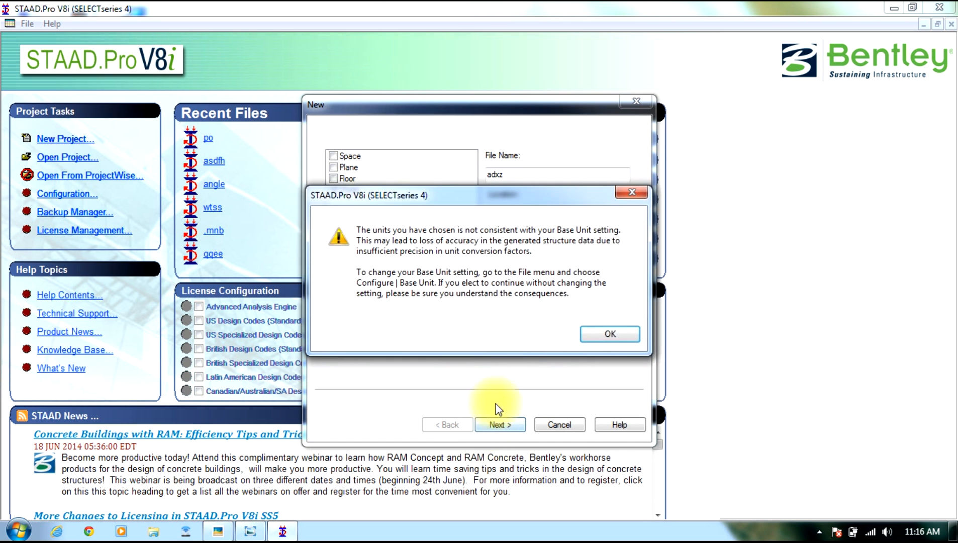
Accept the base unit warning and finish creating the new model with Add Beam as the starting task.
{"action": "left_click", "coordinate": [610, 335]}
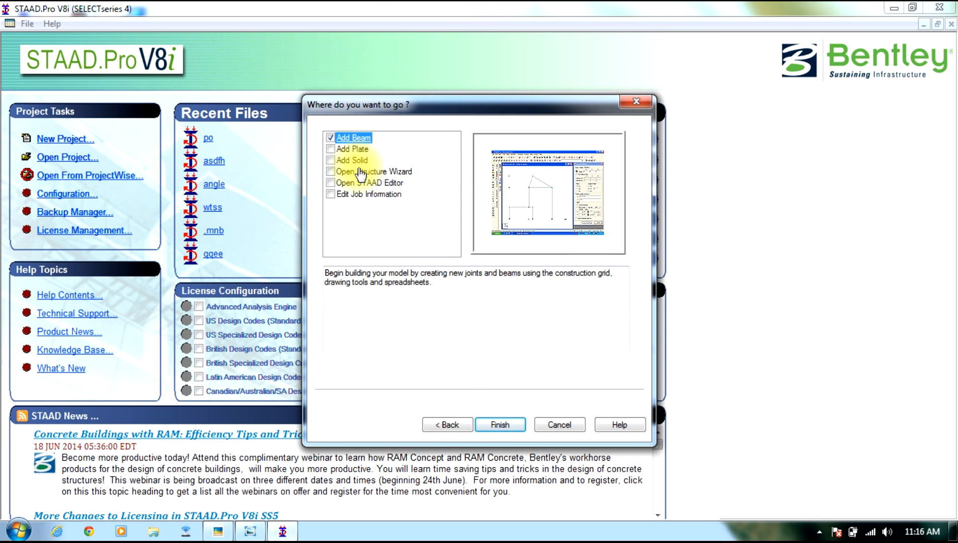
{"action": "left_click", "coordinate": [501, 424]}
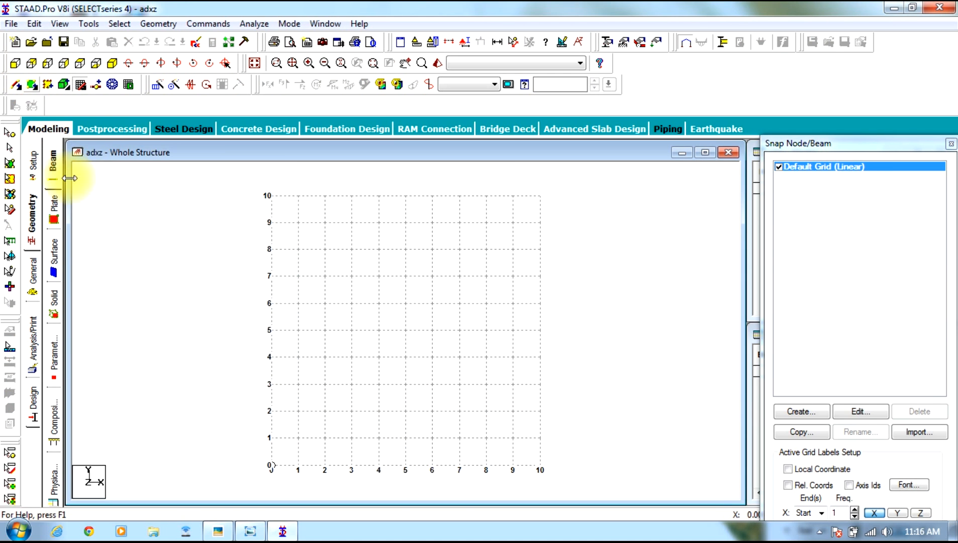
Check the dimensions in the reference truss drawing and set the default X-Y grid to 15 construction lines along Y.
{"action": "left_click", "coordinate": [221, 533]}
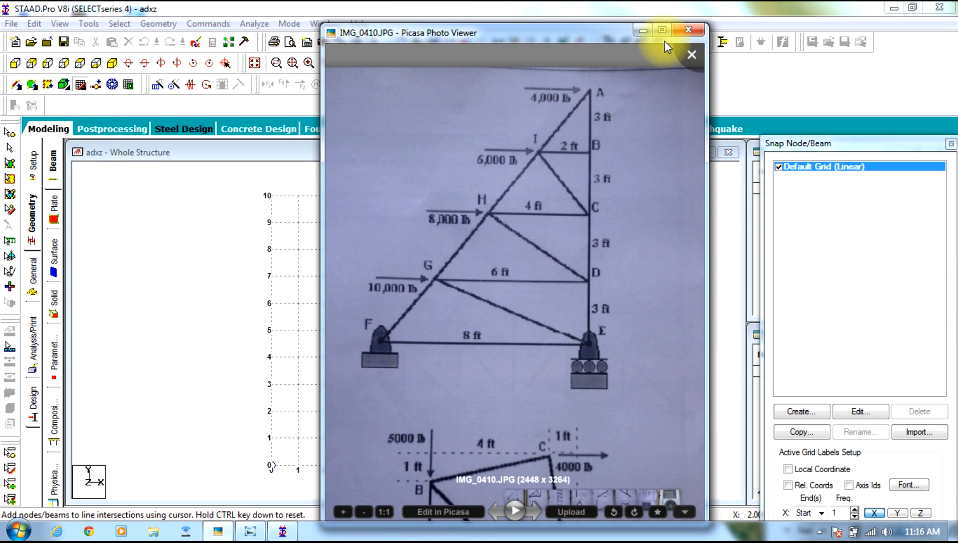
{"action": "left_click", "coordinate": [643, 30]}
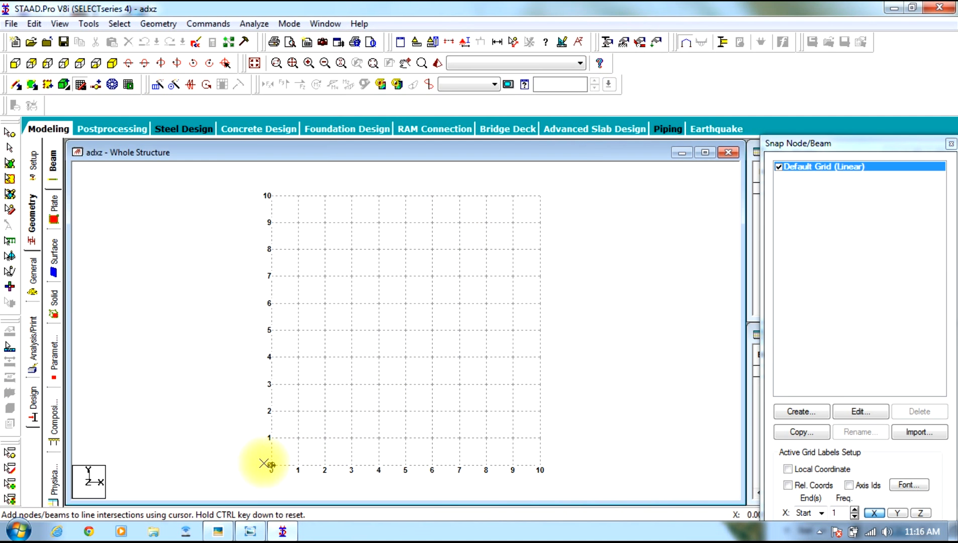
{"action": "left_click", "coordinate": [218, 532]}
{"action": "left_click", "coordinate": [218, 532]}
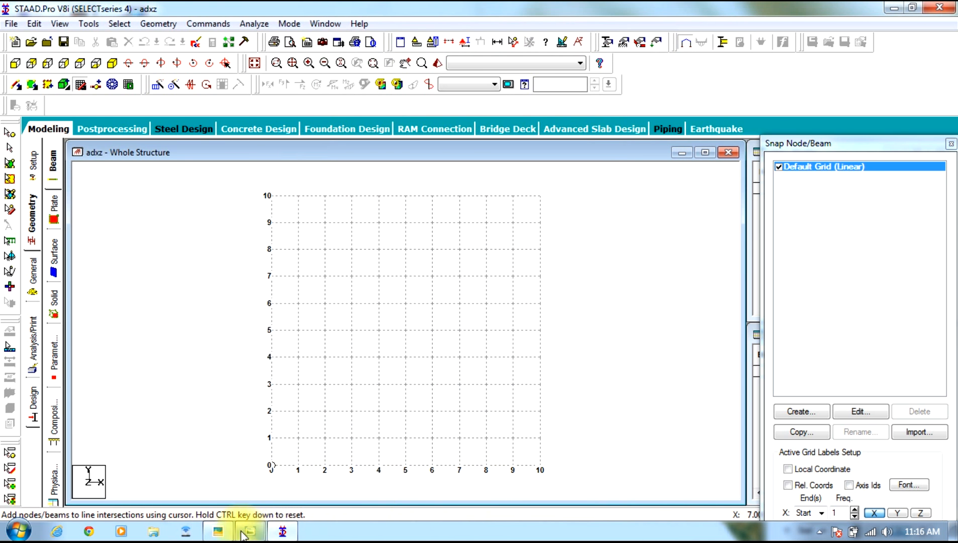
{"action": "left_click", "coordinate": [218, 532]}
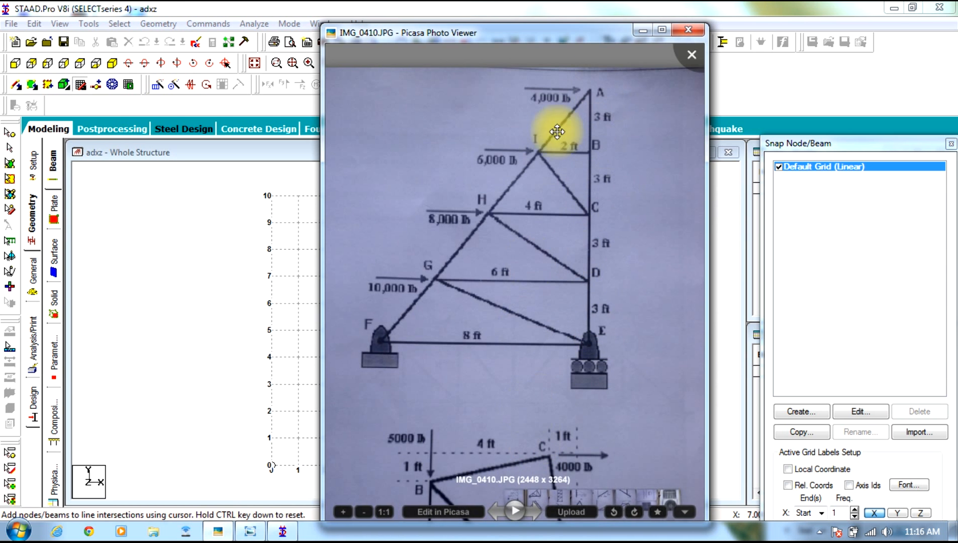
{"action": "left_click", "coordinate": [635, 29]}
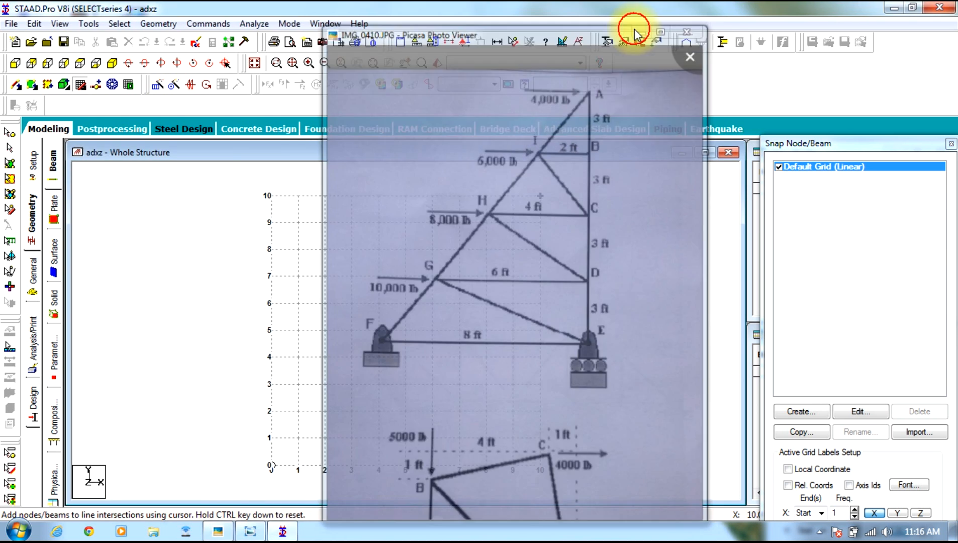
{"action": "left_click", "coordinate": [858, 410]}
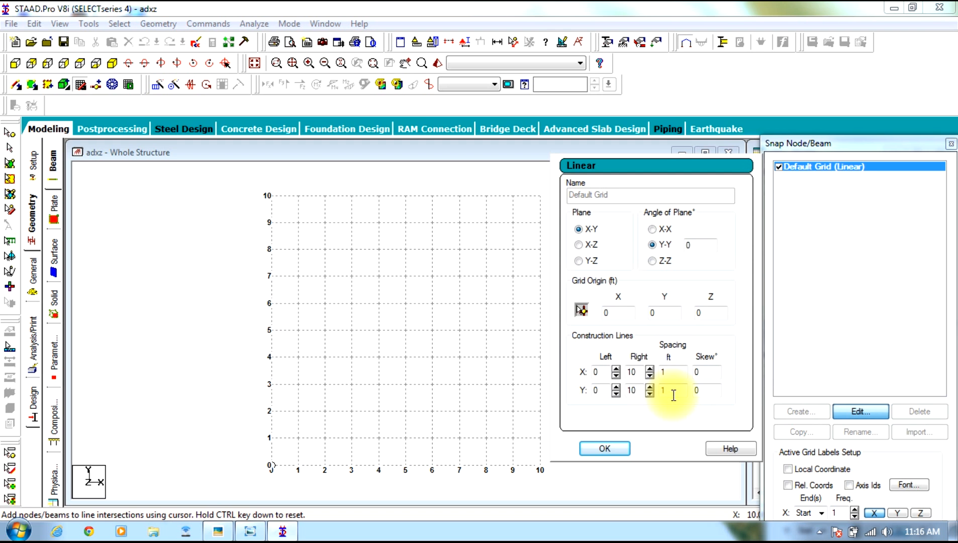
{"action": "double_click", "coordinate": [641, 390]}
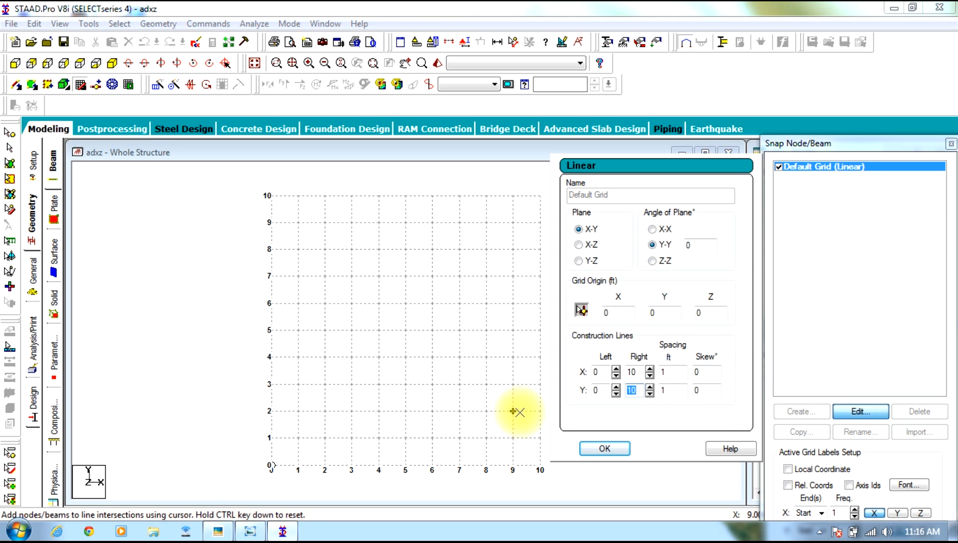
{"action": "type", "text": "20"}
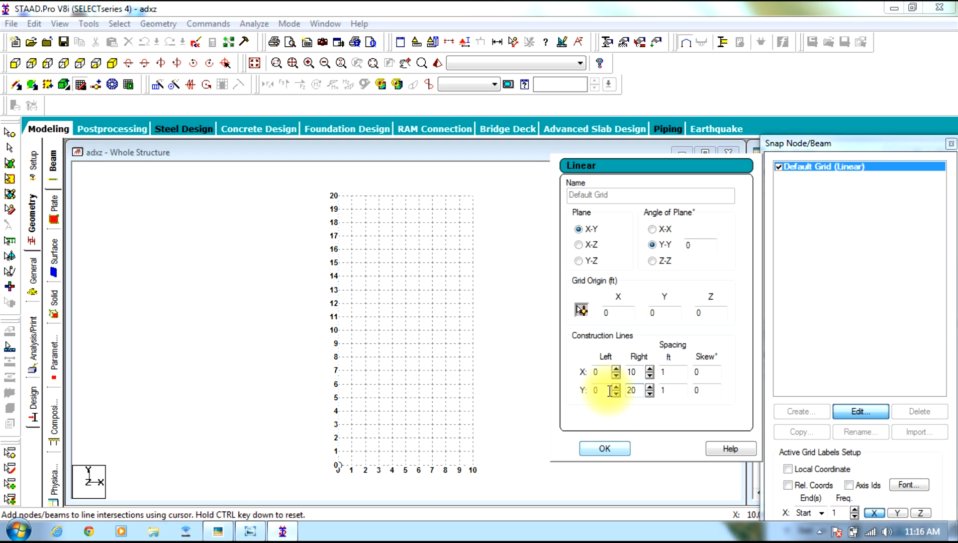
{"action": "type", "text": "15"}
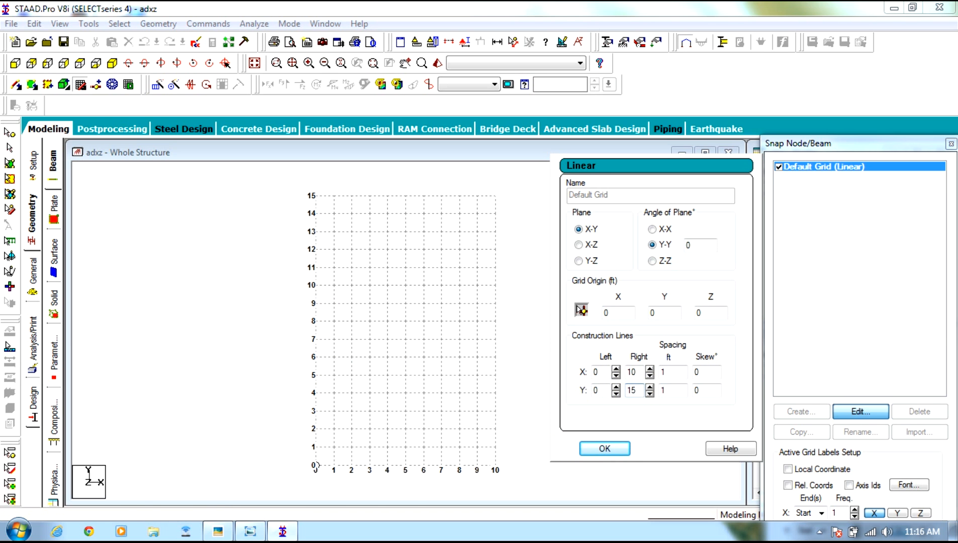
{"action": "left_click", "coordinate": [601, 448]}
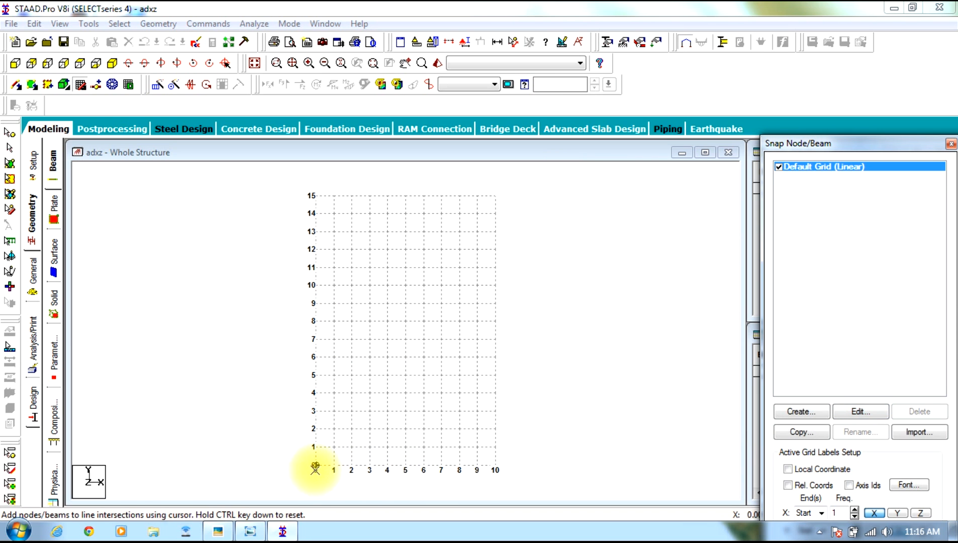
Check the reference drawing and draw the 8 ft bottom beam from the grid origin to (8, 0).
{"action": "left_click", "coordinate": [218, 532]}
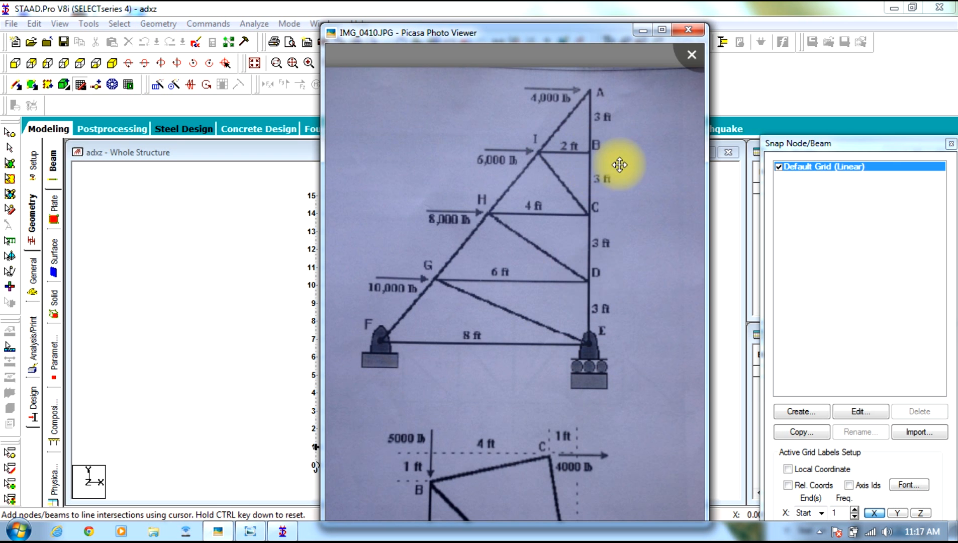
{"action": "left_click", "coordinate": [643, 31]}
{"action": "scroll", "coordinate": [309, 465], "scroll_direction": "up", "scroll_amount": 1}
{"action": "middle_click_drag", "start_coordinate": [310, 468], "coordinate": [344, 355]}
{"action": "scroll", "coordinate": [342, 367], "scroll_direction": "up", "scroll_amount": 3}
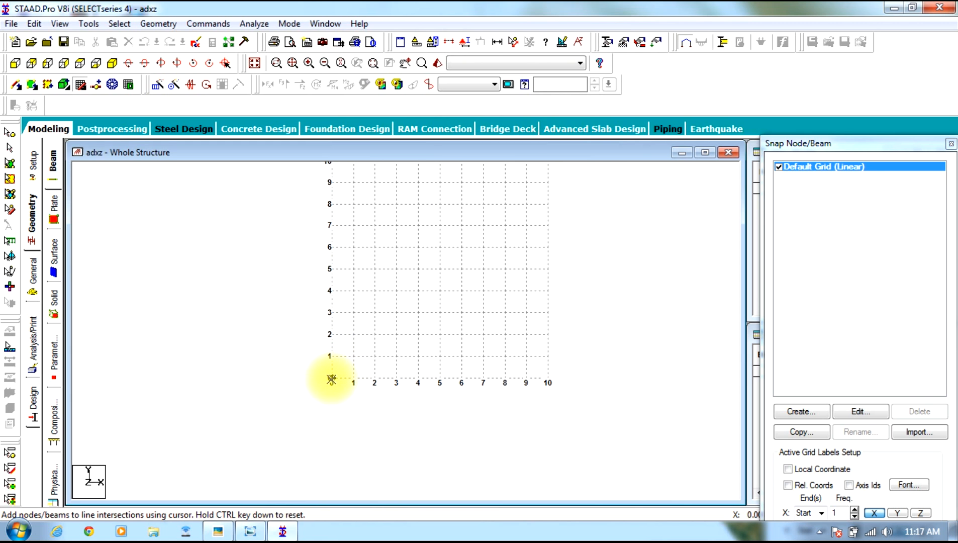
{"action": "left_click", "coordinate": [505, 377]}
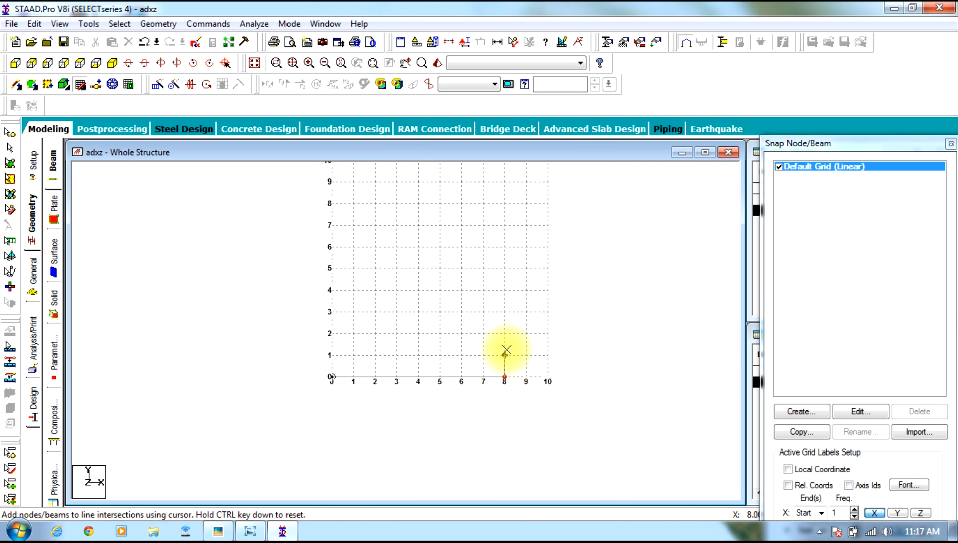
Draw the vertical chord from (8, 0) to (8, 12) as four beams with nodes every 3 ft.
{"action": "left_click", "coordinate": [504, 313]}
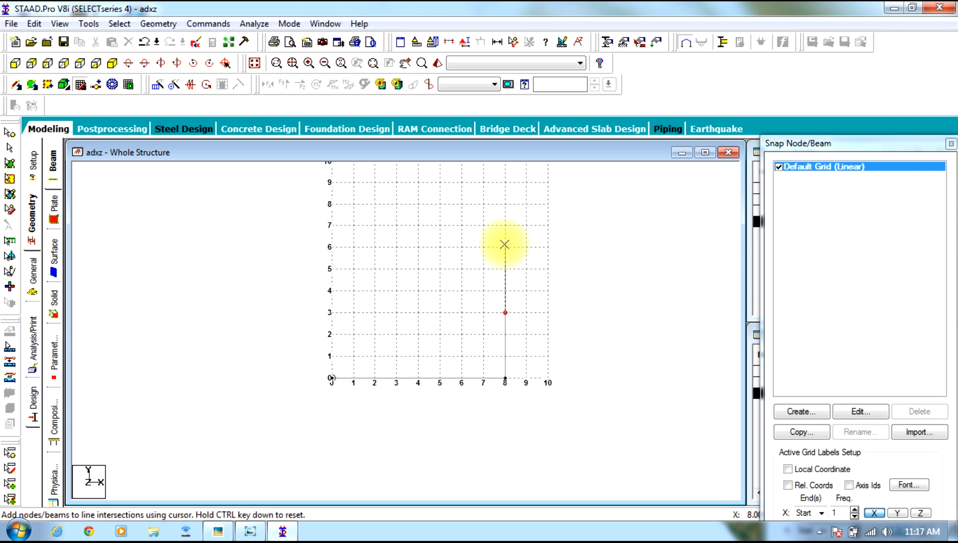
{"action": "left_click", "coordinate": [506, 229]}
{"action": "scroll", "coordinate": [508, 182], "scroll_direction": "down", "scroll_amount": 2}
{"action": "middle_click_drag", "start_coordinate": [507, 189], "coordinate": [506, 336]}
{"action": "left_click", "coordinate": [504, 328]}
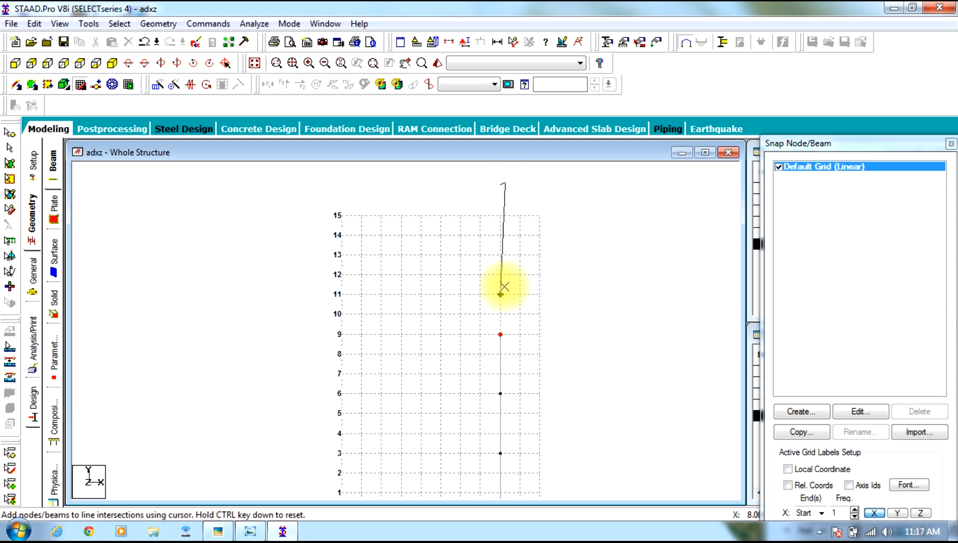
{"action": "left_click", "coordinate": [501, 276]}
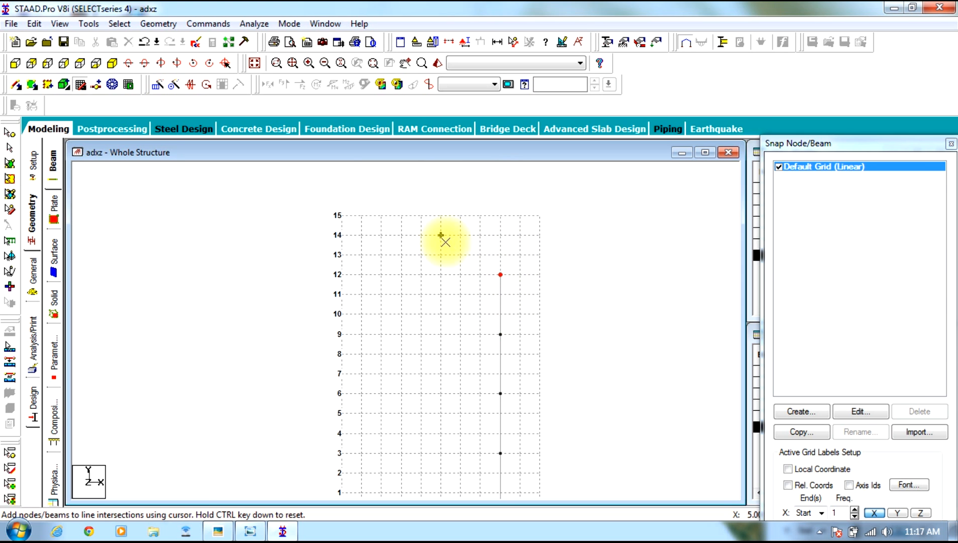
Compare with the reference drawing, restart the beam snapping, and draw the inclined beam connecting (8, 12) and the origin.
{"action": "middle_click_drag", "start_coordinate": [419, 374], "coordinate": [441, 293]}
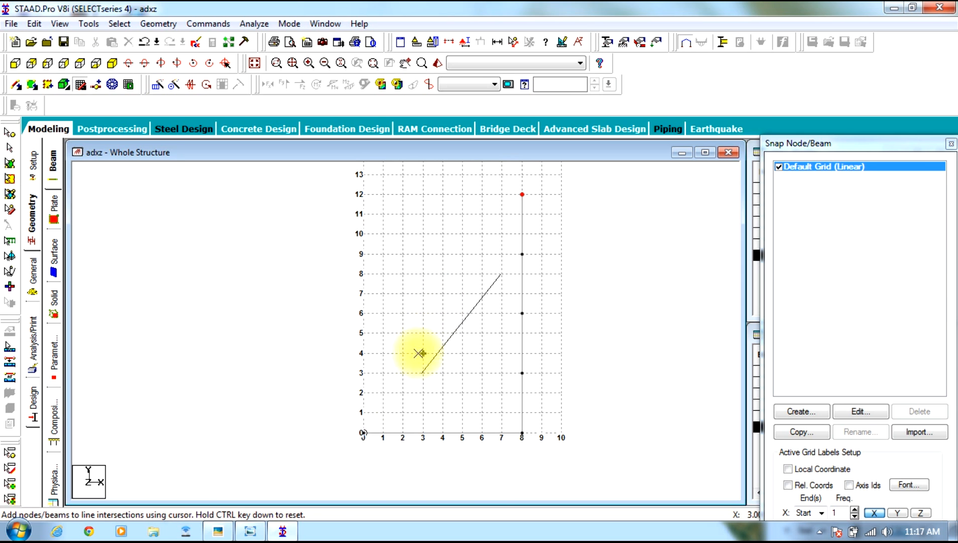
{"action": "left_click", "coordinate": [212, 538]}
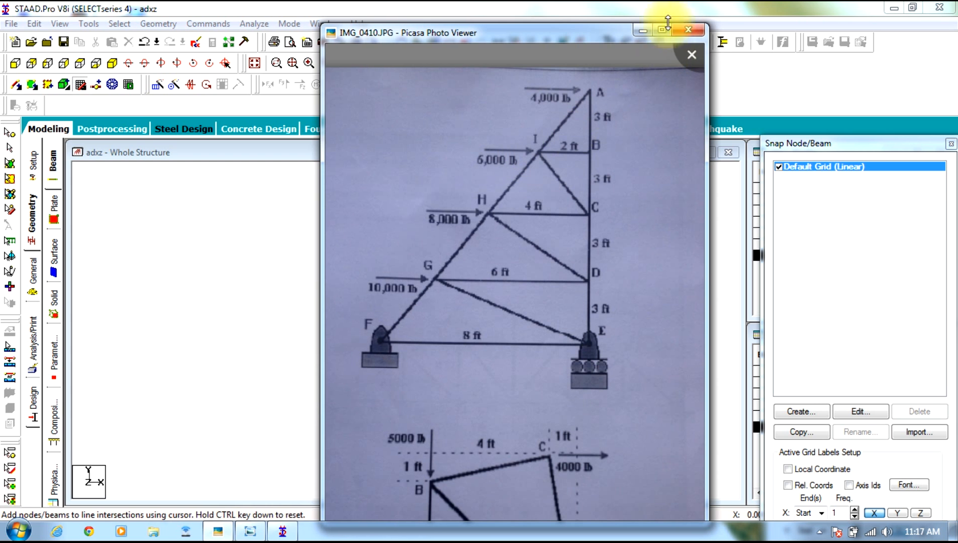
{"action": "left_click", "coordinate": [642, 34]}
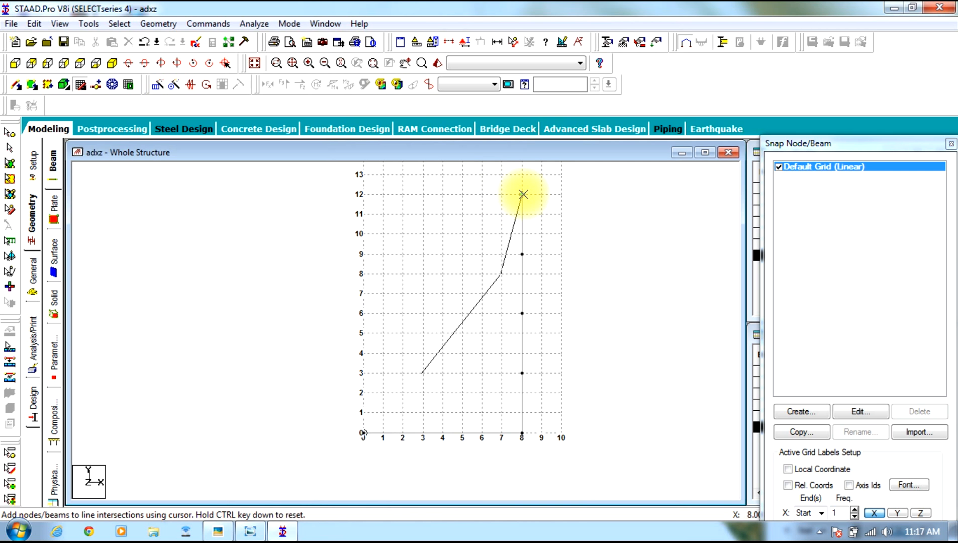
{"action": "key", "text": "Escape"}
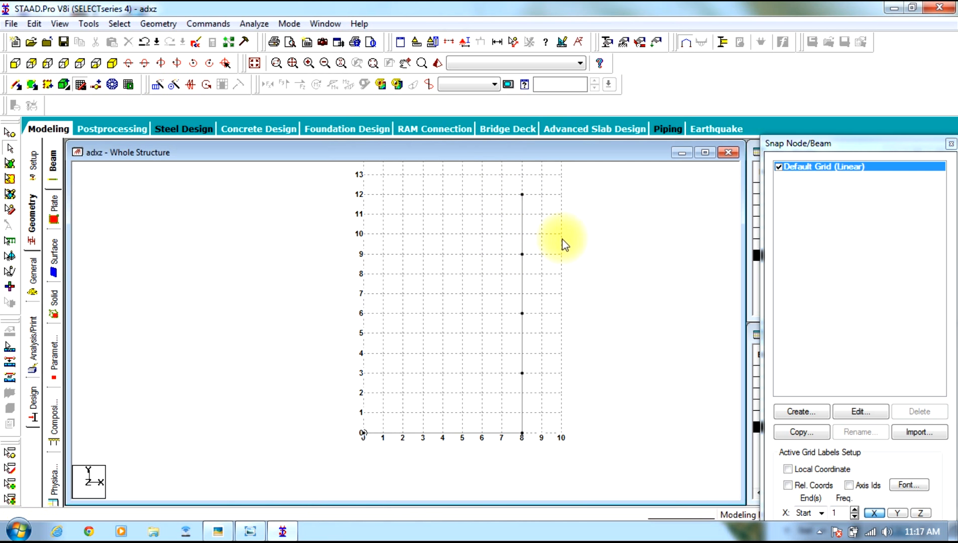
{"action": "left_click", "coordinate": [81, 85]}
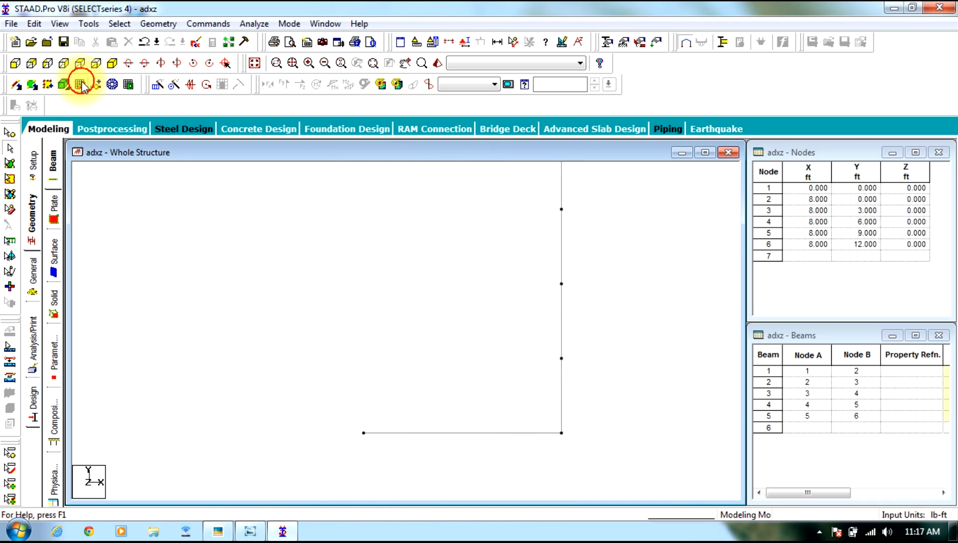
{"action": "left_click", "coordinate": [82, 85]}
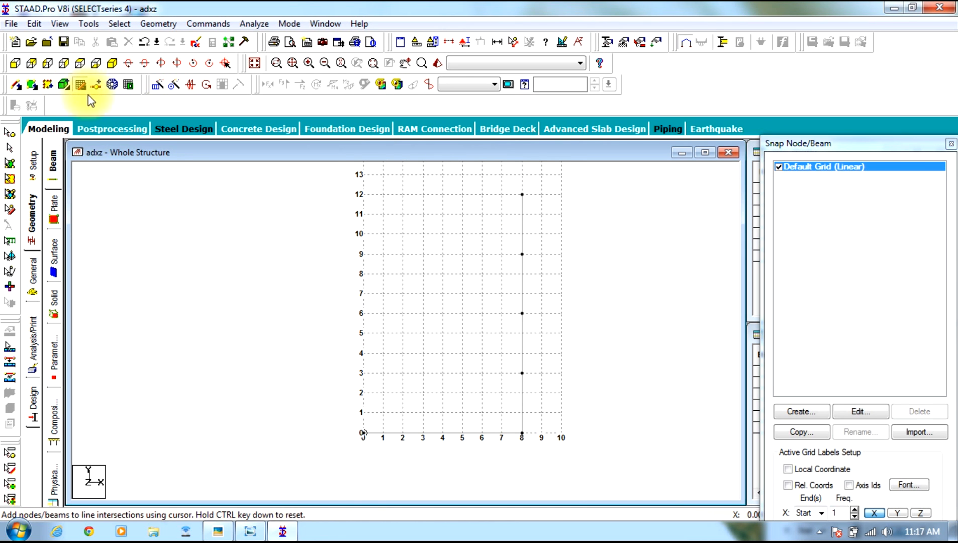
{"action": "left_click", "coordinate": [515, 194]}
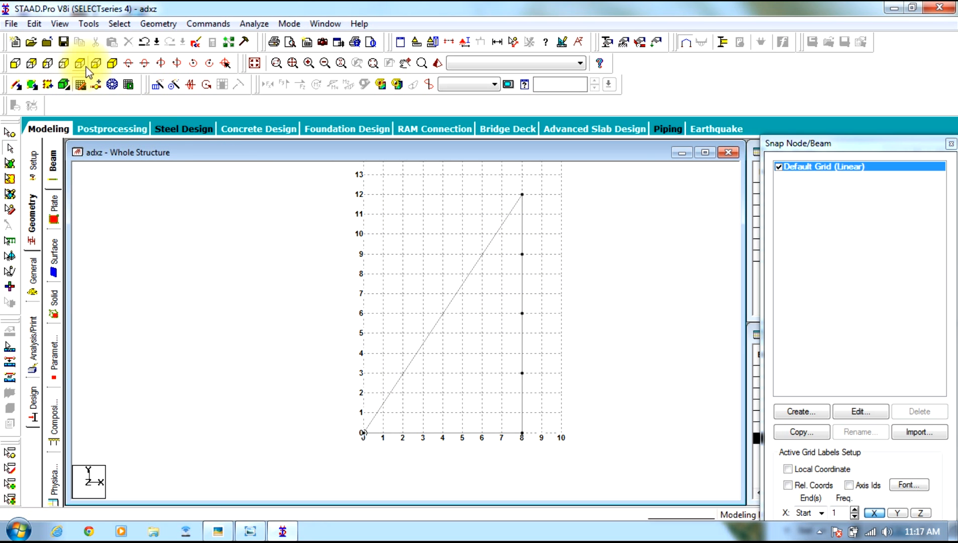
Draw beams from (8, 3) through (1, 3) and (1, 6) to (8, 6), crossing the inclined member at both levels.
{"action": "left_click", "coordinate": [80, 85]}
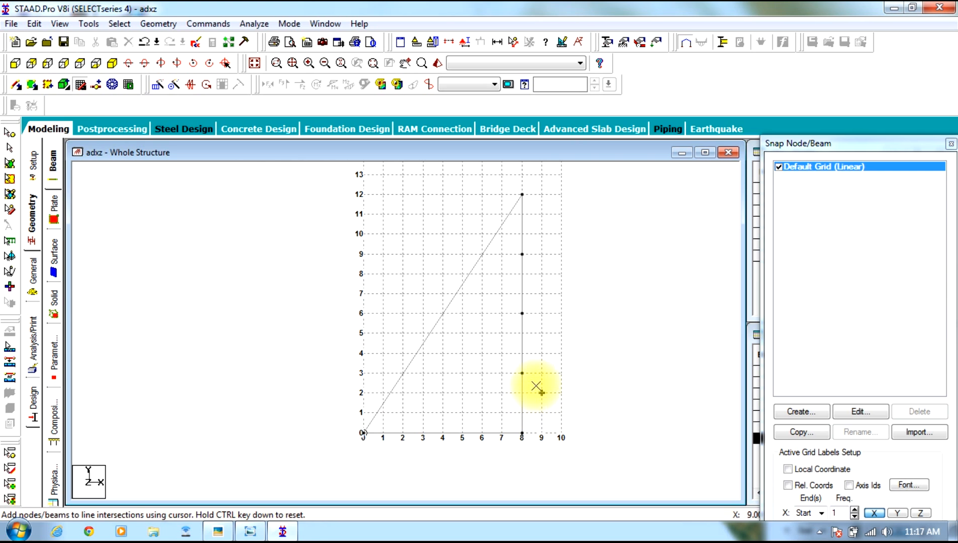
{"action": "left_click_drag", "start_coordinate": [524, 376], "coordinate": [383, 373]}
{"action": "left_click", "coordinate": [384, 314]}
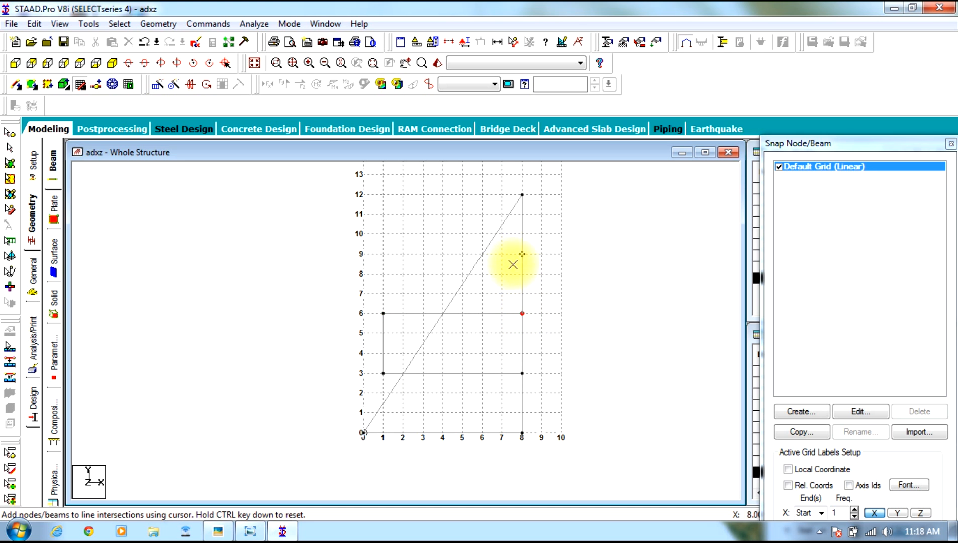
{"action": "key", "text": "Escape"}
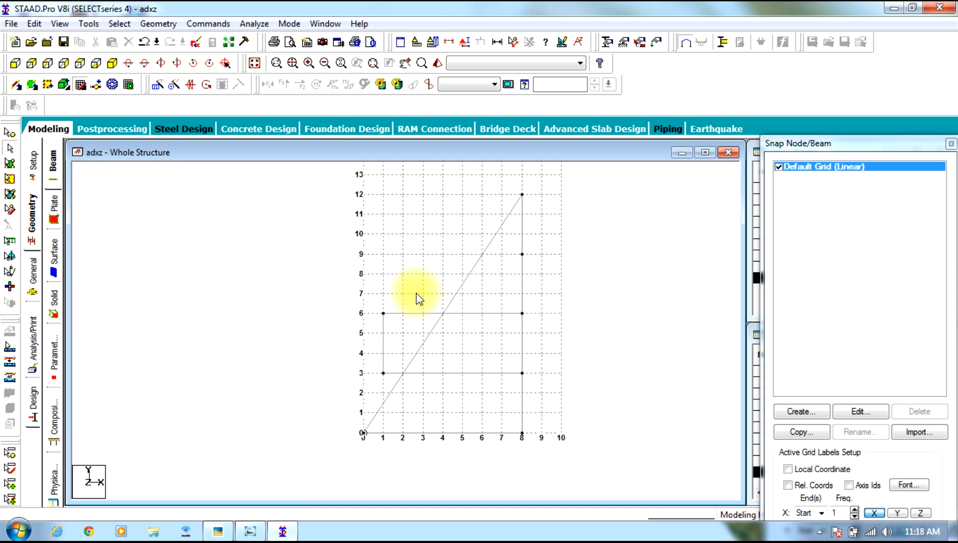
Draw a horizontal beam from (8, 9) to (3, 9) across the inclined member and close the snap grid.
{"action": "left_click", "coordinate": [80, 84]}
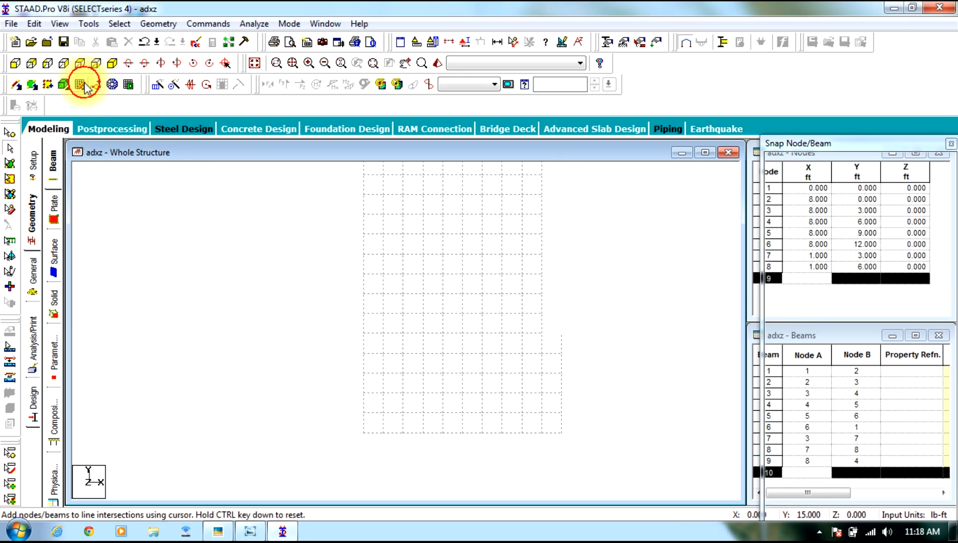
{"action": "left_click", "coordinate": [523, 254]}
{"action": "left_click", "coordinate": [423, 254]}
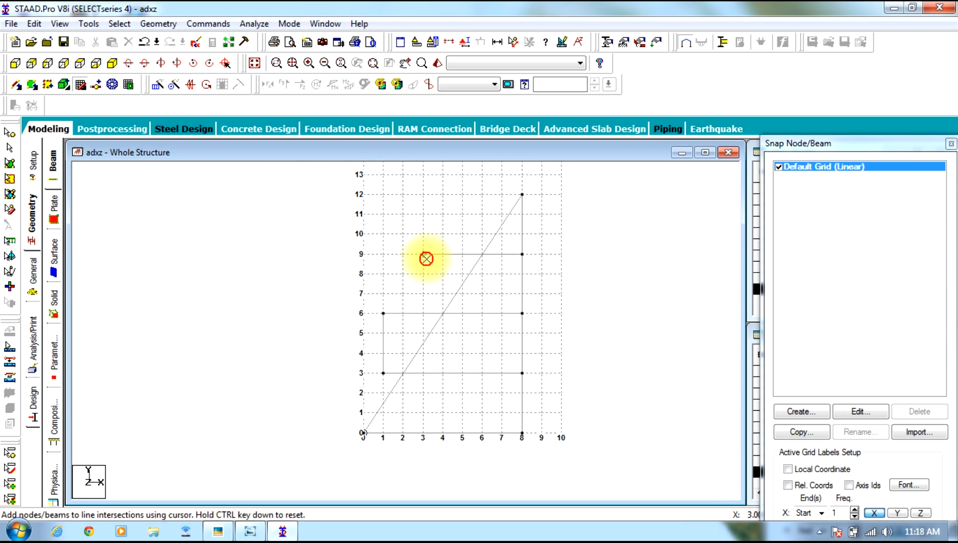
{"action": "key", "text": "Escape"}
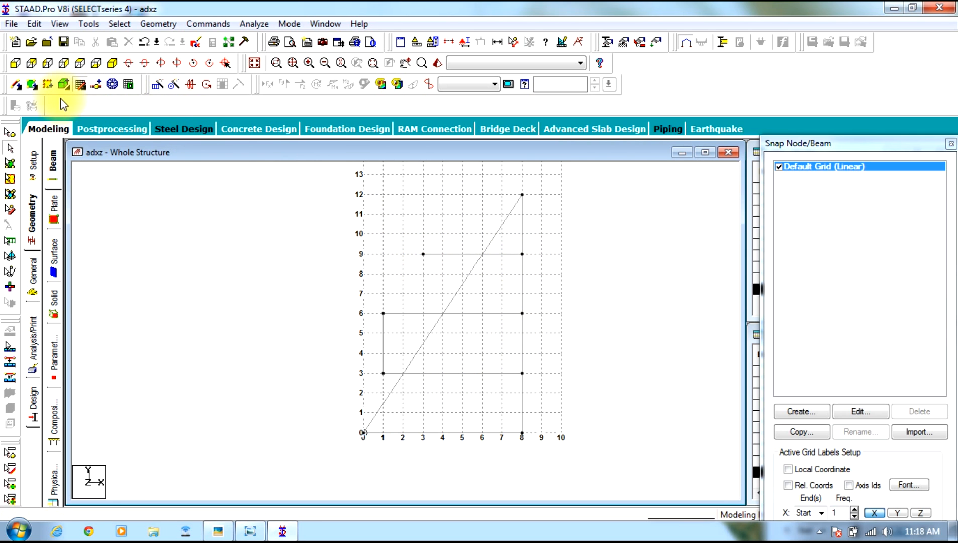
{"action": "left_click", "coordinate": [80, 85]}
Select all the beams and intersect them with a tolerance of 0 m.
{"action": "middle_click_drag", "start_coordinate": [614, 387], "coordinate": [604, 432]}
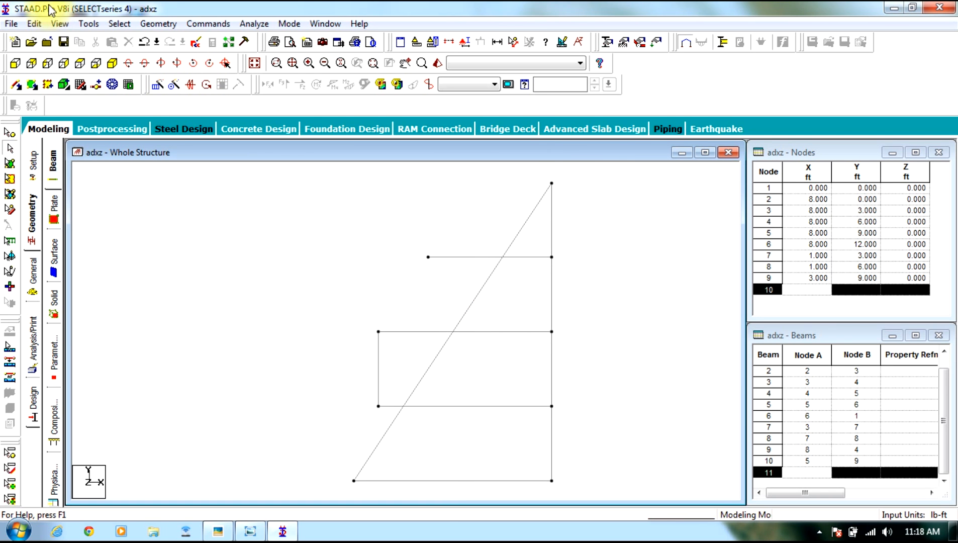
{"action": "left_click_drag", "start_coordinate": [602, 164], "coordinate": [260, 530]}
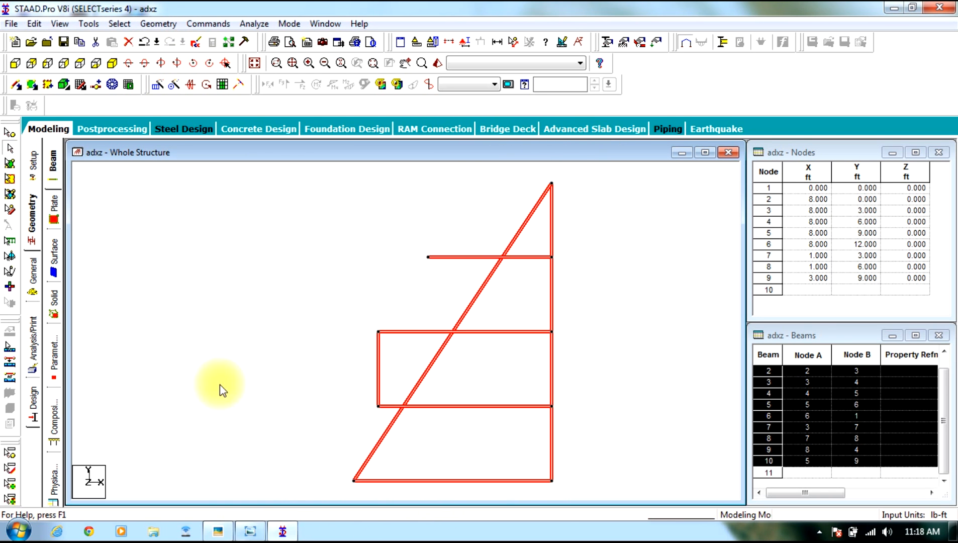
{"action": "left_click", "coordinate": [158, 24]}
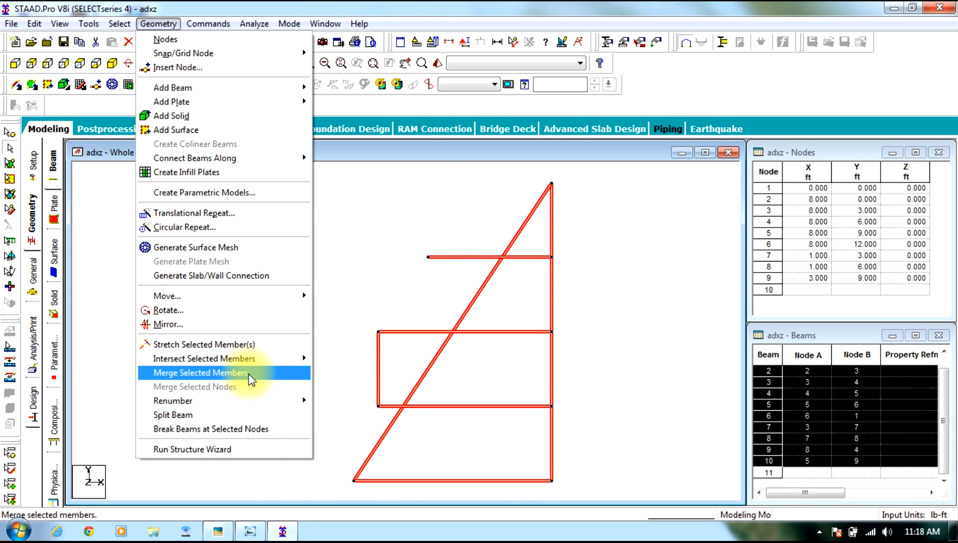
{"action": "mouse_move", "coordinate": [251, 358]}
{"action": "left_click", "coordinate": [343, 358]}
{"action": "left_click", "coordinate": [424, 284]}
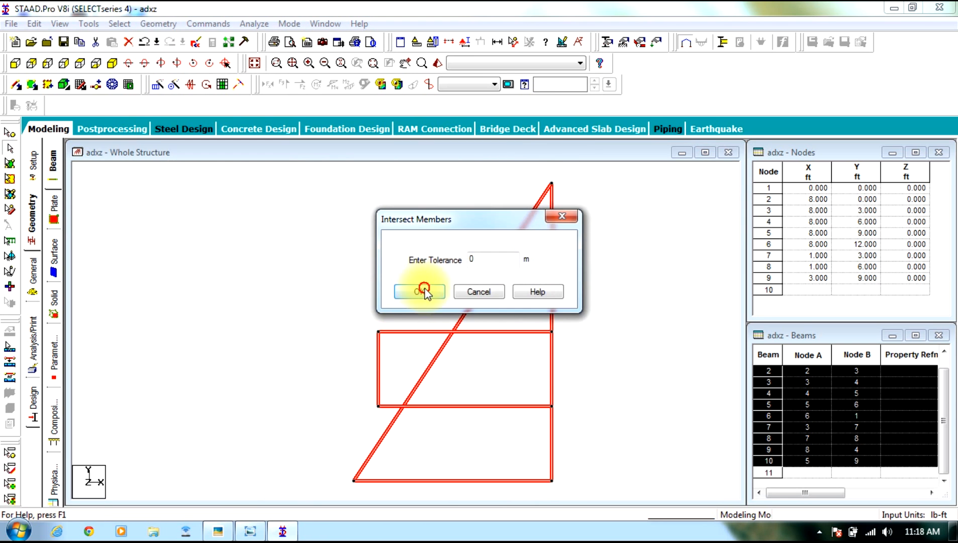
Finish the member intersection and delete the four beam segments lying outside the inclined chord, together with their orphaned nodes.
{"action": "left_click", "coordinate": [532, 302]}
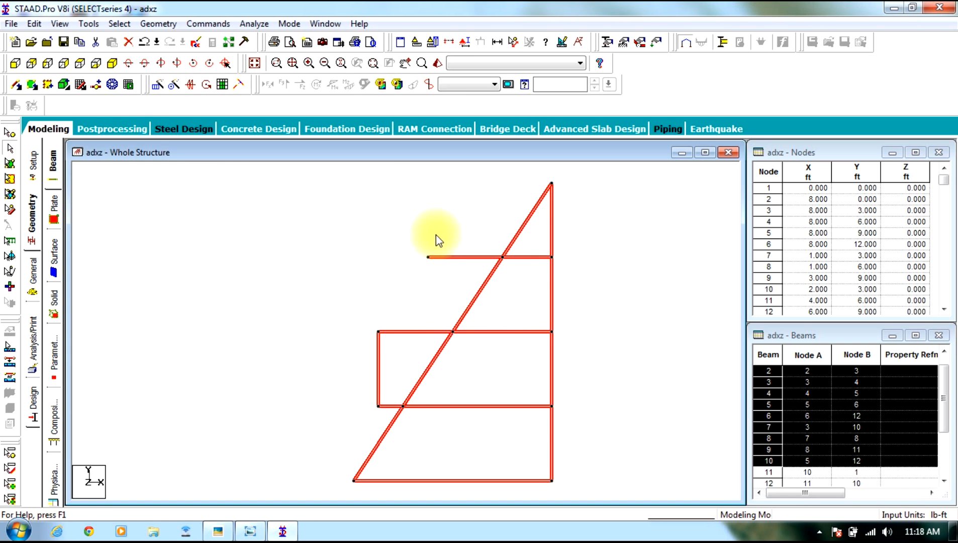
{"action": "left_click", "coordinate": [454, 230]}
{"action": "left_click", "coordinate": [460, 258]}
{"action": "left_click", "coordinate": [413, 332]}
{"action": "left_click", "coordinate": [371, 359]}
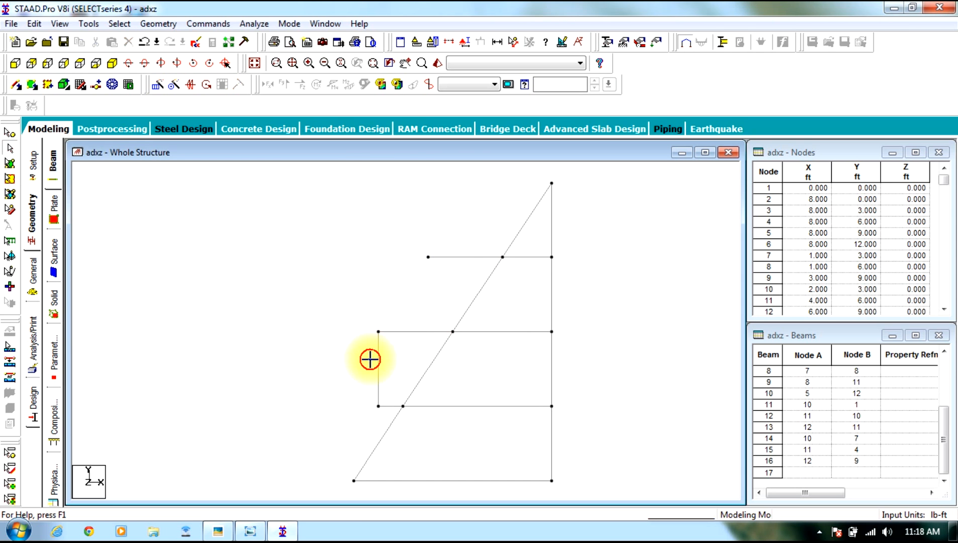
{"action": "left_click", "coordinate": [380, 378]}
{"action": "left_click", "coordinate": [392, 406], "text": "ctrl"}
{"action": "left_click", "coordinate": [398, 332], "text": "ctrl"}
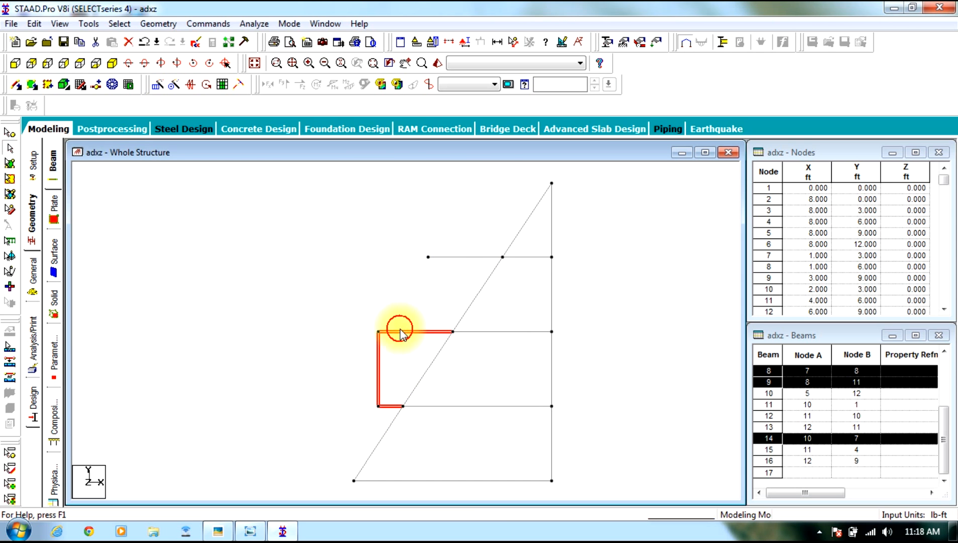
{"action": "left_click", "coordinate": [459, 258], "text": "ctrl"}
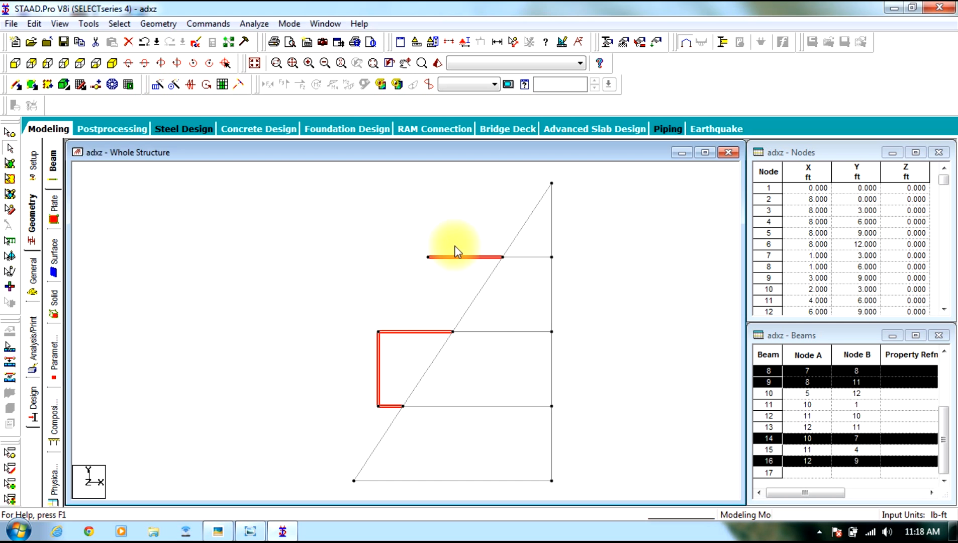
{"action": "key", "text": "Delete"}
{"action": "left_click", "coordinate": [462, 297]}
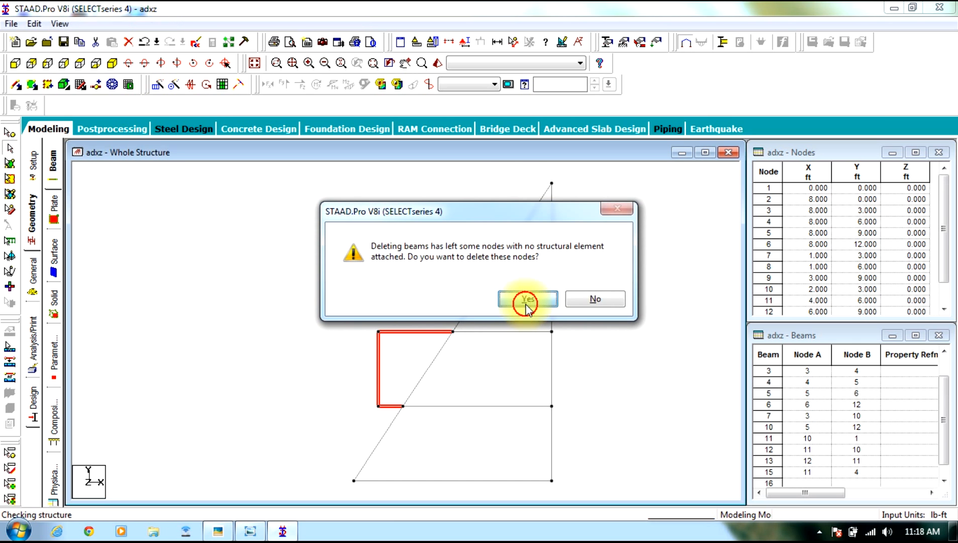
{"action": "left_click", "coordinate": [527, 298]}
Following the reference drawing, draw diagonal beams from (6, 9) to (8, 6), (4, 6) to (8, 3) and (2, 3) to (8, 0).
{"action": "left_click", "coordinate": [219, 534]}
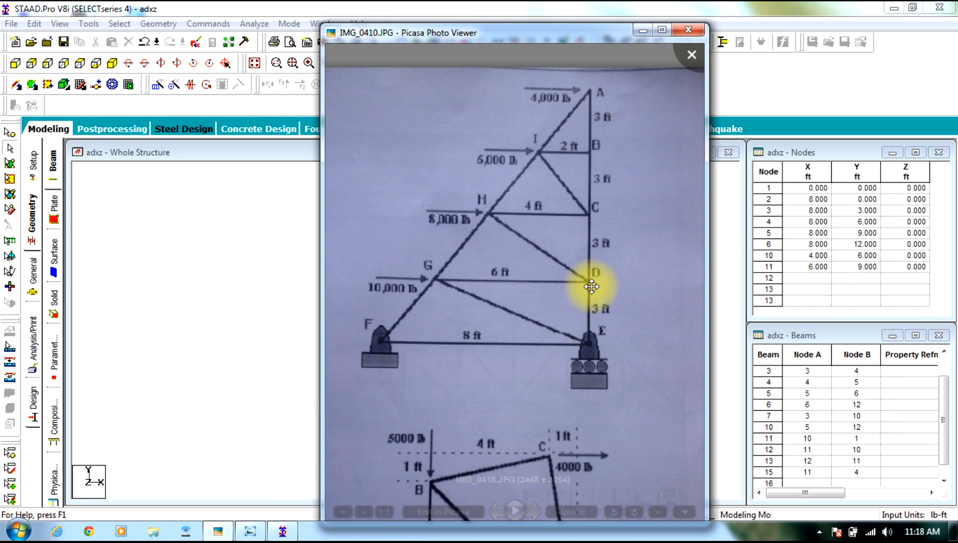
{"action": "left_click", "coordinate": [643, 32]}
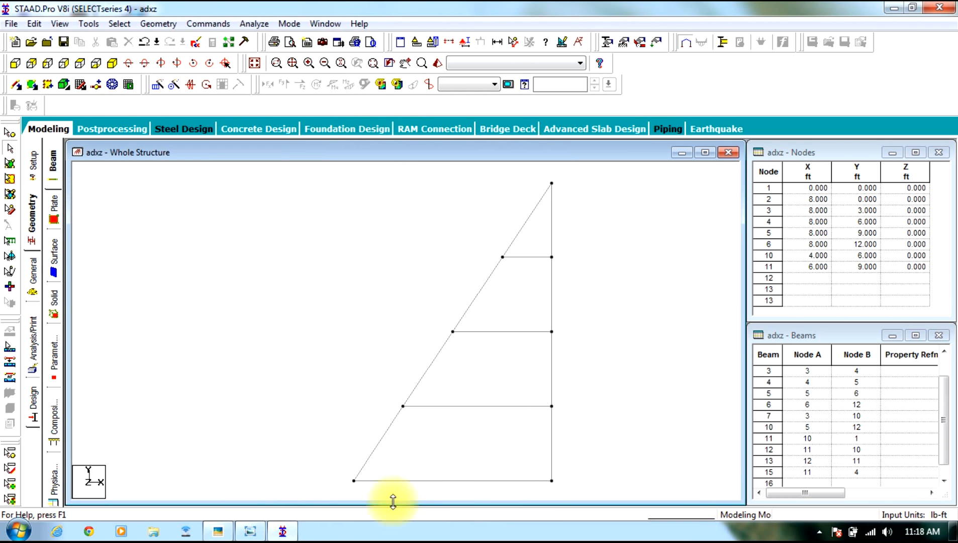
{"action": "left_click", "coordinate": [168, 23]}
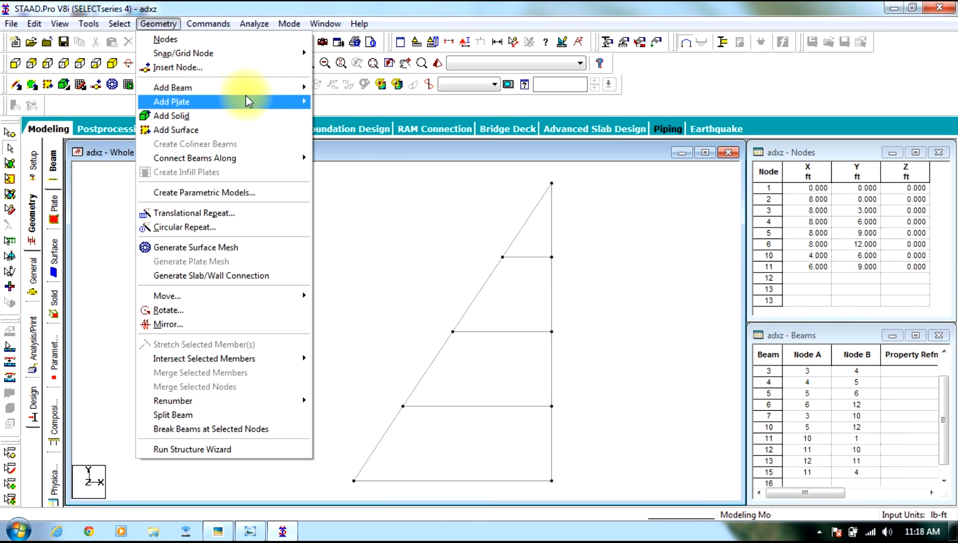
{"action": "mouse_move", "coordinate": [301, 88]}
{"action": "left_click", "coordinate": [338, 108]}
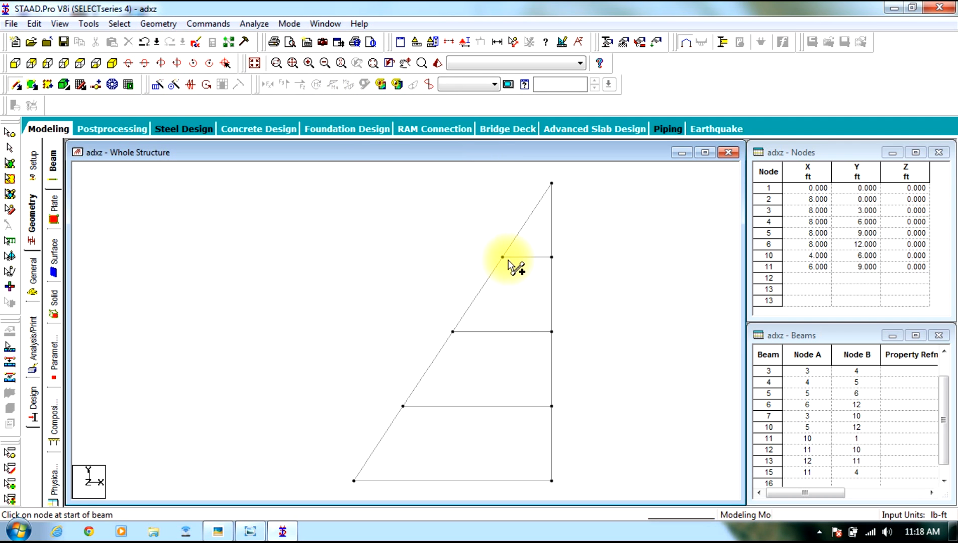
{"action": "left_click_drag", "start_coordinate": [503, 257], "coordinate": [551, 331]}
{"action": "left_click_drag", "start_coordinate": [453, 332], "coordinate": [551, 406]}
{"action": "left_click_drag", "start_coordinate": [404, 407], "coordinate": [552, 481]}
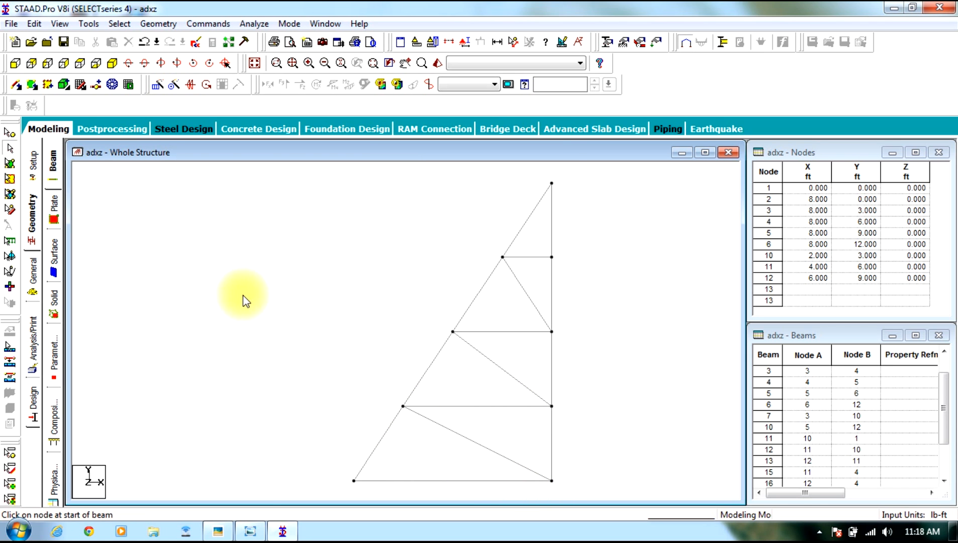
{"action": "left_click", "coordinate": [224, 532]}
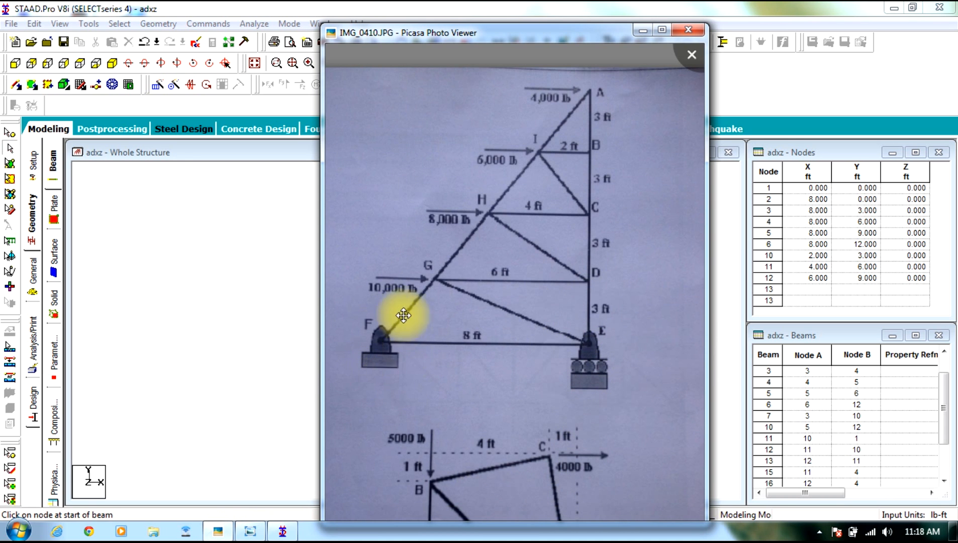
{"action": "left_click", "coordinate": [637, 32]}
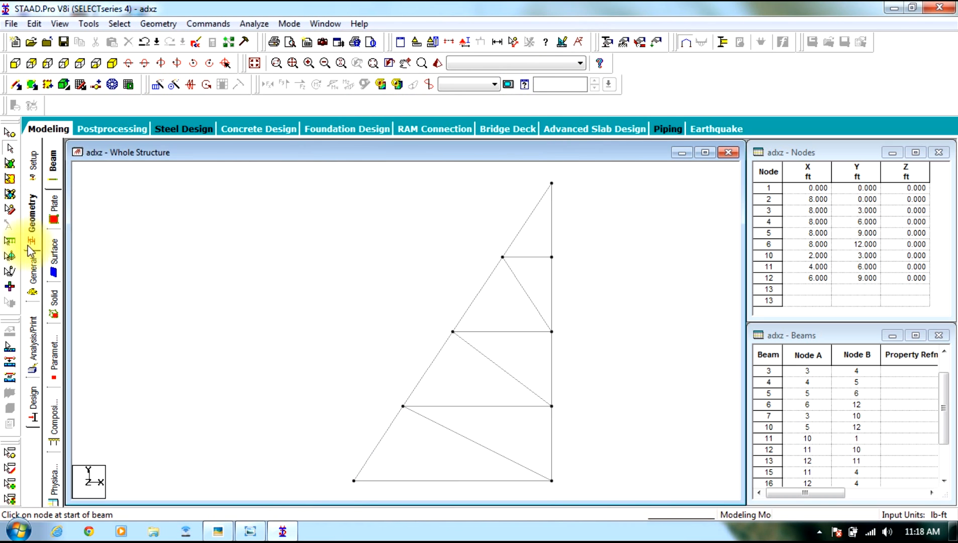
Define a member property with the Assign Profile type, using the Angle specification and STEEL material.
{"action": "left_click", "coordinate": [31, 270]}
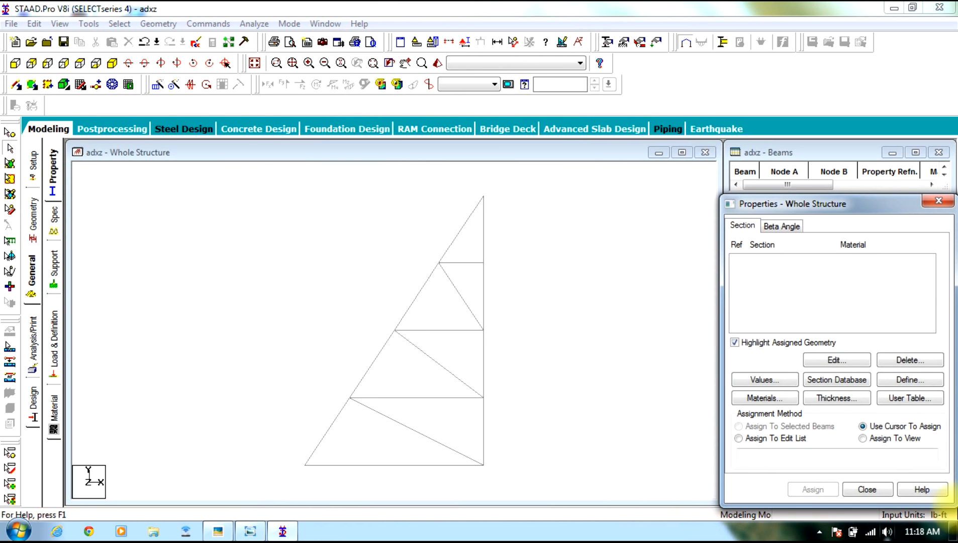
{"action": "left_click", "coordinate": [905, 382]}
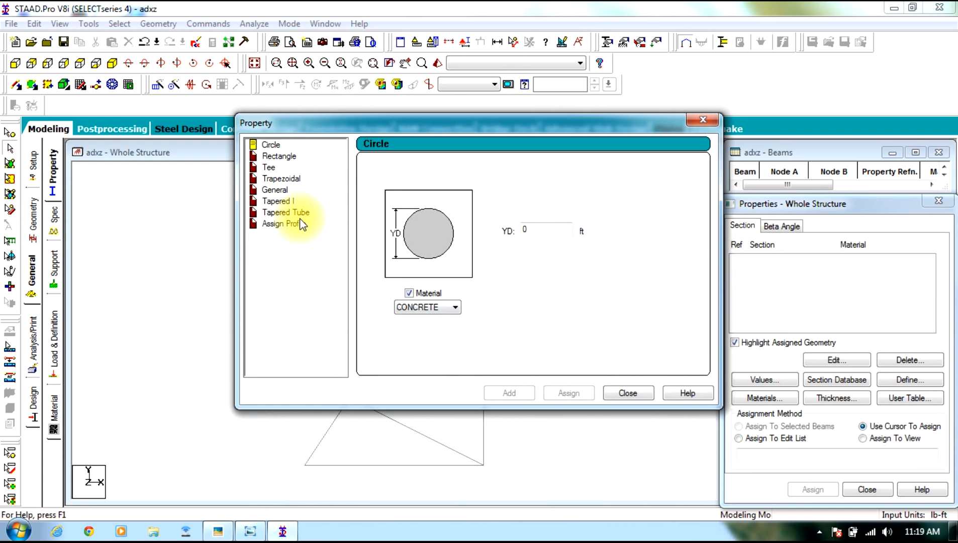
{"action": "left_click", "coordinate": [298, 222]}
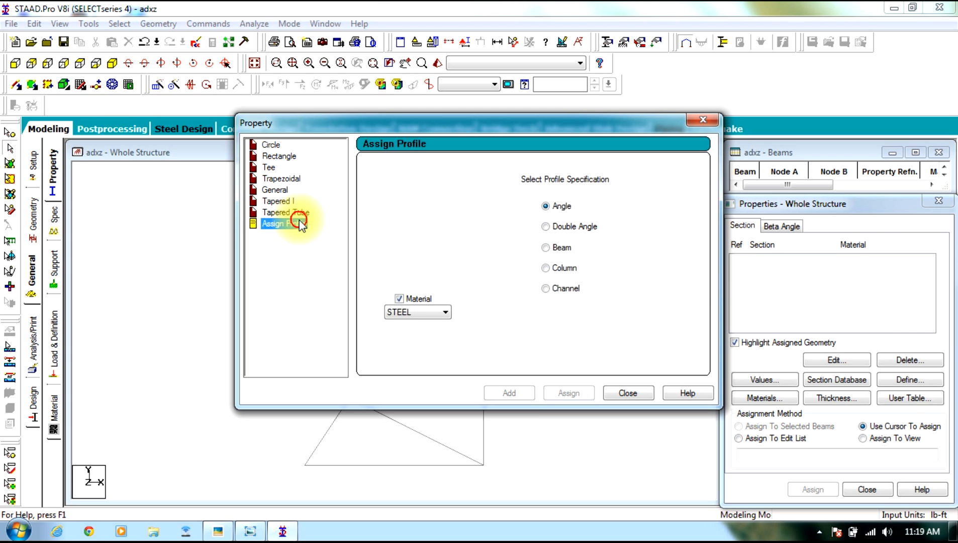
{"action": "left_click", "coordinate": [509, 393]}
{"action": "left_click", "coordinate": [626, 393]}
Assign the steel angle property to all the truss members and clear the selection.
{"action": "left_click_drag", "start_coordinate": [543, 174], "coordinate": [188, 531]}
{"action": "left_click", "coordinate": [814, 488]}
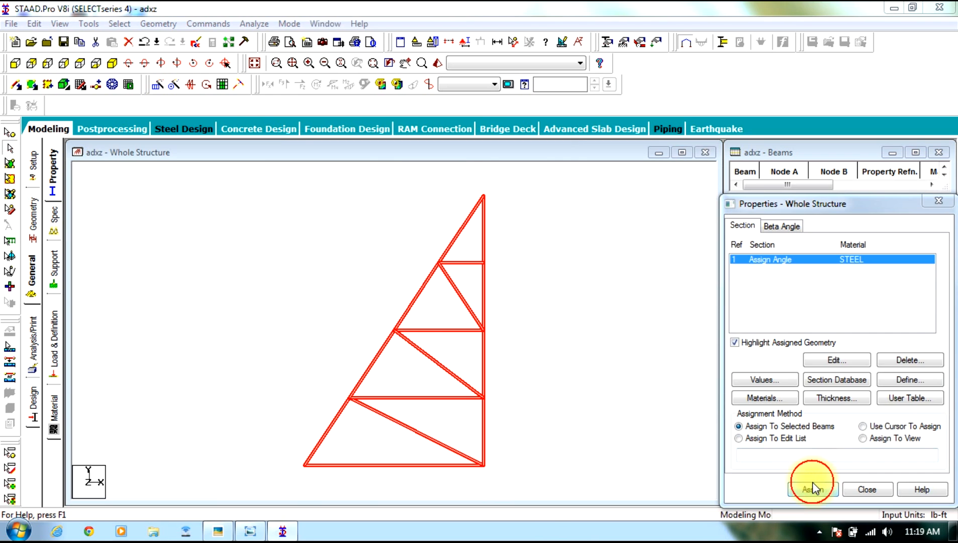
{"action": "left_click", "coordinate": [796, 387]}
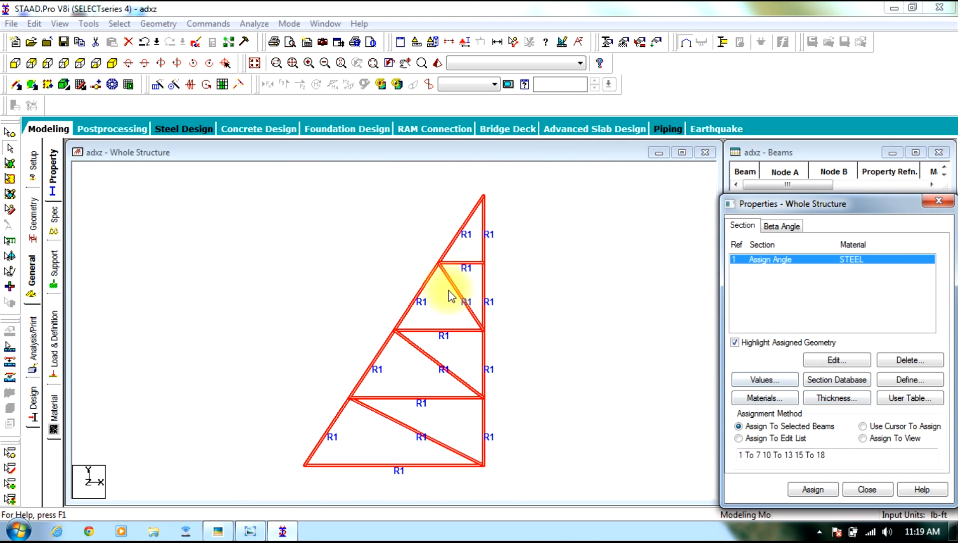
{"action": "left_click", "coordinate": [288, 240]}
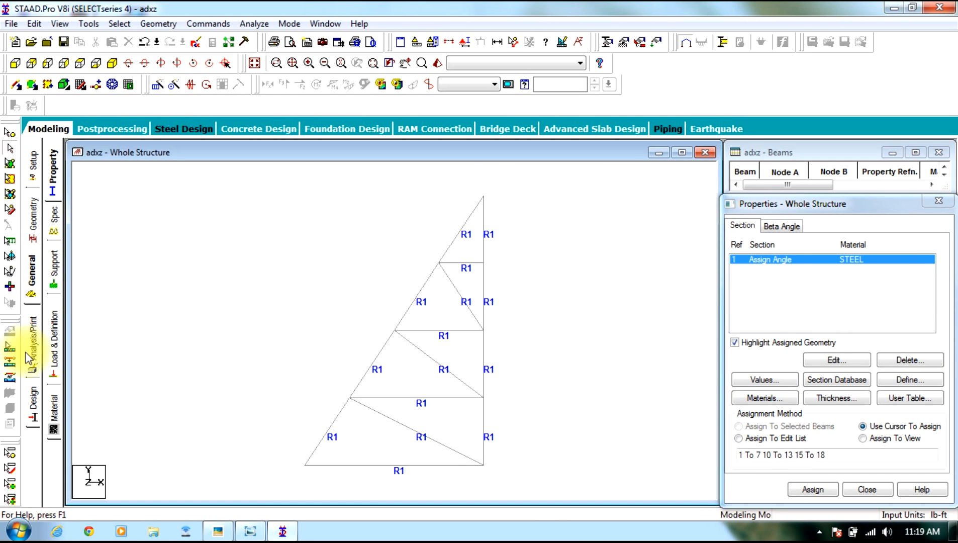
Create a pinned support and a Fixed But support with only FX released.
{"action": "left_click", "coordinate": [52, 264]}
{"action": "left_click", "coordinate": [848, 382]}
{"action": "left_click", "coordinate": [735, 217]}
{"action": "left_click", "coordinate": [755, 511]}
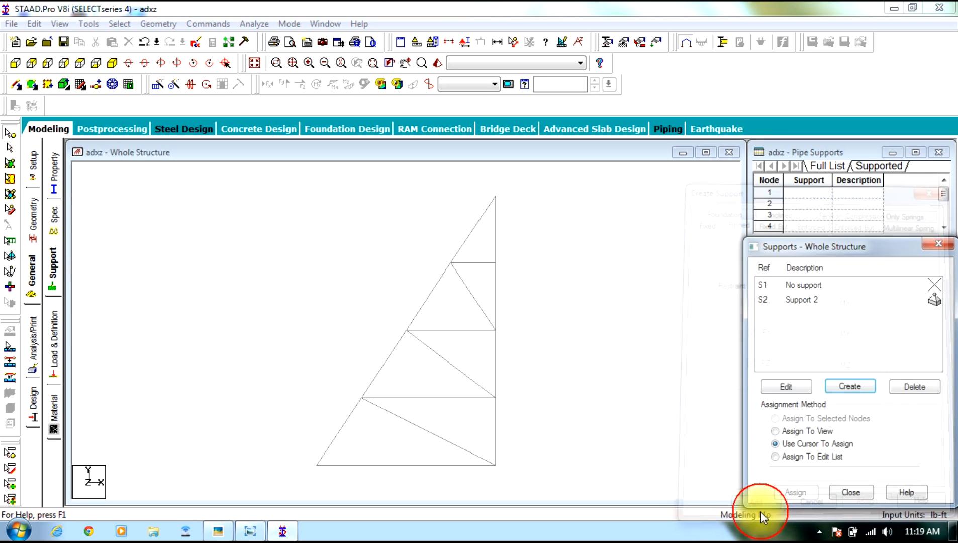
{"action": "left_click", "coordinate": [836, 387]}
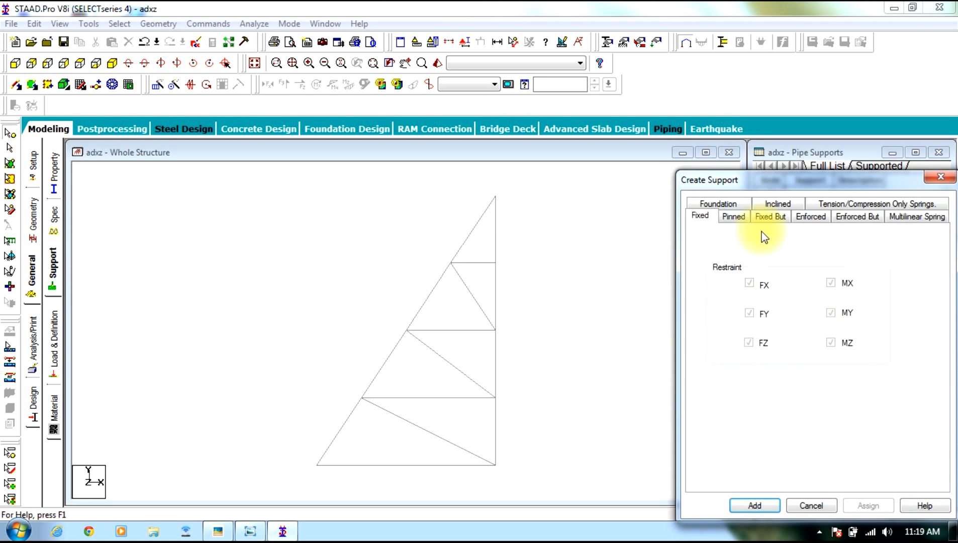
{"action": "left_click", "coordinate": [772, 216]}
{"action": "left_click", "coordinate": [720, 264]}
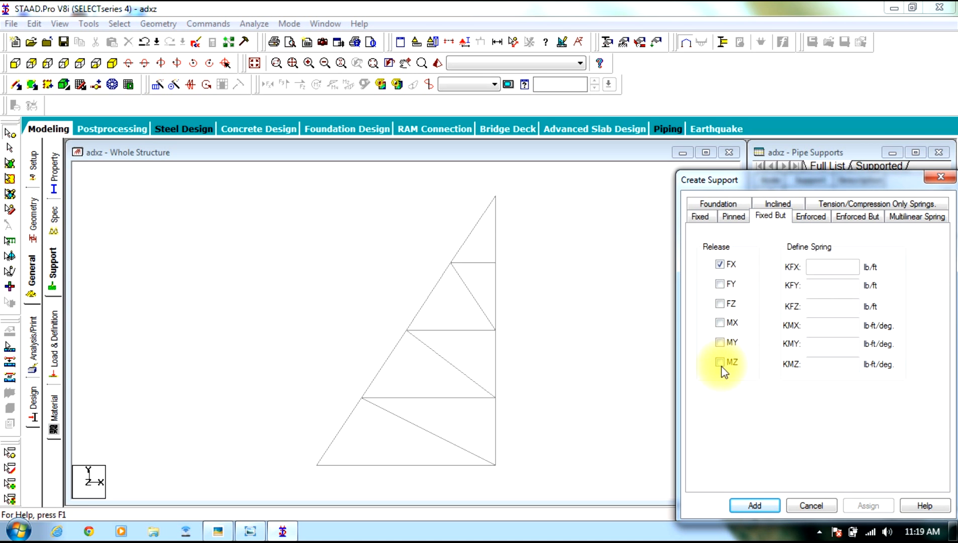
{"action": "left_click", "coordinate": [757, 507]}
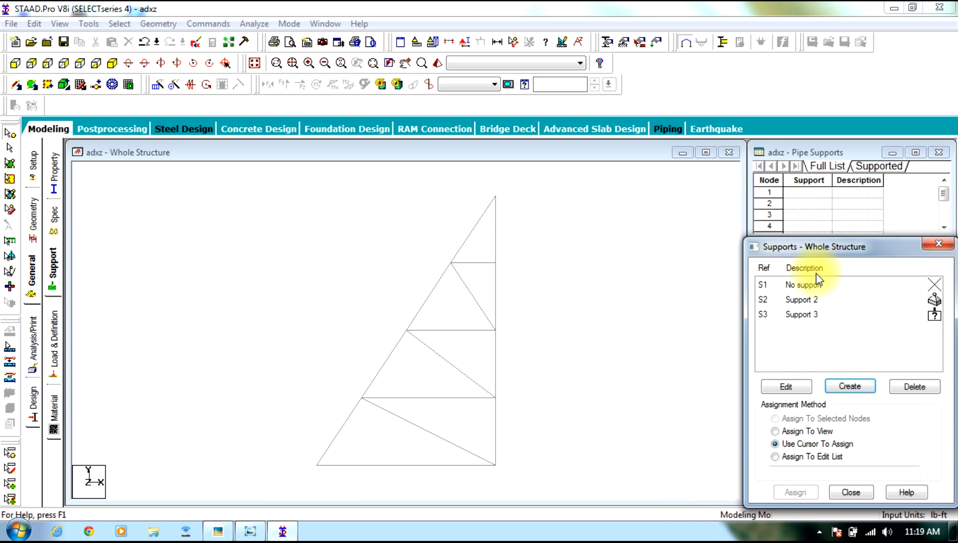
Check the reference drawing and assign the pinned support to the base node at (0, 0).
{"action": "left_click", "coordinate": [786, 298]}
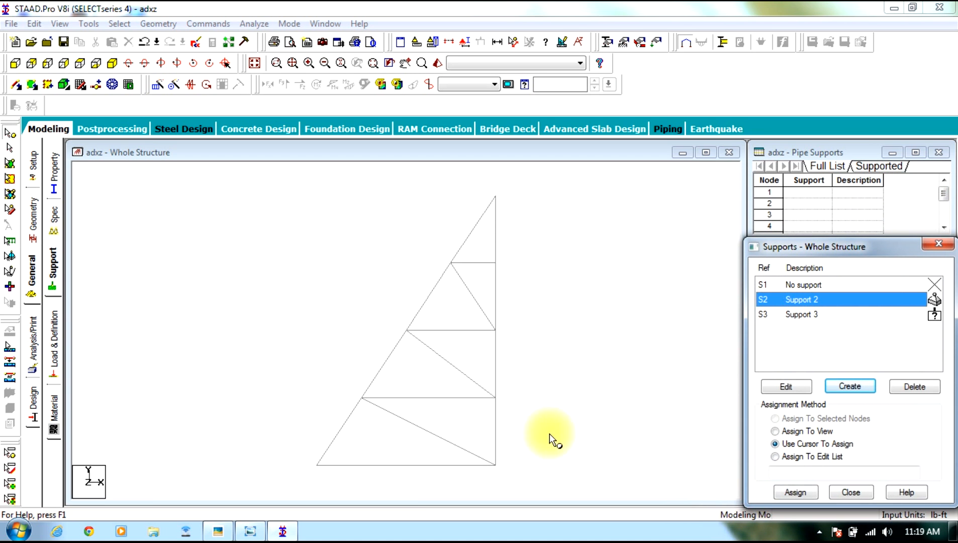
{"action": "left_click", "coordinate": [220, 532]}
{"action": "left_click", "coordinate": [220, 532]}
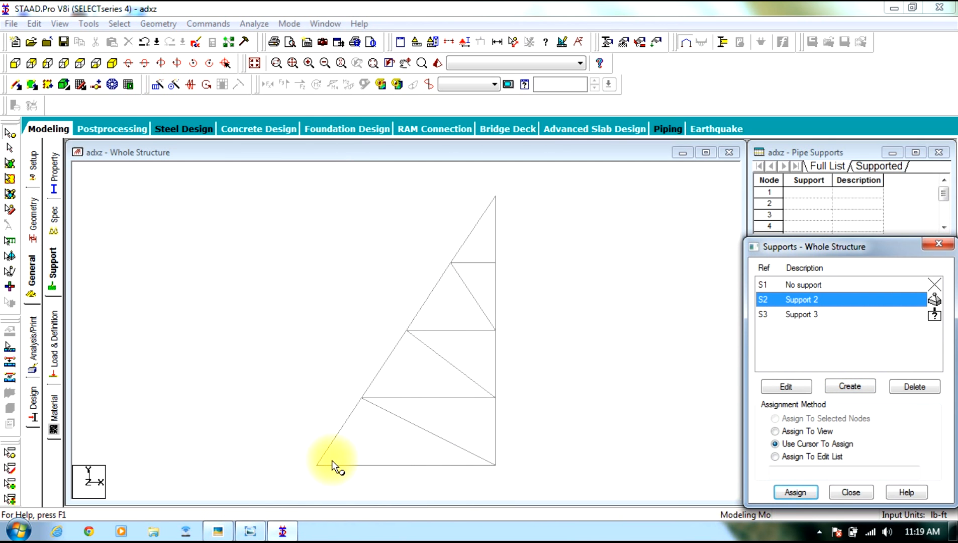
{"action": "left_click", "coordinate": [317, 465]}
{"action": "left_click", "coordinate": [796, 492]}
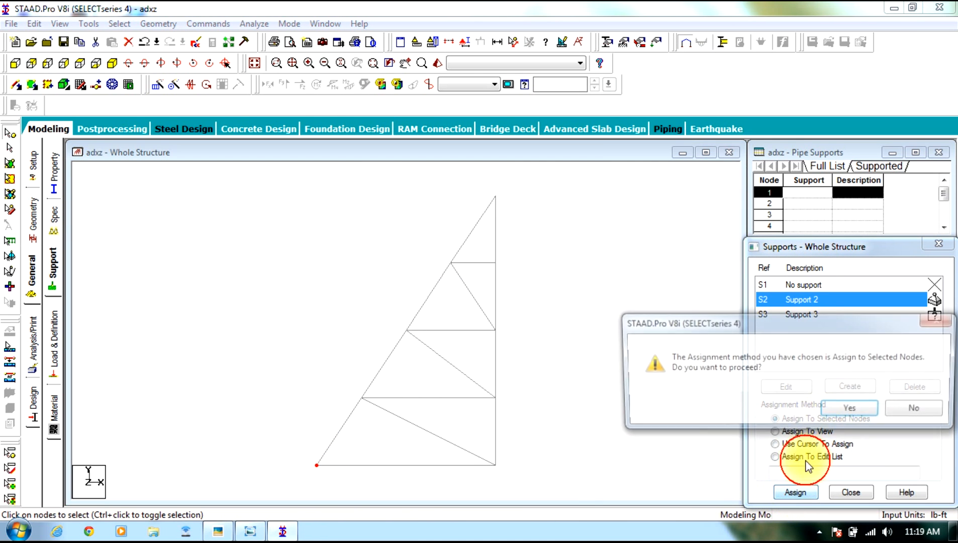
{"action": "left_click", "coordinate": [847, 417]}
Assign the Fixed But support to the base node at (8, 0).
{"action": "left_click", "coordinate": [804, 315]}
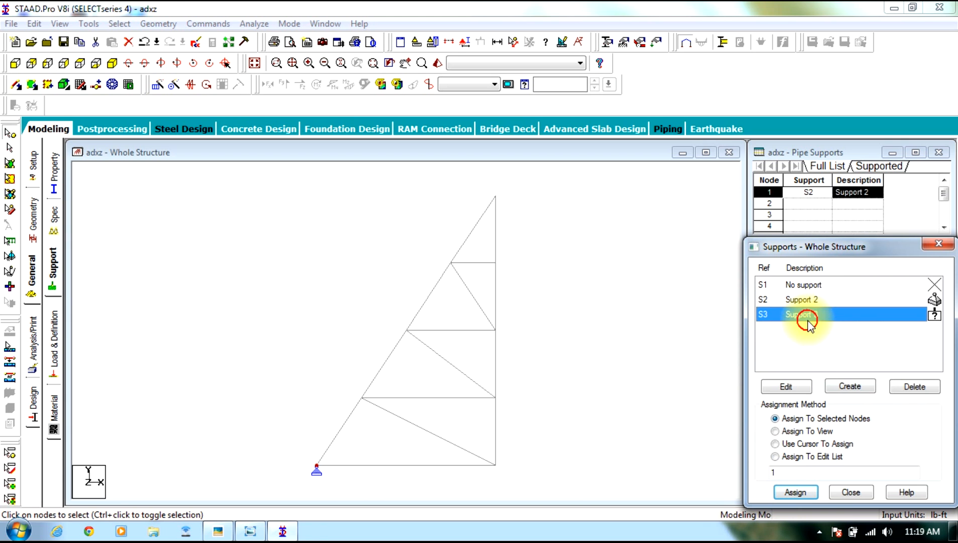
{"action": "left_click", "coordinate": [775, 443]}
{"action": "left_click", "coordinate": [509, 459]}
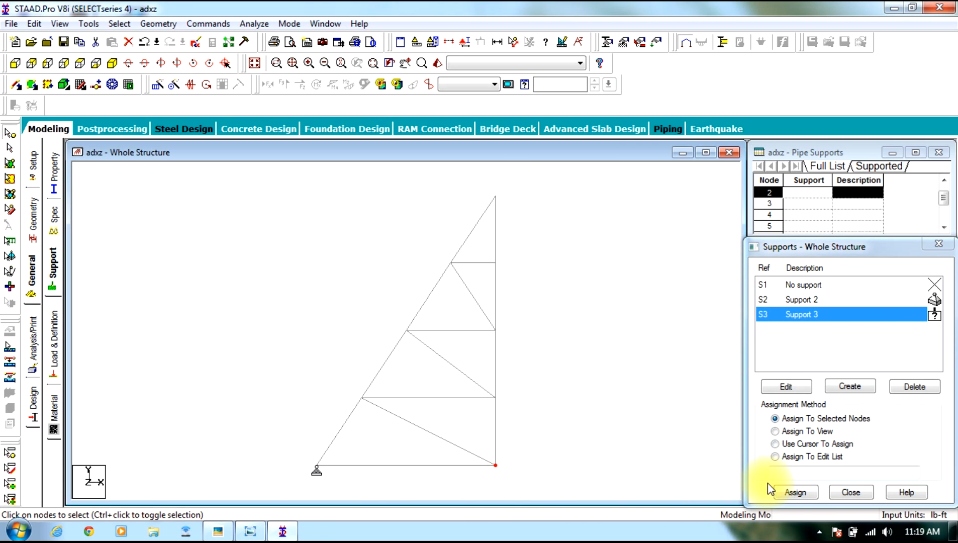
{"action": "left_click", "coordinate": [792, 497]}
{"action": "left_click", "coordinate": [793, 408]}
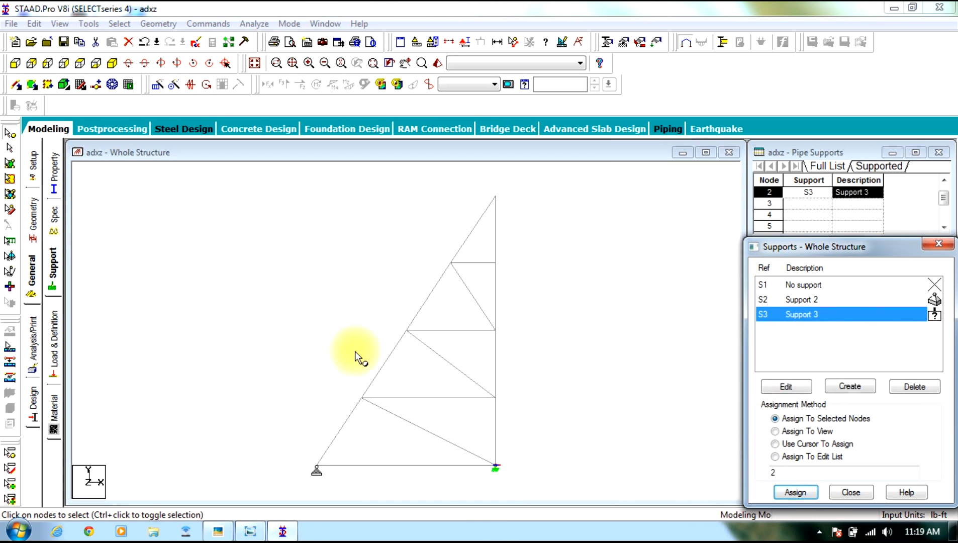
Add a primary load case titled LOAD CASE 1 with loading type None.
{"action": "left_click", "coordinate": [55, 352]}
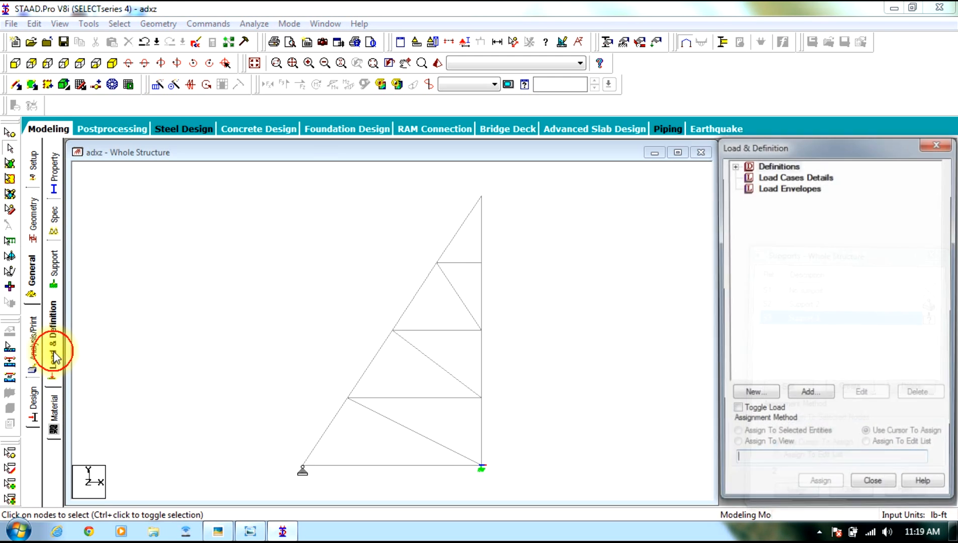
{"action": "left_click", "coordinate": [788, 177]}
{"action": "left_click", "coordinate": [809, 396]}
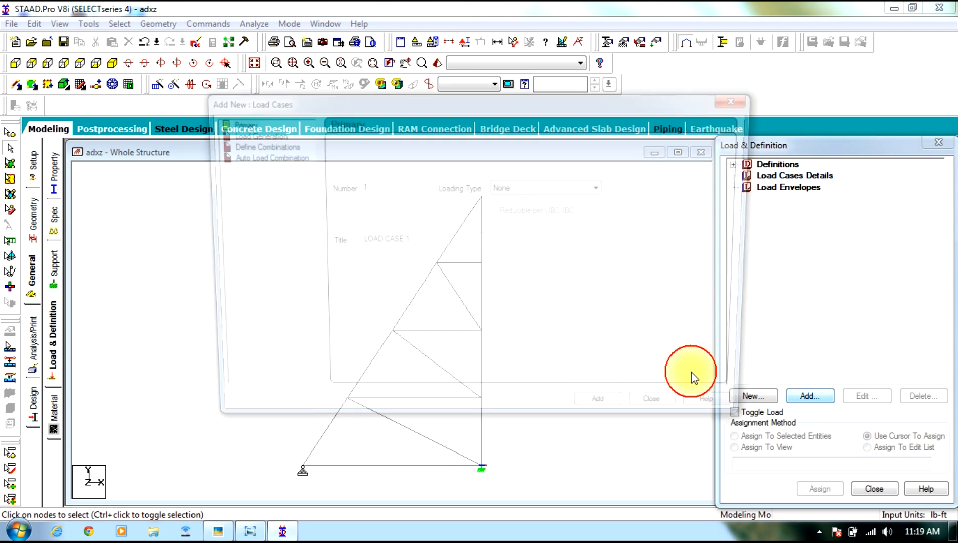
{"action": "left_click", "coordinate": [606, 417]}
{"action": "left_click", "coordinate": [664, 417]}
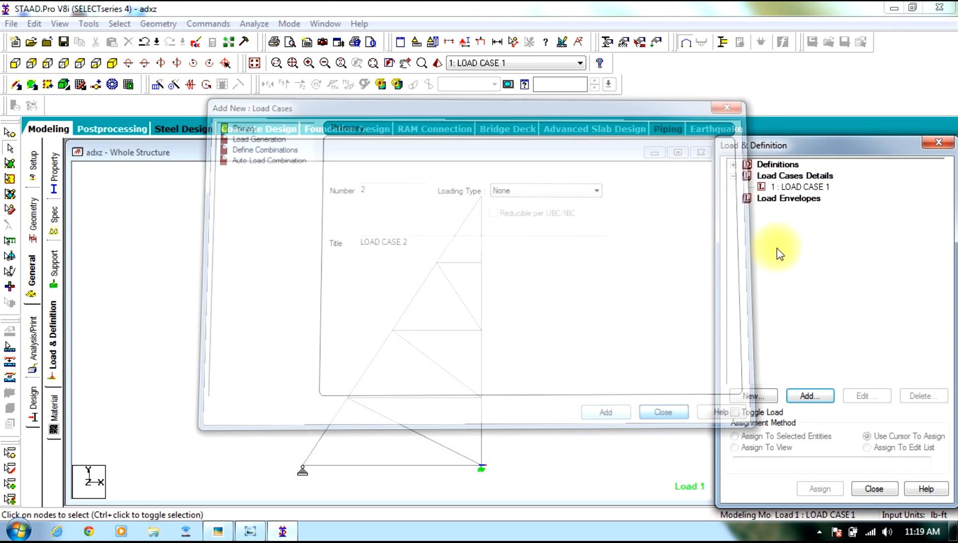
Check the reference drawing's forces and add a nodal load of FX 4000 lb to LOAD CASE 1.
{"action": "left_click", "coordinate": [801, 188]}
{"action": "left_click", "coordinate": [809, 396]}
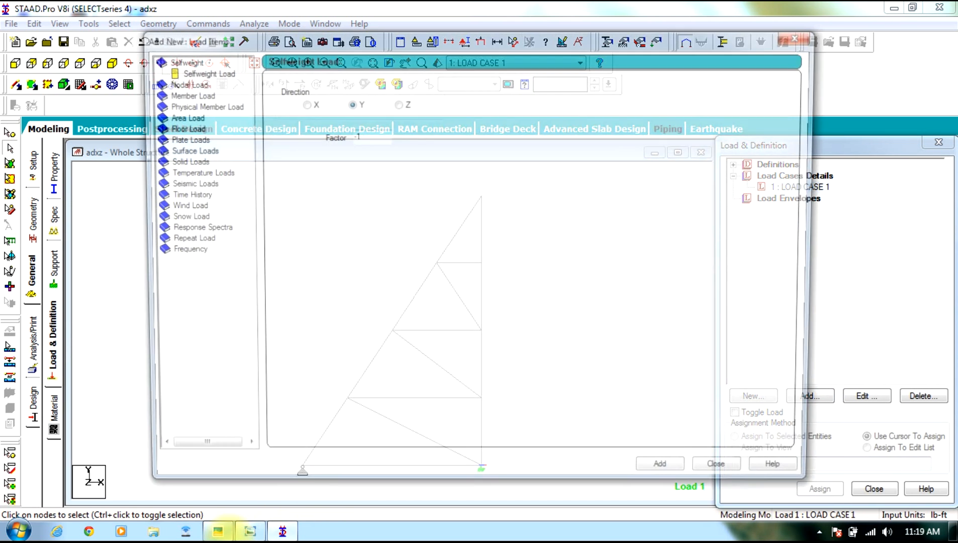
{"action": "left_click", "coordinate": [215, 532]}
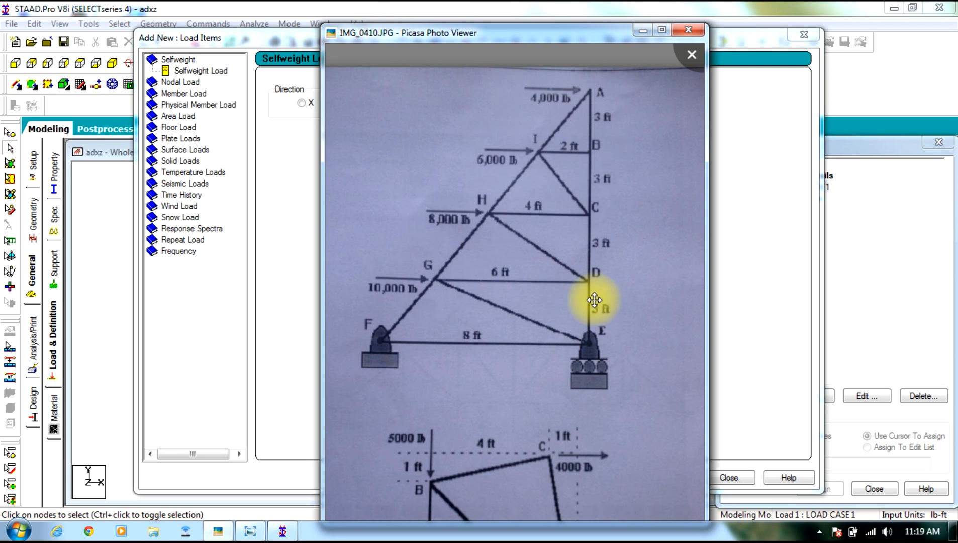
{"action": "left_click", "coordinate": [643, 28]}
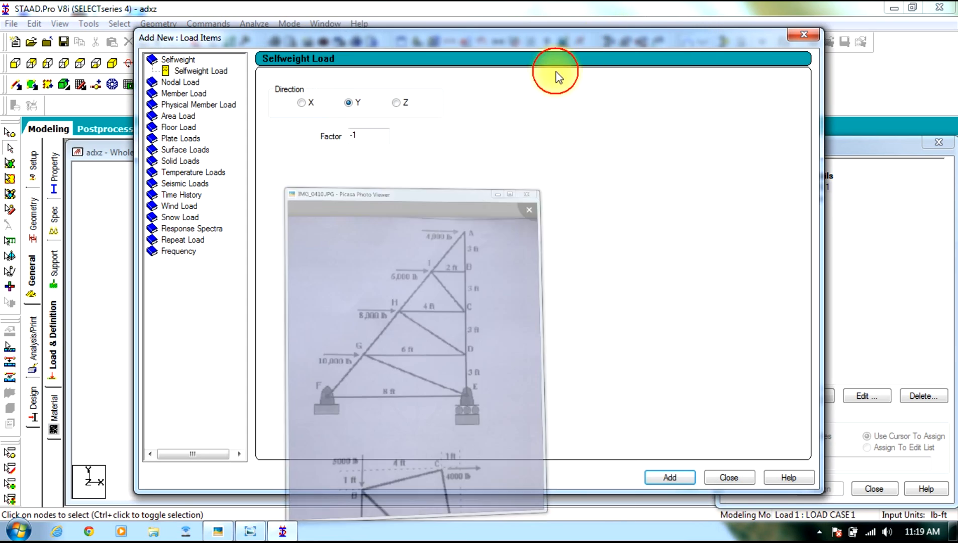
{"action": "left_click", "coordinate": [169, 84]}
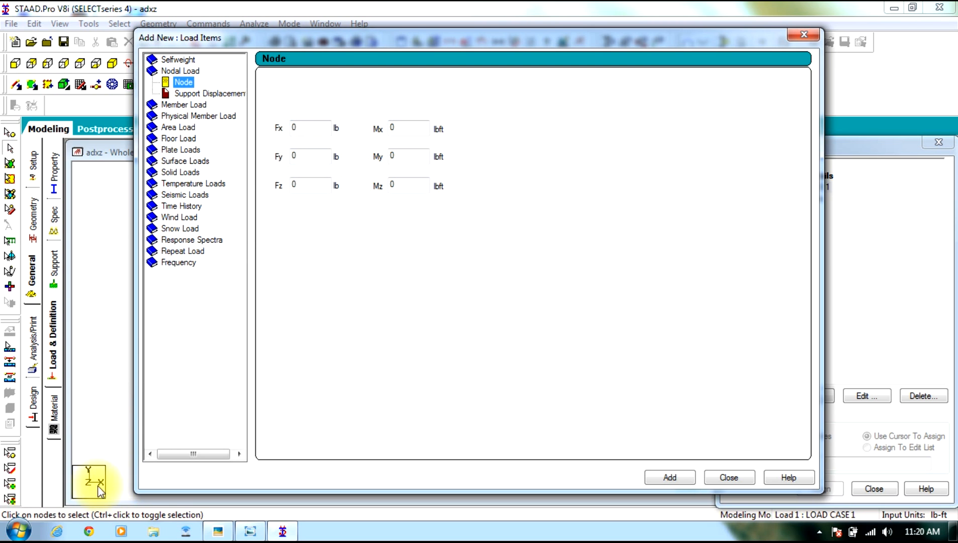
{"action": "left_click_drag", "start_coordinate": [312, 127], "coordinate": [242, 147]}
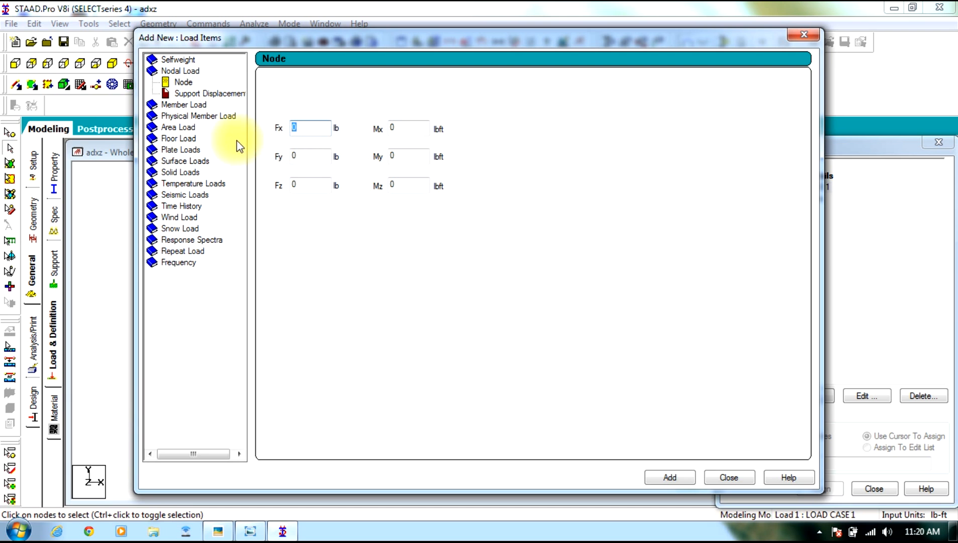
{"action": "left_click", "coordinate": [669, 476]}
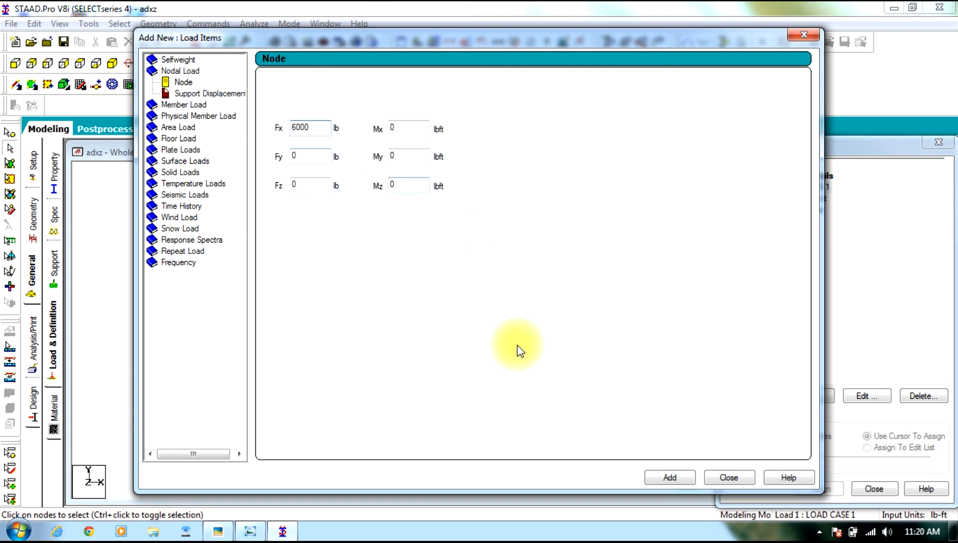
Add three more nodal loads to LOAD CASE 1 with FX values of 6000, 8000 and 10000 lb.
{"action": "left_click", "coordinate": [656, 475]}
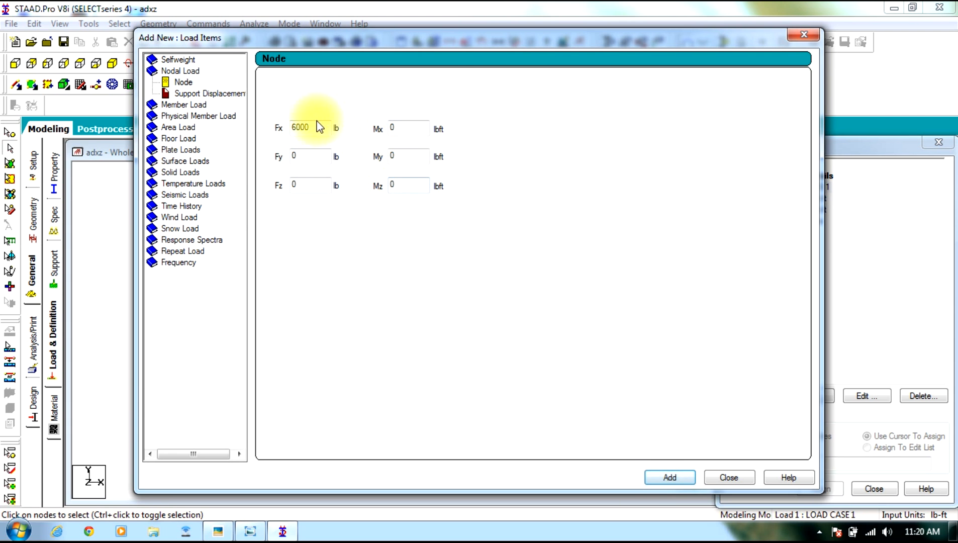
{"action": "type", "text": "8"}
{"action": "left_click", "coordinate": [657, 481]}
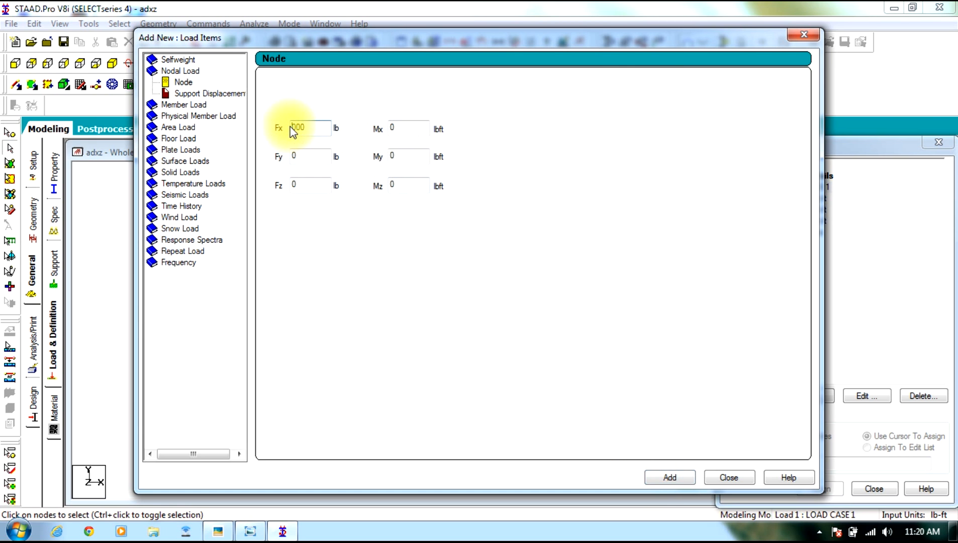
{"action": "type", "text": "10000"}
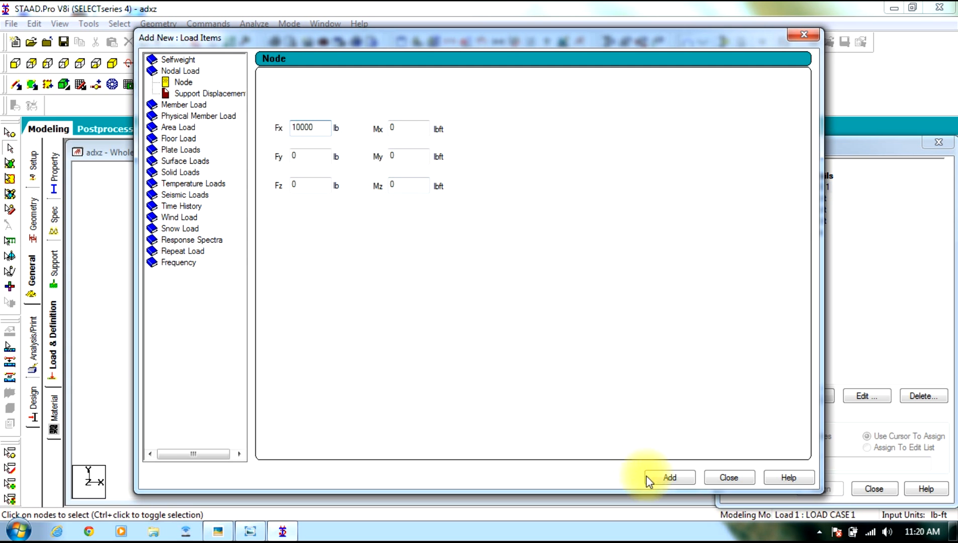
{"action": "left_click", "coordinate": [656, 480]}
{"action": "left_click", "coordinate": [724, 478]}
Check the load positions in the reference drawing and assign the FX 4000 lb load to the truss's apex node.
{"action": "left_click", "coordinate": [800, 199]}
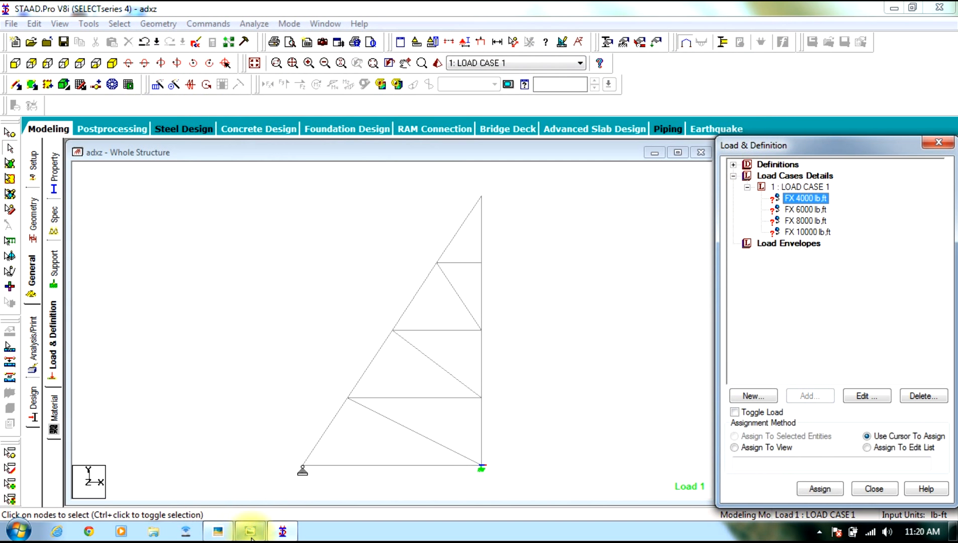
{"action": "left_click", "coordinate": [219, 531]}
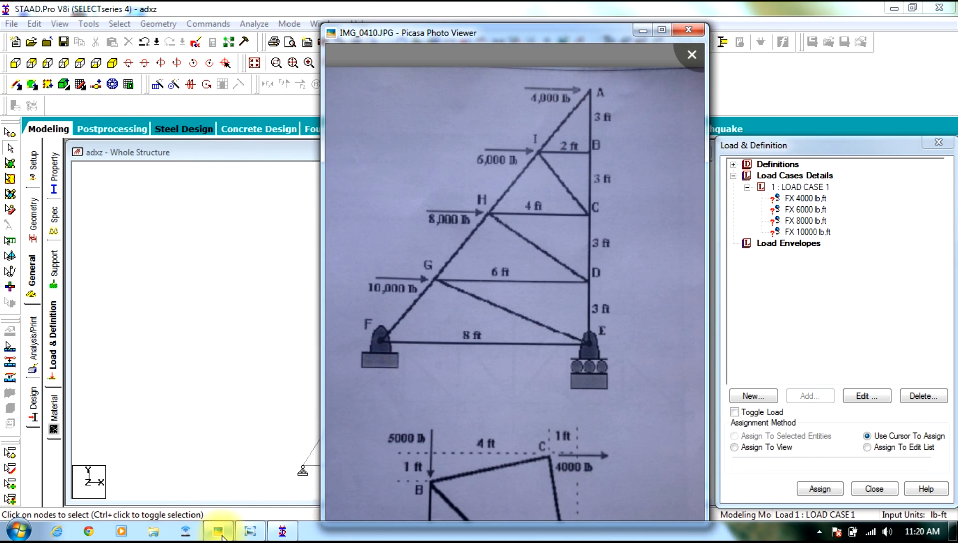
{"action": "left_click", "coordinate": [219, 532]}
{"action": "left_click", "coordinate": [12, 135]}
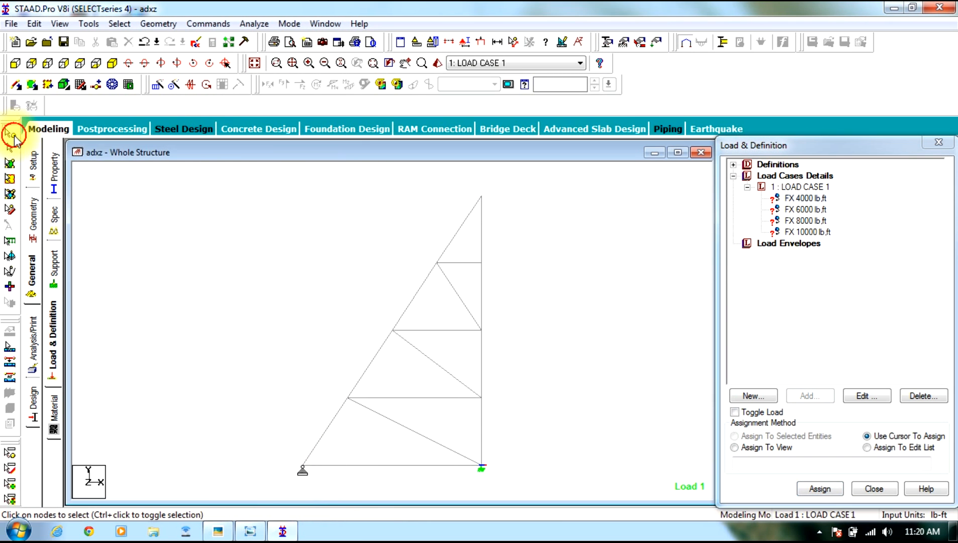
{"action": "left_click", "coordinate": [486, 194]}
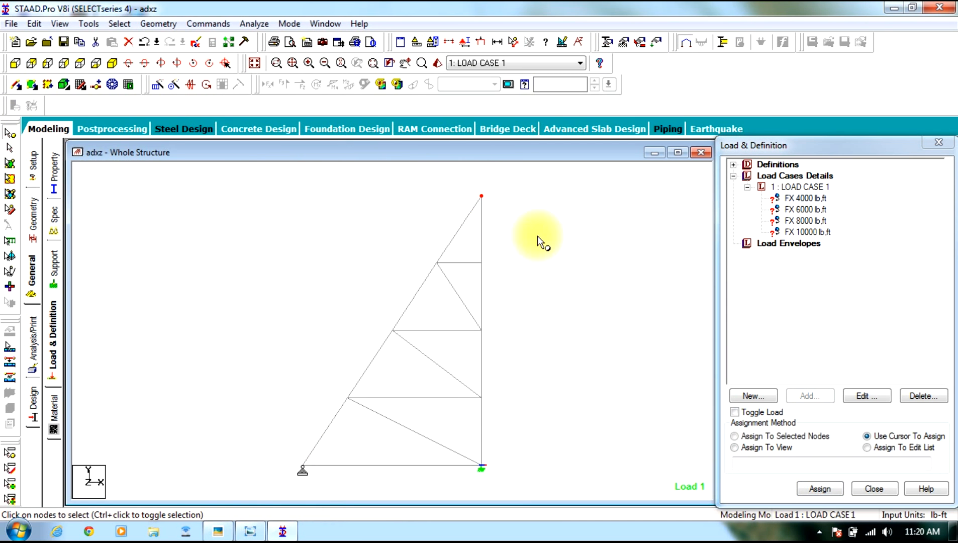
{"action": "left_click", "coordinate": [769, 437]}
{"action": "left_click", "coordinate": [809, 487]}
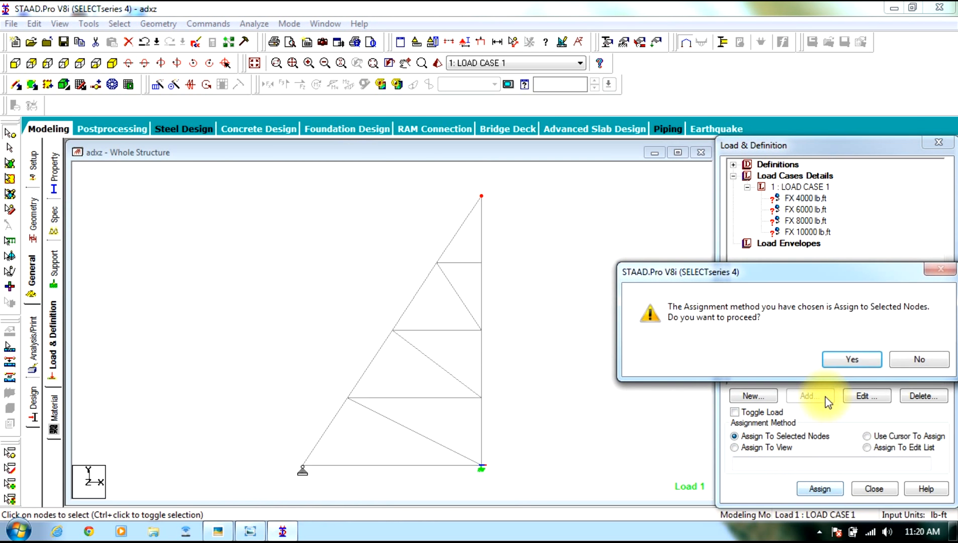
{"action": "left_click", "coordinate": [843, 373]}
Assign the FX 6000 lb load to the first sloping-chord node below the apex.
{"action": "left_click", "coordinate": [803, 220]}
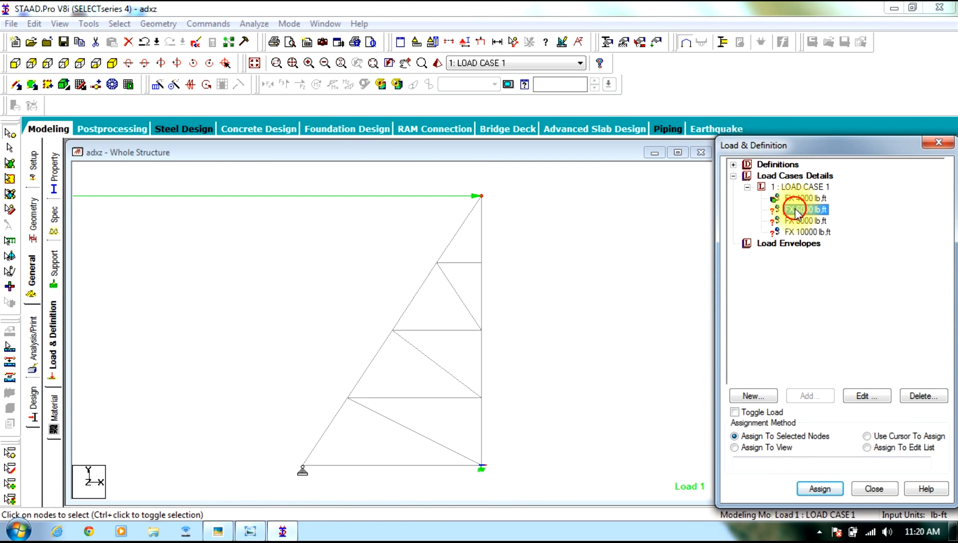
{"action": "left_click", "coordinate": [437, 265]}
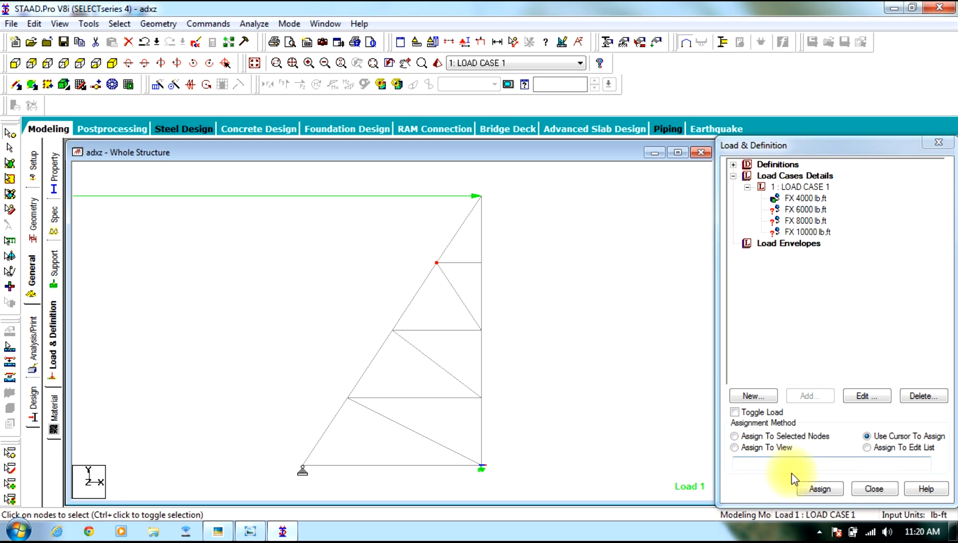
{"action": "left_click", "coordinate": [820, 489]}
{"action": "left_click", "coordinate": [735, 436]}
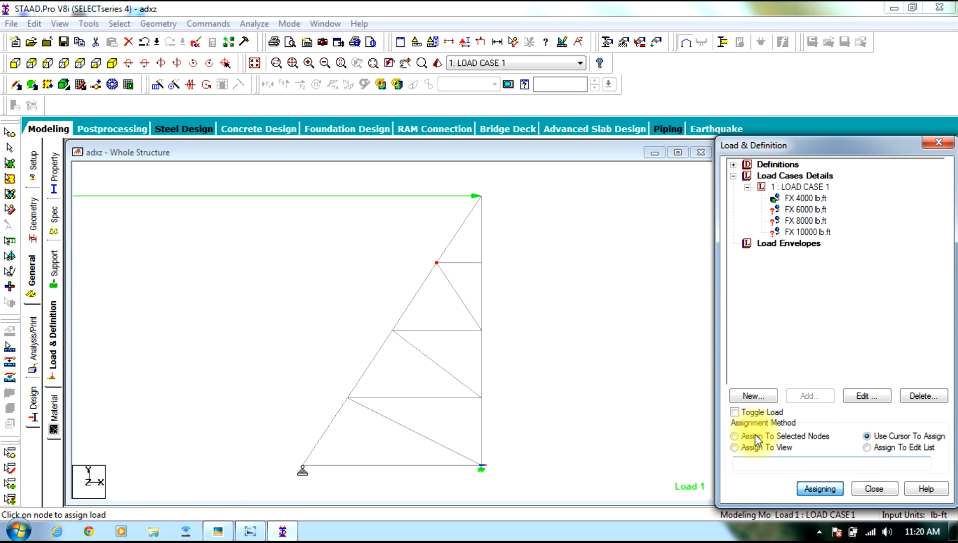
{"action": "left_click", "coordinate": [807, 489]}
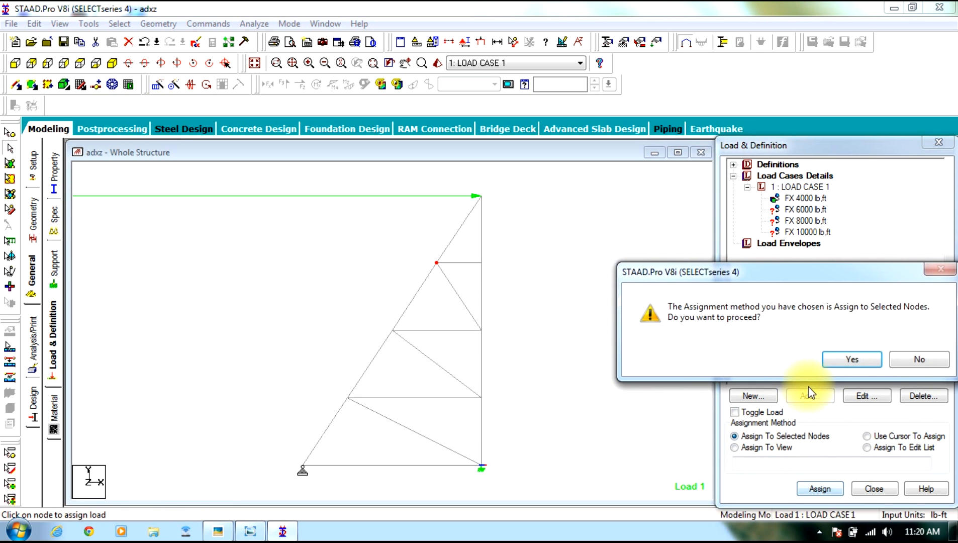
{"action": "left_click", "coordinate": [827, 362]}
Assign the FX 8000 lb load to the middle node of the sloping chord.
{"action": "left_click", "coordinate": [801, 225]}
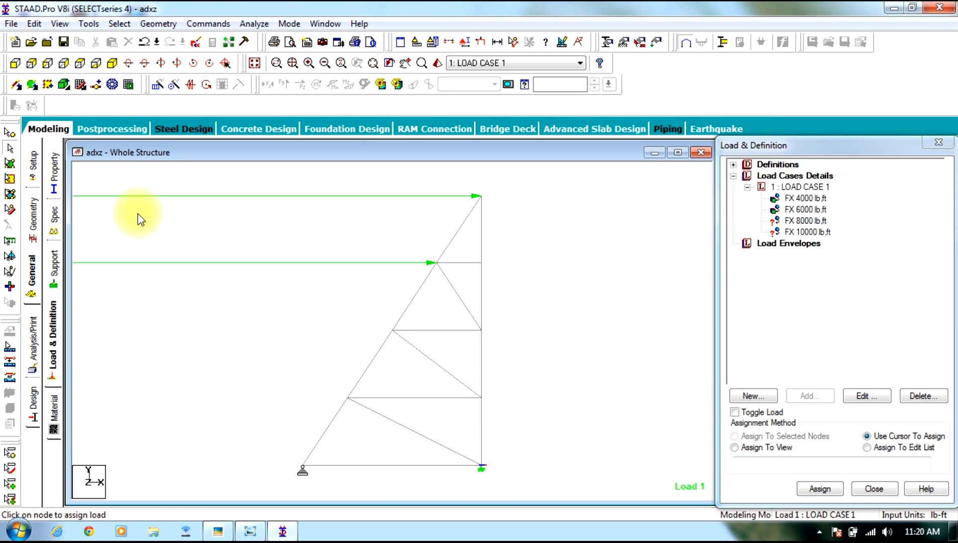
{"action": "left_click", "coordinate": [9, 132]}
{"action": "left_click", "coordinate": [392, 330]}
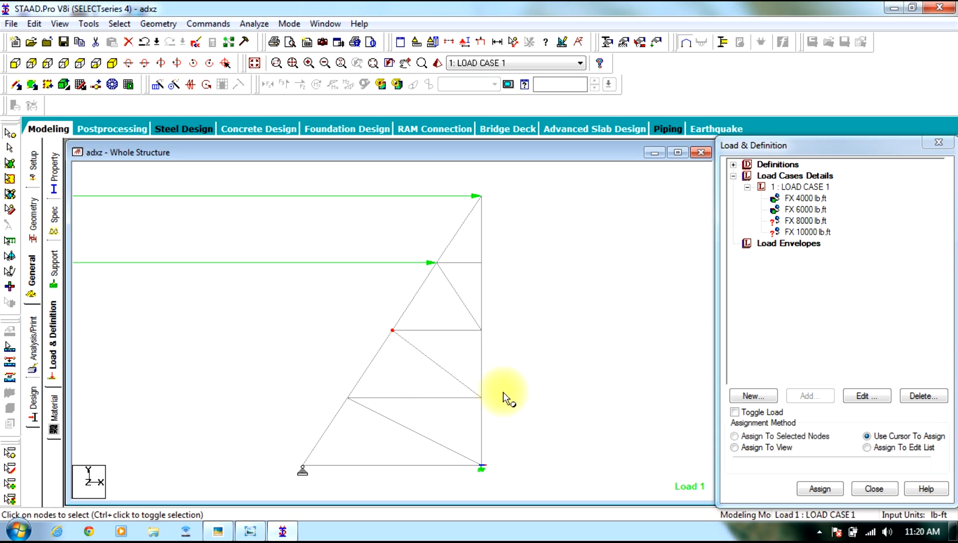
{"action": "left_click", "coordinate": [771, 436]}
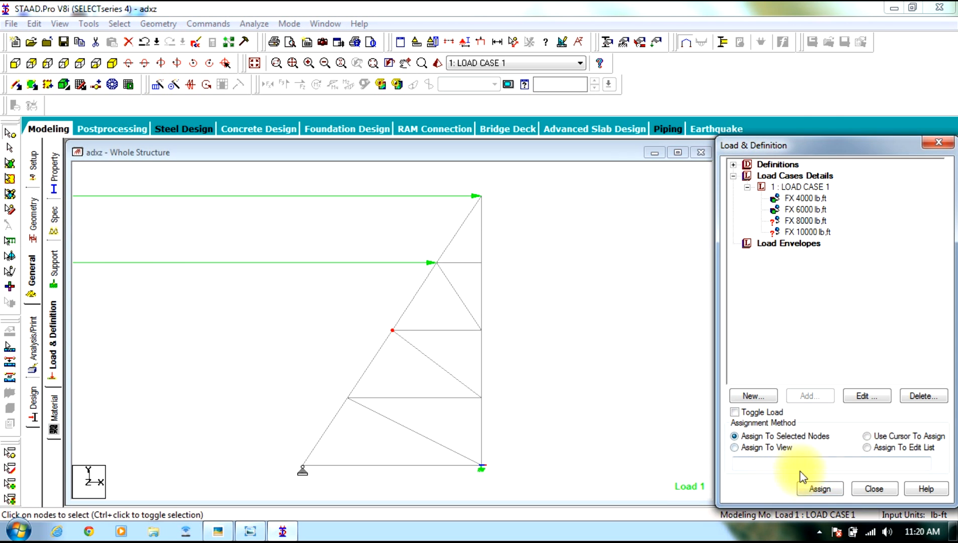
{"action": "left_click", "coordinate": [819, 489]}
{"action": "left_click", "coordinate": [840, 369]}
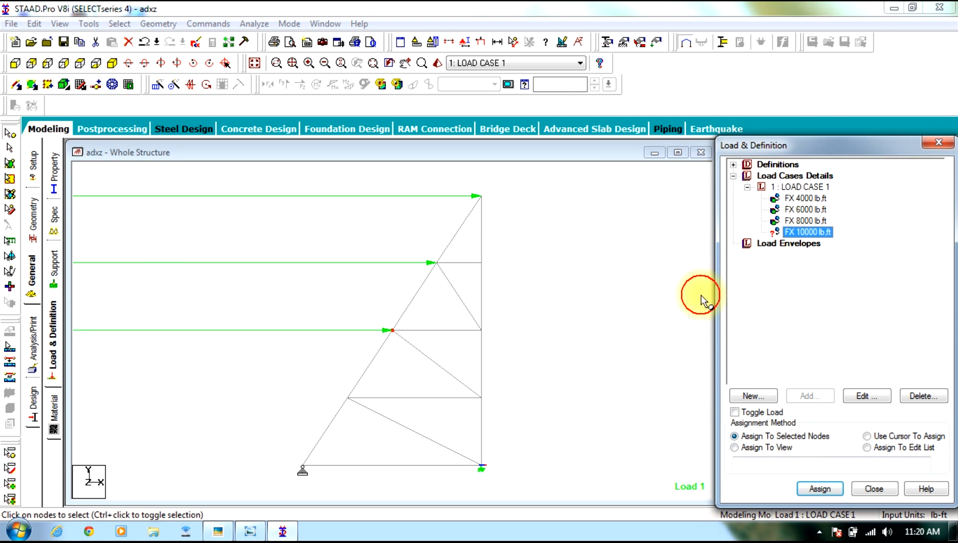
Assign the FX 10000 lb load to the lowest sloping-chord node above the pinned support.
{"action": "left_click", "coordinate": [343, 406]}
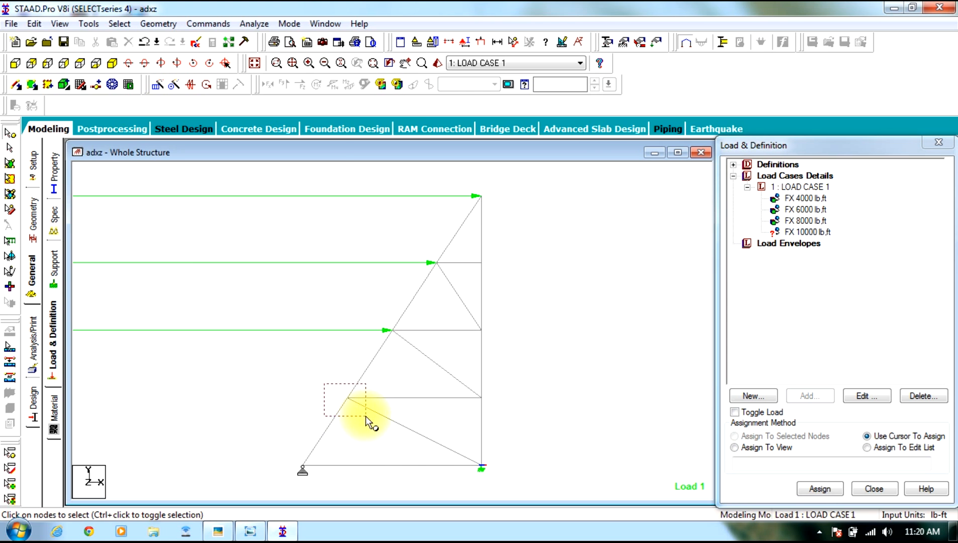
{"action": "left_click_drag", "start_coordinate": [365, 416], "coordinate": [366, 415]}
{"action": "left_click", "coordinate": [820, 489]}
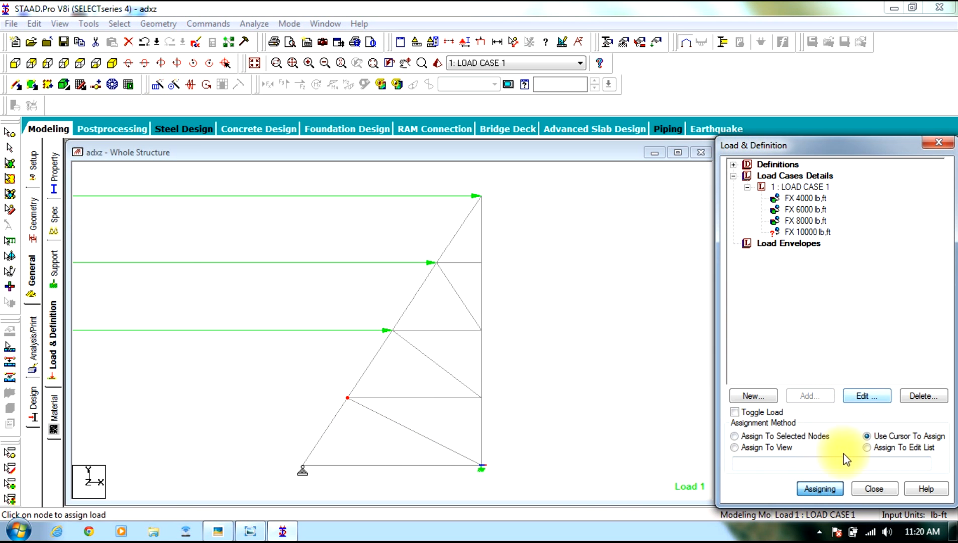
{"action": "left_click", "coordinate": [773, 436]}
{"action": "left_click", "coordinate": [820, 489]}
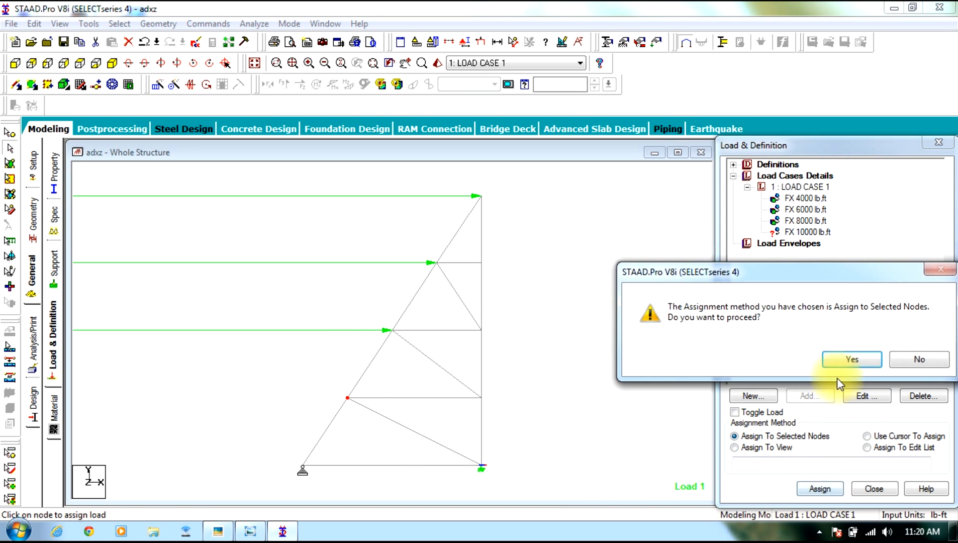
{"action": "left_click", "coordinate": [844, 360]}
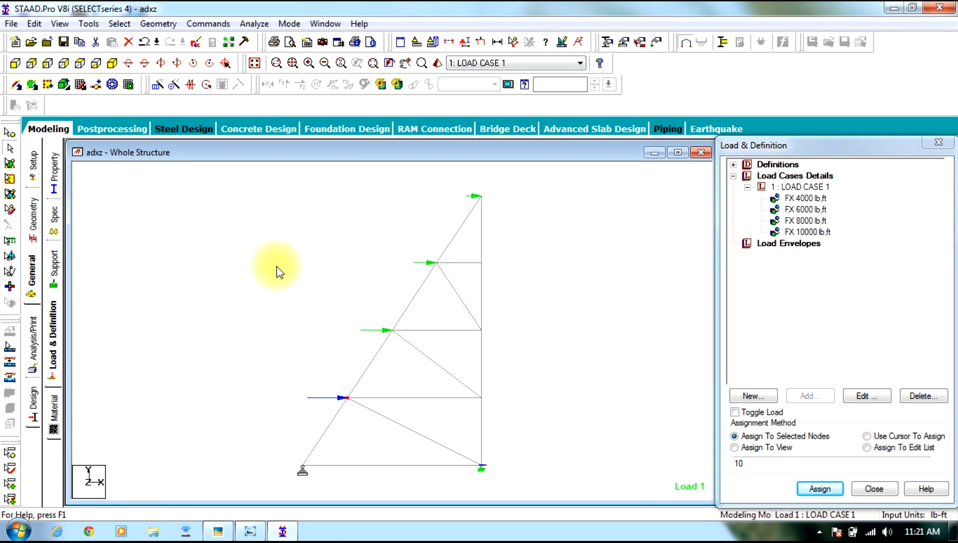
Add the CHECK CODE and TAKE OFF steel design commands under AISC 360-05 and decline the auto save.
{"action": "left_click", "coordinate": [34, 406]}
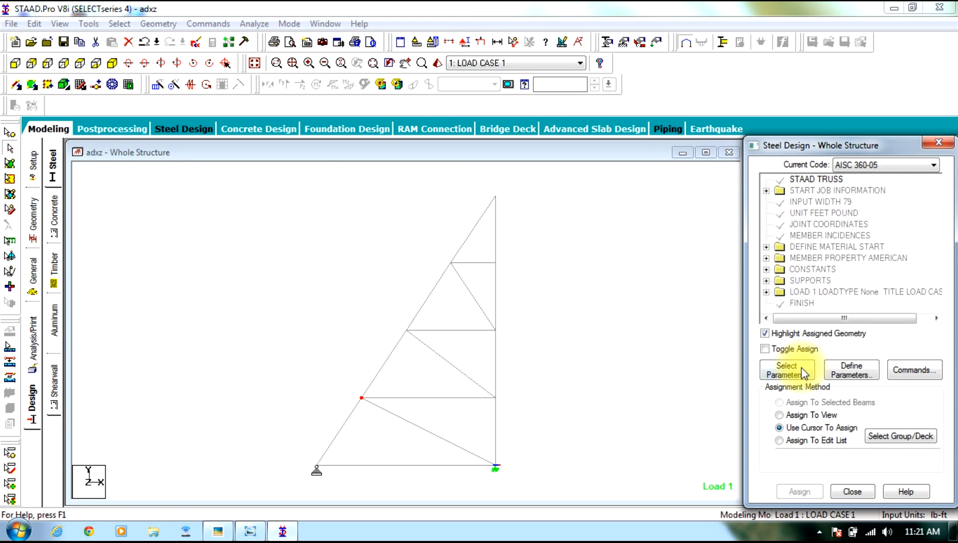
{"action": "left_click", "coordinate": [911, 371]}
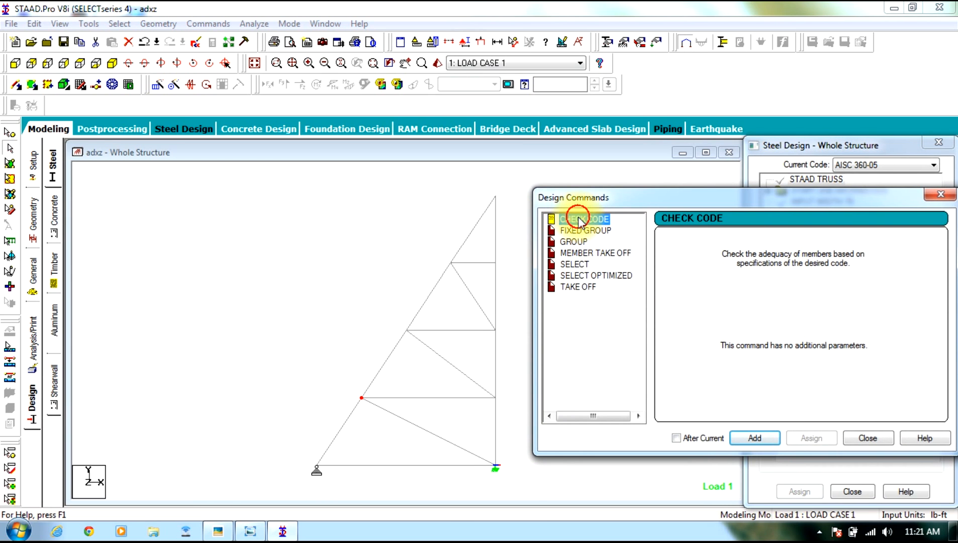
{"action": "left_click", "coordinate": [755, 438]}
{"action": "left_click", "coordinate": [580, 287]}
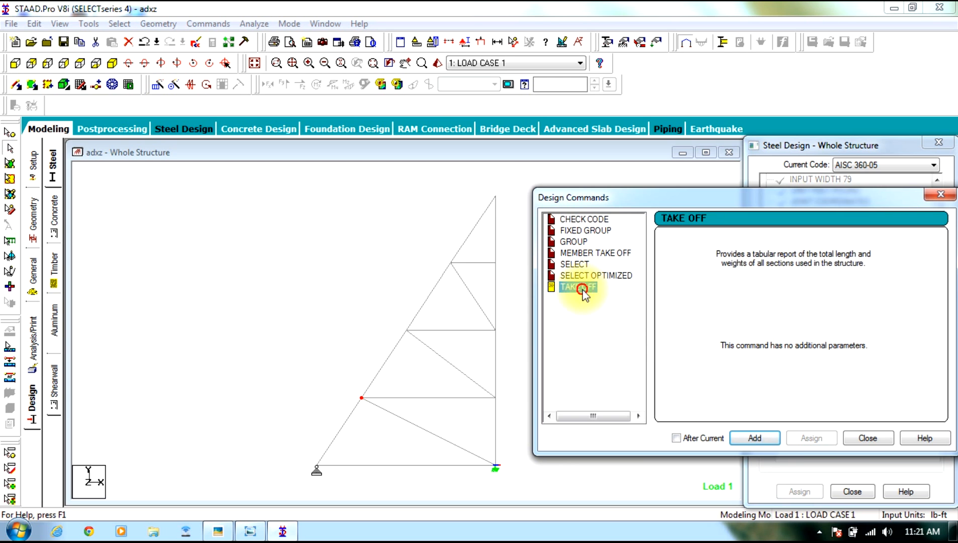
{"action": "left_click", "coordinate": [754, 438]}
{"action": "left_click", "coordinate": [867, 438]}
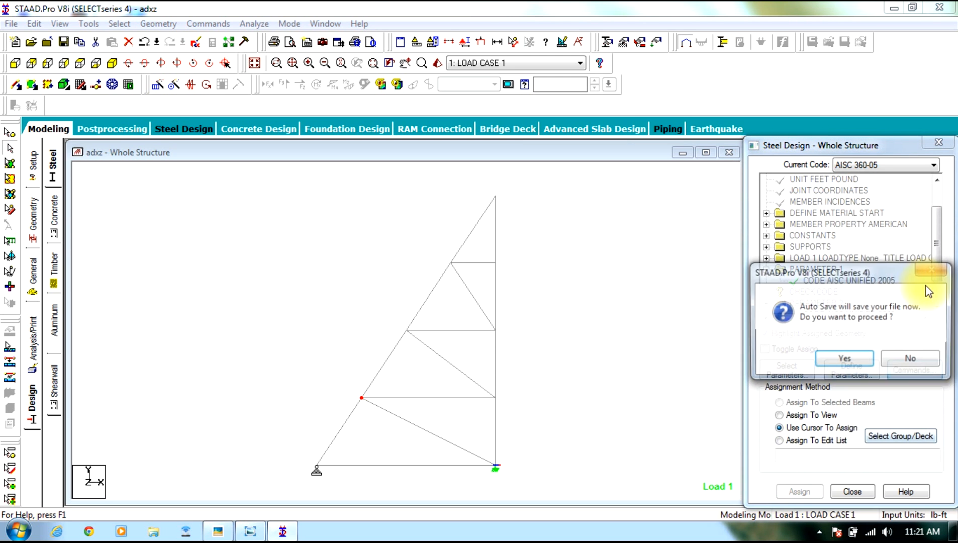
{"action": "left_click", "coordinate": [910, 358]}
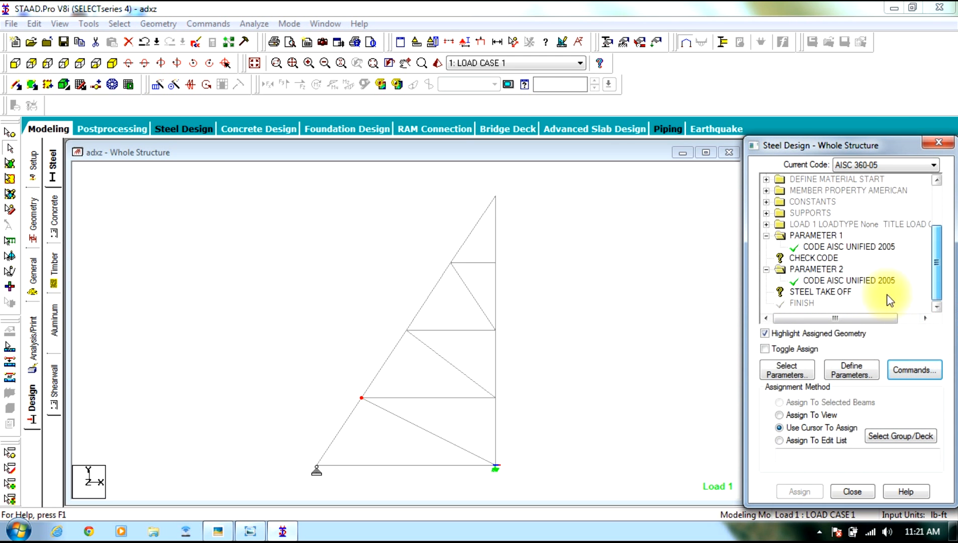
Assign the CHECK CODE command to all truss members.
{"action": "left_click", "coordinate": [825, 258]}
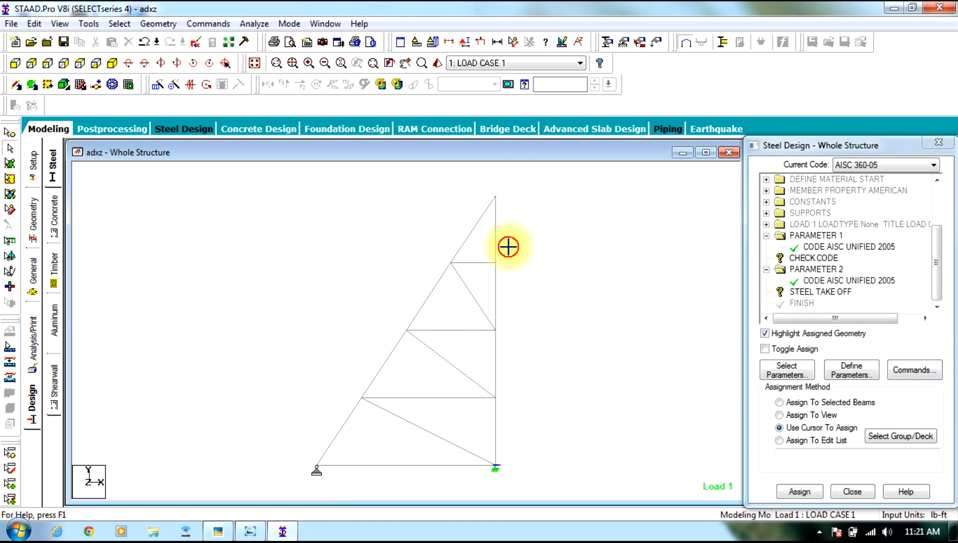
{"action": "key", "text": "ctrl+a"}
{"action": "left_click", "coordinate": [814, 403]}
{"action": "left_click", "coordinate": [800, 491]}
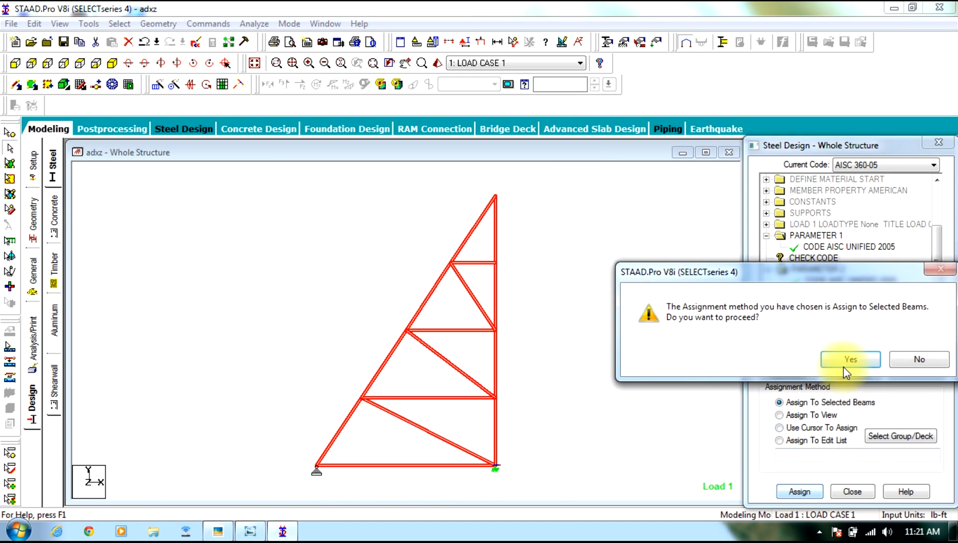
{"action": "left_click", "coordinate": [846, 365]}
Assign the STEEL TAKE OFF command to all truss members and clear the selection.
{"action": "left_click", "coordinate": [817, 293]}
{"action": "left_click", "coordinate": [313, 472]}
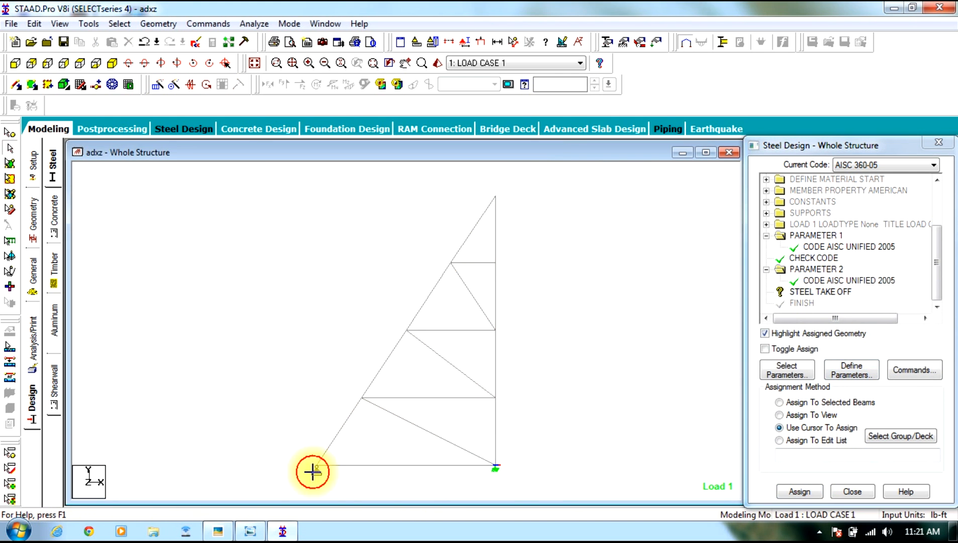
{"action": "key", "text": "ctrl+a"}
{"action": "left_click", "coordinate": [801, 490]}
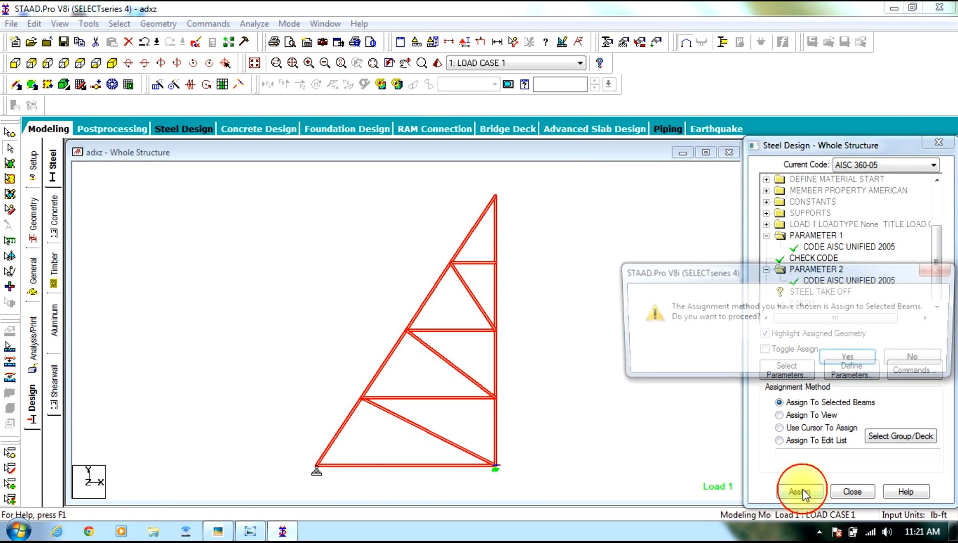
{"action": "left_click", "coordinate": [841, 422]}
{"action": "left_click", "coordinate": [579, 311]}
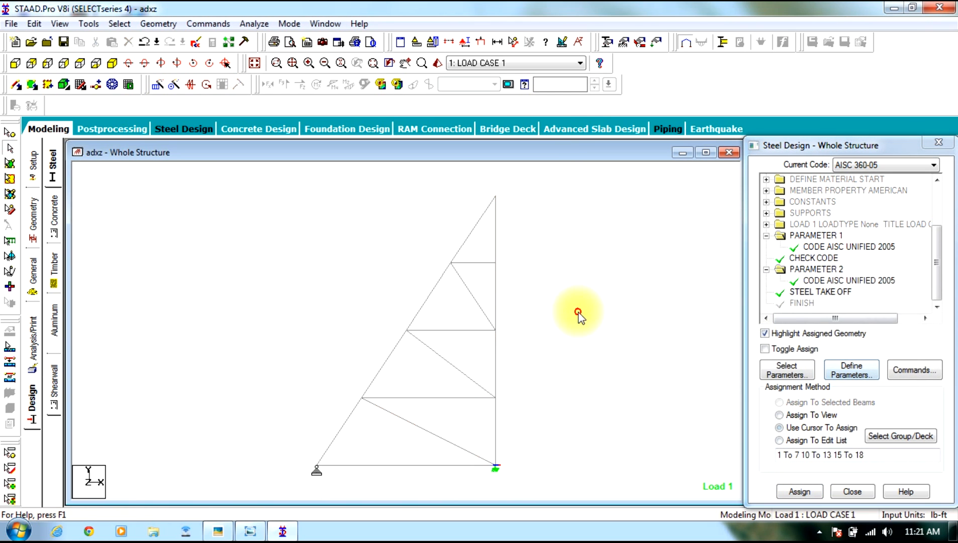
Add a Perform Analysis command with the No Print option.
{"action": "left_click", "coordinate": [31, 340]}
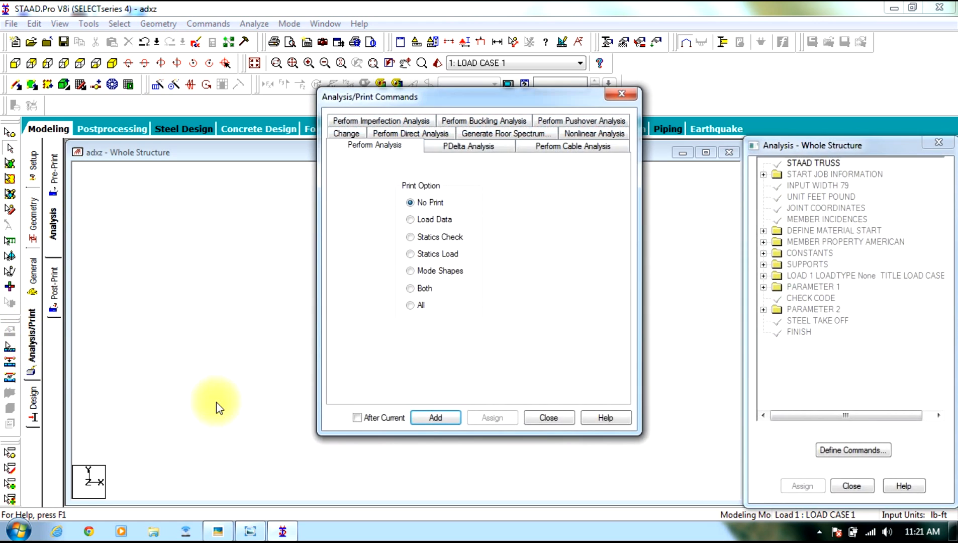
{"action": "left_click", "coordinate": [421, 418]}
{"action": "left_click", "coordinate": [550, 419]}
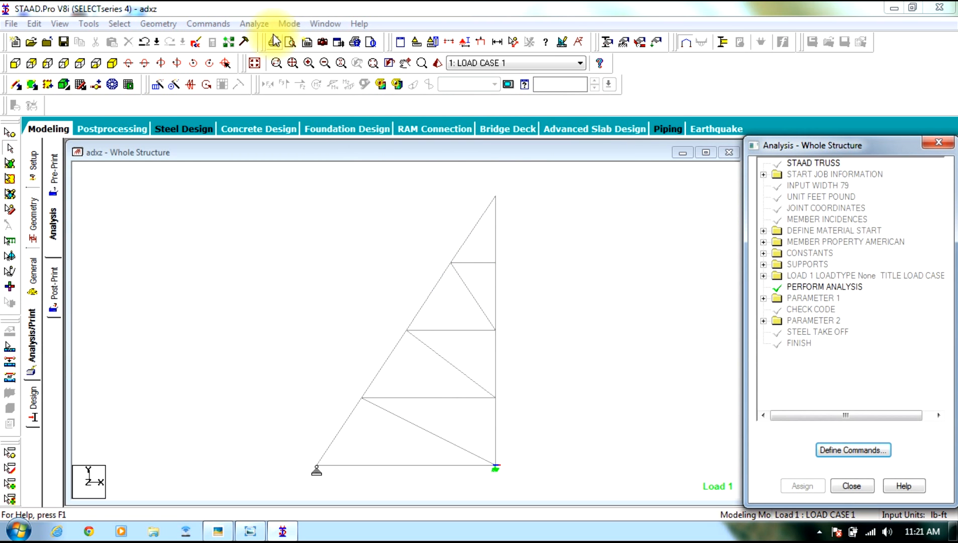
Save the modified structure and run the analysis with the AISC 360-05 design commands.
{"action": "left_click", "coordinate": [254, 24]}
{"action": "left_click", "coordinate": [278, 38]}
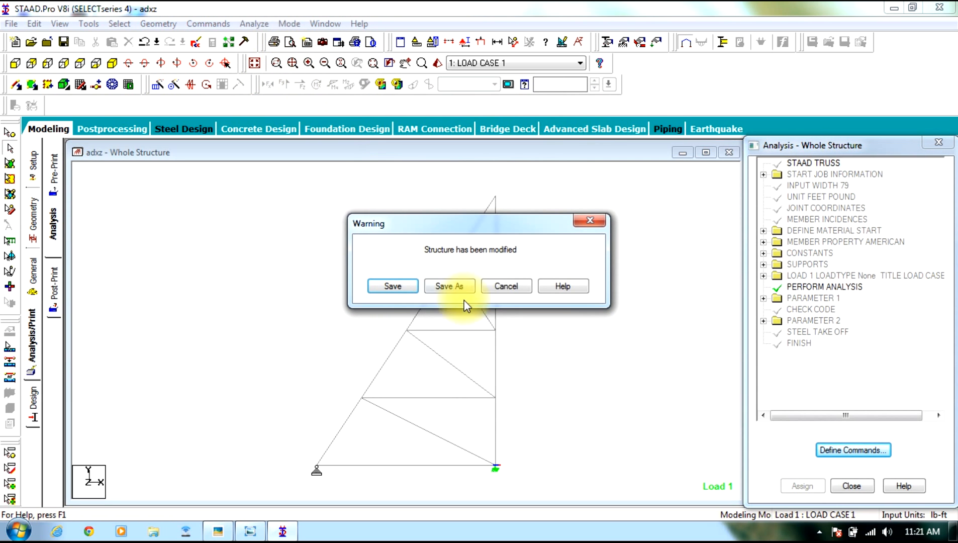
{"action": "left_click", "coordinate": [373, 288]}
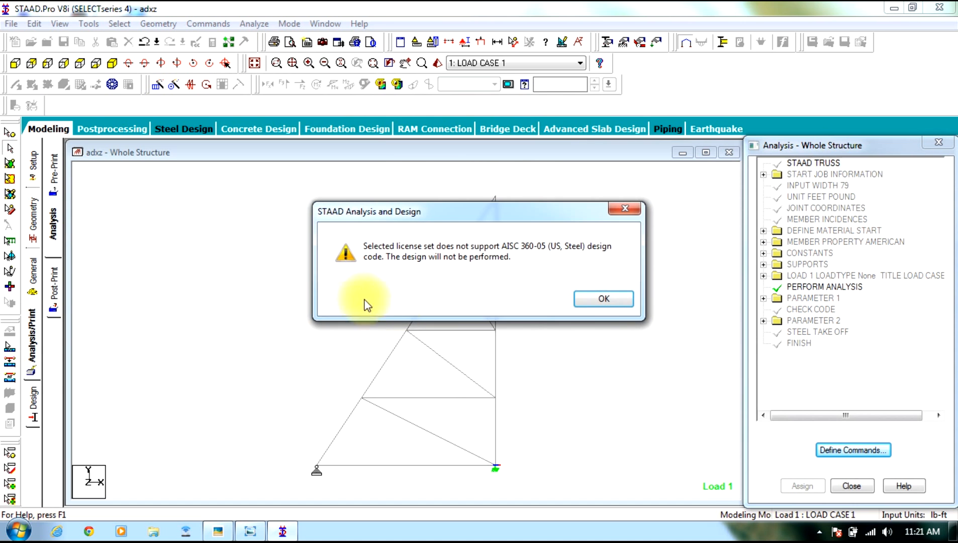
{"action": "left_click", "coordinate": [616, 303]}
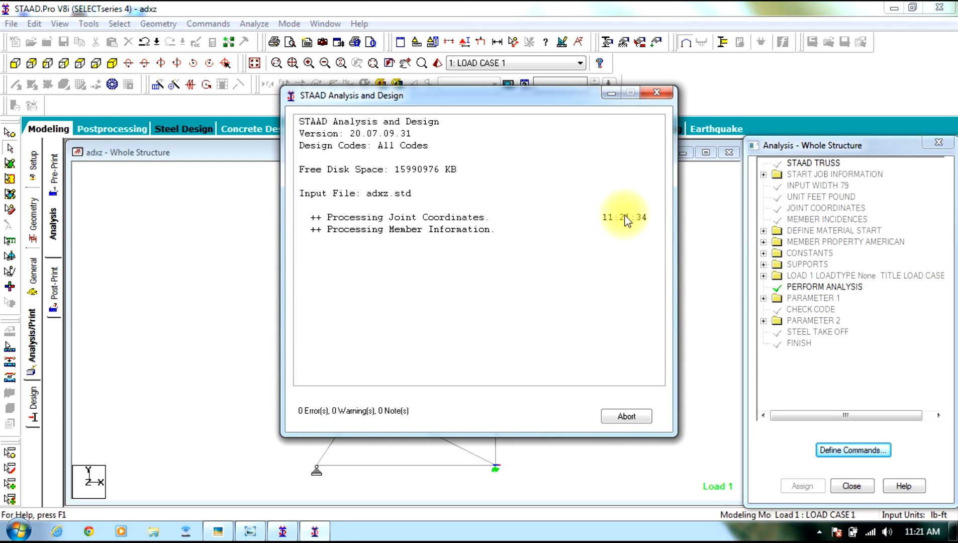
Abort the running analysis and view its output file.
{"action": "left_click", "coordinate": [623, 417]}
{"action": "left_click", "coordinate": [443, 292]}
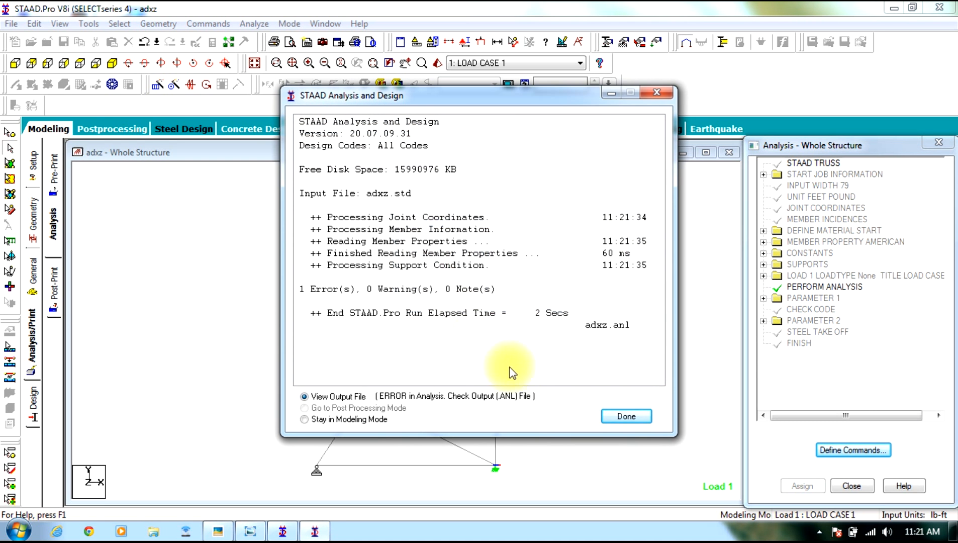
{"action": "left_click", "coordinate": [621, 420]}
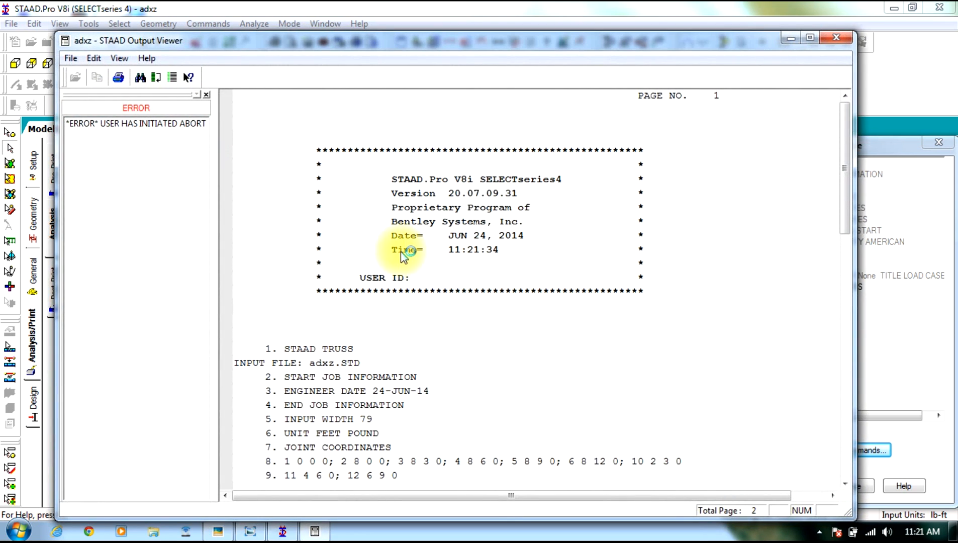
{"action": "left_click", "coordinate": [836, 38]}
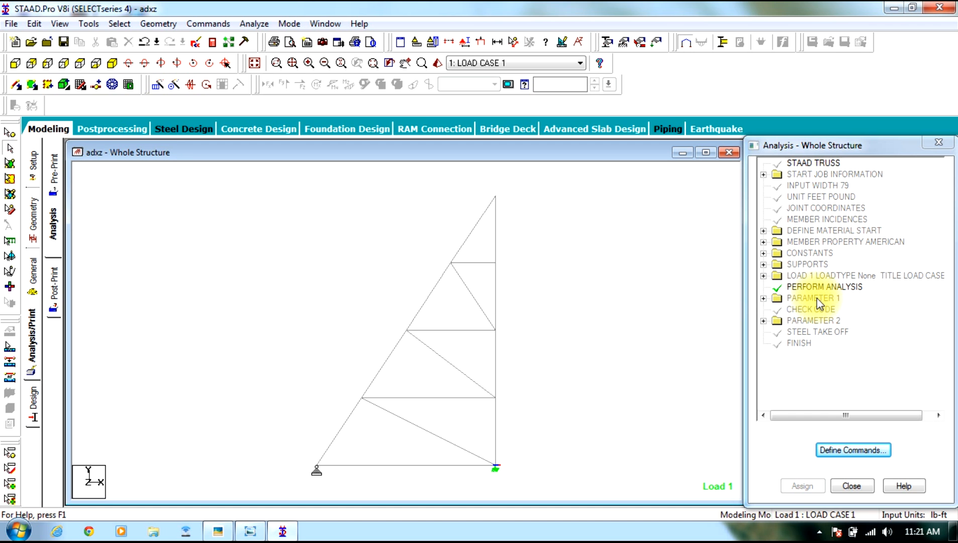
Delete PARAMETER 1 with its associated steel parameters and the CHECK CODE command.
{"action": "right_click", "coordinate": [819, 300]}
{"action": "left_click", "coordinate": [849, 321]}
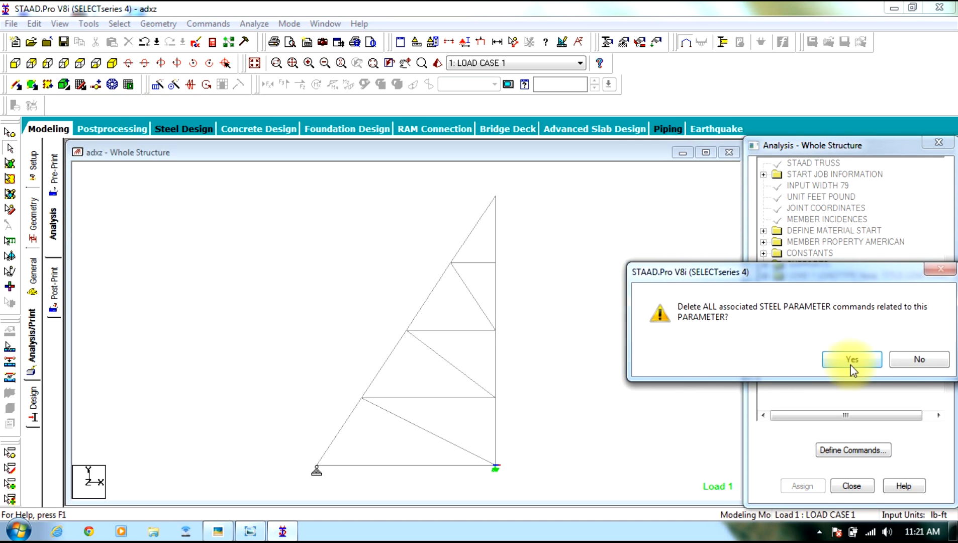
{"action": "left_click", "coordinate": [853, 359]}
{"action": "right_click", "coordinate": [823, 300]}
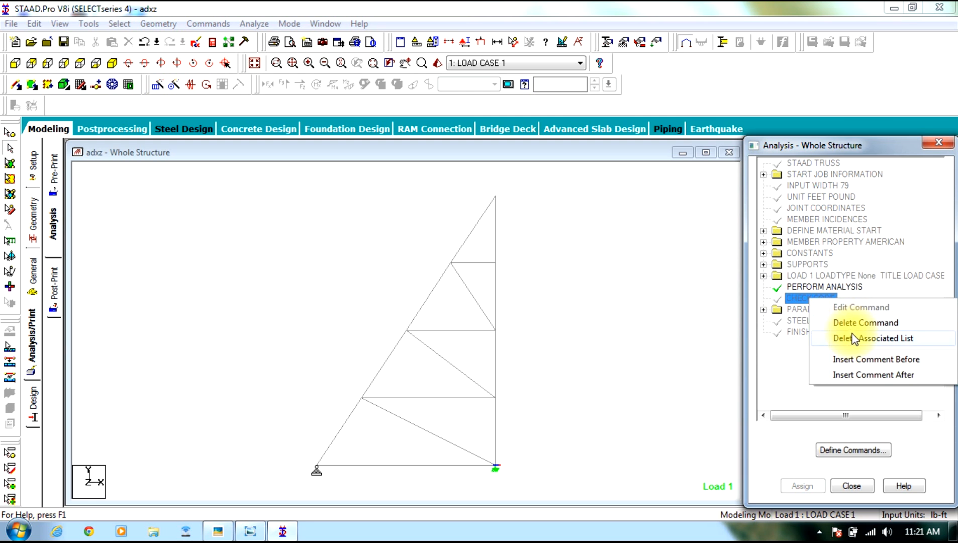
{"action": "left_click", "coordinate": [790, 321]}
{"action": "left_click", "coordinate": [792, 355]}
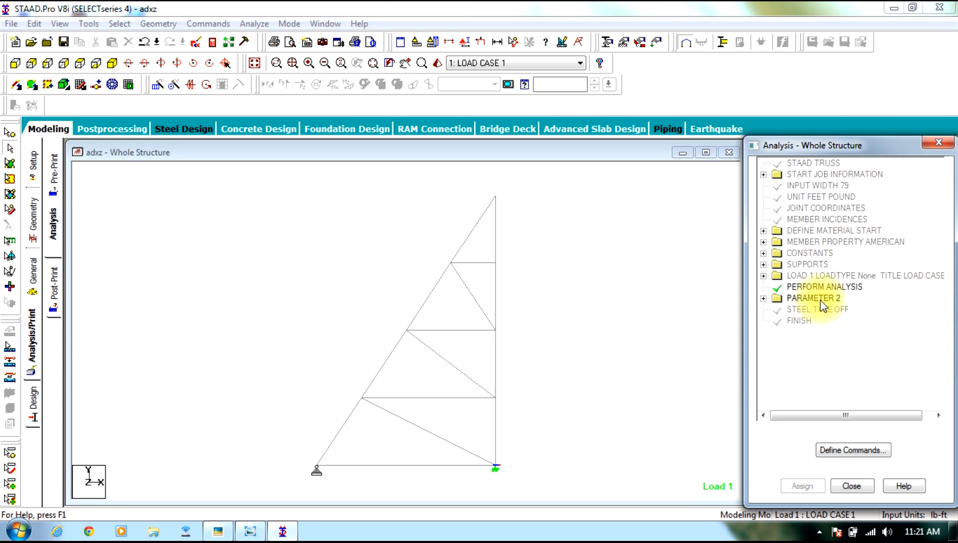
Delete PARAMETER 2 with its associated steel parameters and the STEEL TAKE OFF command.
{"action": "right_click", "coordinate": [822, 299]}
{"action": "left_click", "coordinate": [848, 325]}
{"action": "left_click", "coordinate": [848, 356]}
{"action": "right_click", "coordinate": [830, 301]}
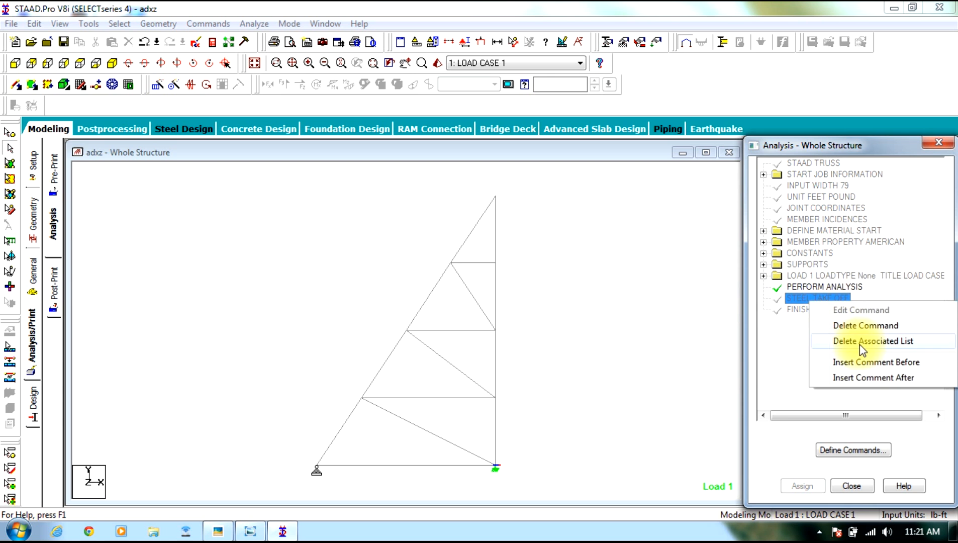
{"action": "left_click", "coordinate": [856, 325]}
{"action": "left_click", "coordinate": [842, 359]}
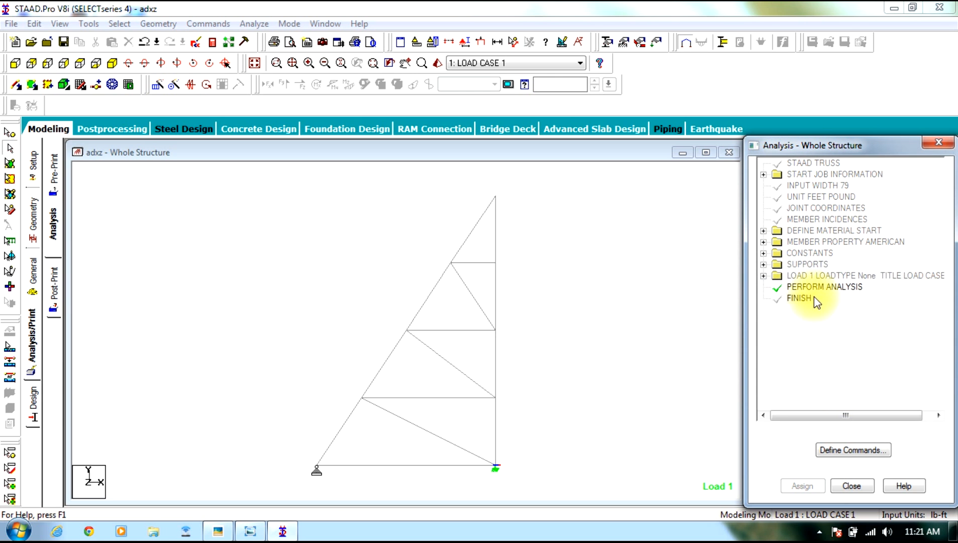
Delete the PERFORM ANALYSIS command from the model's command list.
{"action": "right_click", "coordinate": [815, 291]}
{"action": "left_click", "coordinate": [857, 313]}
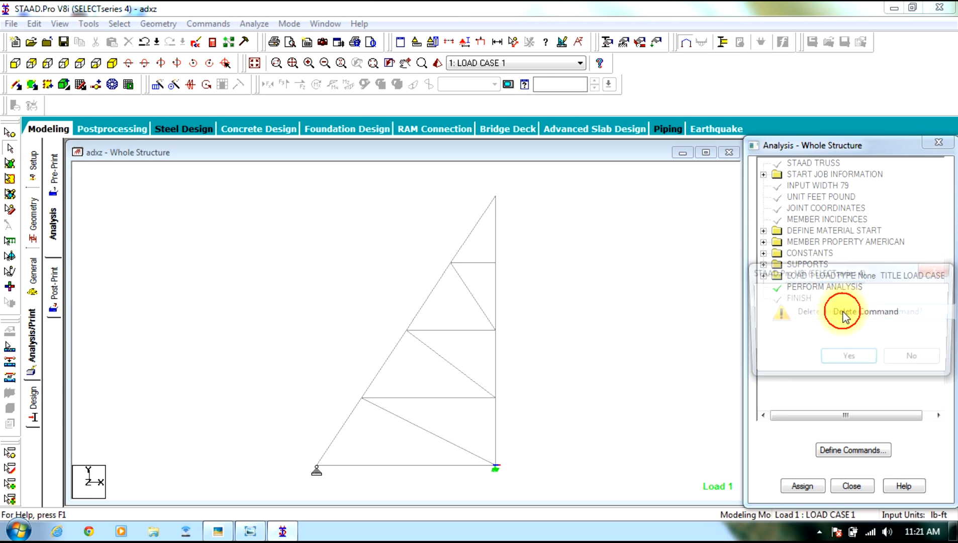
{"action": "left_click", "coordinate": [846, 358]}
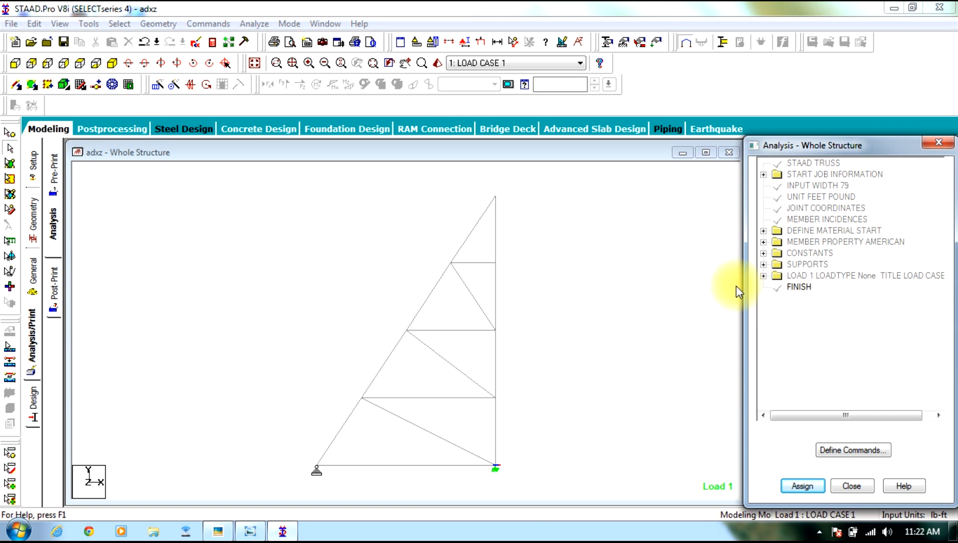
Set the steel design code to GB50017-2003 and add the CHECK CODE and TAKE OFF commands.
{"action": "left_click", "coordinate": [32, 400]}
{"action": "left_click", "coordinate": [932, 167]}
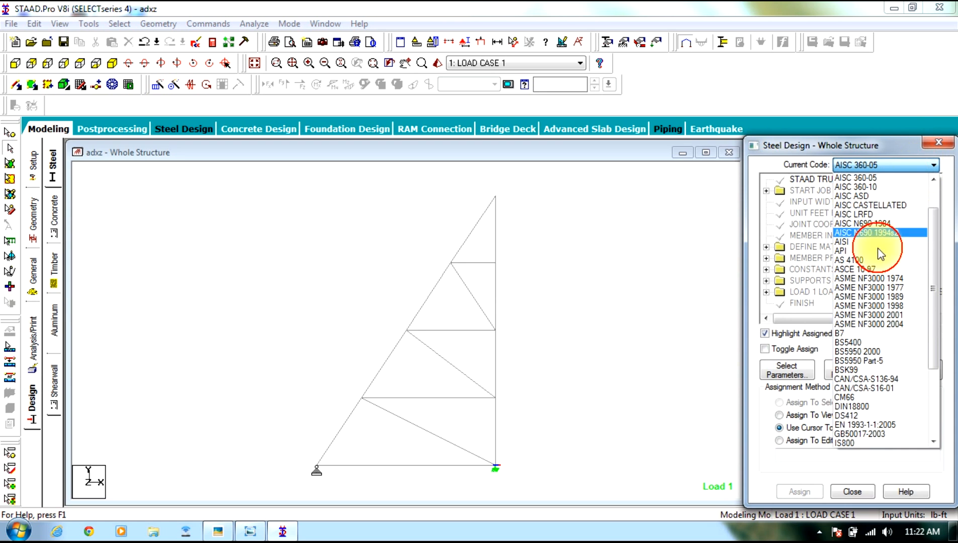
{"action": "left_click", "coordinate": [855, 443]}
{"action": "left_click", "coordinate": [905, 375]}
{"action": "left_click", "coordinate": [584, 219]}
{"action": "left_click", "coordinate": [738, 439]}
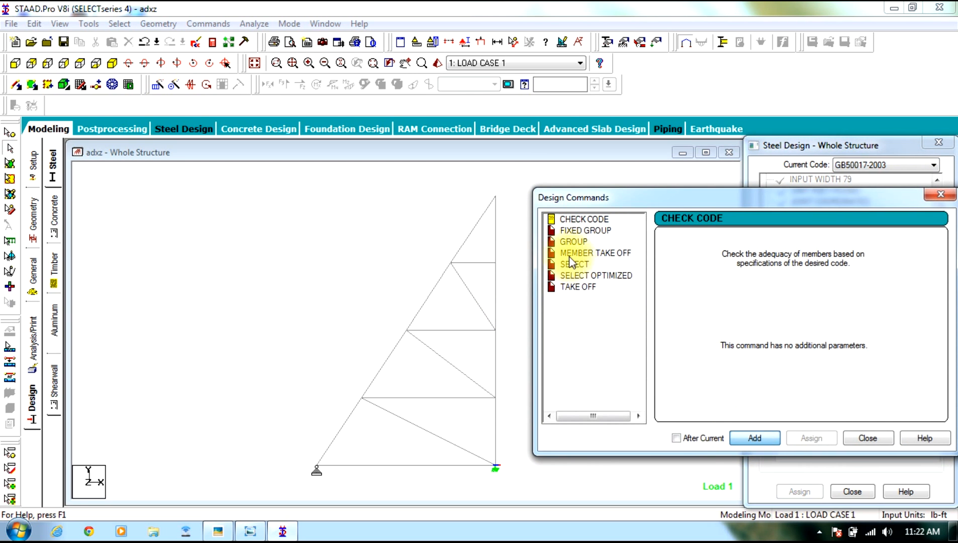
{"action": "left_click", "coordinate": [577, 287]}
{"action": "left_click", "coordinate": [743, 438]}
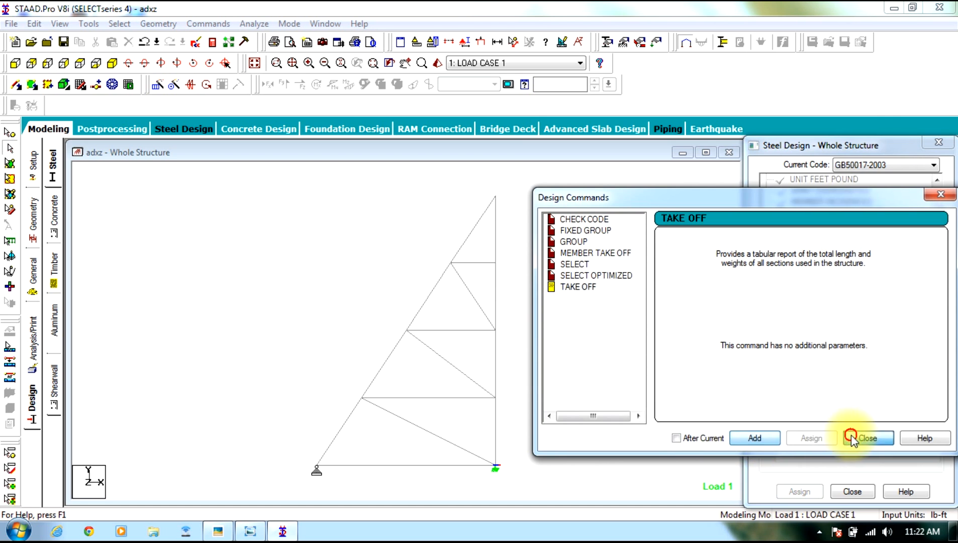
{"action": "left_click", "coordinate": [859, 438]}
Assign the GB50017-2003 CHECK CODE command to all truss members.
{"action": "left_click", "coordinate": [822, 295]}
{"action": "left_click_drag", "start_coordinate": [552, 206], "coordinate": [141, 524]}
{"action": "left_click", "coordinate": [801, 490]}
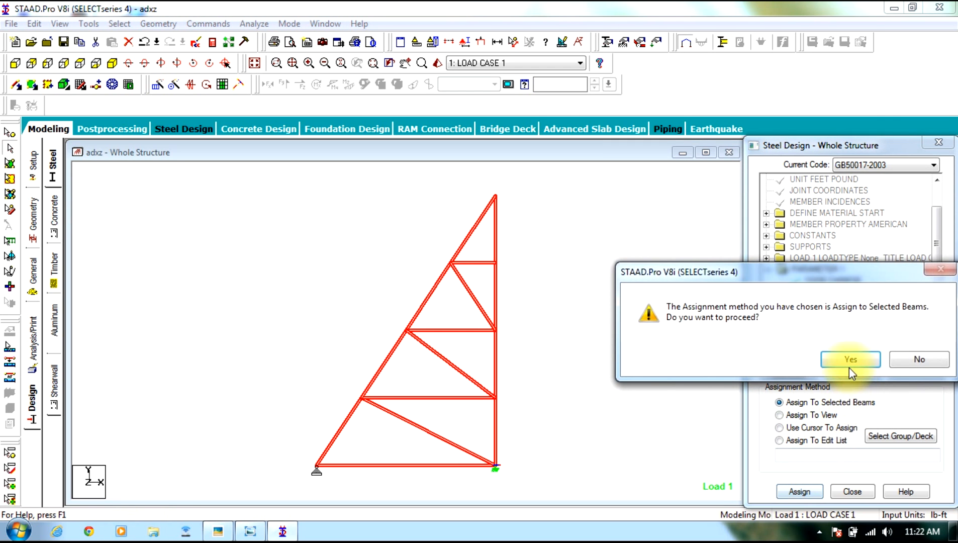
{"action": "left_click", "coordinate": [797, 359]}
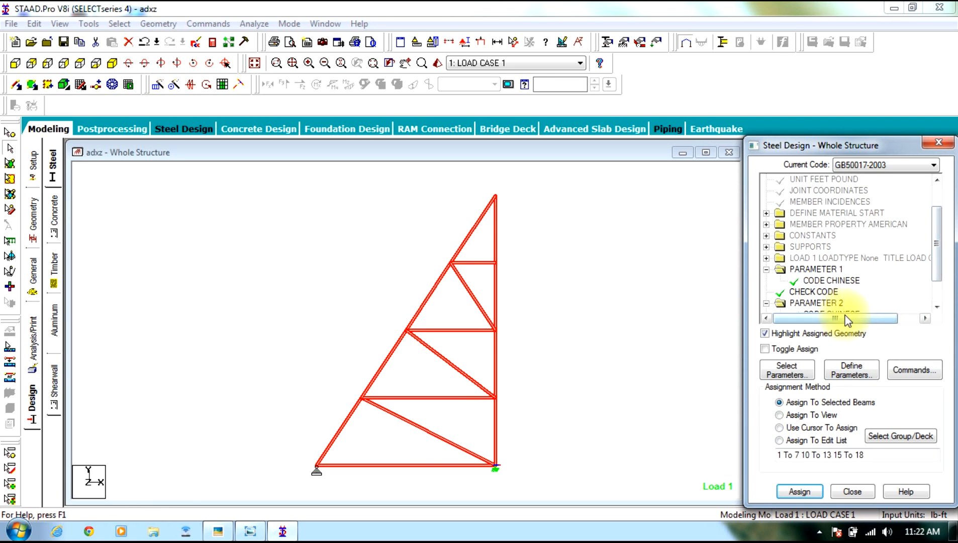
Assign the GB50017-2003 STEEL TAKE OFF command to all selected truss members.
{"action": "left_click_drag", "start_coordinate": [936, 246], "coordinate": [936, 279]}
{"action": "left_click", "coordinate": [815, 292]}
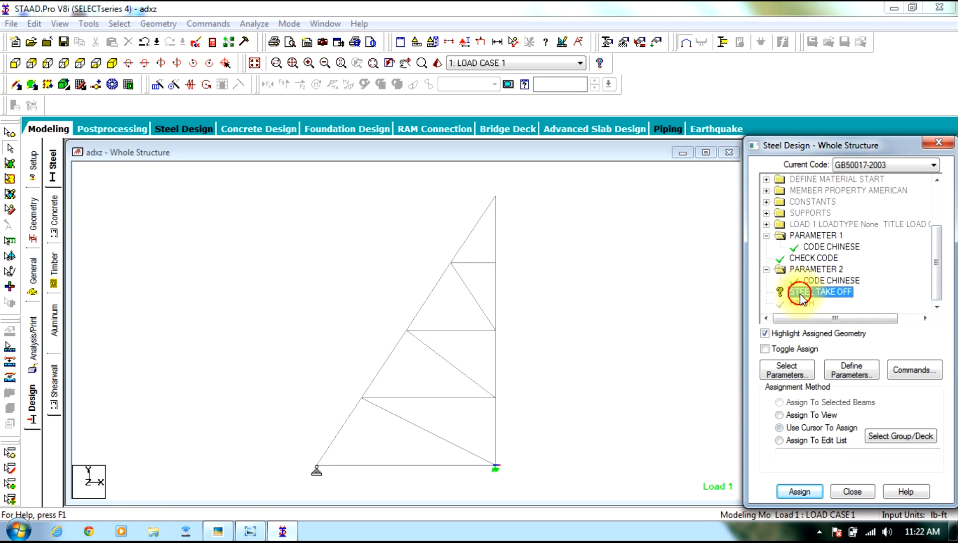
{"action": "left_click", "coordinate": [779, 428]}
{"action": "left_click", "coordinate": [797, 491]}
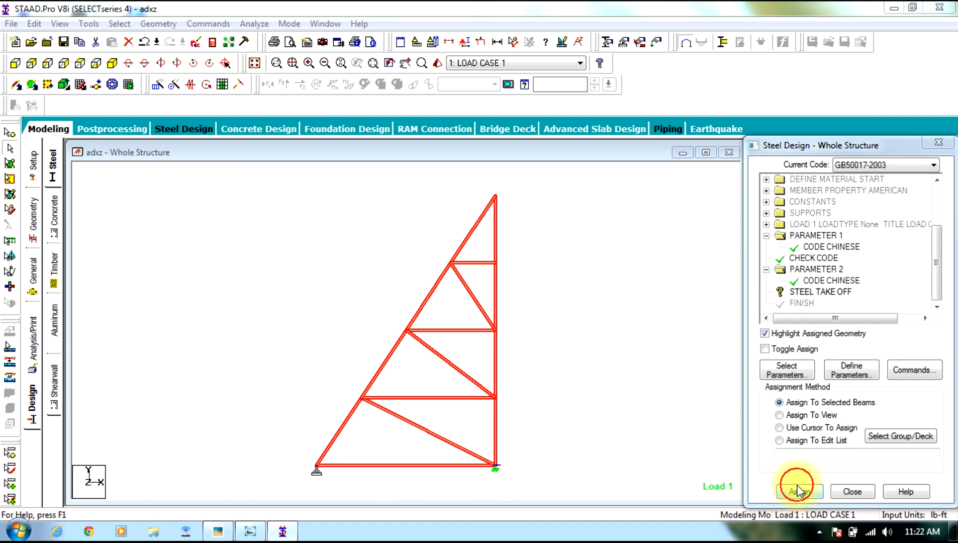
{"action": "left_click", "coordinate": [848, 357]}
Add a Perform Analysis command with No Print to the model with the GB50017-2003 design commands.
{"action": "left_click", "coordinate": [30, 342]}
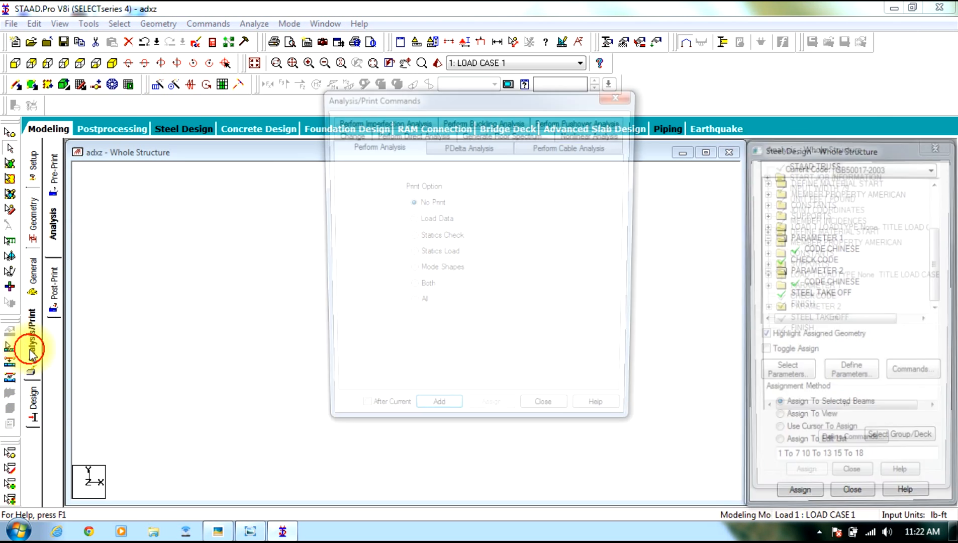
{"action": "left_click", "coordinate": [435, 418]}
{"action": "left_click", "coordinate": [537, 418]}
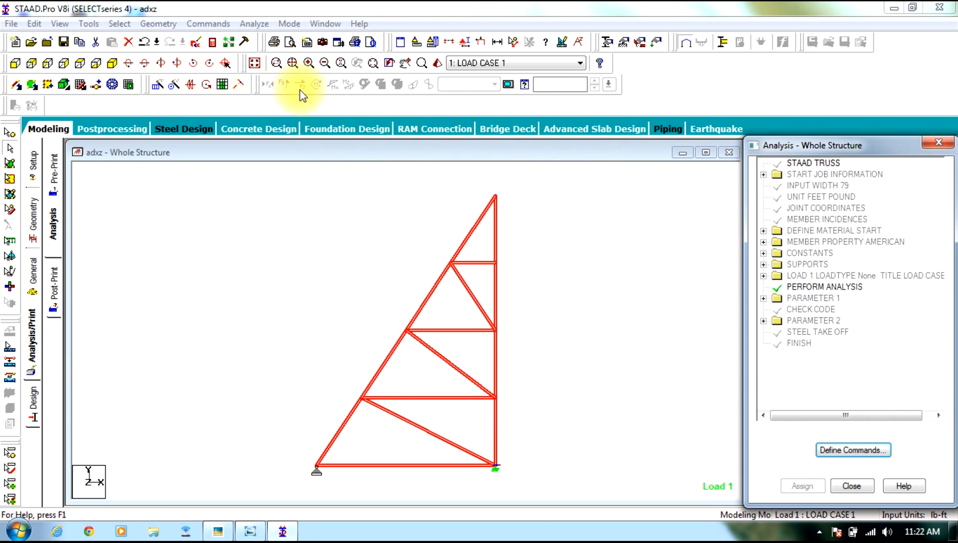
Save the modified structure and run the analysis with the GB50017-2003 design commands.
{"action": "left_click", "coordinate": [256, 23]}
{"action": "left_click", "coordinate": [269, 37]}
{"action": "left_click", "coordinate": [395, 285]}
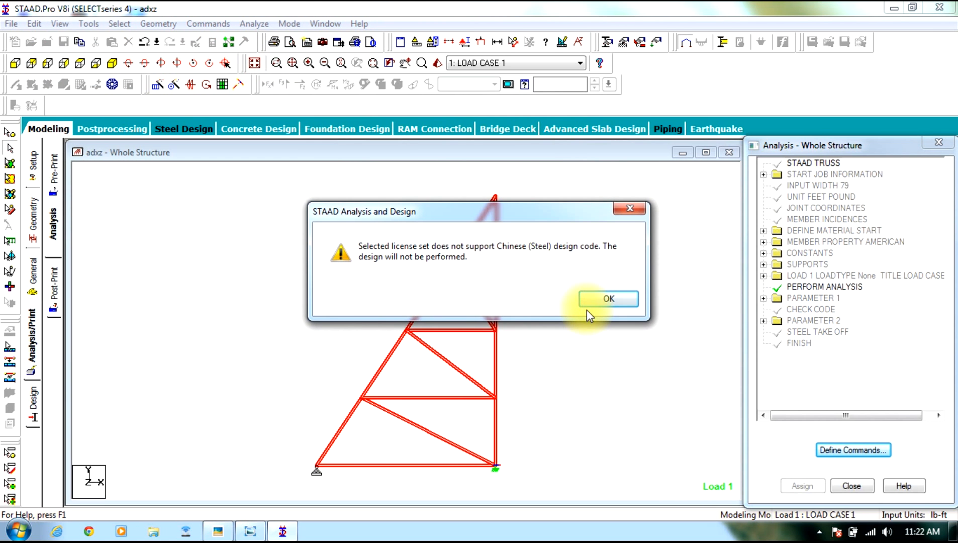
{"action": "left_click", "coordinate": [609, 301]}
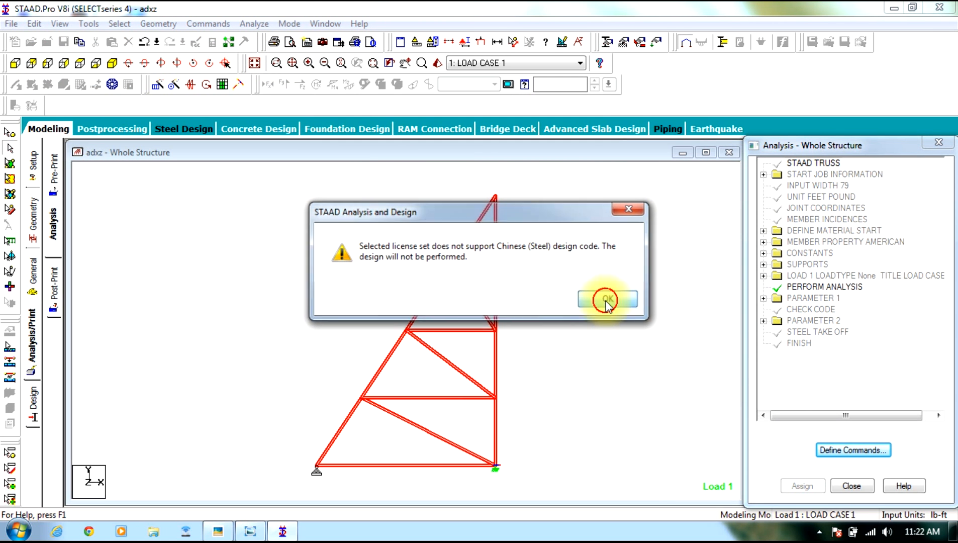
{"action": "left_click", "coordinate": [616, 306]}
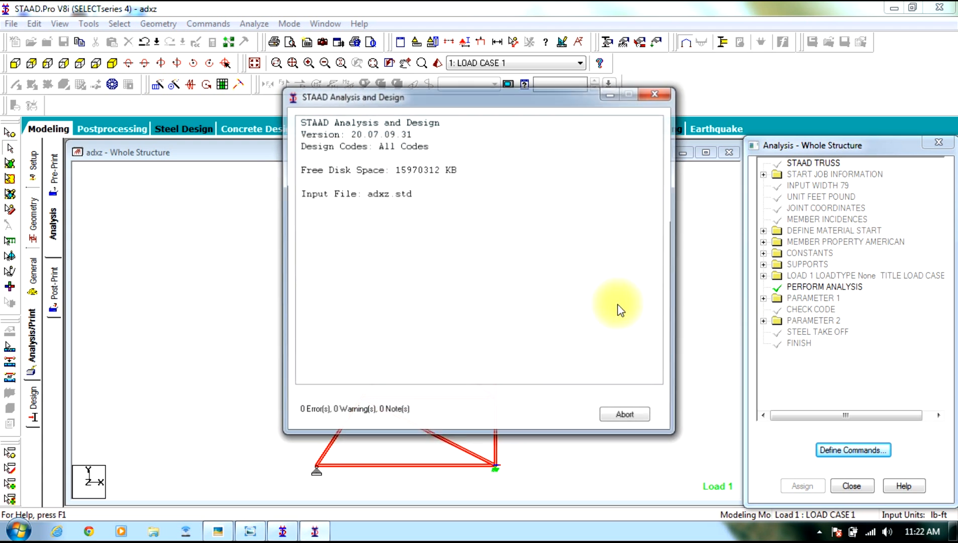
Abort the analysis run and view the resulting output file.
{"action": "left_click", "coordinate": [638, 415]}
{"action": "left_click", "coordinate": [473, 294]}
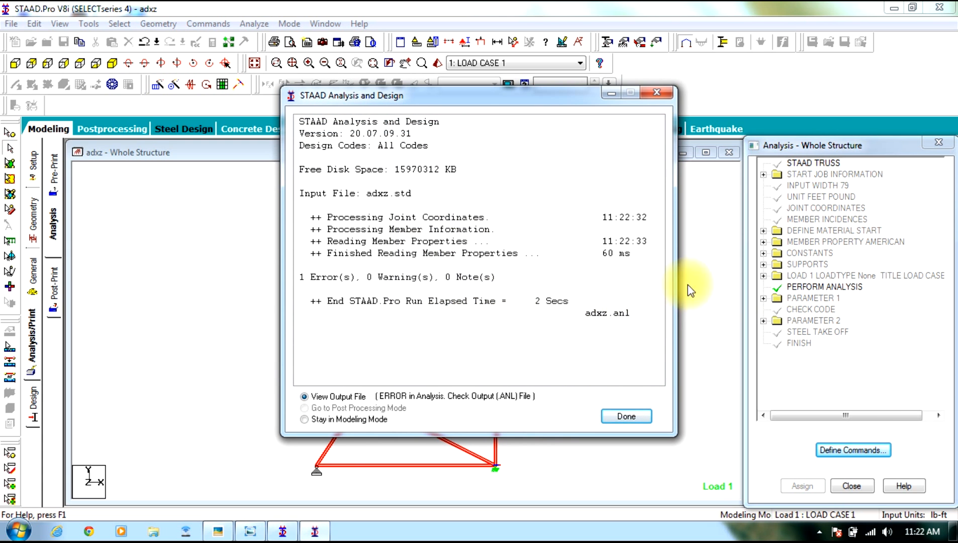
{"action": "left_click", "coordinate": [653, 95]}
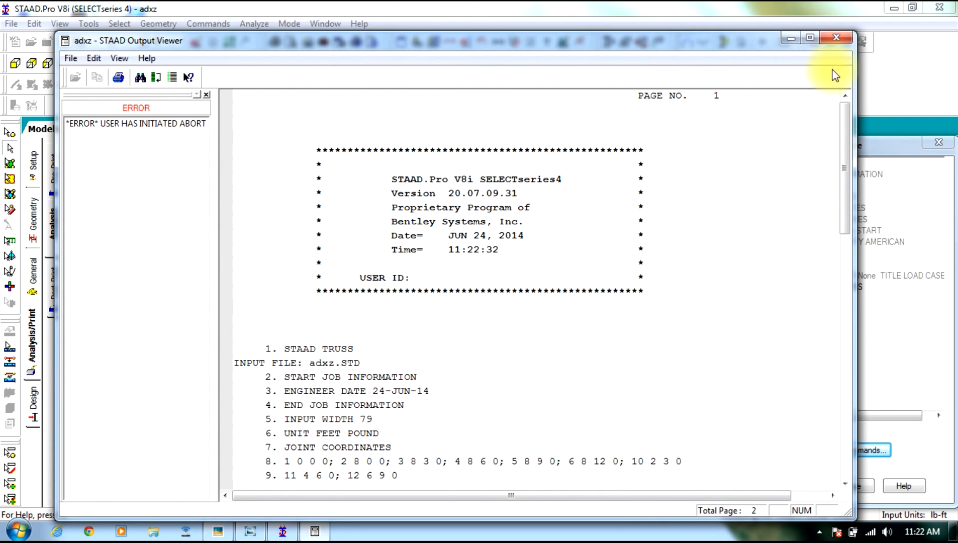
{"action": "left_click", "coordinate": [837, 37]}
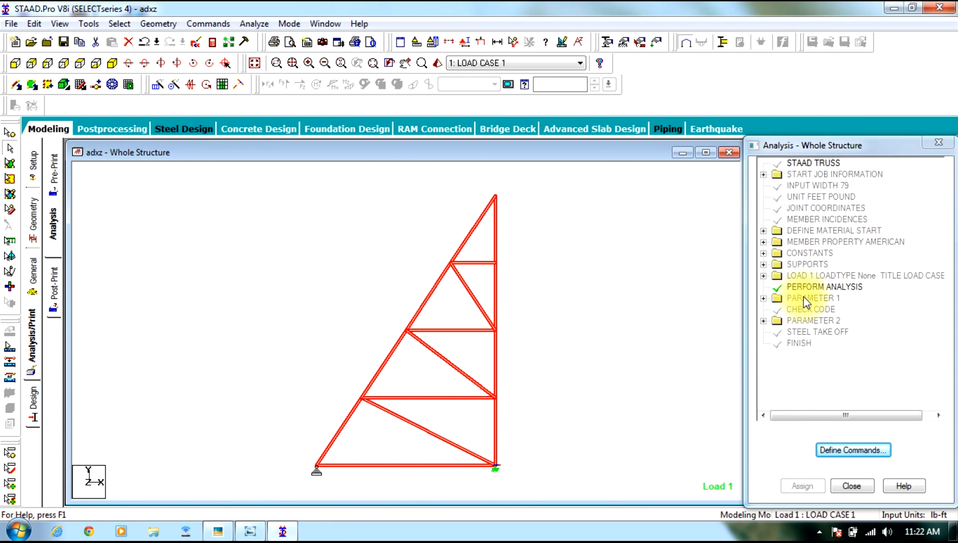
Delete the PARAMETER 1 block containing CODE CHINESE together with its associated steel parameter commands.
{"action": "left_click", "coordinate": [807, 297]}
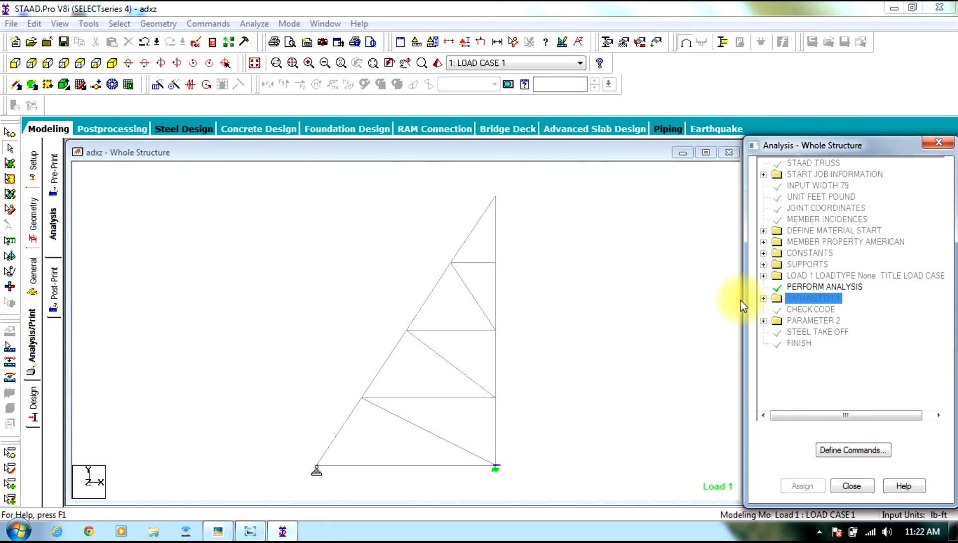
{"action": "left_click", "coordinate": [764, 299]}
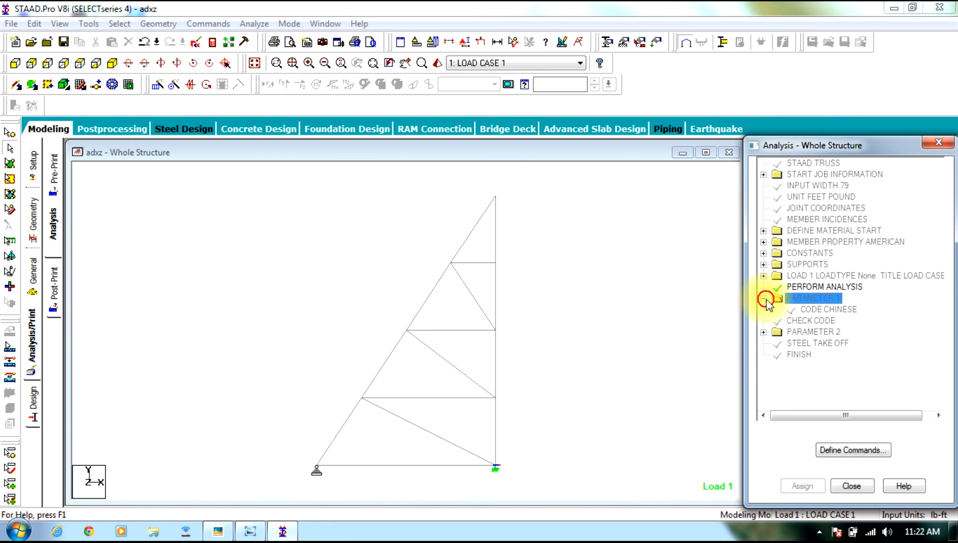
{"action": "left_click", "coordinate": [822, 311]}
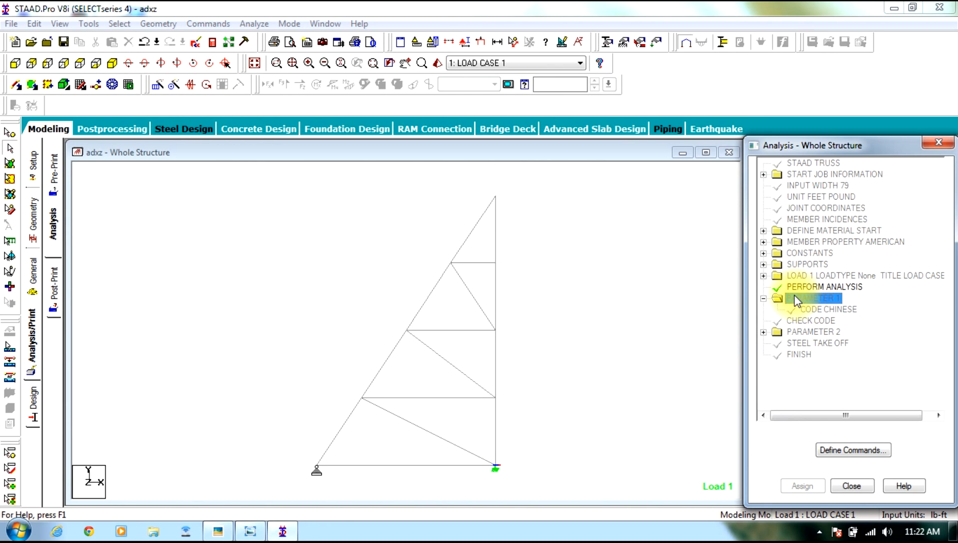
{"action": "right_click", "coordinate": [795, 301]}
{"action": "left_click", "coordinate": [809, 321]}
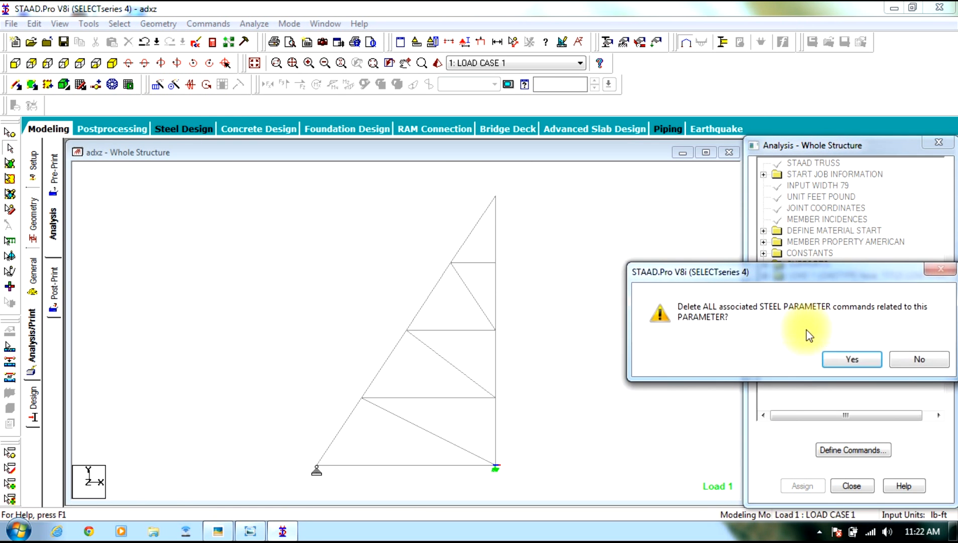
{"action": "left_click", "coordinate": [848, 359]}
Delete the PERFORM ANALYSIS and CHECK CODE commands from the structure's command list.
{"action": "right_click", "coordinate": [813, 288]}
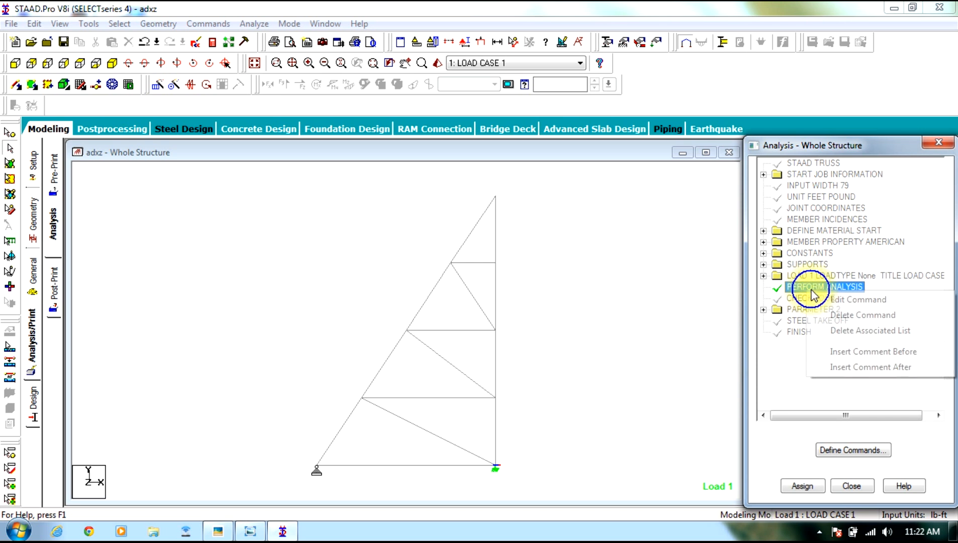
{"action": "left_click", "coordinate": [807, 318]}
{"action": "left_click", "coordinate": [839, 360]}
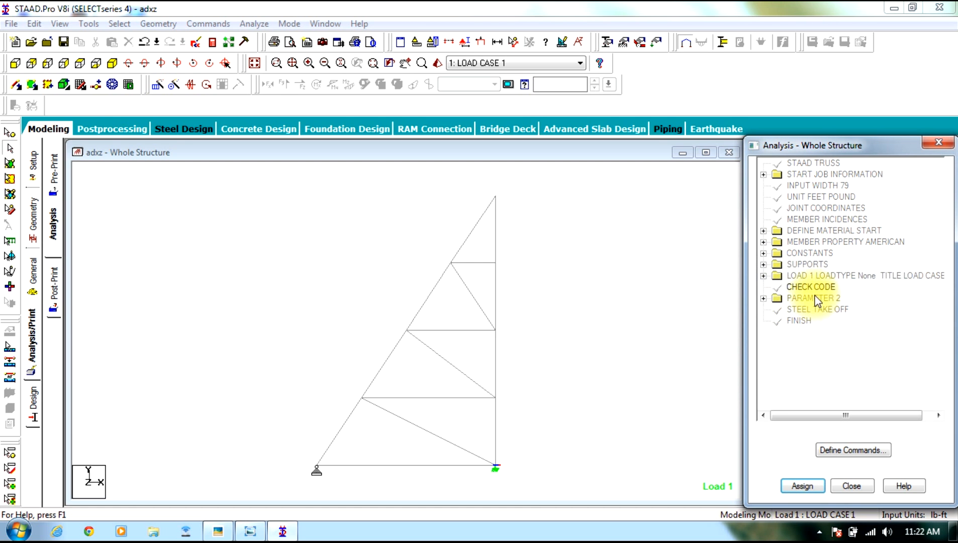
{"action": "right_click", "coordinate": [812, 290]}
{"action": "left_click", "coordinate": [836, 308]}
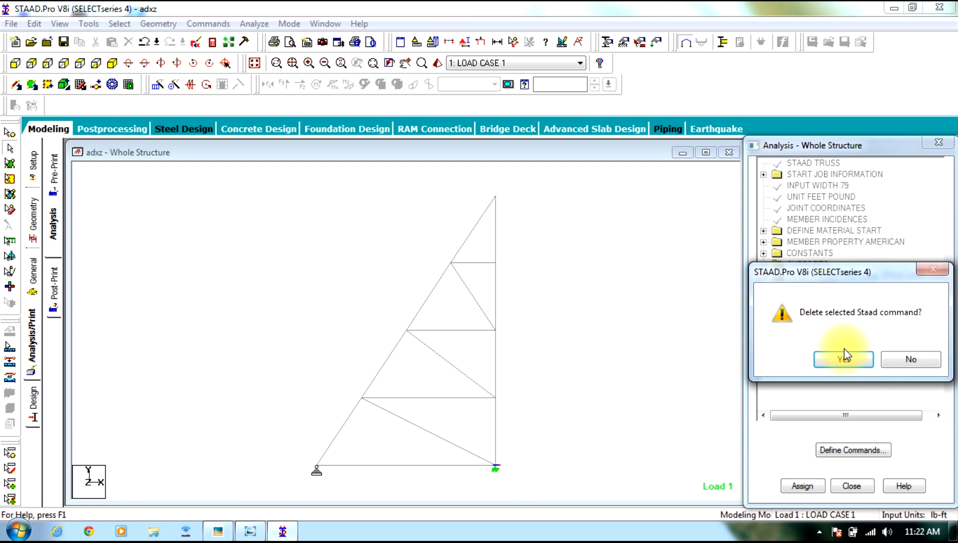
{"action": "left_click", "coordinate": [843, 359]}
Delete the remaining PARAMETER 2 block and the STEEL TAKE OFF command from the command list.
{"action": "right_click", "coordinate": [809, 287]}
{"action": "left_click", "coordinate": [839, 316]}
{"action": "left_click", "coordinate": [844, 356]}
{"action": "right_click", "coordinate": [813, 289]}
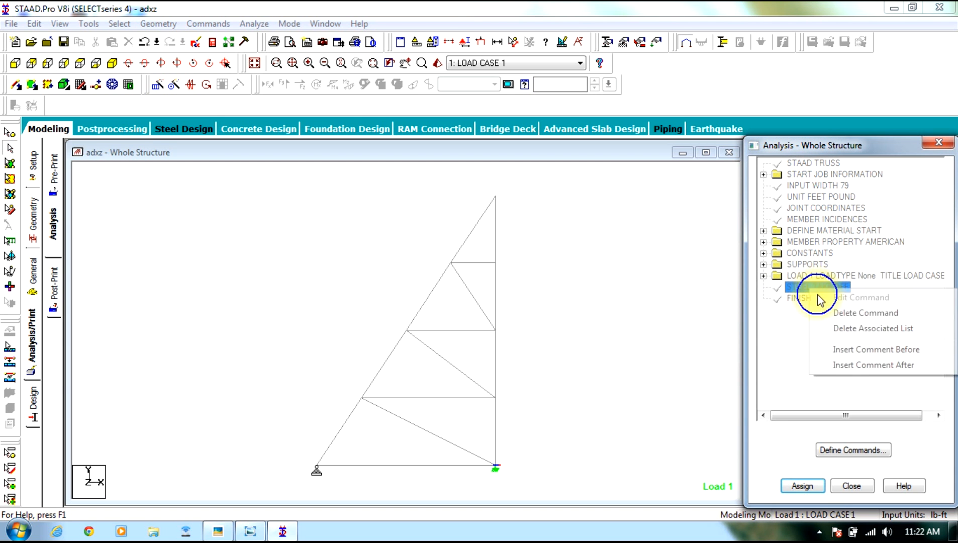
{"action": "left_click", "coordinate": [838, 316]}
{"action": "left_click", "coordinate": [855, 356]}
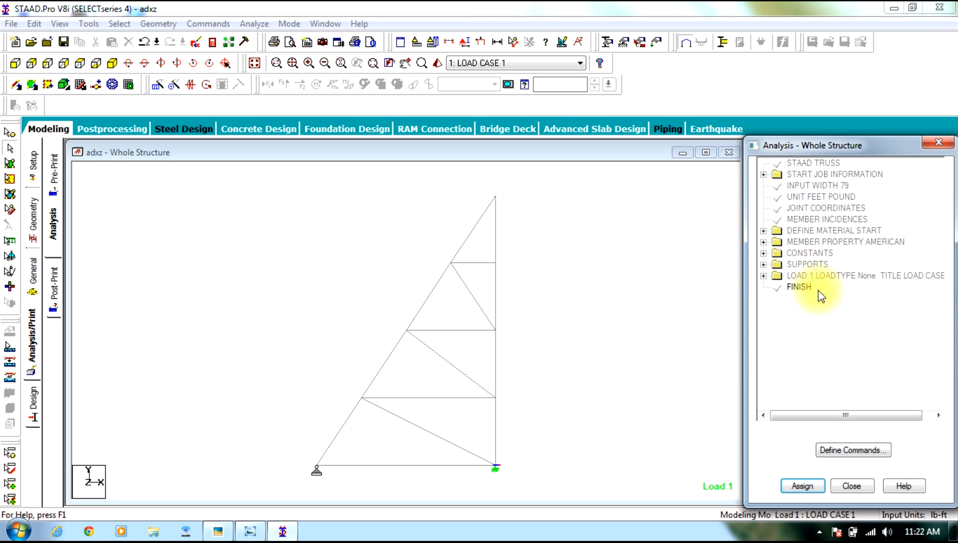
Set the steel design code to IS800 and add the CHECK CODE and TAKE OFF design commands.
{"action": "left_click", "coordinate": [32, 402]}
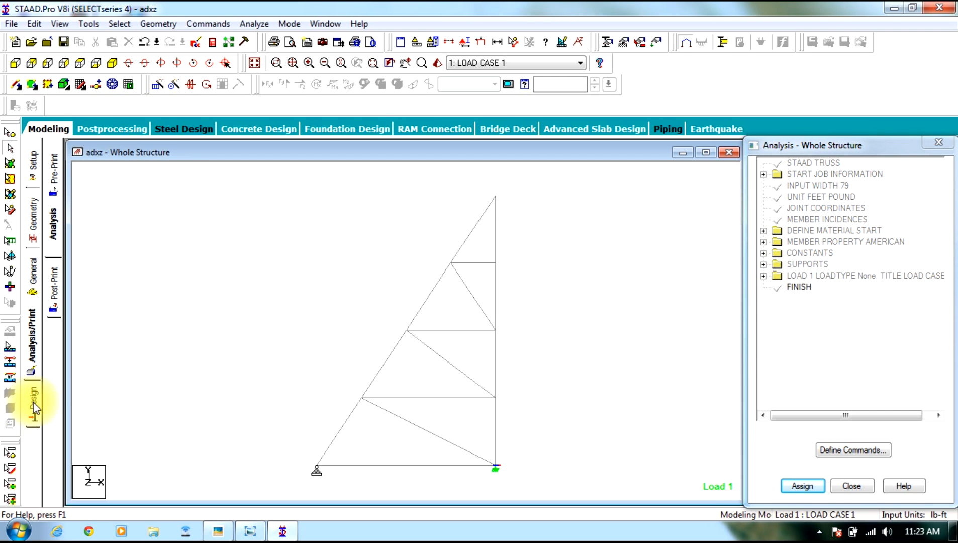
{"action": "left_click", "coordinate": [870, 165]}
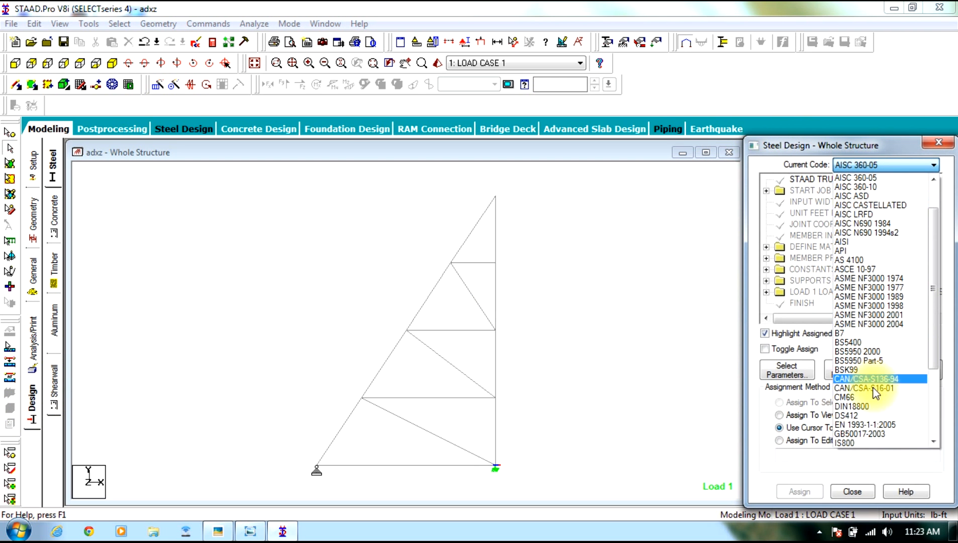
{"action": "left_click", "coordinate": [850, 443]}
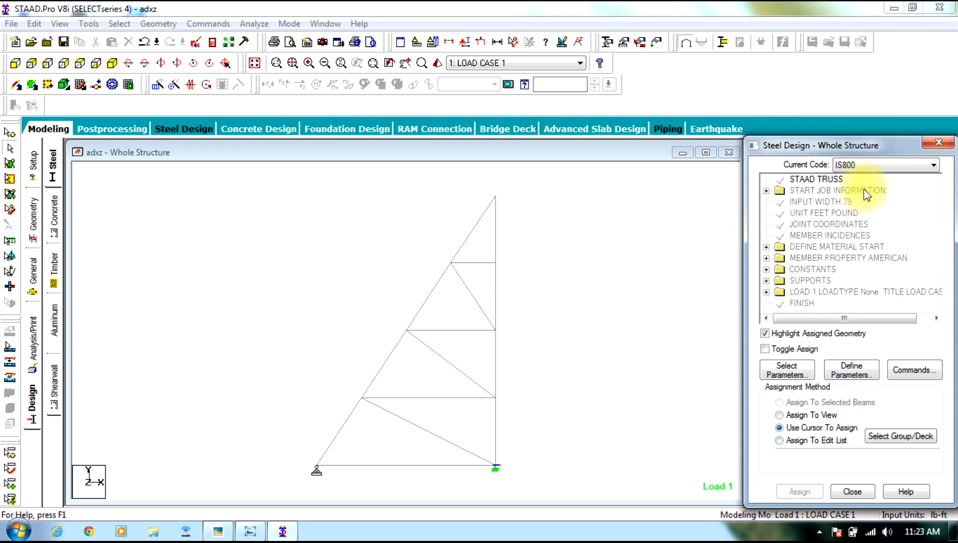
{"action": "left_click", "coordinate": [916, 370]}
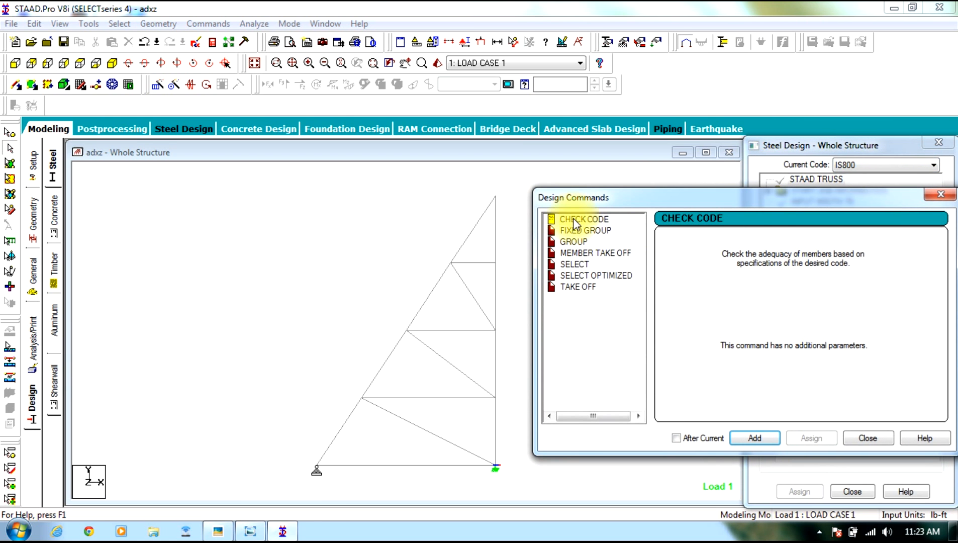
{"action": "left_click", "coordinate": [751, 438]}
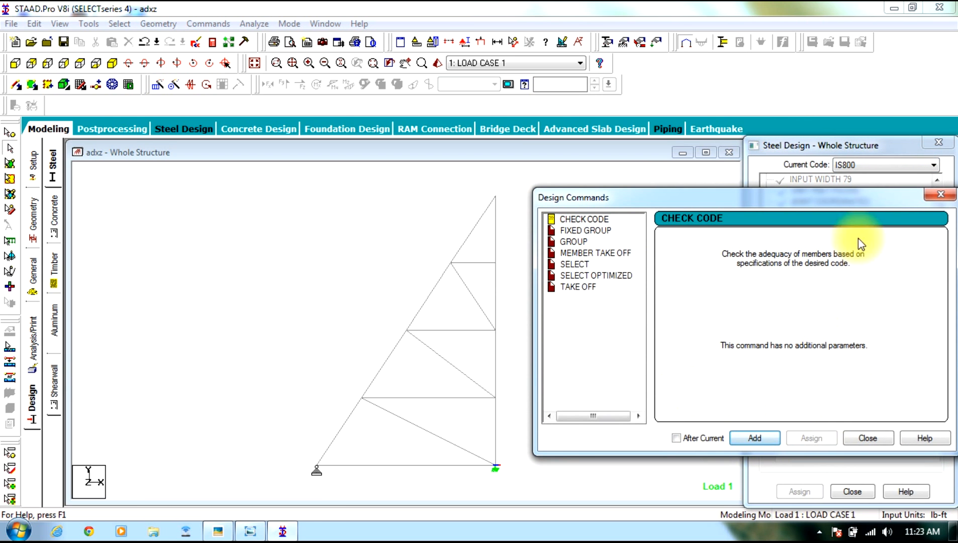
{"action": "left_click", "coordinate": [579, 286]}
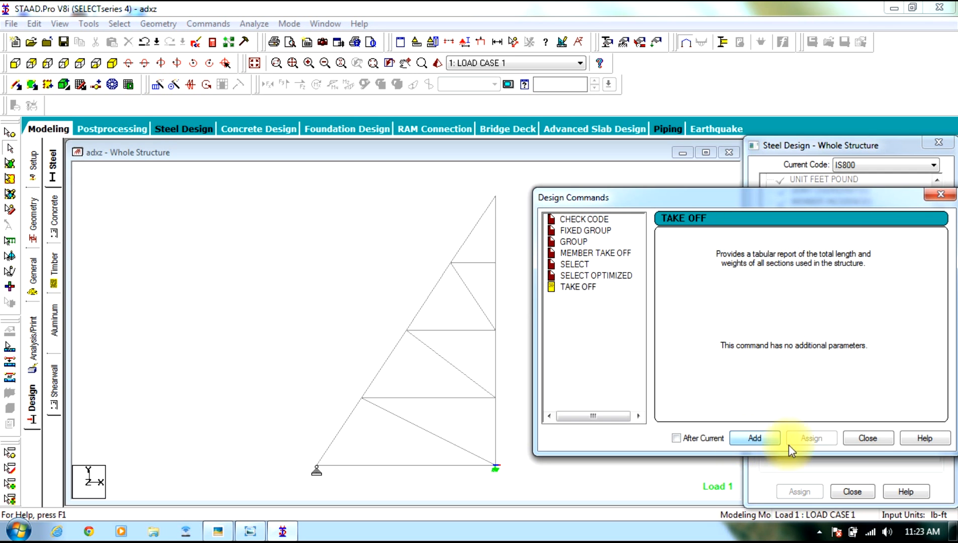
{"action": "left_click", "coordinate": [859, 437]}
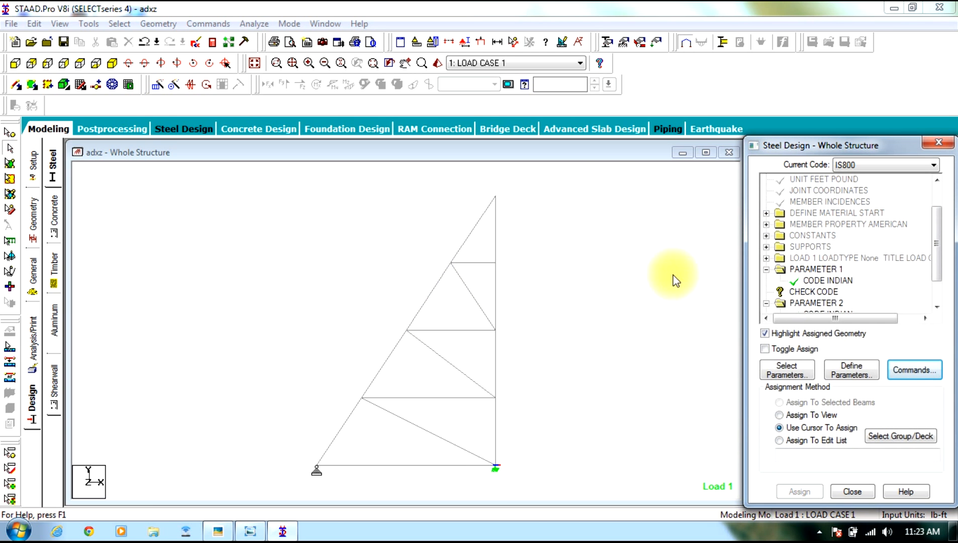
Assign the IS800 CHECK CODE command to all truss members as selected beams.
{"action": "left_click_drag", "start_coordinate": [936, 214], "coordinate": [935, 266]}
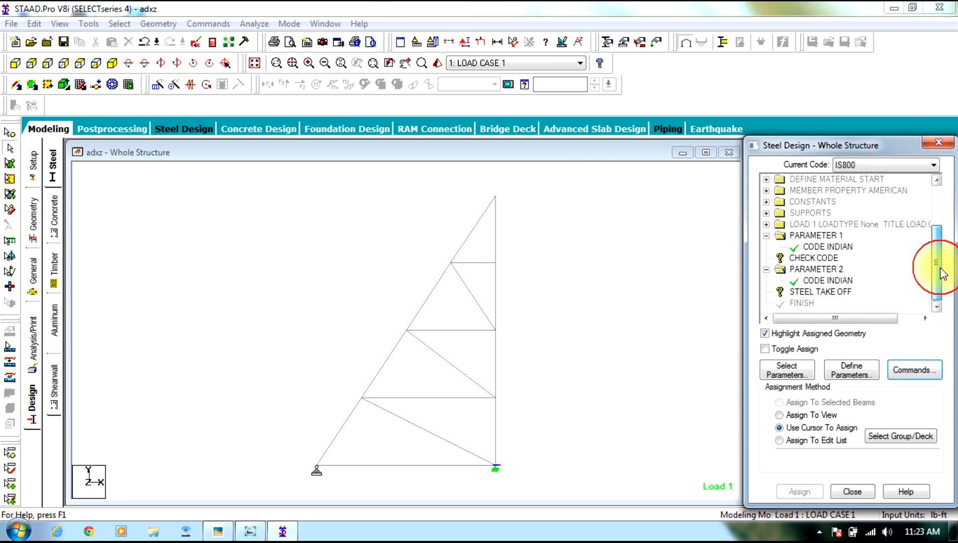
{"action": "left_click", "coordinate": [813, 257]}
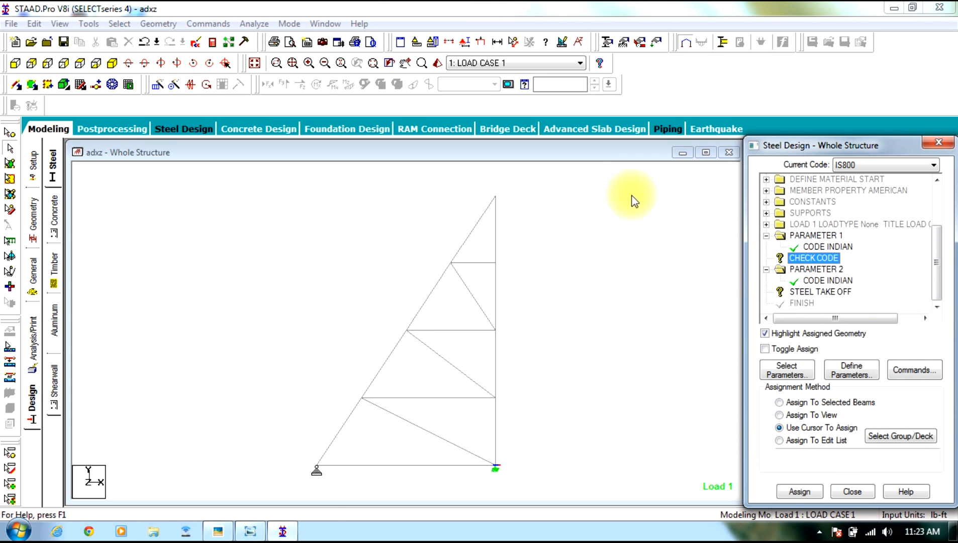
{"action": "left_click_drag", "start_coordinate": [186, 538], "coordinate": [71, 542]}
{"action": "left_click", "coordinate": [799, 491]}
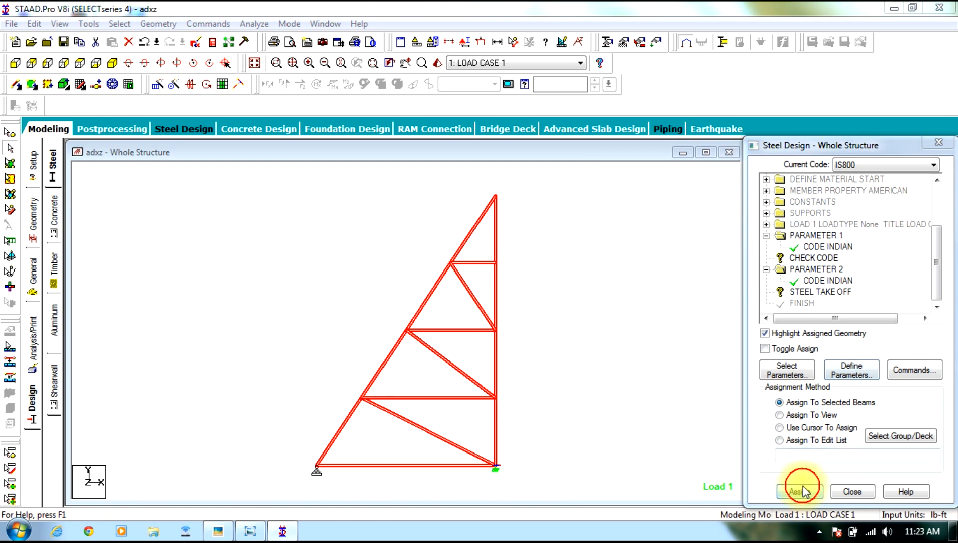
{"action": "left_click", "coordinate": [850, 358]}
Assign the IS800 STEEL TAKE OFF command to all selected truss members.
{"action": "left_click", "coordinate": [798, 294]}
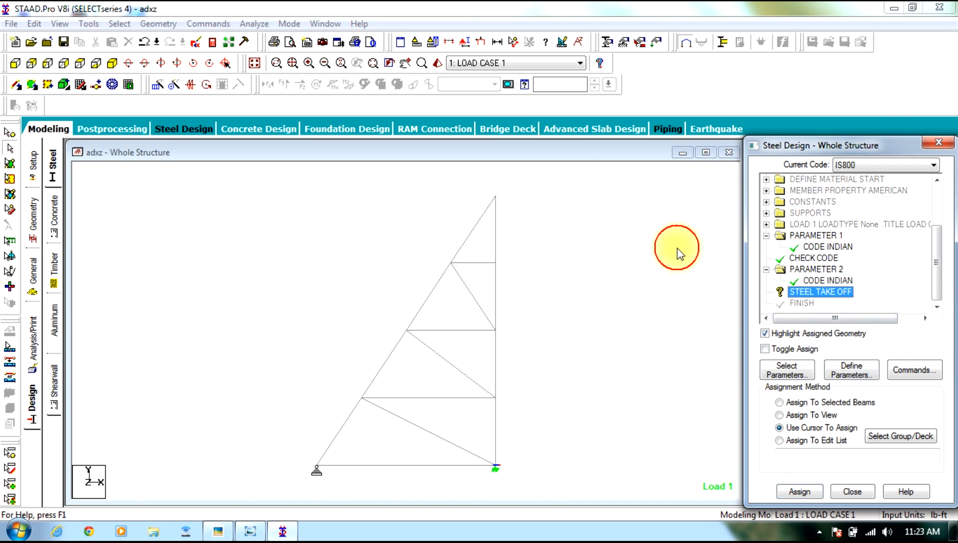
{"action": "left_click_drag", "start_coordinate": [552, 183], "coordinate": [226, 538]}
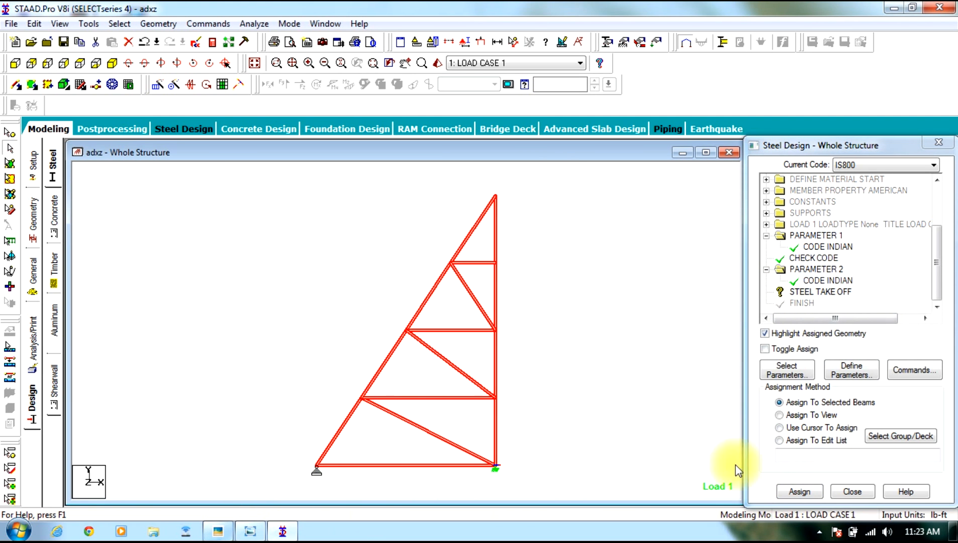
{"action": "left_click", "coordinate": [799, 491]}
{"action": "left_click", "coordinate": [853, 359]}
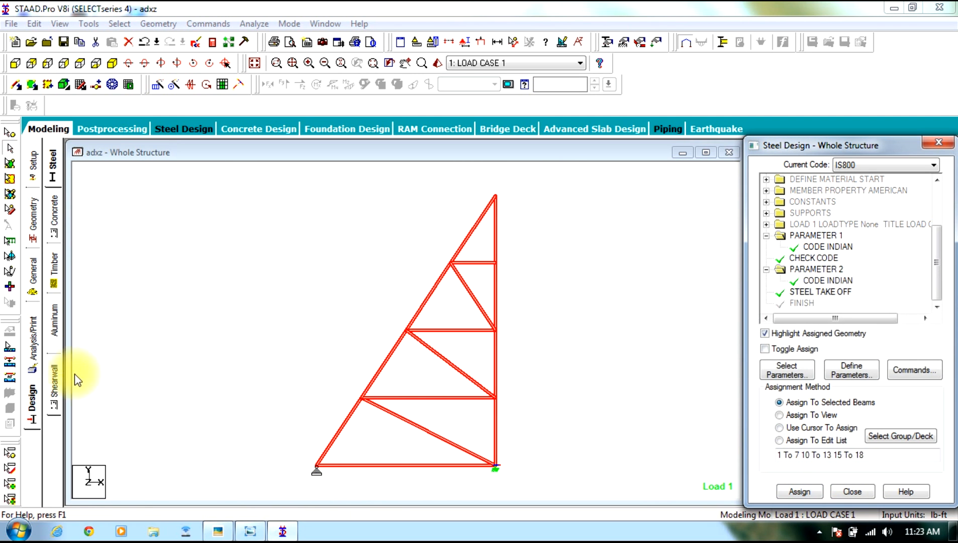
Add a Perform Analysis command with the No Print option to the model with the IS800 design commands.
{"action": "left_click", "coordinate": [32, 372]}
{"action": "left_click", "coordinate": [447, 417]}
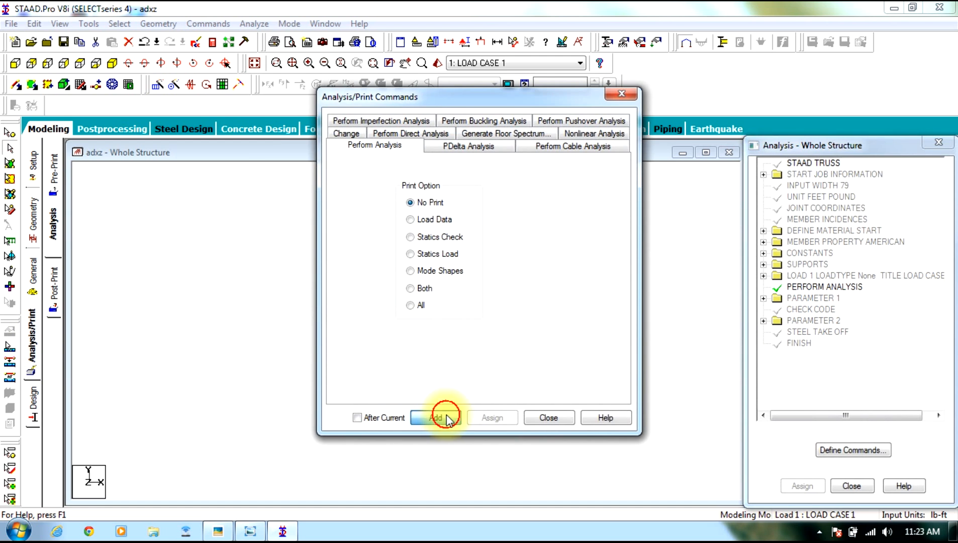
{"action": "left_click", "coordinate": [548, 417]}
Save the structure, run the analysis with the IS800 design commands, and stay in Modeling Mode when finished.
{"action": "left_click", "coordinate": [253, 24]}
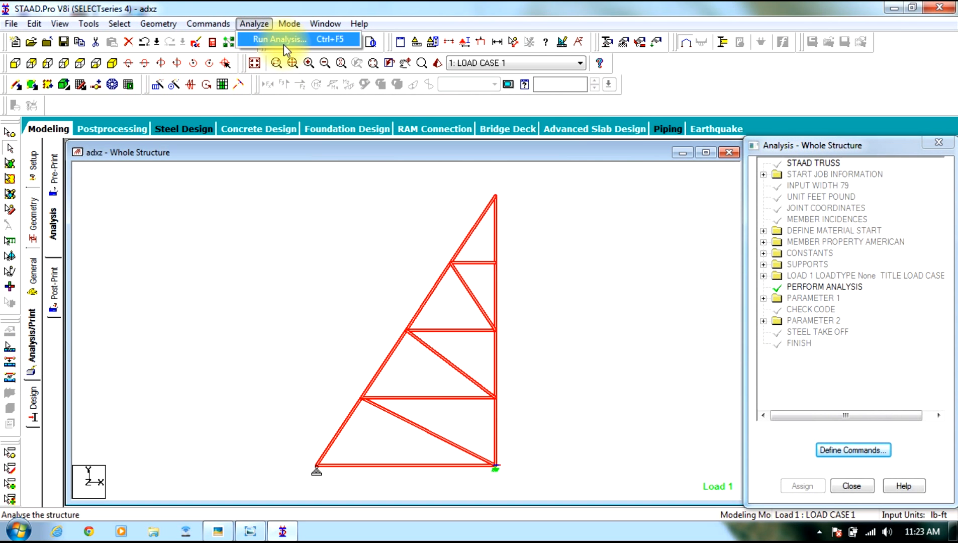
{"action": "left_click", "coordinate": [283, 40]}
{"action": "left_click", "coordinate": [385, 285]}
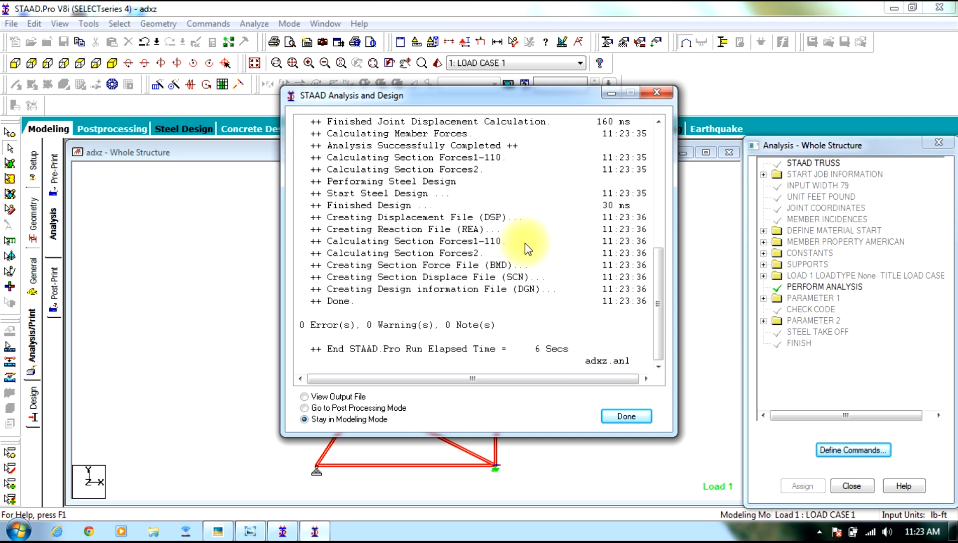
{"action": "left_click", "coordinate": [635, 416]}
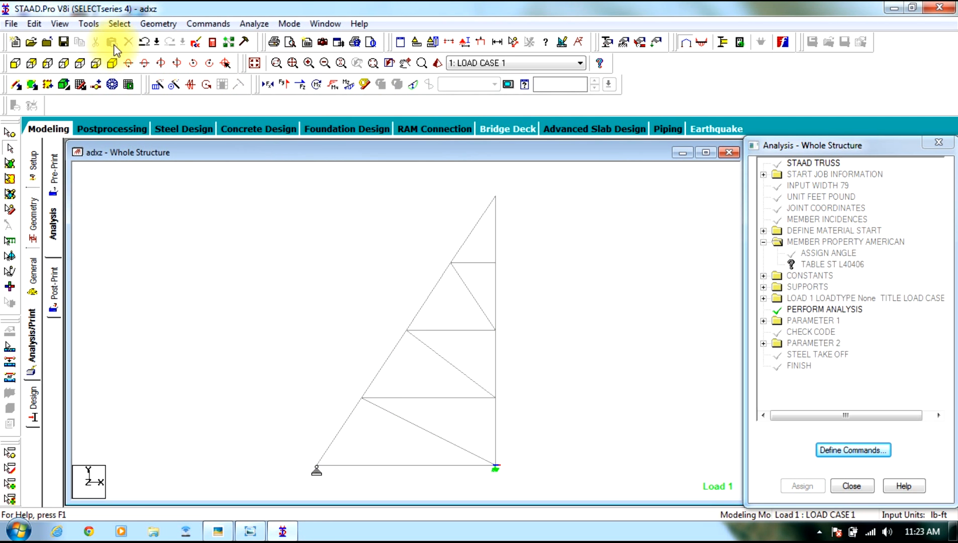
Check the truss for failed members by selecting all failed beams by specification.
{"action": "left_click", "coordinate": [120, 23]}
{"action": "mouse_move", "coordinate": [247, 468]}
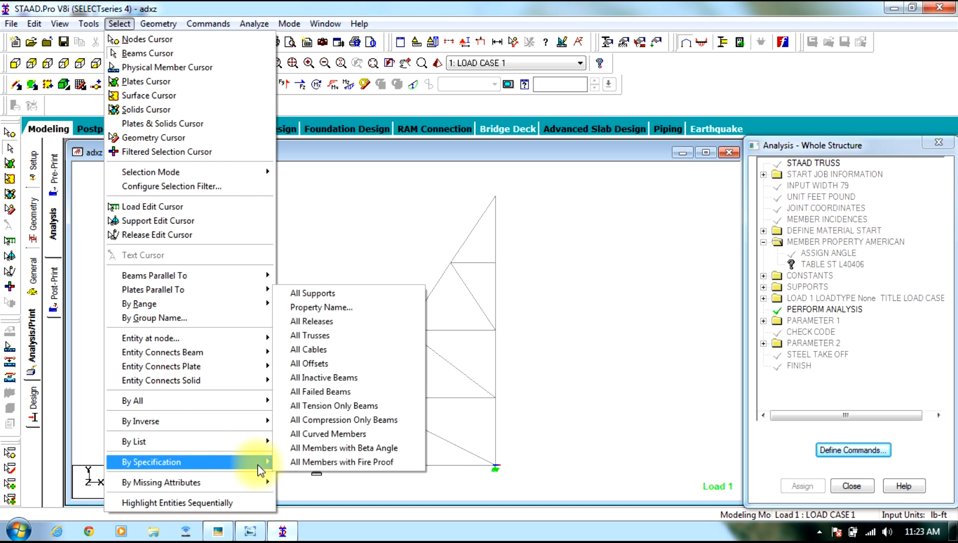
{"action": "left_click", "coordinate": [332, 390]}
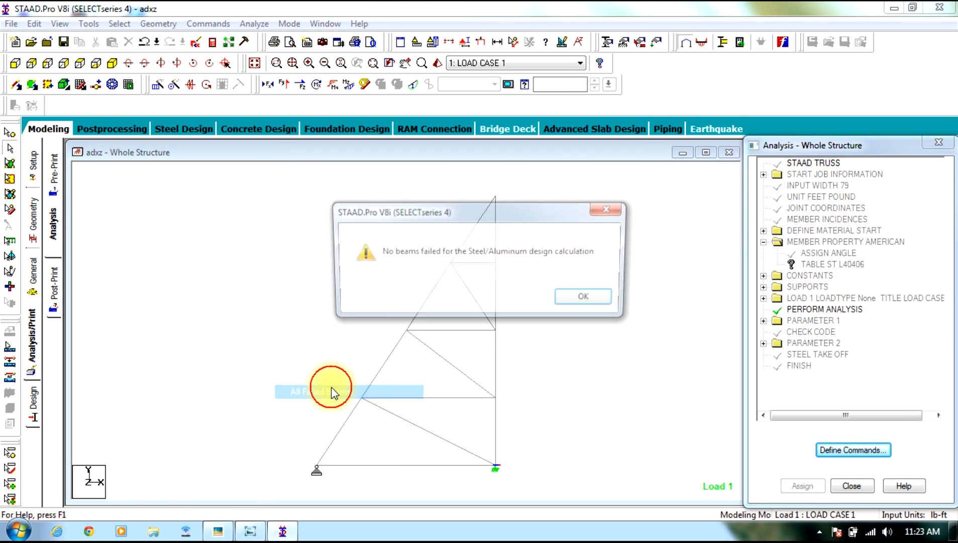
{"action": "left_click", "coordinate": [589, 301]}
Switch to Postprocessing with LOAD CASE 1 selected and show the truss's displacement in the whole-structure view.
{"action": "left_click", "coordinate": [119, 132]}
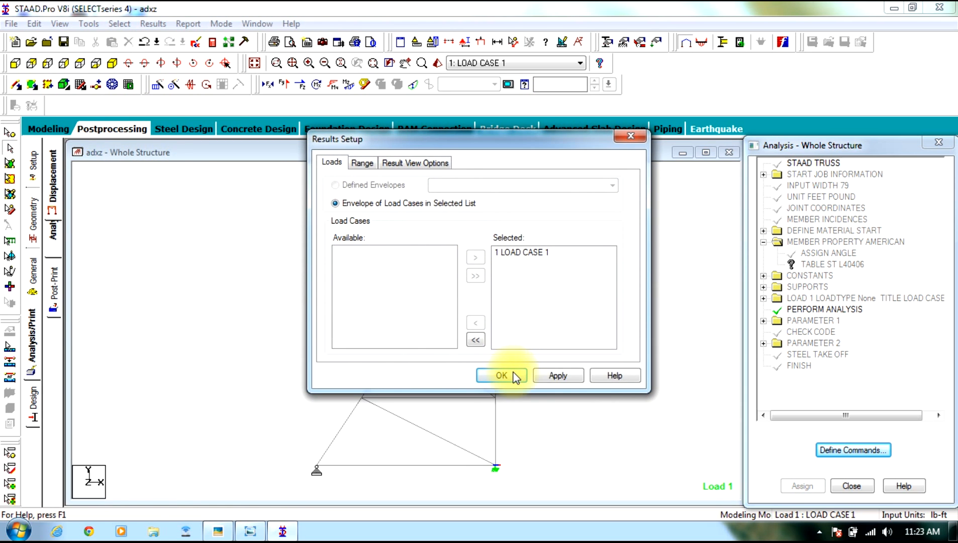
{"action": "left_click", "coordinate": [503, 375]}
{"action": "left_click", "coordinate": [485, 150]}
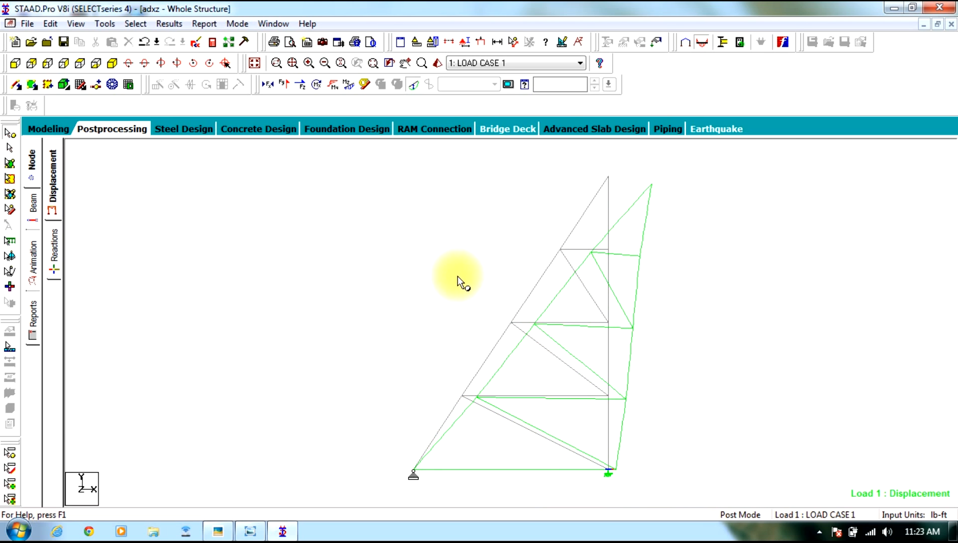
Annotate the deflected truss with the Max Resultant beam displacements and return to Modeling mode.
{"action": "left_click", "coordinate": [169, 23]}
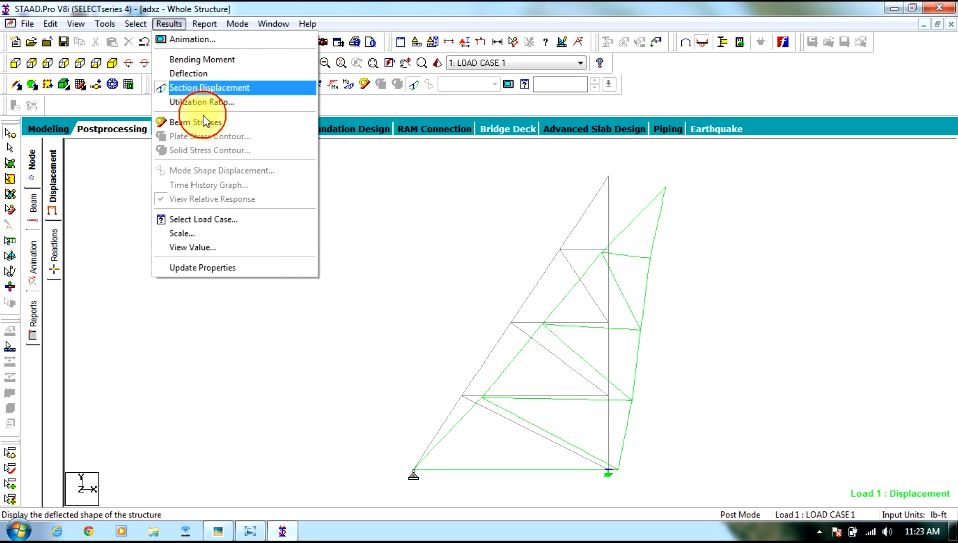
{"action": "left_click", "coordinate": [257, 248]}
{"action": "left_click", "coordinate": [422, 157]}
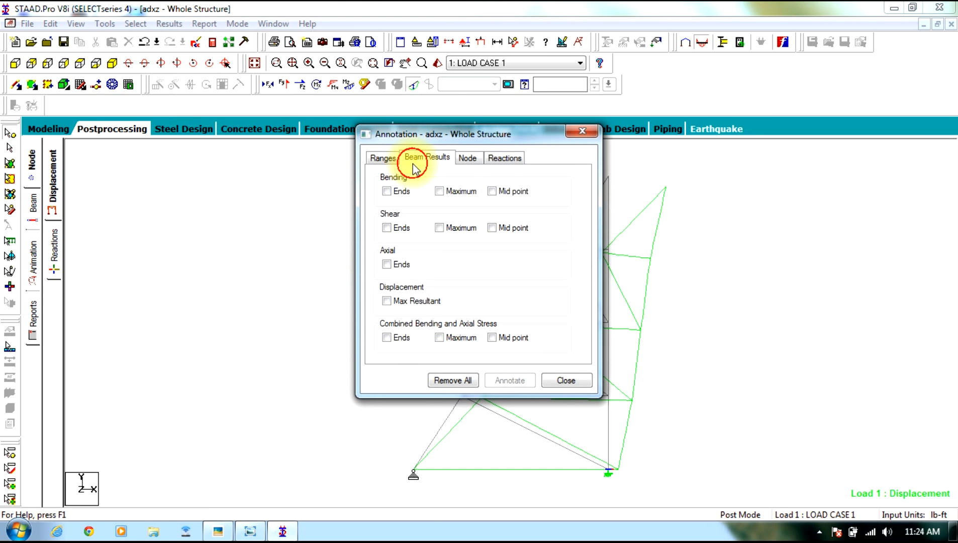
{"action": "left_click", "coordinate": [398, 305]}
{"action": "left_click", "coordinate": [501, 380]}
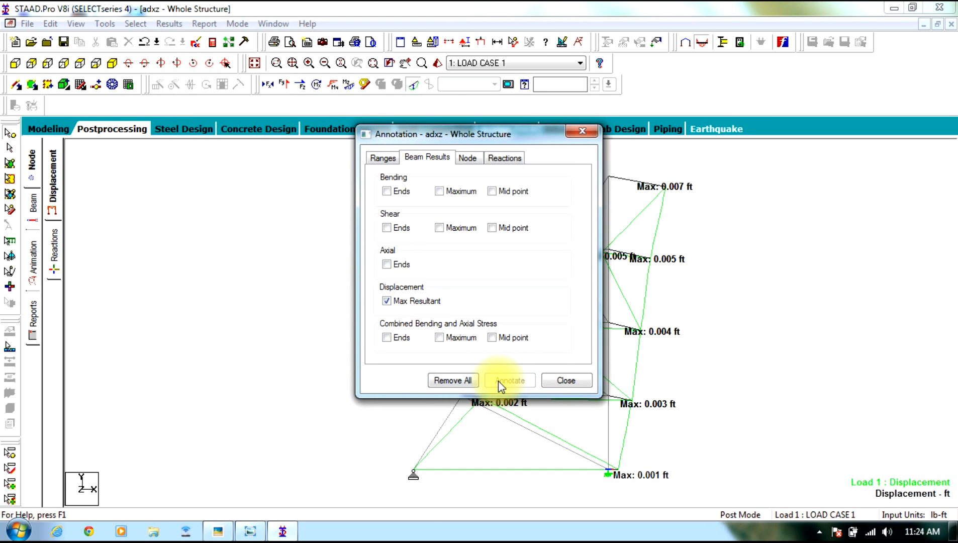
{"action": "left_click", "coordinate": [553, 381]}
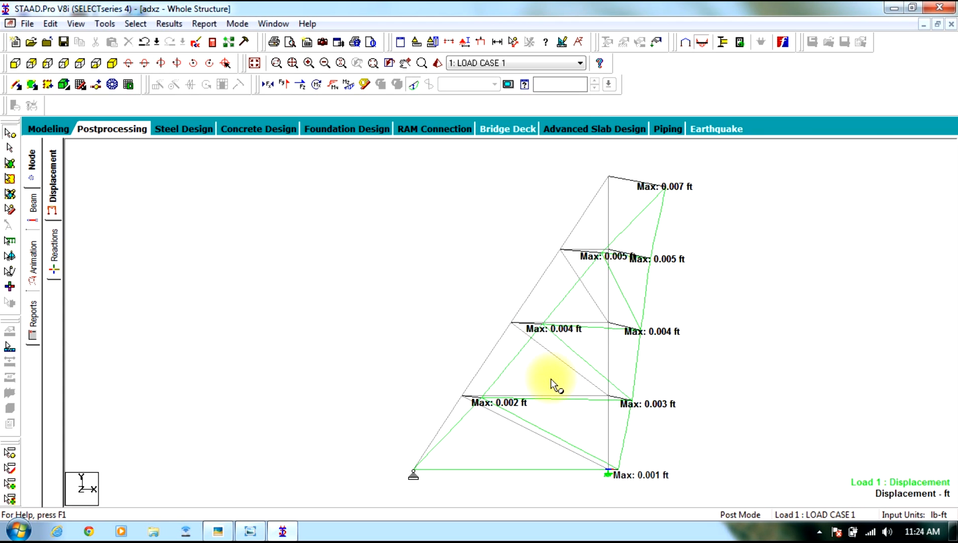
{"action": "left_click", "coordinate": [48, 128]}
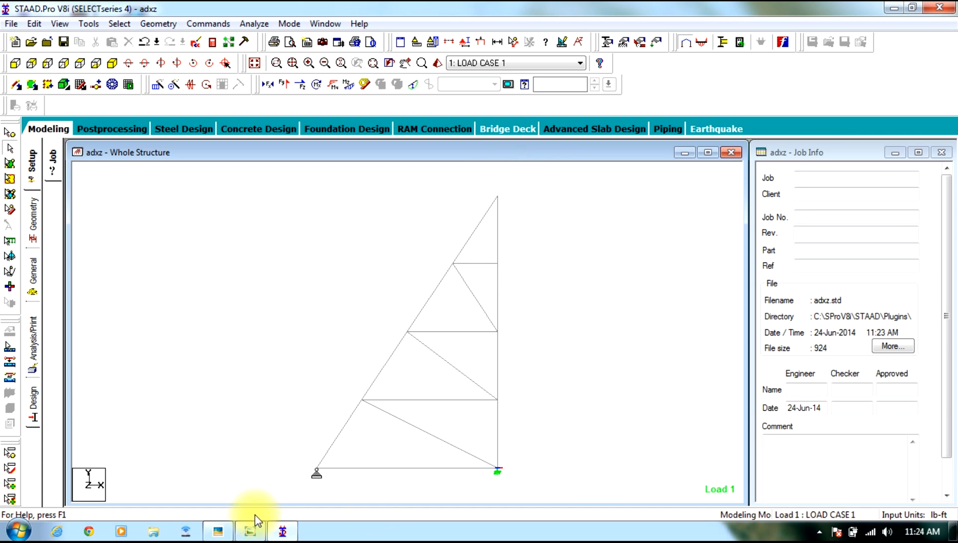
Examine the reference photo for the four-joint truss ABCD, its dimensions, supports and loads.
{"action": "left_click", "coordinate": [229, 532]}
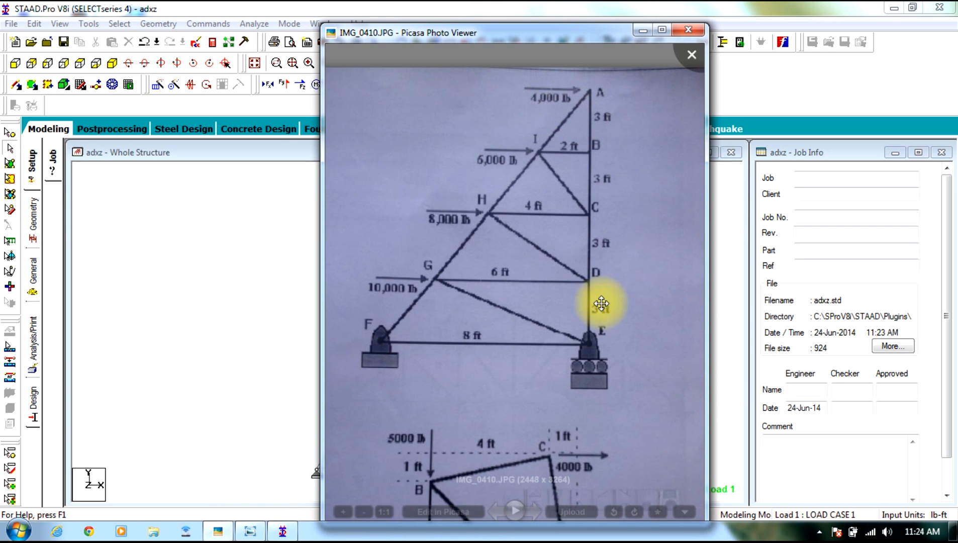
{"action": "left_click_drag", "start_coordinate": [581, 322], "coordinate": [560, 154]}
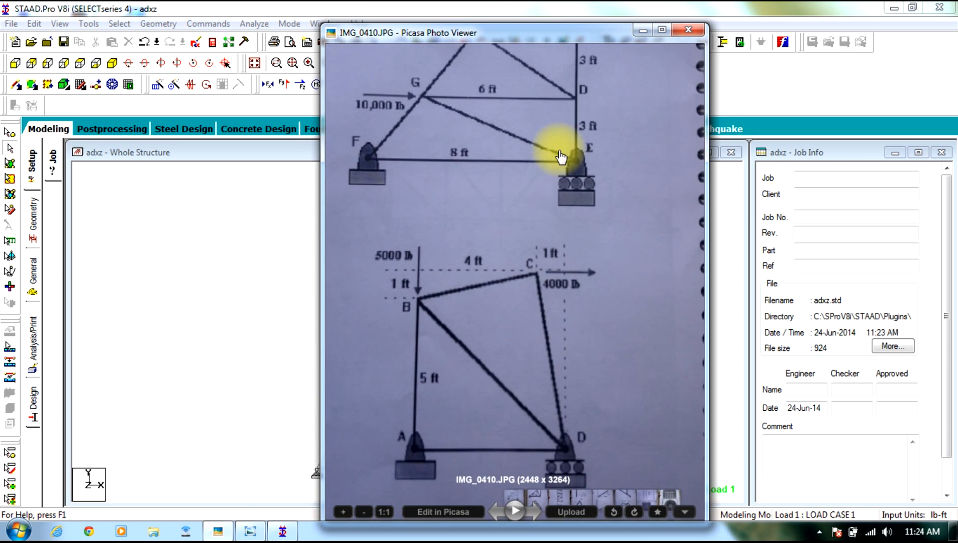
{"action": "left_click_drag", "start_coordinate": [558, 257], "coordinate": [551, 203]}
{"action": "scroll", "coordinate": [537, 362], "scroll_direction": "up", "scroll_amount": 2}
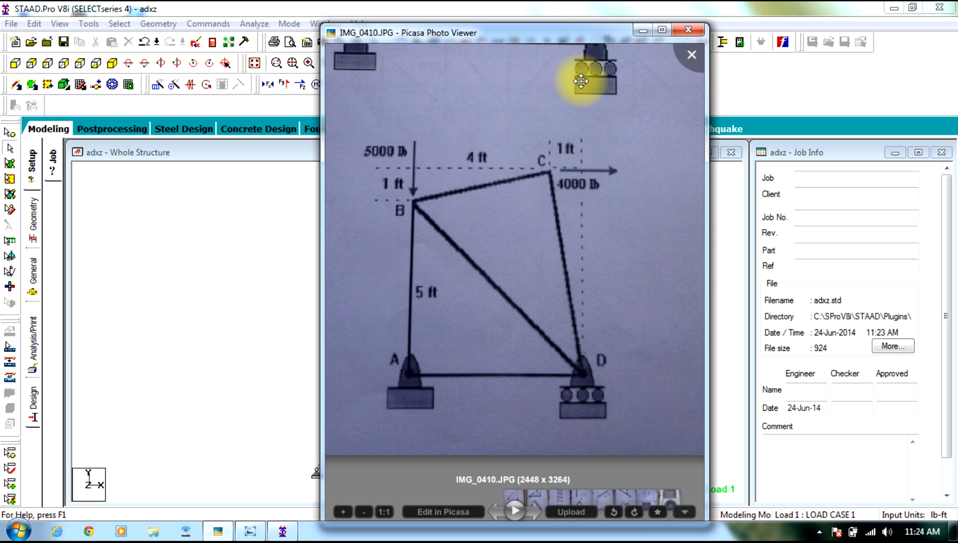
{"action": "left_click", "coordinate": [640, 31]}
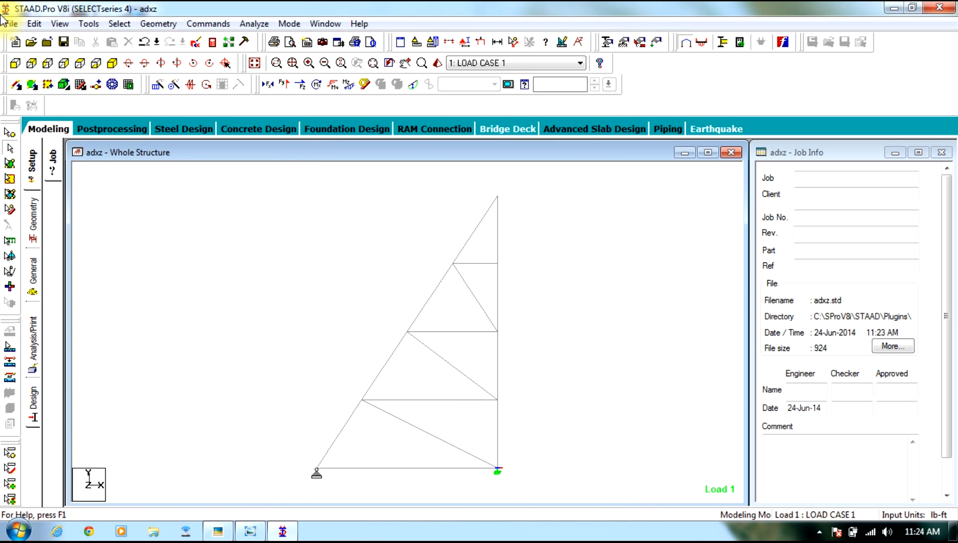
Start a new structure of type Truss with the file name gggg.
{"action": "left_click", "coordinate": [9, 23]}
{"action": "left_click", "coordinate": [46, 35]}
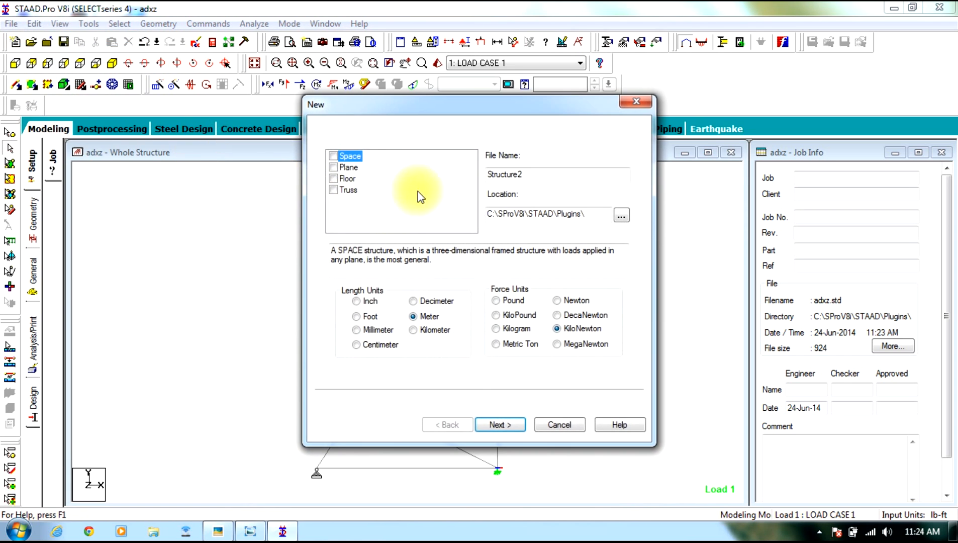
{"action": "left_click", "coordinate": [347, 191]}
{"action": "double_click", "coordinate": [533, 174]}
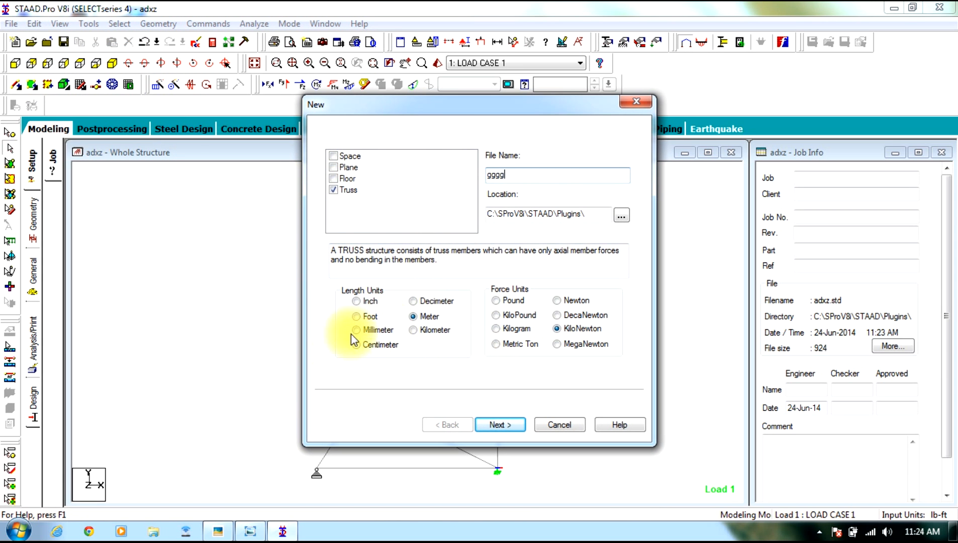
Check the reference photos for the length and force units used by the truss.
{"action": "left_click", "coordinate": [246, 532]}
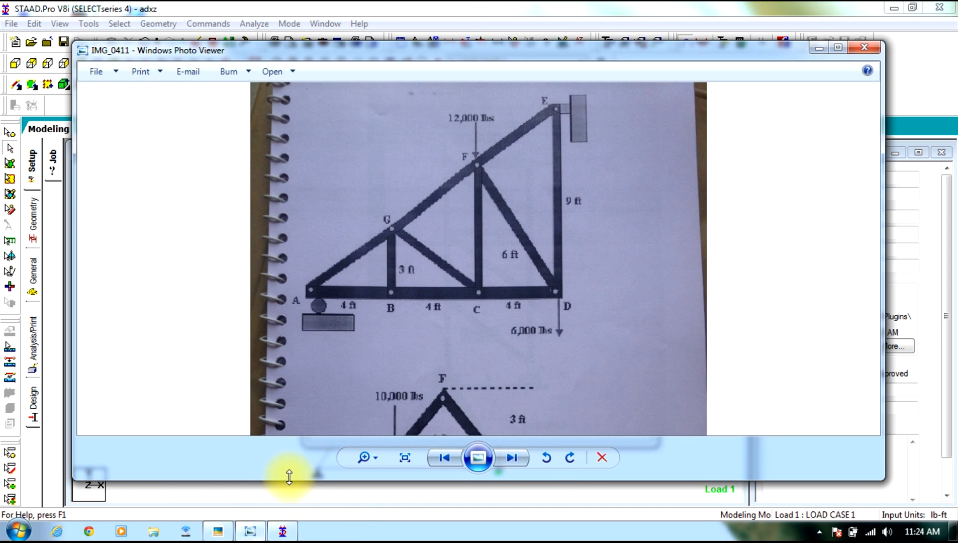
{"action": "left_click_drag", "start_coordinate": [398, 323], "coordinate": [393, 206]}
{"action": "left_click", "coordinate": [249, 531]}
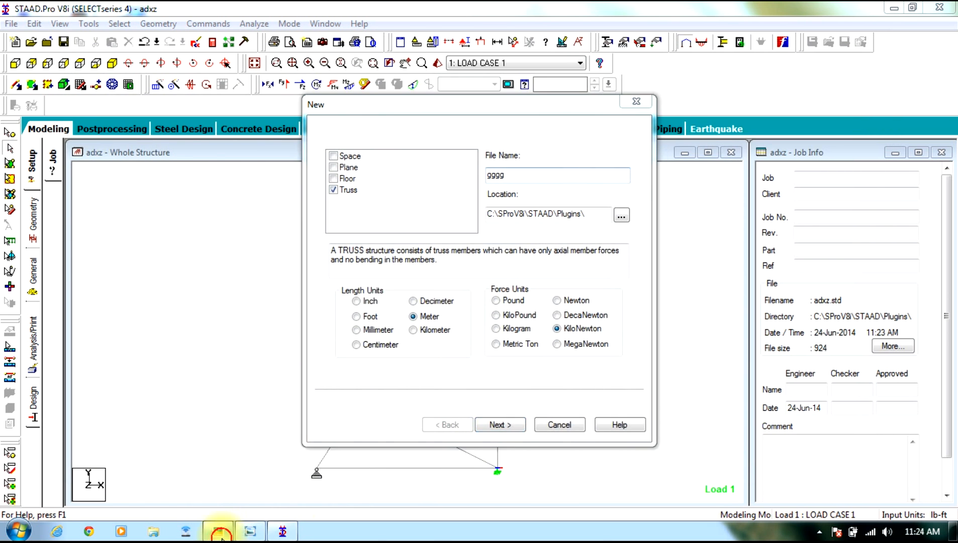
{"action": "left_click", "coordinate": [250, 531]}
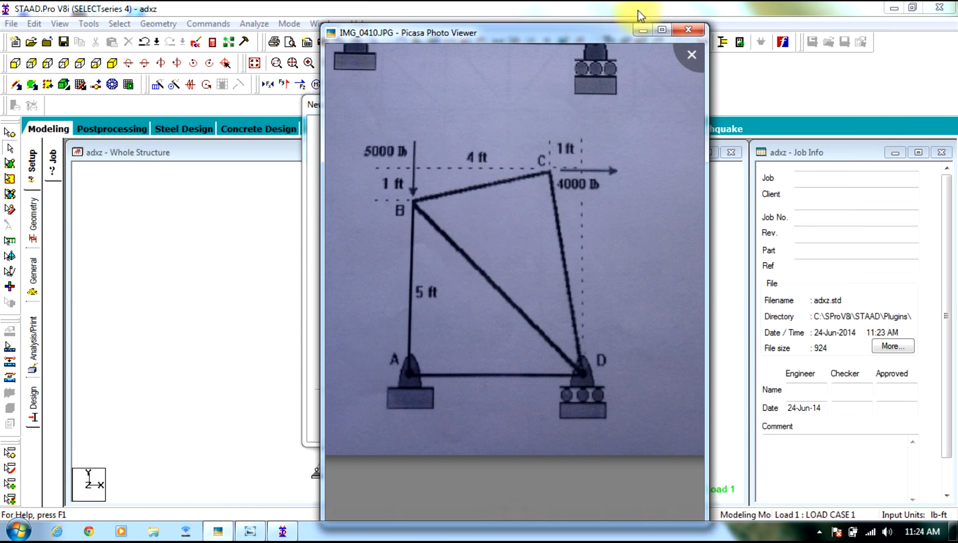
{"action": "left_click", "coordinate": [643, 29]}
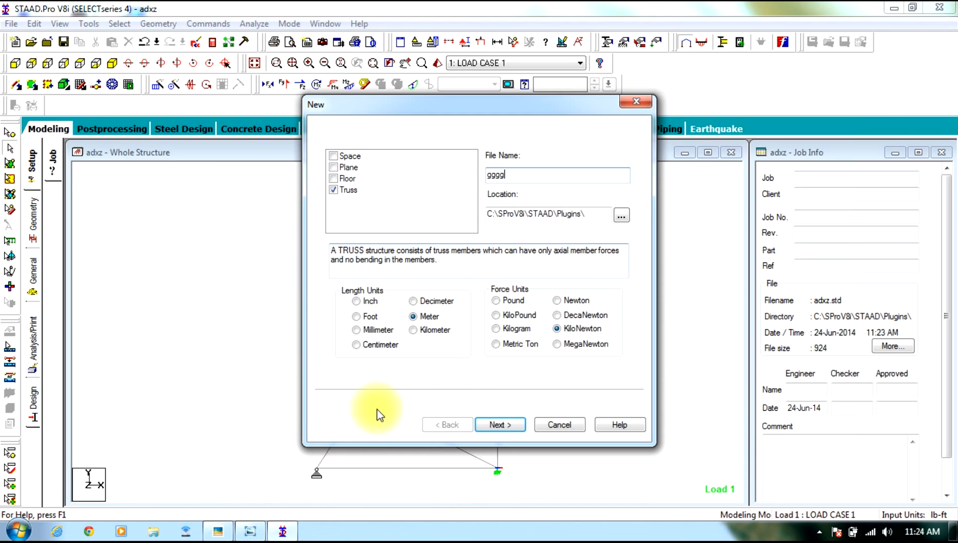
Set the length units to Foot and force units to Pound, and finish creating the model with Add Beam.
{"action": "left_click", "coordinate": [366, 316]}
{"action": "left_click", "coordinate": [495, 303]}
{"action": "left_click", "coordinate": [499, 425]}
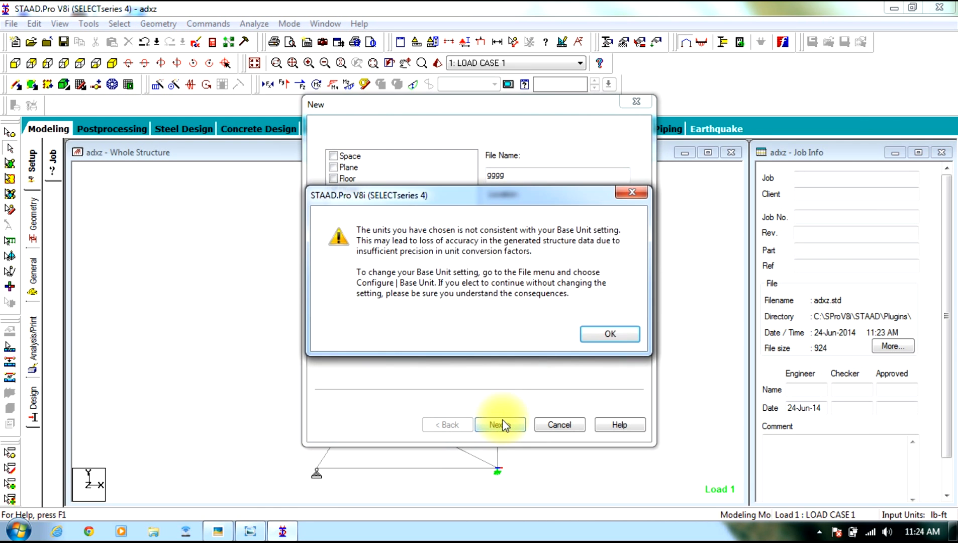
{"action": "left_click", "coordinate": [595, 347]}
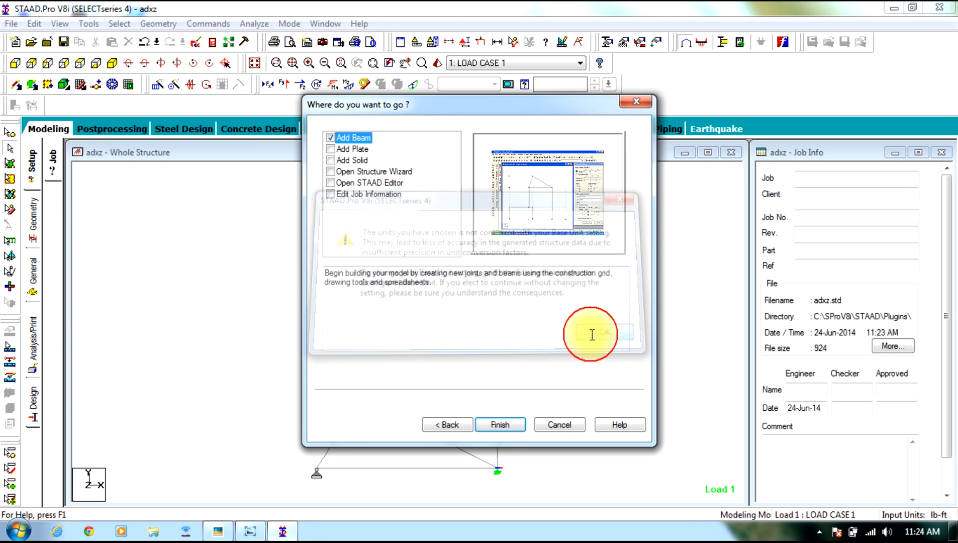
{"action": "left_click", "coordinate": [503, 425]}
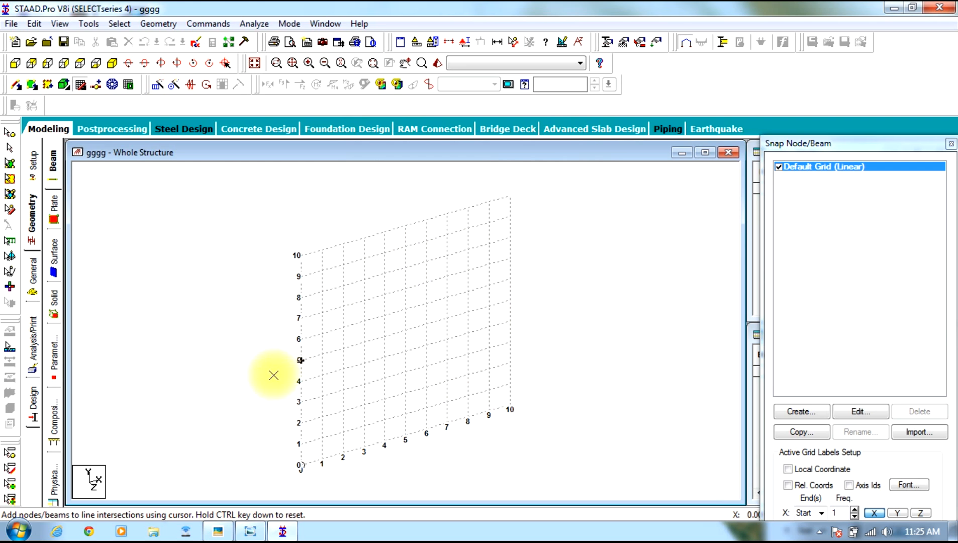
In the front XY view, draw connected beams from (0, 5) to (0, 0), to (5, 0) and back to (0, 5), following the photo.
{"action": "left_click", "coordinate": [15, 63]}
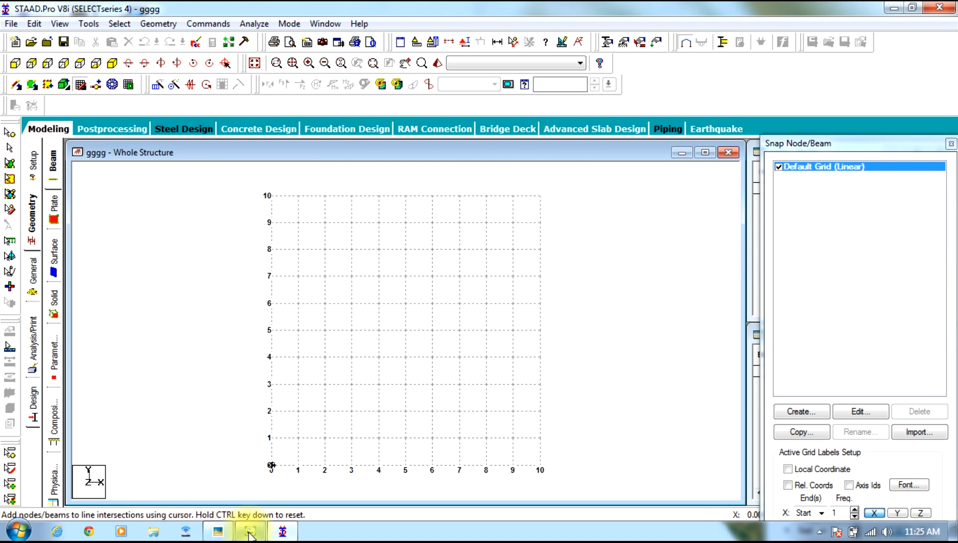
{"action": "left_click", "coordinate": [218, 532]}
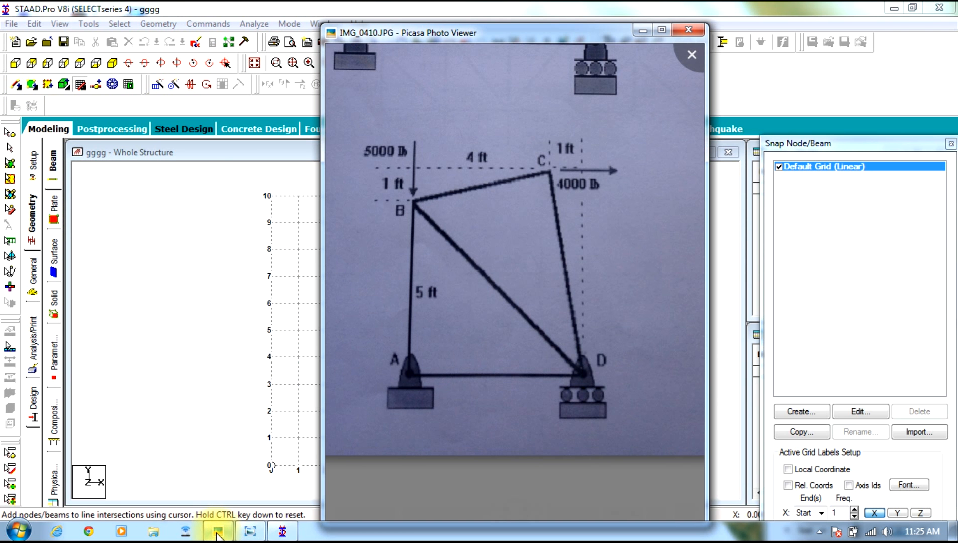
{"action": "left_click", "coordinate": [217, 532]}
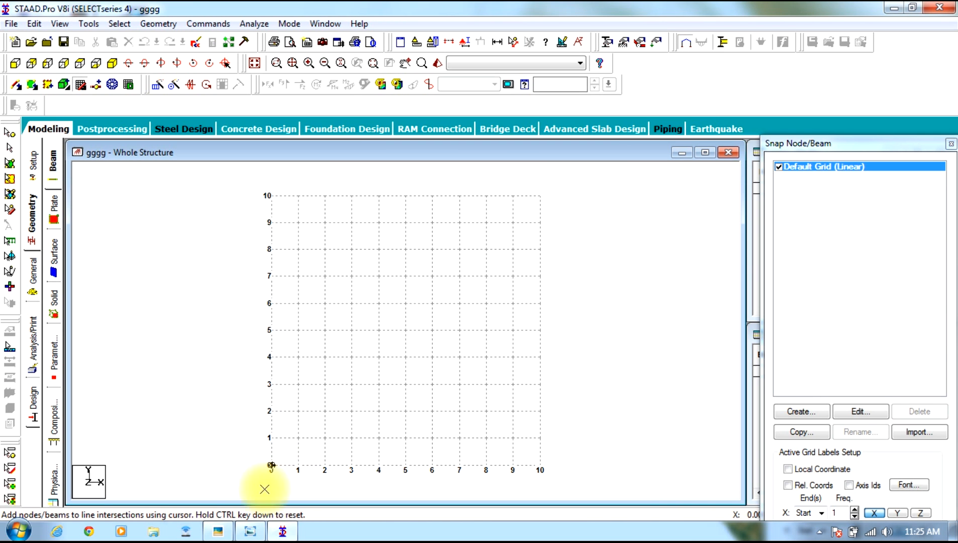
{"action": "left_click", "coordinate": [217, 532]}
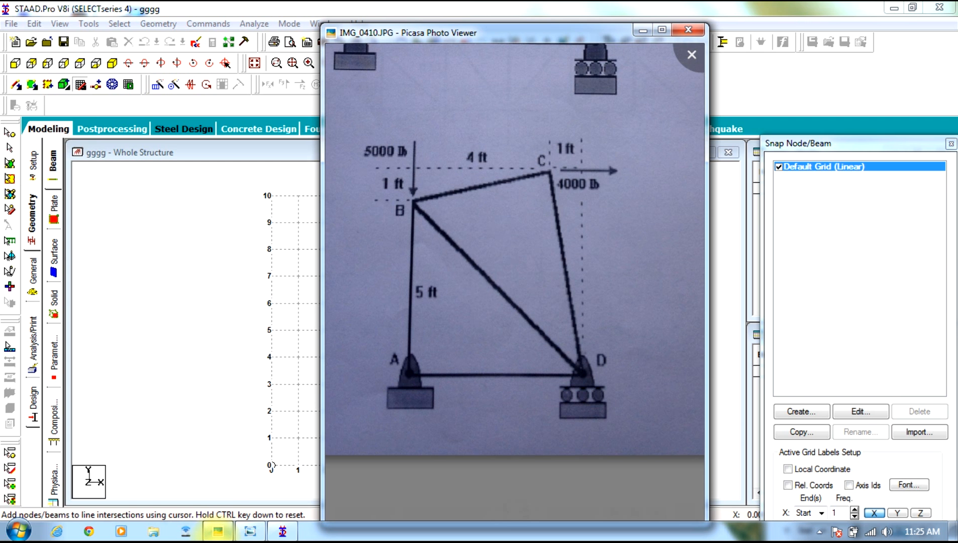
{"action": "left_click", "coordinate": [218, 532]}
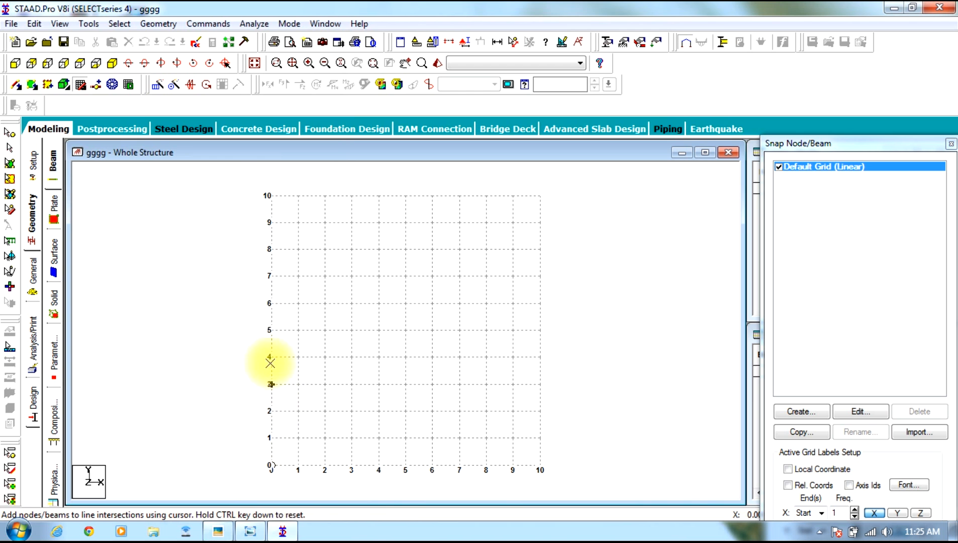
{"action": "left_click", "coordinate": [271, 332]}
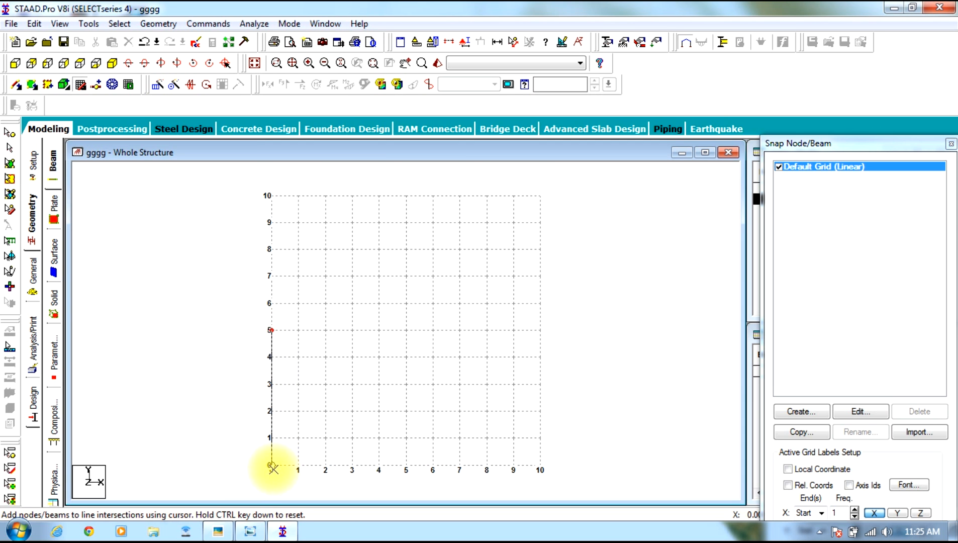
{"action": "left_click", "coordinate": [272, 467]}
{"action": "left_click", "coordinate": [404, 466]}
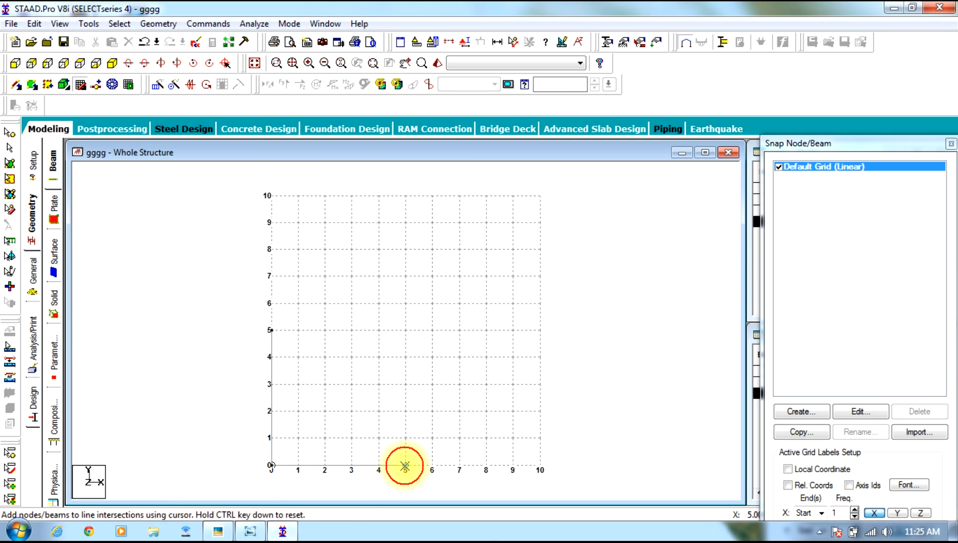
{"action": "left_click", "coordinate": [271, 332]}
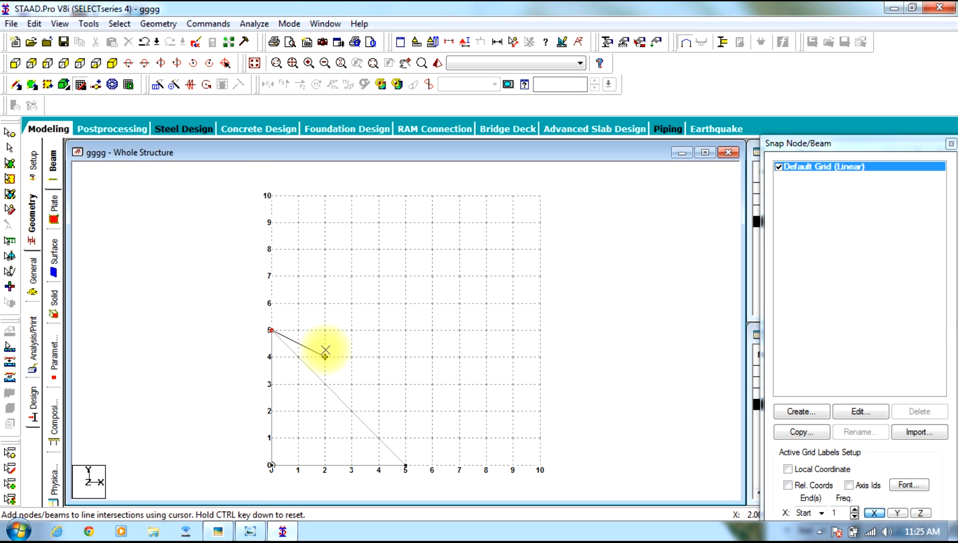
Draw the remaining beams from (5, 0) to (4, 6) and on to (0, 5) per the reference photo, and close the snap grid.
{"action": "left_click", "coordinate": [218, 533]}
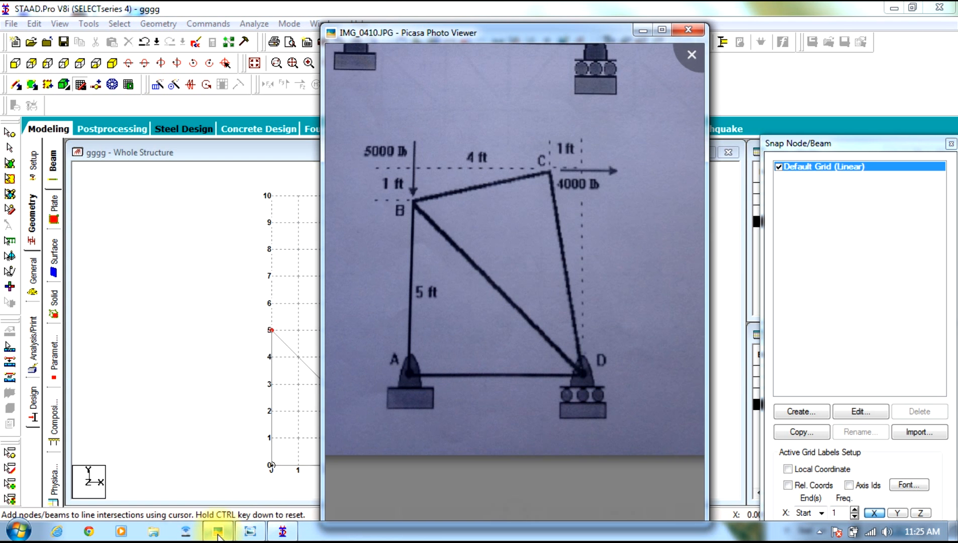
{"action": "left_click", "coordinate": [218, 533]}
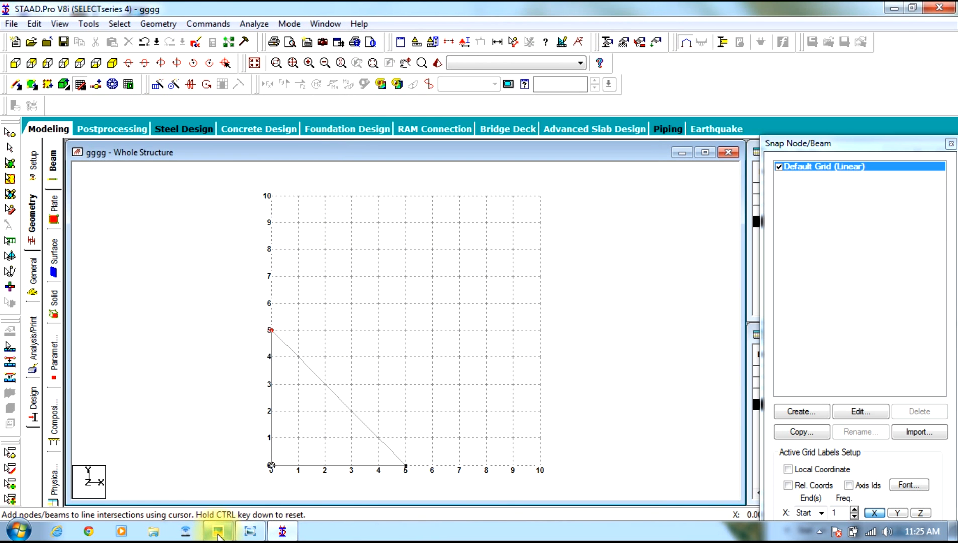
{"action": "left_click", "coordinate": [272, 465]}
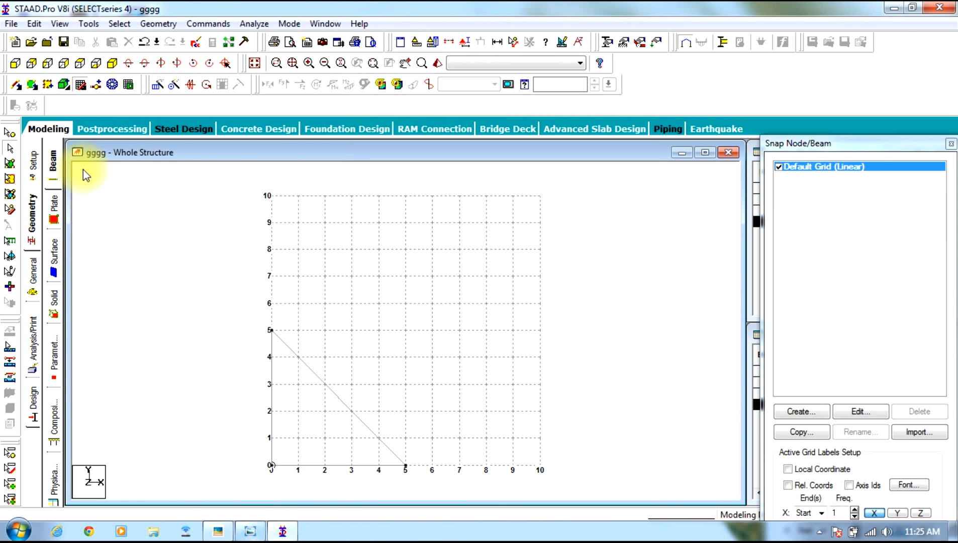
{"action": "left_click", "coordinate": [81, 85]}
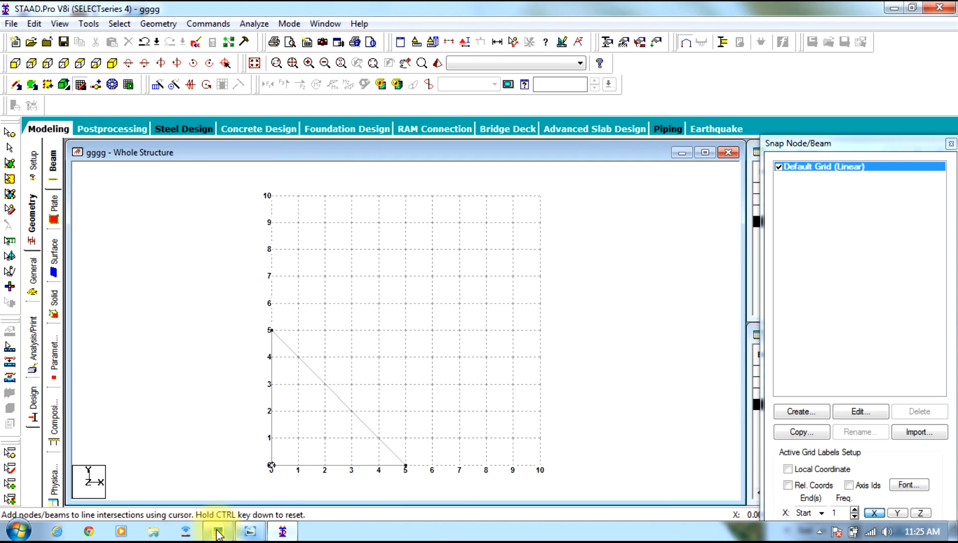
{"action": "left_click", "coordinate": [218, 532]}
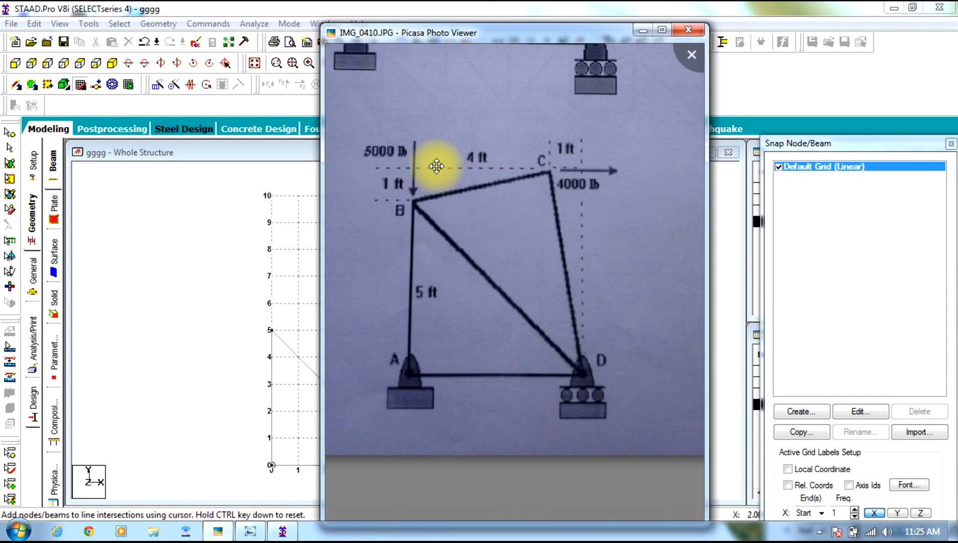
{"action": "left_click", "coordinate": [644, 30]}
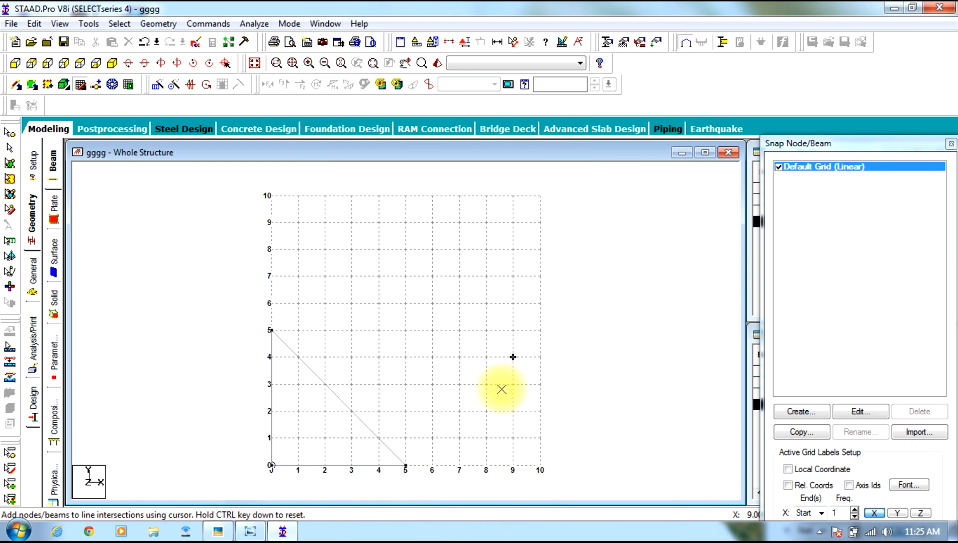
{"action": "left_click", "coordinate": [409, 463]}
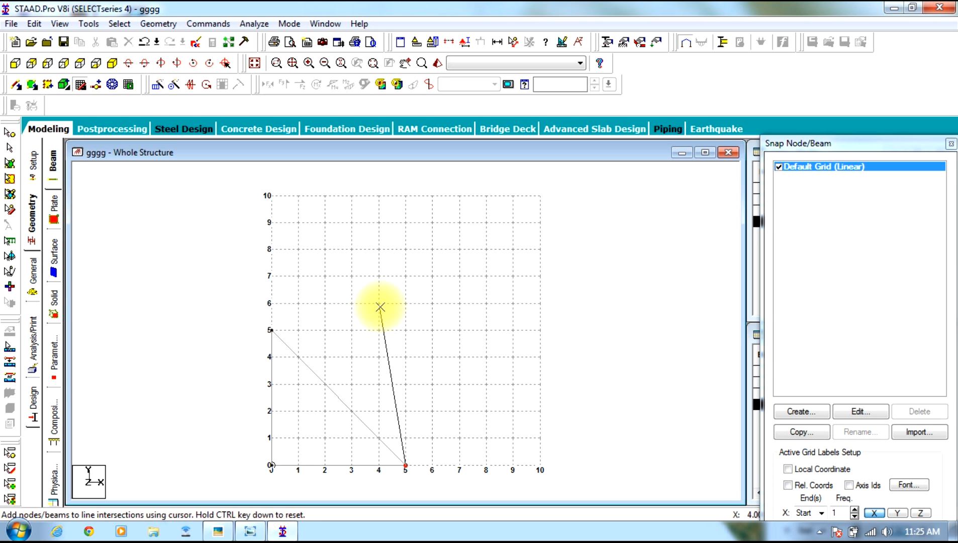
{"action": "left_click", "coordinate": [380, 306]}
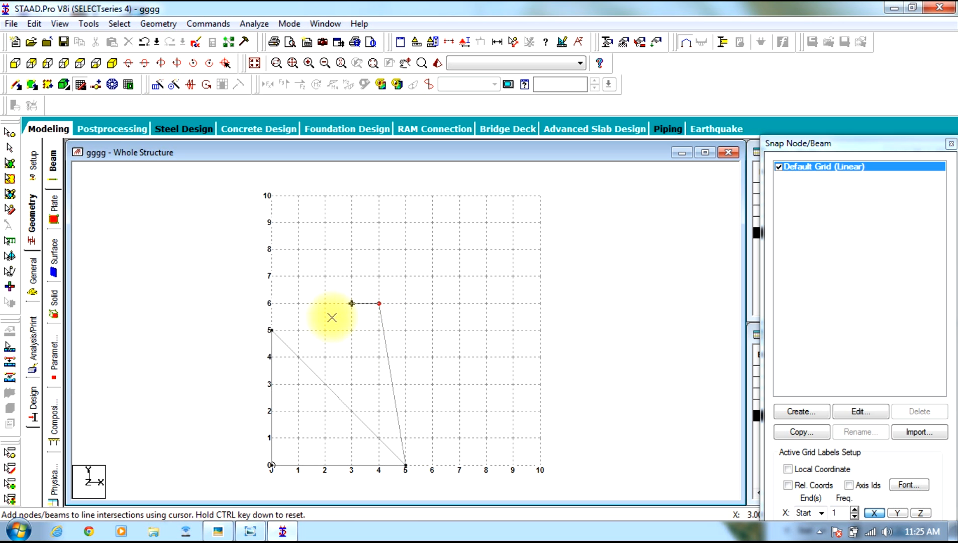
{"action": "mouse_move", "coordinate": [227, 536]}
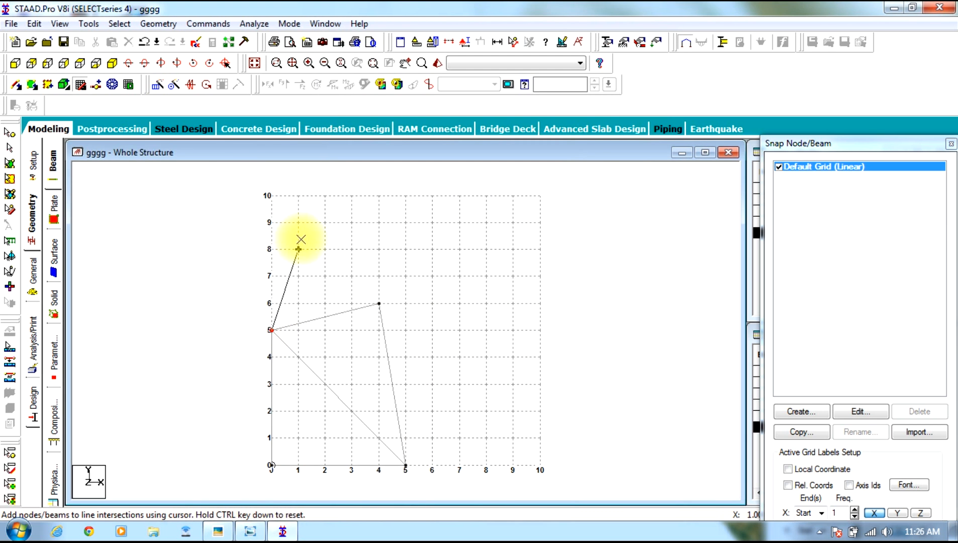
{"action": "key", "text": "Escape"}
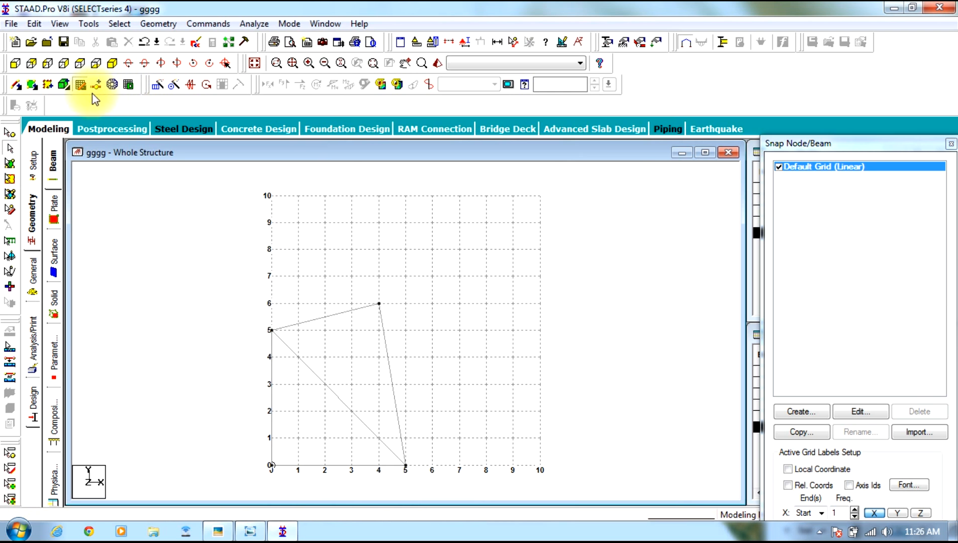
{"action": "left_click", "coordinate": [81, 84]}
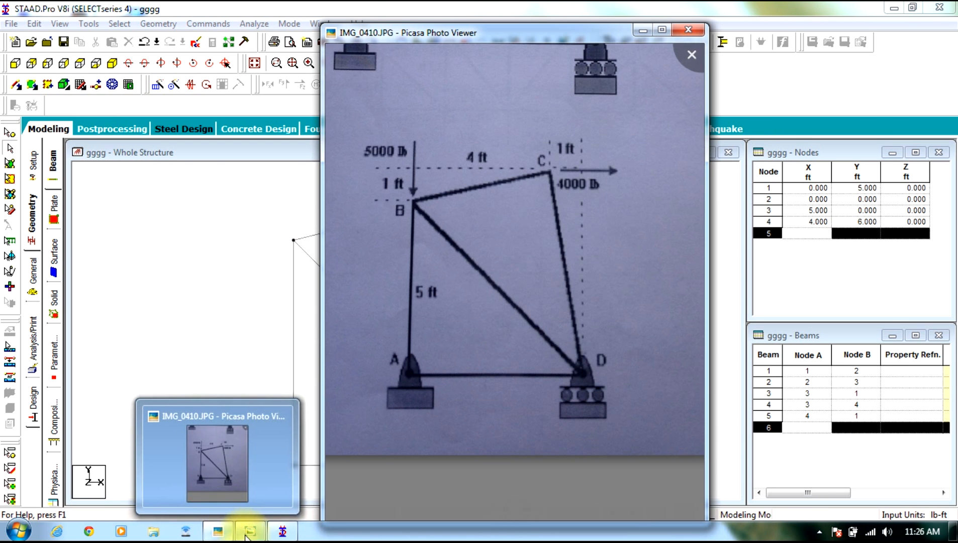
Compare the modelled truss with truss ABCD in the reference photo, including its supports and loads.
{"action": "left_click", "coordinate": [236, 535]}
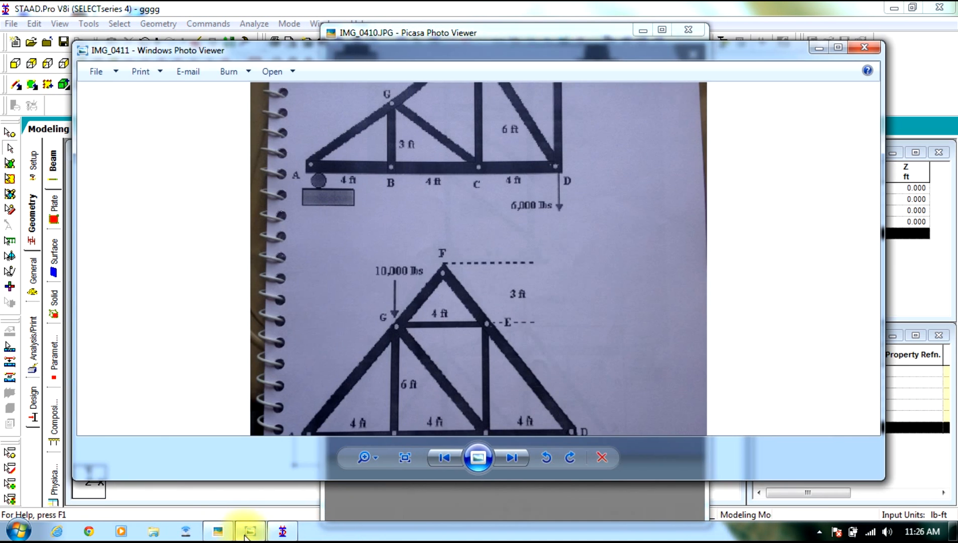
{"action": "left_click", "coordinate": [246, 533]}
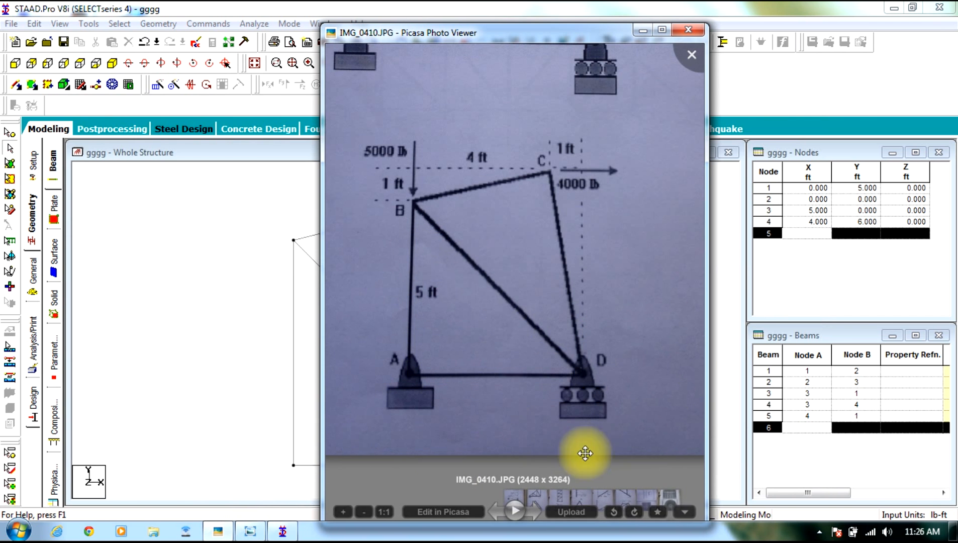
{"action": "left_click", "coordinate": [642, 31]}
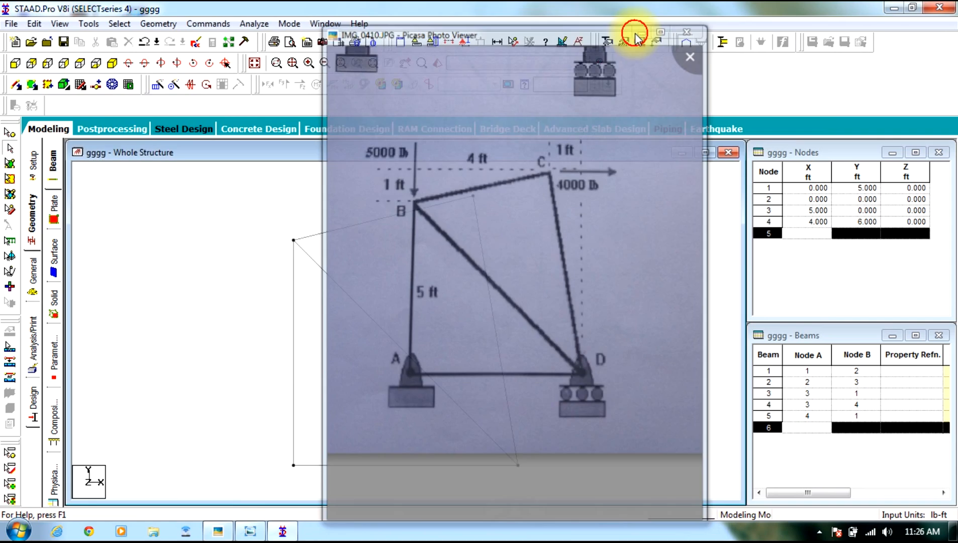
Define a steel Angle section with Assign Profile and assign it to all five beams of the truss.
{"action": "left_click", "coordinate": [34, 284]}
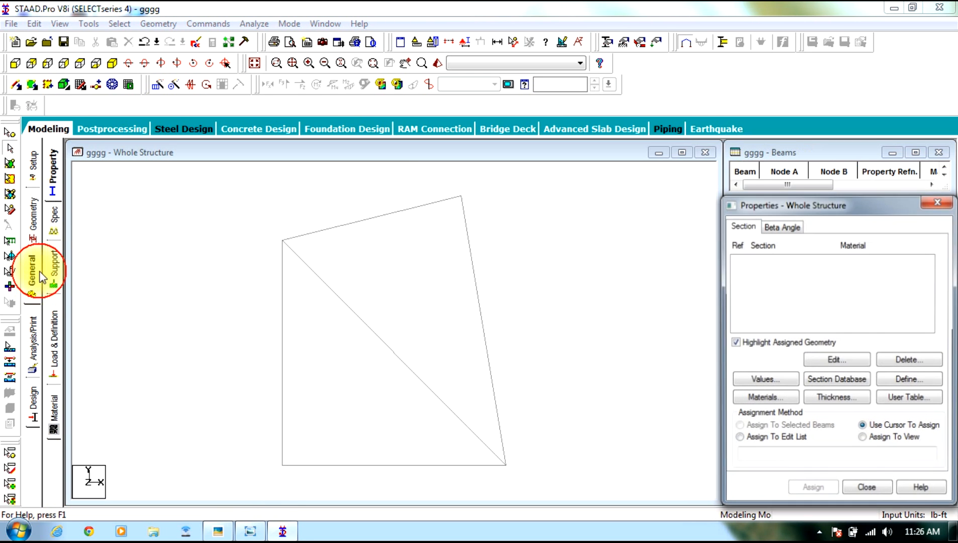
{"action": "left_click", "coordinate": [891, 380]}
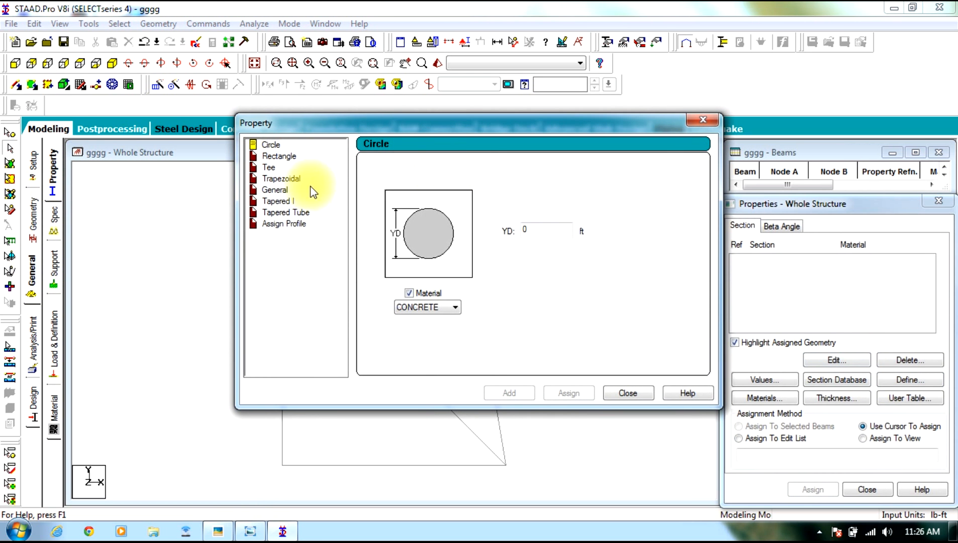
{"action": "left_click", "coordinate": [285, 224]}
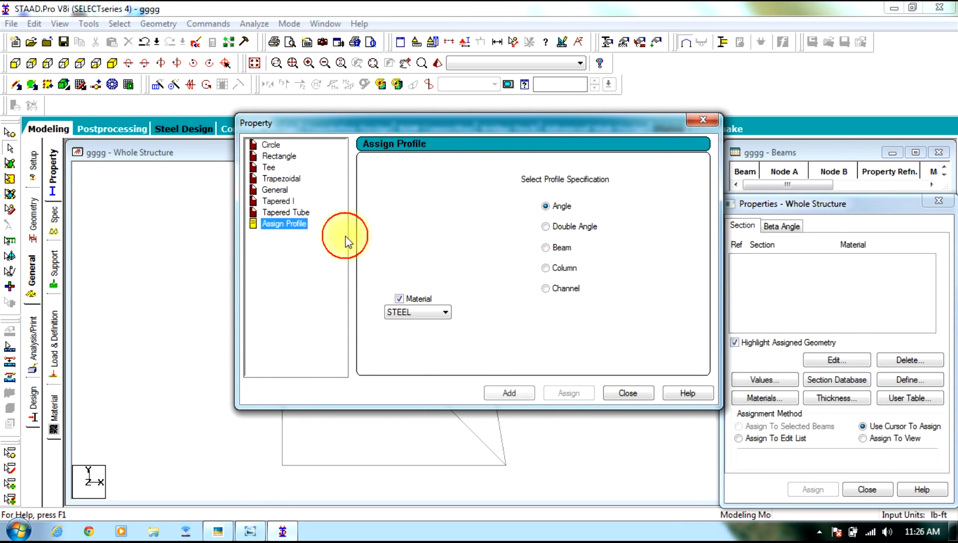
{"action": "left_click", "coordinate": [503, 393]}
{"action": "left_click", "coordinate": [623, 393]}
{"action": "left_click_drag", "start_coordinate": [502, 193], "coordinate": [181, 538]}
{"action": "left_click", "coordinate": [830, 495]}
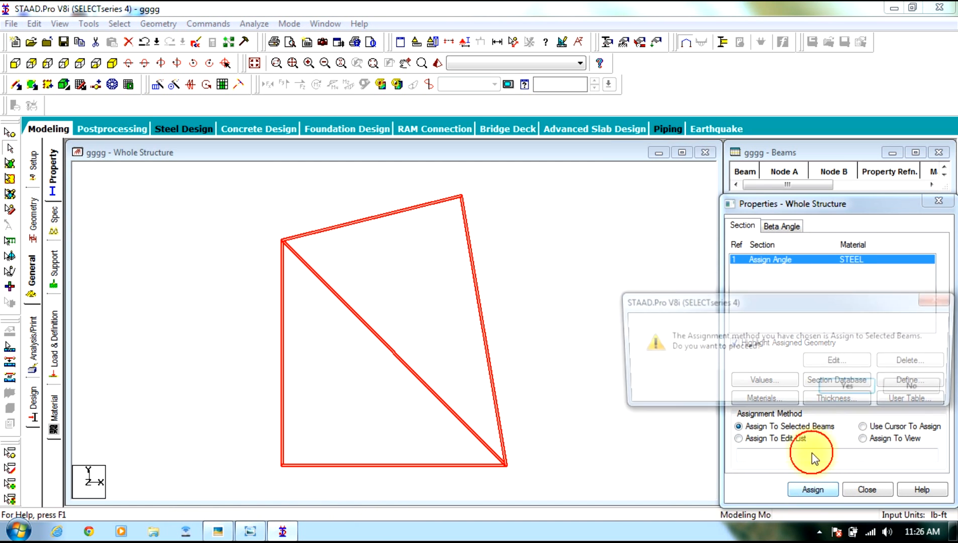
{"action": "left_click", "coordinate": [805, 450]}
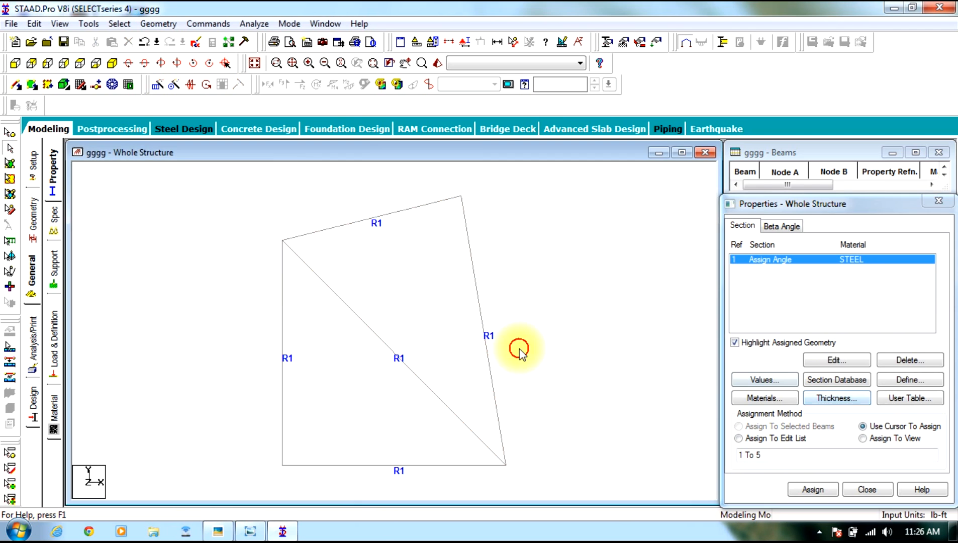
Create a pinned support definition.
{"action": "left_click", "coordinate": [53, 264]}
{"action": "left_click", "coordinate": [850, 386]}
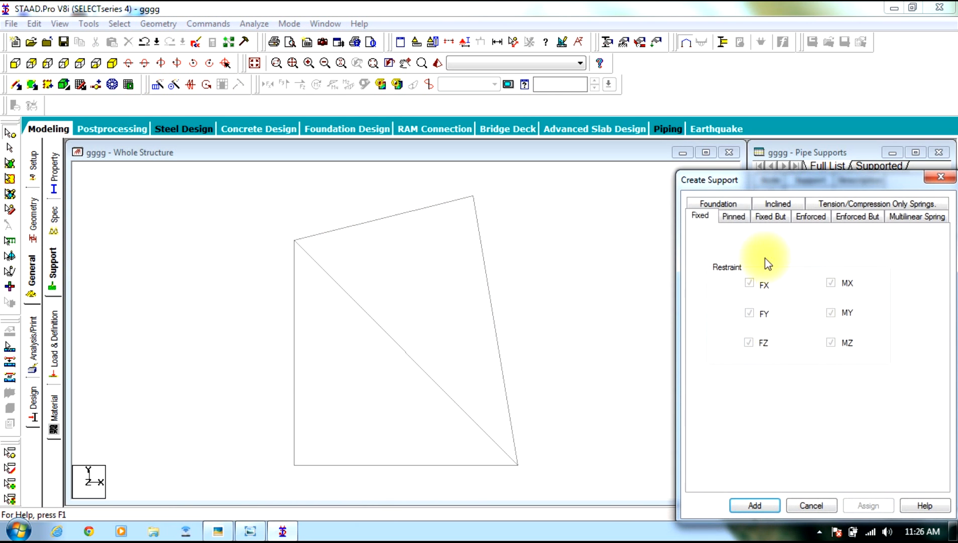
{"action": "left_click", "coordinate": [735, 217]}
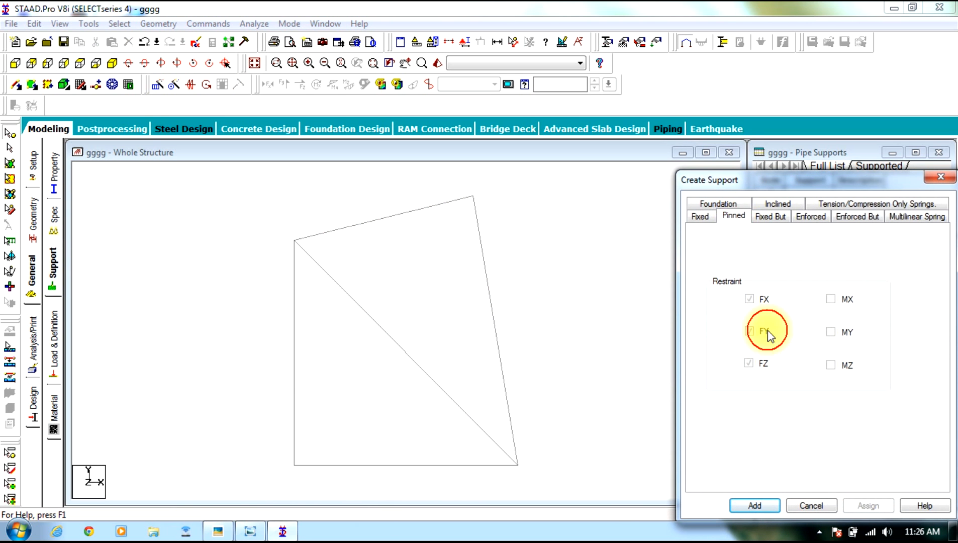
{"action": "left_click", "coordinate": [755, 505]}
Create a Fixed But support definition with FX and MZ released to act as the roller.
{"action": "left_click", "coordinate": [861, 386]}
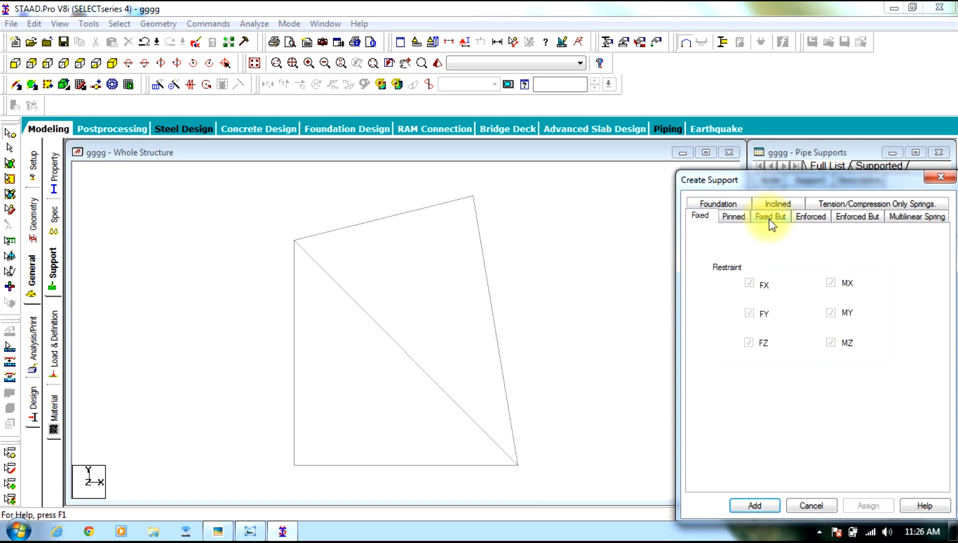
{"action": "left_click", "coordinate": [769, 216]}
{"action": "left_click", "coordinate": [729, 265]}
{"action": "left_click", "coordinate": [722, 363]}
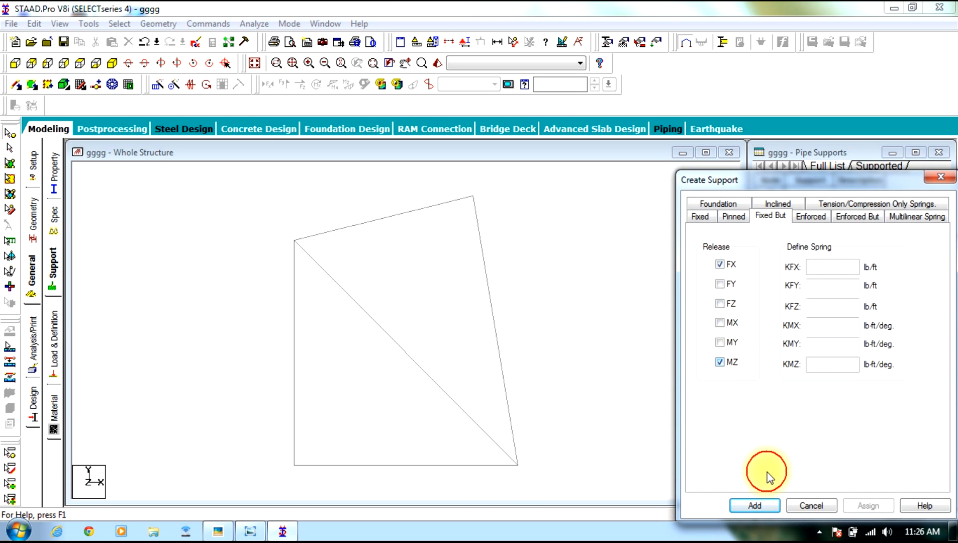
{"action": "left_click", "coordinate": [751, 507]}
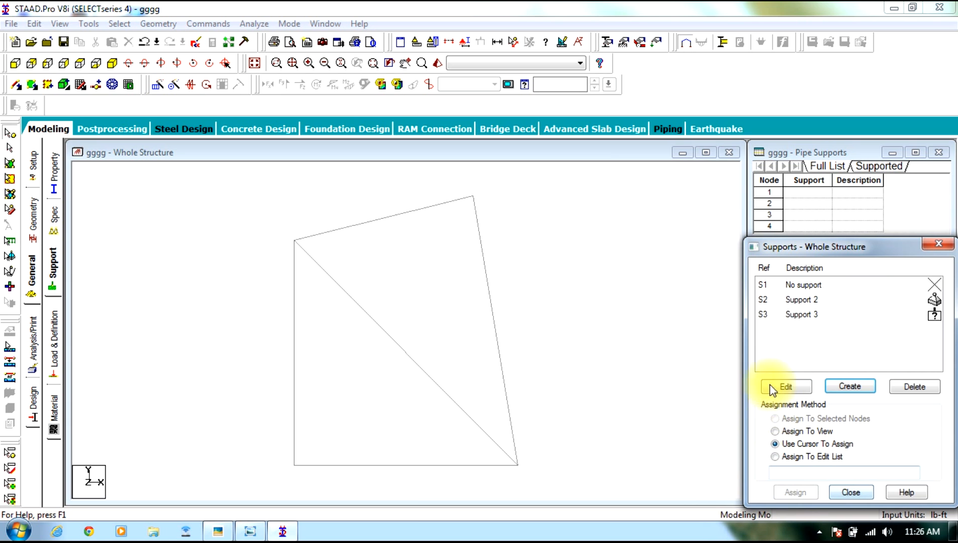
Assign the pinned support to node 2 at (0, 0) and the Fixed But support to node 3 at (5, 0).
{"action": "left_click", "coordinate": [803, 300]}
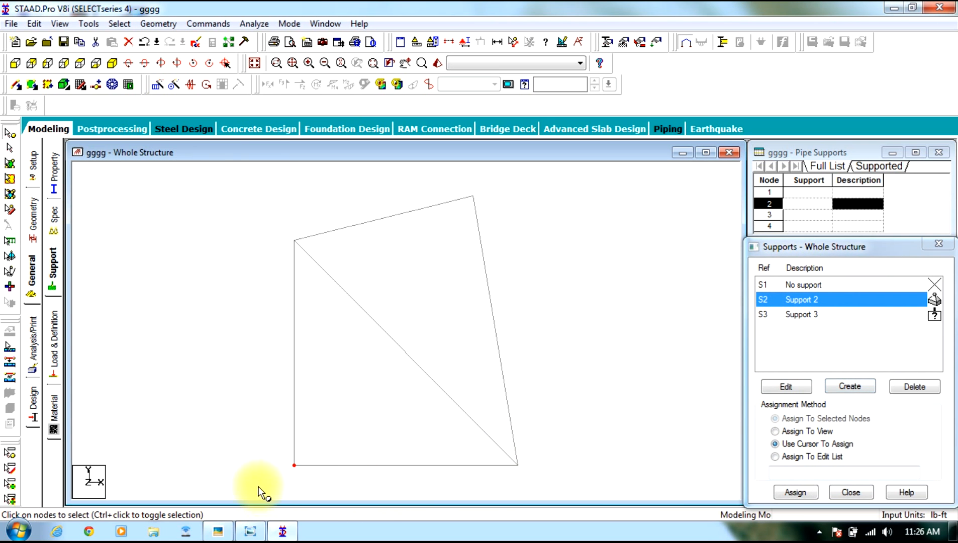
{"action": "left_click", "coordinate": [796, 491]}
{"action": "left_click", "coordinate": [793, 406]}
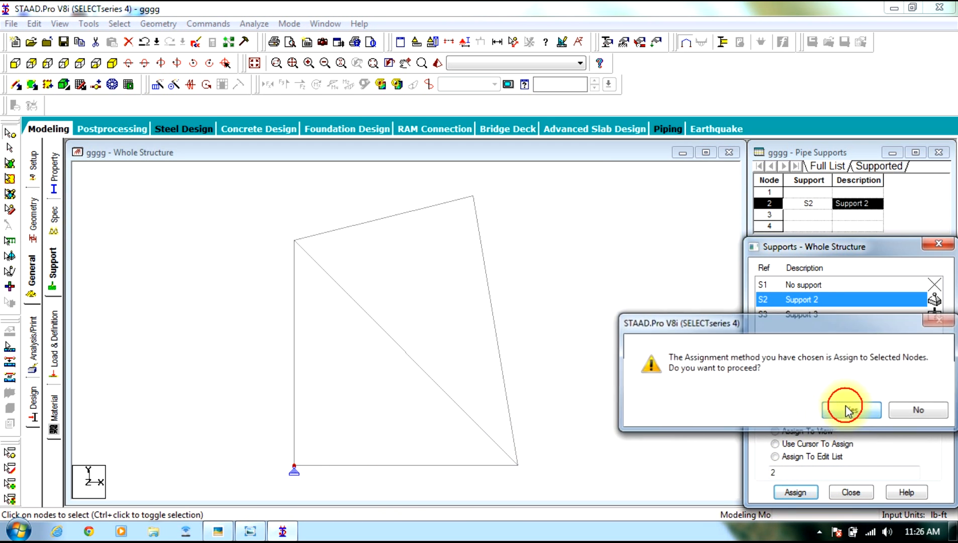
{"action": "left_click", "coordinate": [802, 314]}
{"action": "left_click", "coordinate": [518, 465]}
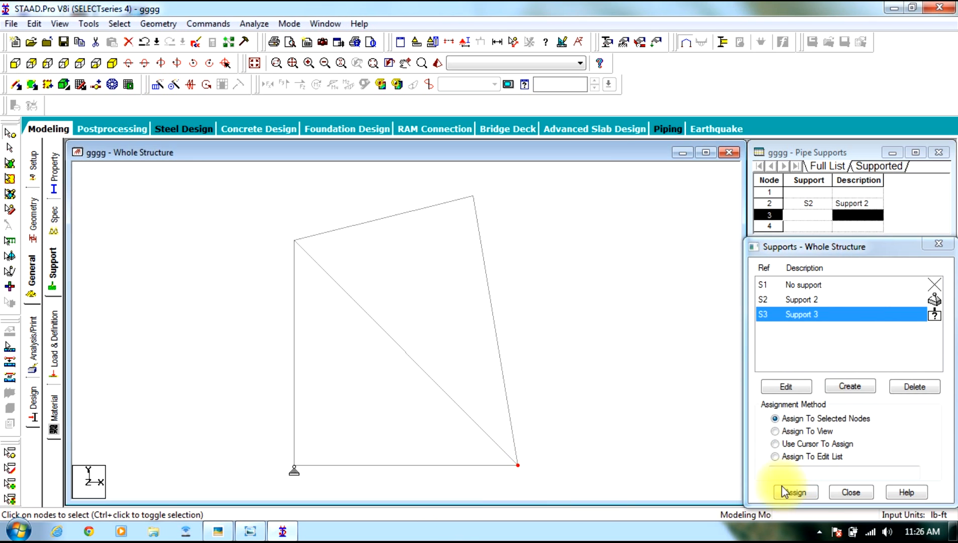
{"action": "left_click", "coordinate": [799, 492]}
{"action": "left_click", "coordinate": [821, 410]}
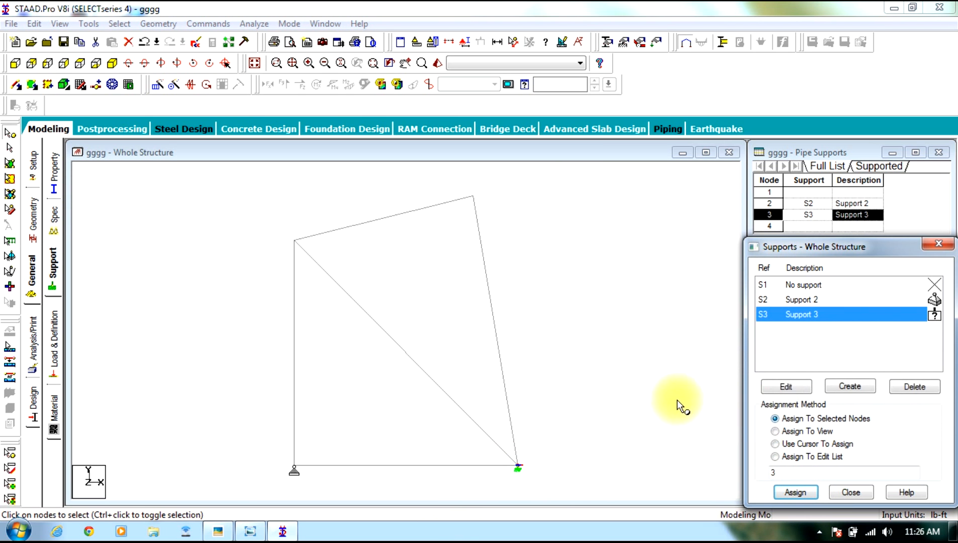
Add load case 1 with its default title and loading type None.
{"action": "left_click", "coordinate": [55, 342]}
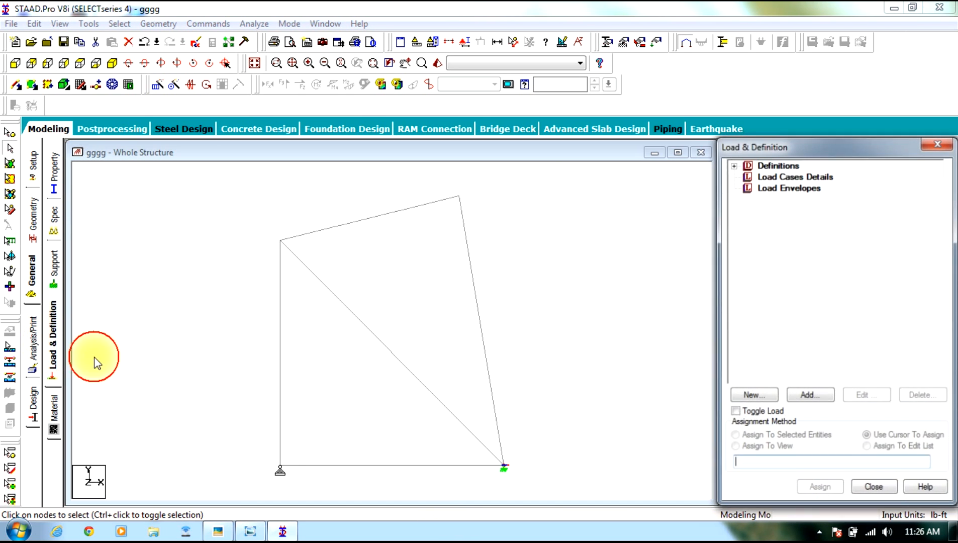
{"action": "left_click", "coordinate": [794, 177]}
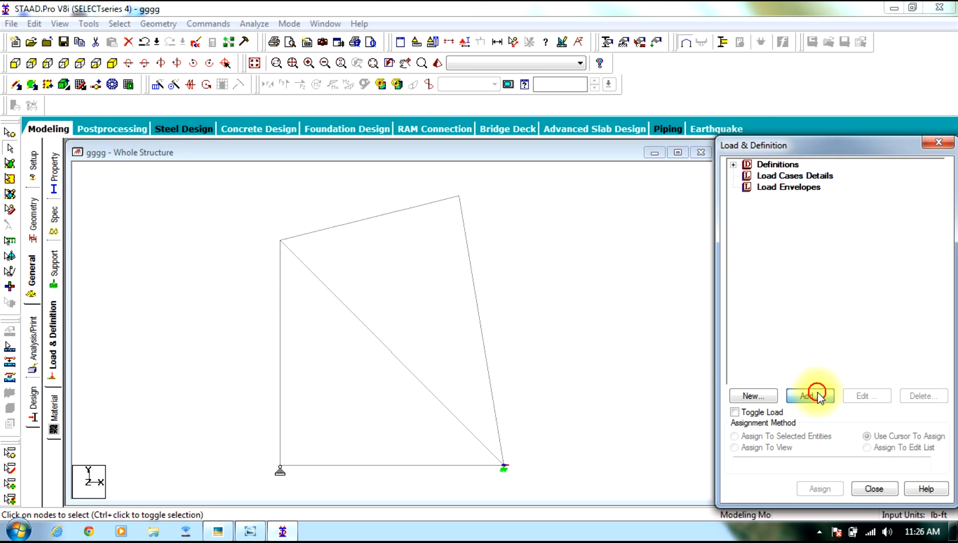
{"action": "left_click", "coordinate": [818, 395]}
{"action": "left_click", "coordinate": [606, 417]}
{"action": "left_click", "coordinate": [666, 416]}
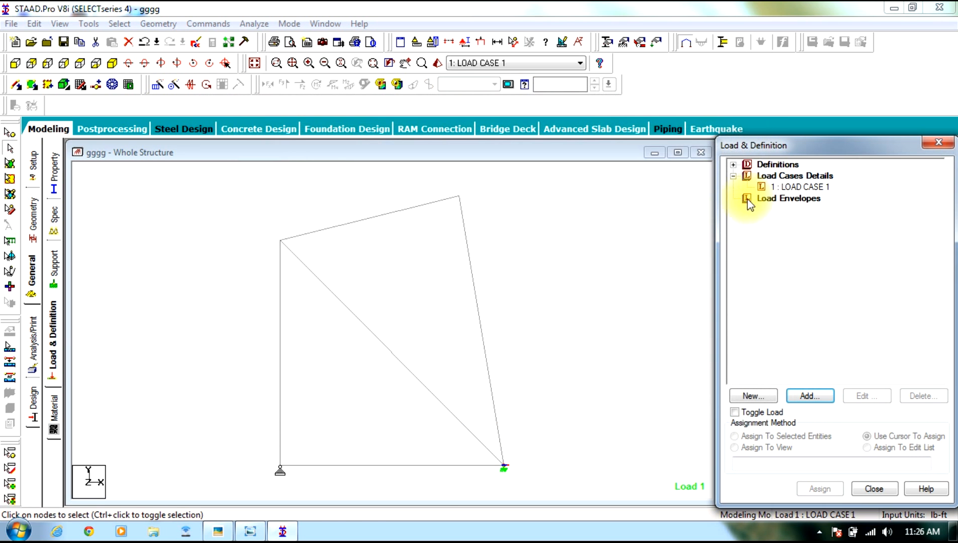
Check the joint loads in the reference photo and define a nodal load with Fy of -5000 lb in load case 1.
{"action": "left_click", "coordinate": [811, 396]}
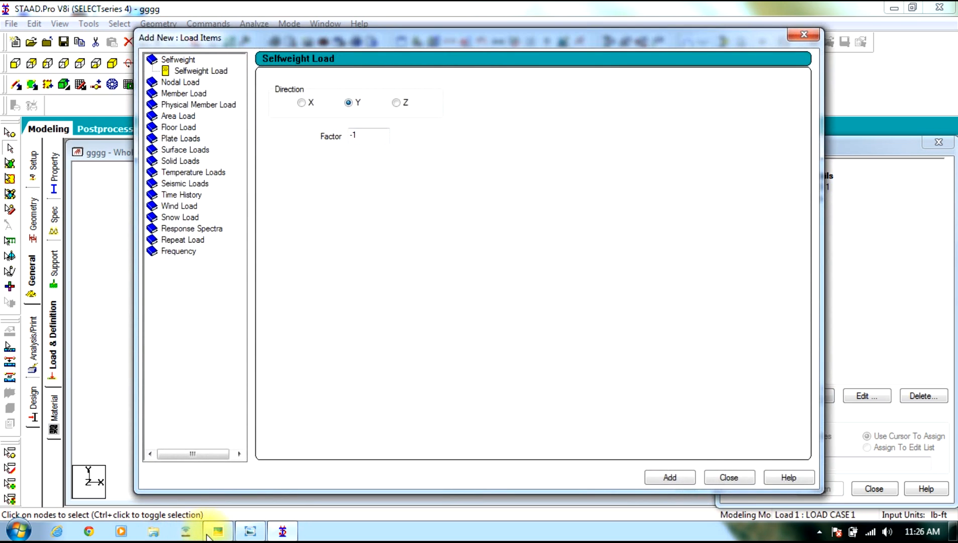
{"action": "left_click", "coordinate": [217, 536]}
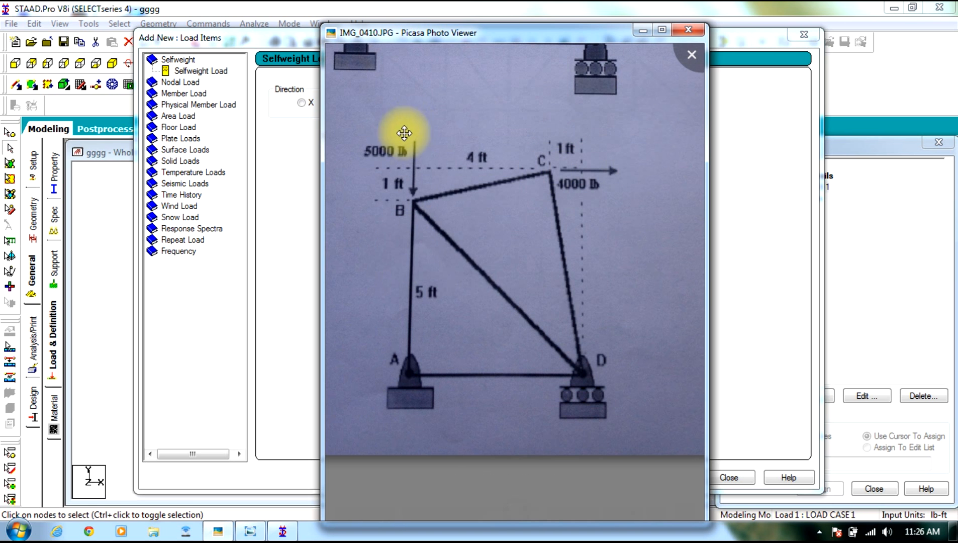
{"action": "left_click", "coordinate": [640, 31]}
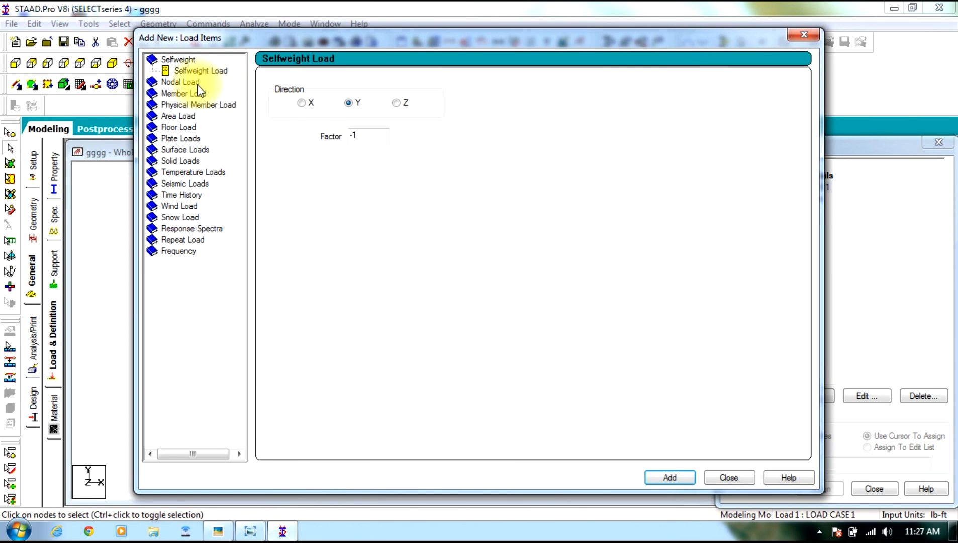
{"action": "left_click", "coordinate": [181, 82]}
{"action": "left_click", "coordinate": [308, 154]}
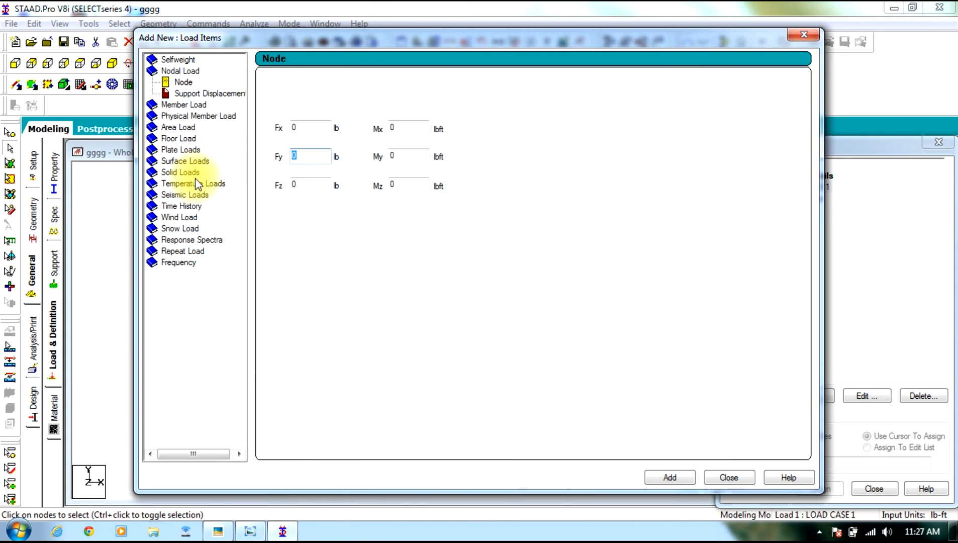
{"action": "type", "text": "-5000"}
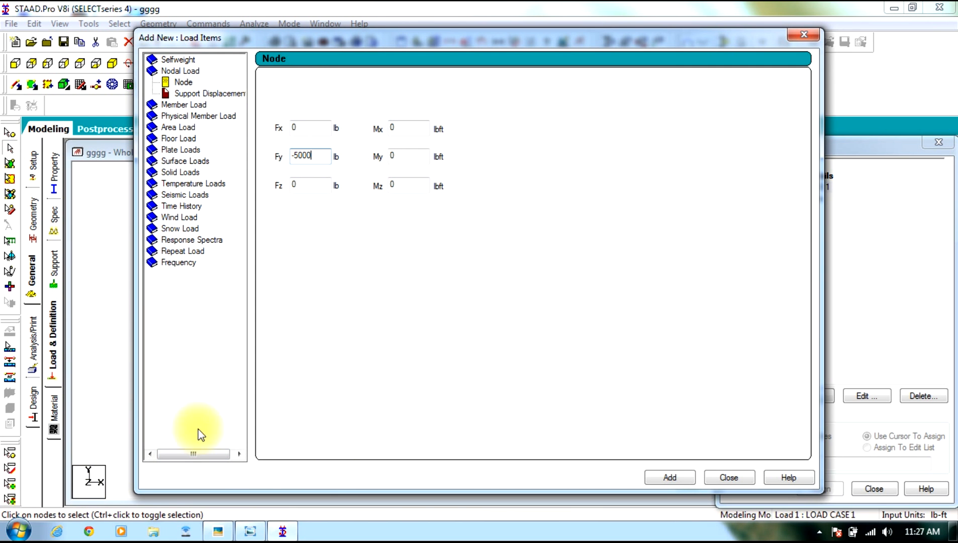
Add a second nodal load with Fy 0 and Fx 4000 lb, and finish adding load items.
{"action": "double_click", "coordinate": [320, 160]}
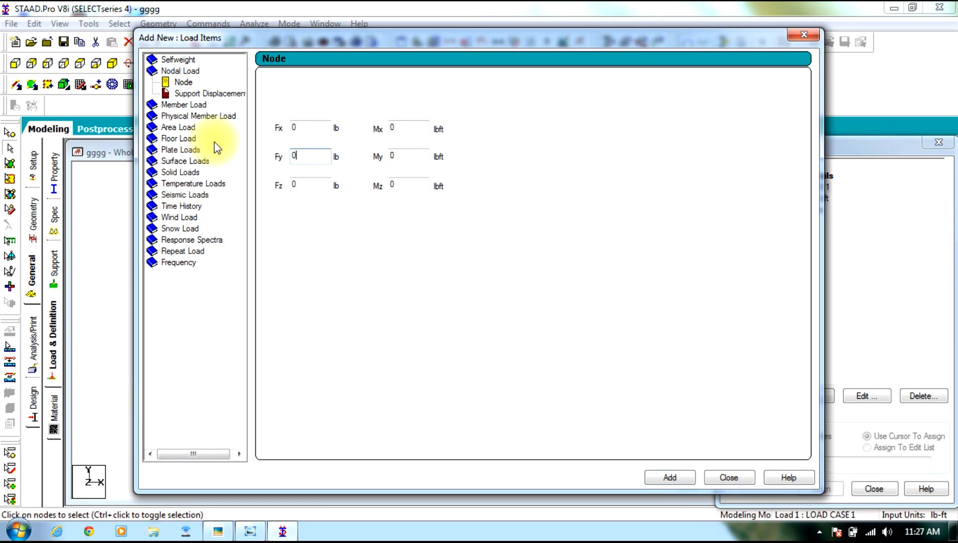
{"action": "type", "text": "4000"}
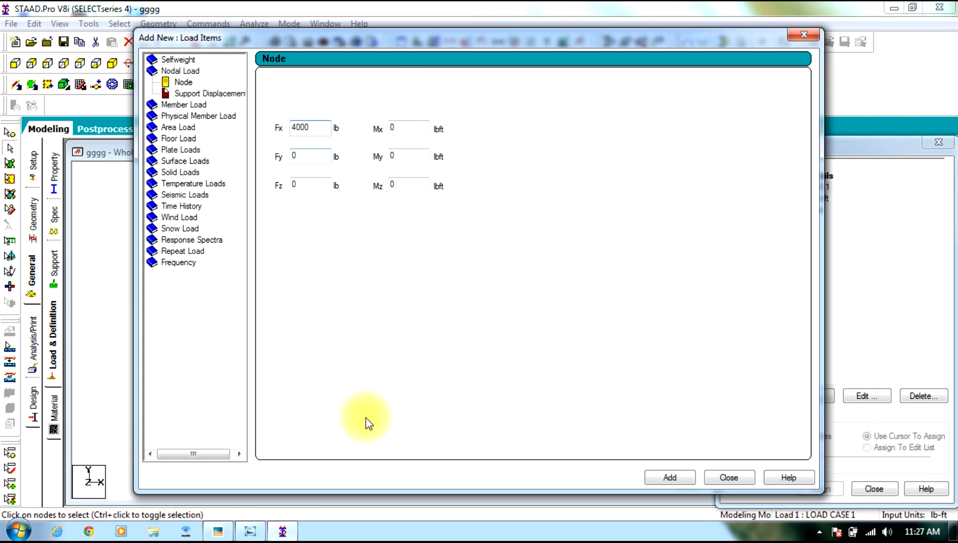
{"action": "left_click", "coordinate": [666, 477]}
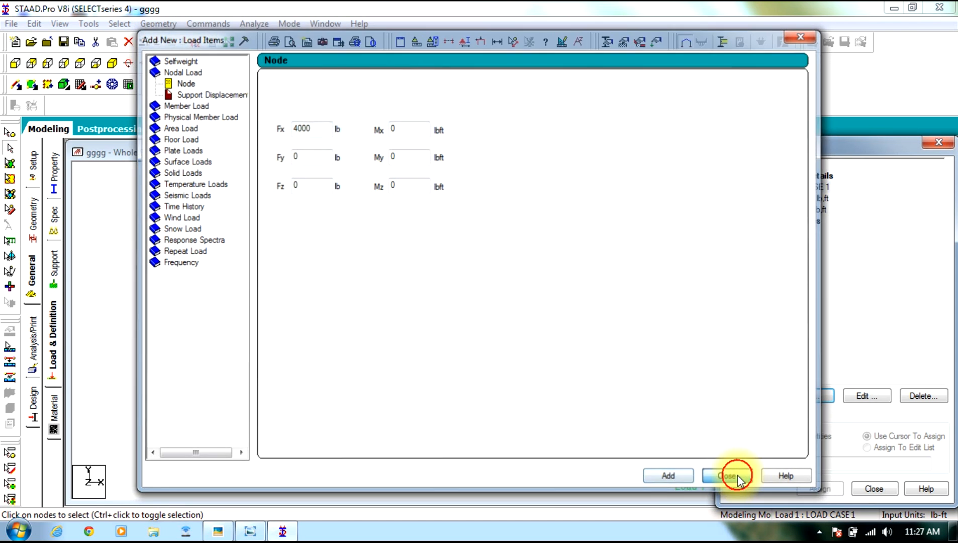
{"action": "left_click", "coordinate": [729, 477]}
Assign the FY -5000 lb load to the truss joint at (0, 5).
{"action": "left_click", "coordinate": [766, 218]}
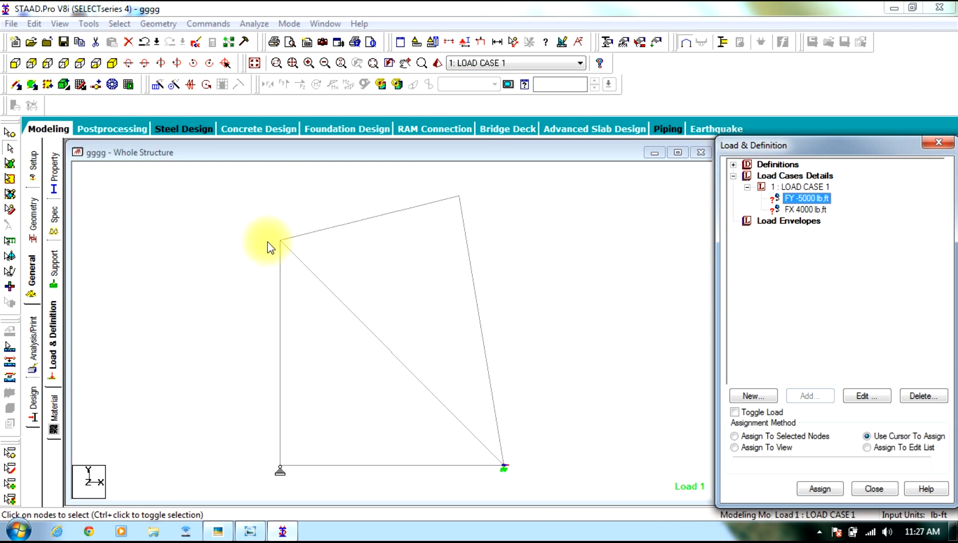
{"action": "left_click_drag", "start_coordinate": [306, 211], "coordinate": [250, 289]}
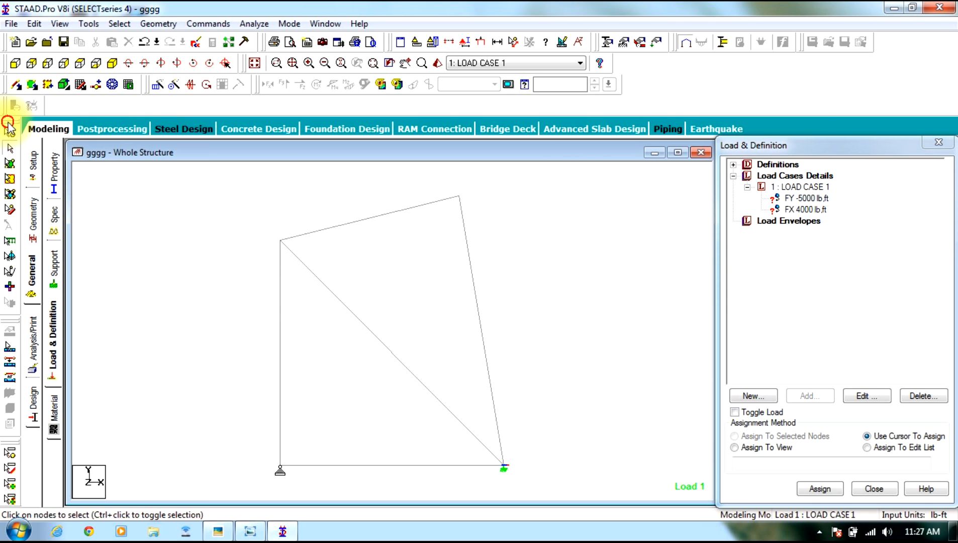
{"action": "left_click", "coordinate": [9, 126]}
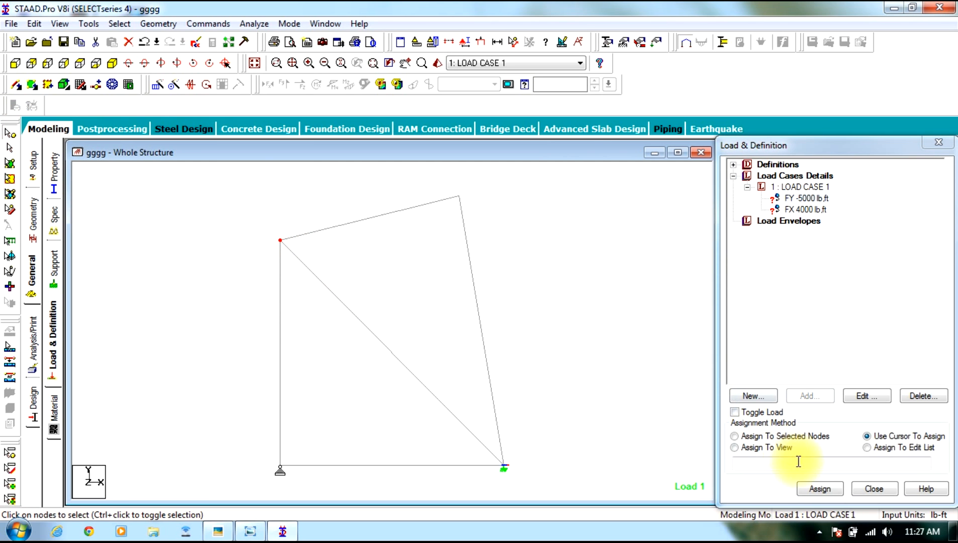
{"action": "left_click", "coordinate": [787, 437]}
{"action": "left_click", "coordinate": [818, 488]}
{"action": "left_click", "coordinate": [792, 360]}
Assign the FX 4000 lb load to the truss joint at (4, 6).
{"action": "left_click", "coordinate": [802, 209]}
{"action": "left_click_drag", "start_coordinate": [570, 189], "coordinate": [410, 222]}
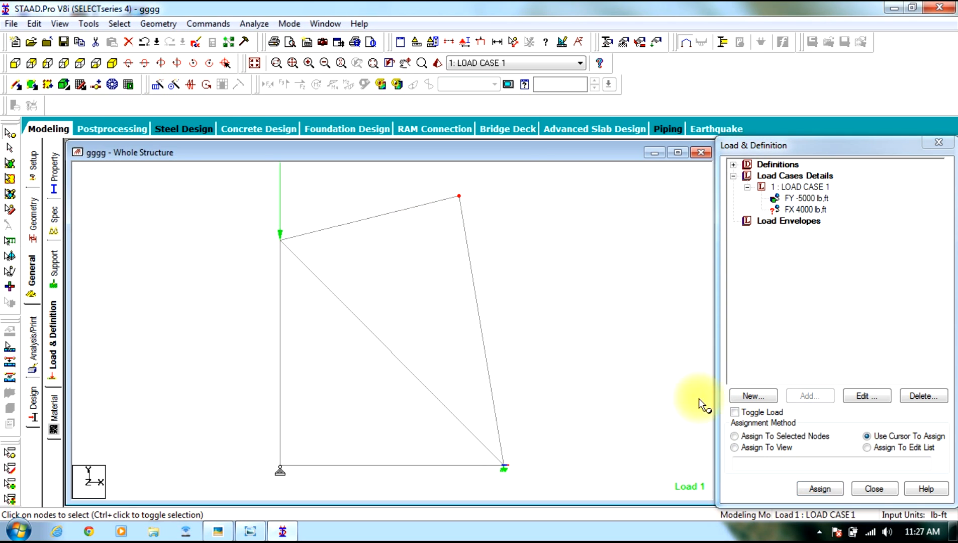
{"action": "left_click", "coordinate": [819, 488]}
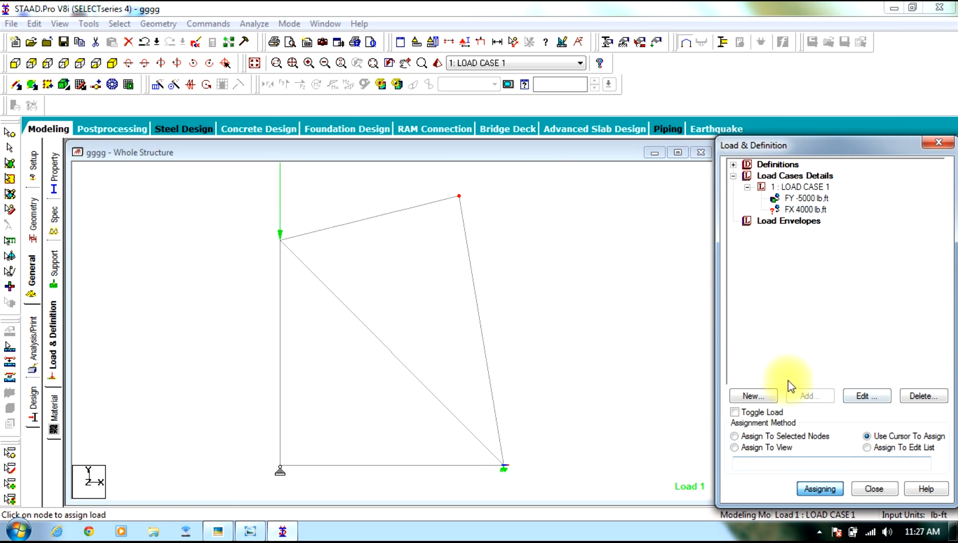
{"action": "left_click", "coordinate": [781, 436]}
{"action": "left_click", "coordinate": [820, 489]}
{"action": "left_click", "coordinate": [833, 360]}
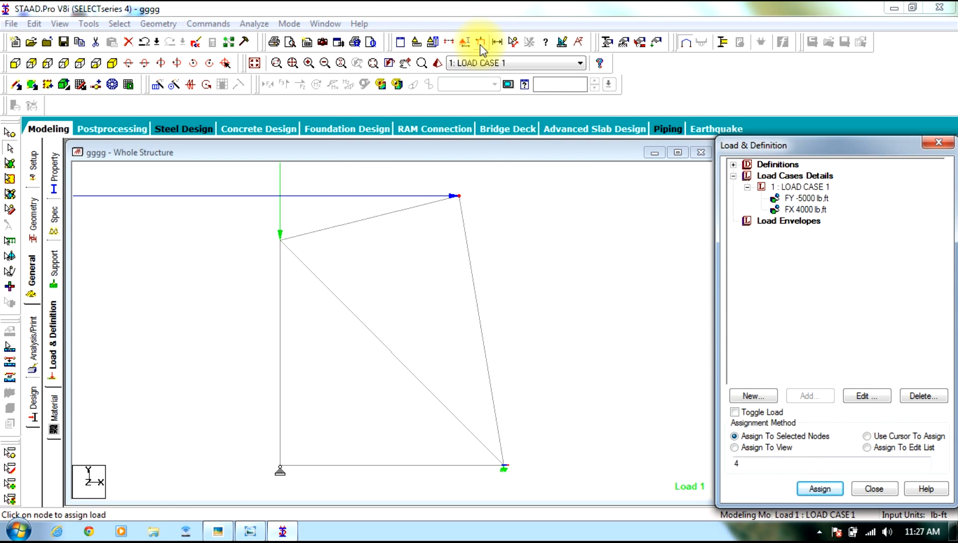
Shorten the displayed load arrows and compare the loaded truss with the reference photo.
{"action": "left_click", "coordinate": [481, 45]}
{"action": "left_click", "coordinate": [608, 242]}
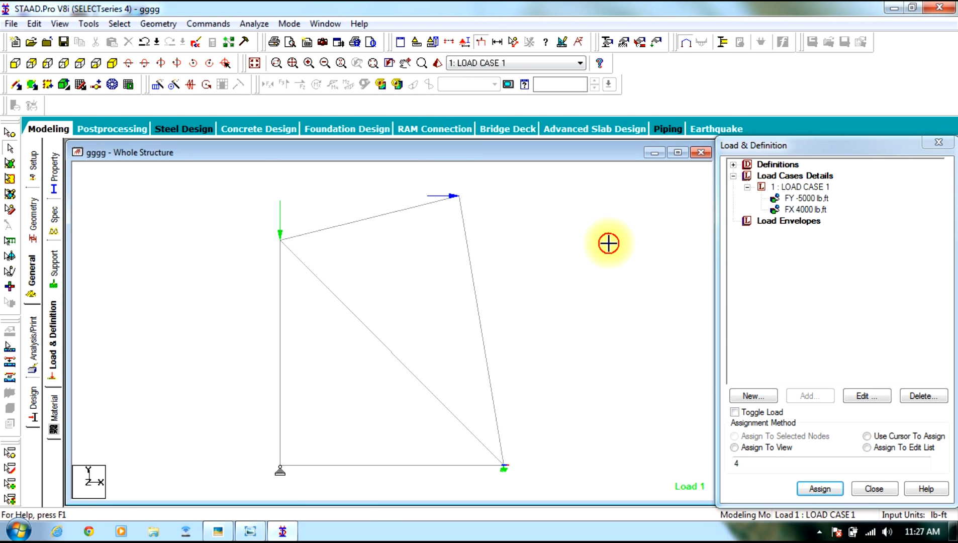
{"action": "left_click", "coordinate": [220, 534]}
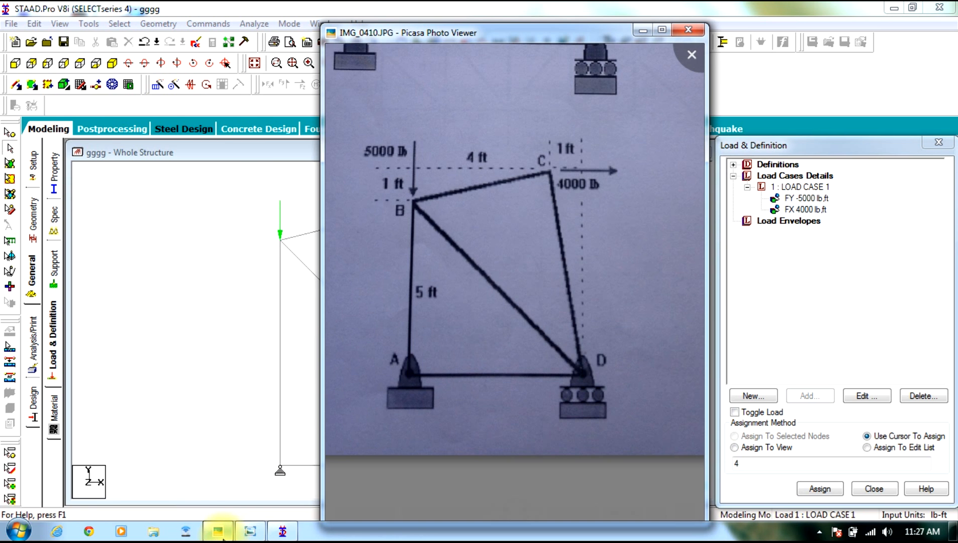
{"action": "left_click", "coordinate": [221, 534]}
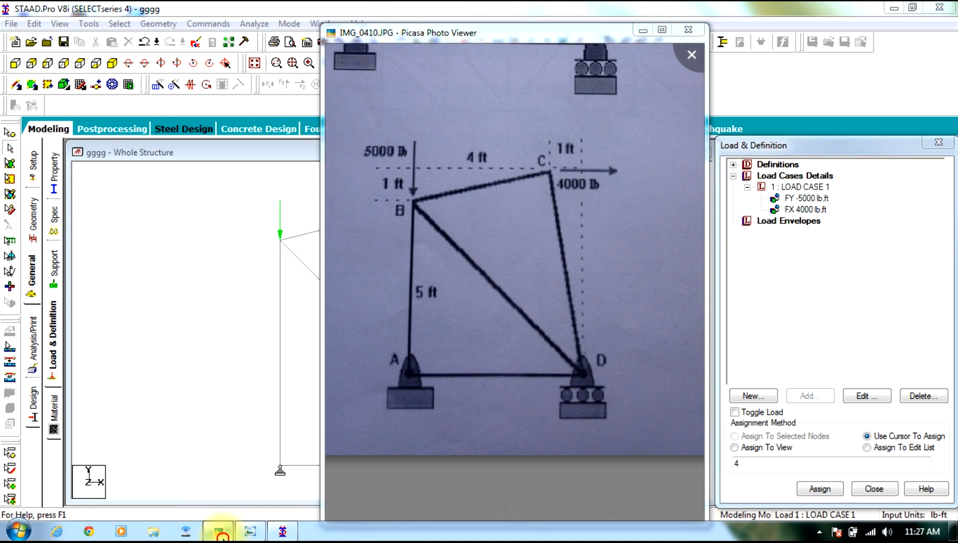
Open the steel design settings for the truss and set the current design code to IS800.
{"action": "left_click", "coordinate": [32, 405]}
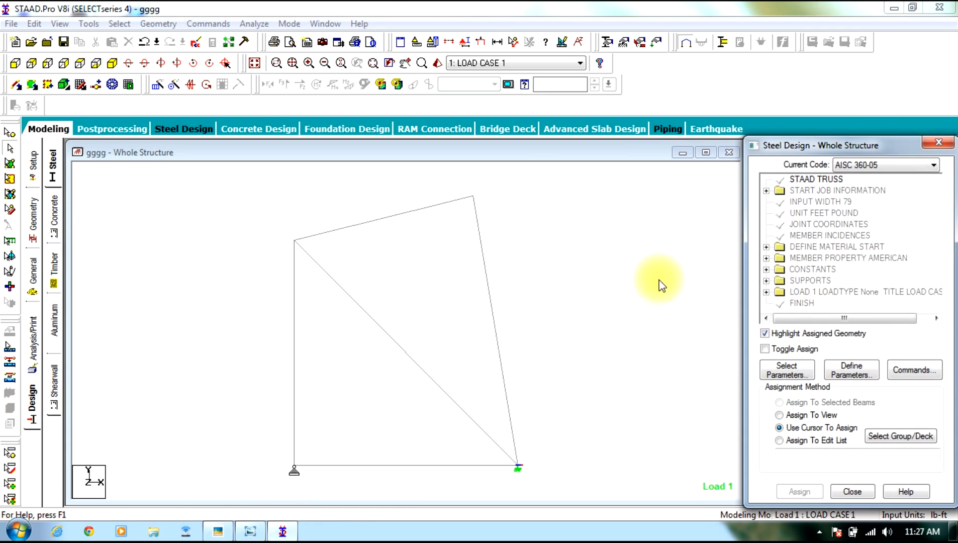
{"action": "left_click", "coordinate": [872, 166]}
{"action": "scroll", "coordinate": [854, 402], "scroll_direction": "down", "scroll_amount": 3}
{"action": "left_click", "coordinate": [855, 443]}
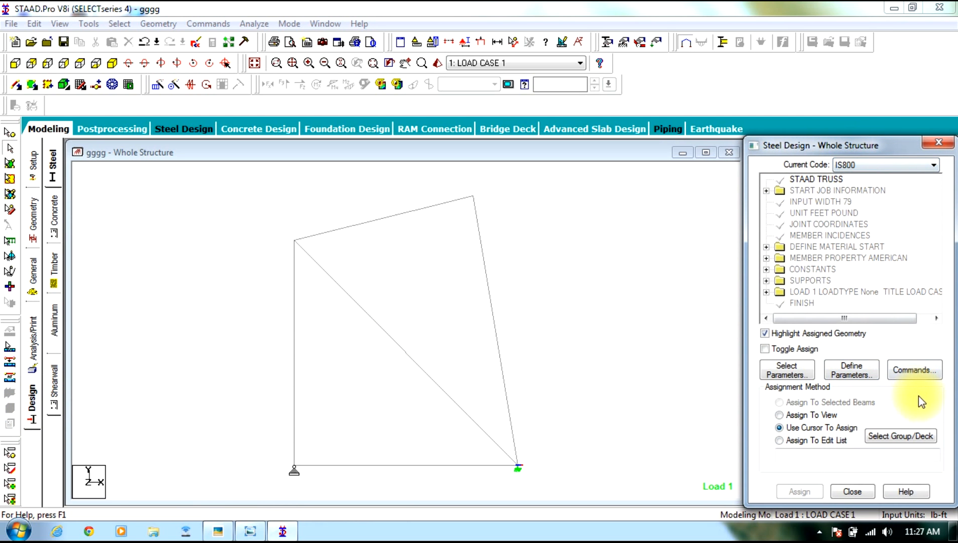
Add the CHECK CODE and TAKE OFF design commands, and finish defining design commands.
{"action": "left_click", "coordinate": [915, 370]}
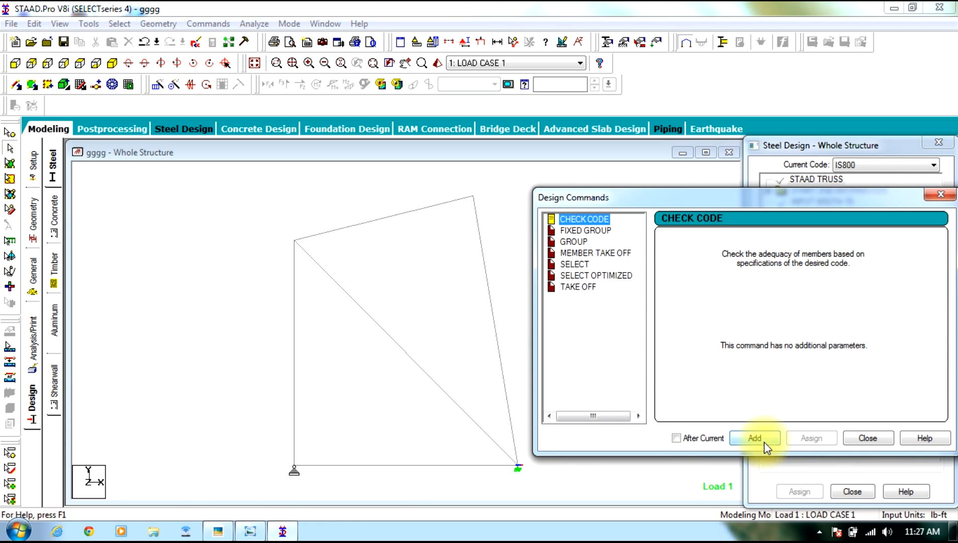
{"action": "left_click", "coordinate": [755, 438]}
{"action": "left_click", "coordinate": [582, 289]}
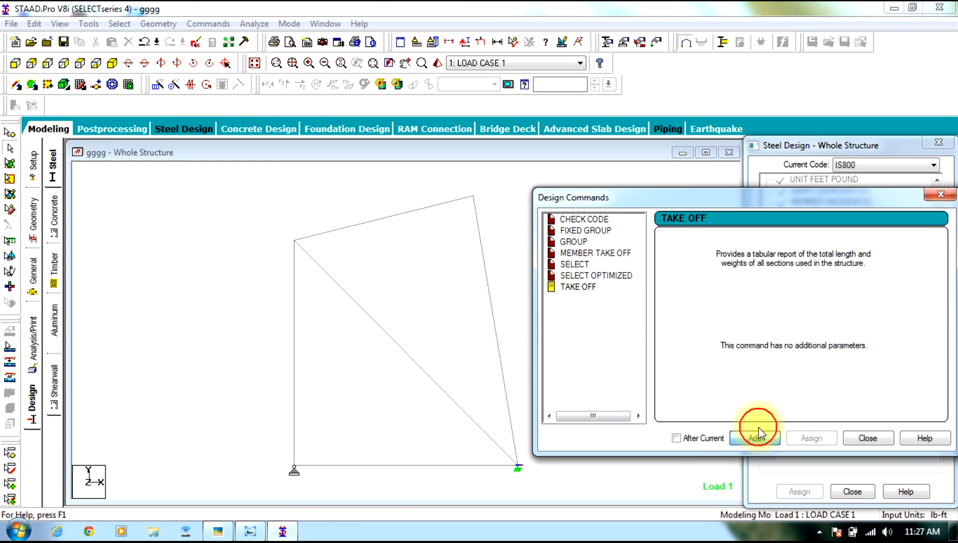
{"action": "left_click", "coordinate": [861, 440]}
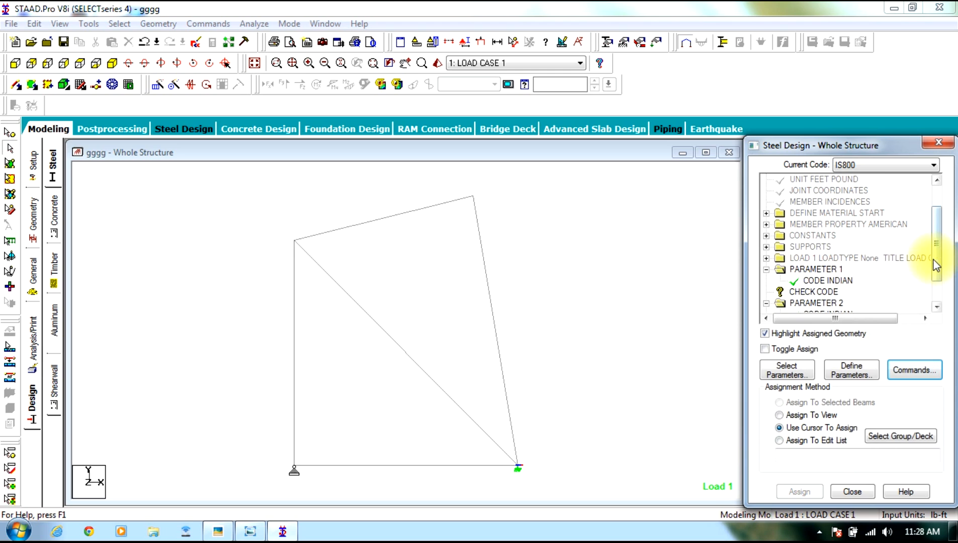
Assign the CHECK CODE command to all members of the truss.
{"action": "left_click_drag", "start_coordinate": [936, 265], "coordinate": [936, 291]}
{"action": "left_click", "coordinate": [791, 258]}
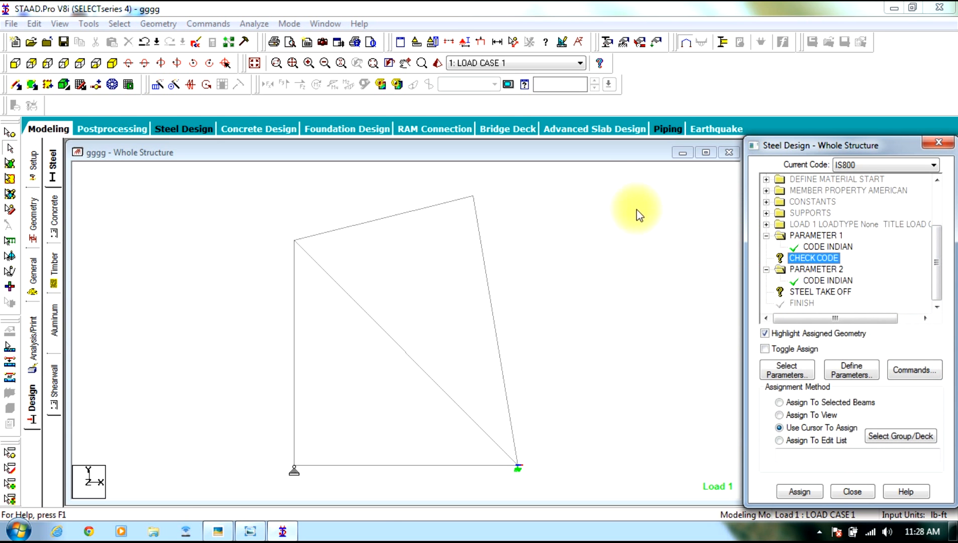
{"action": "left_click", "coordinate": [394, 351]}
{"action": "key", "text": "ctrl+a"}
{"action": "left_click", "coordinate": [800, 491]}
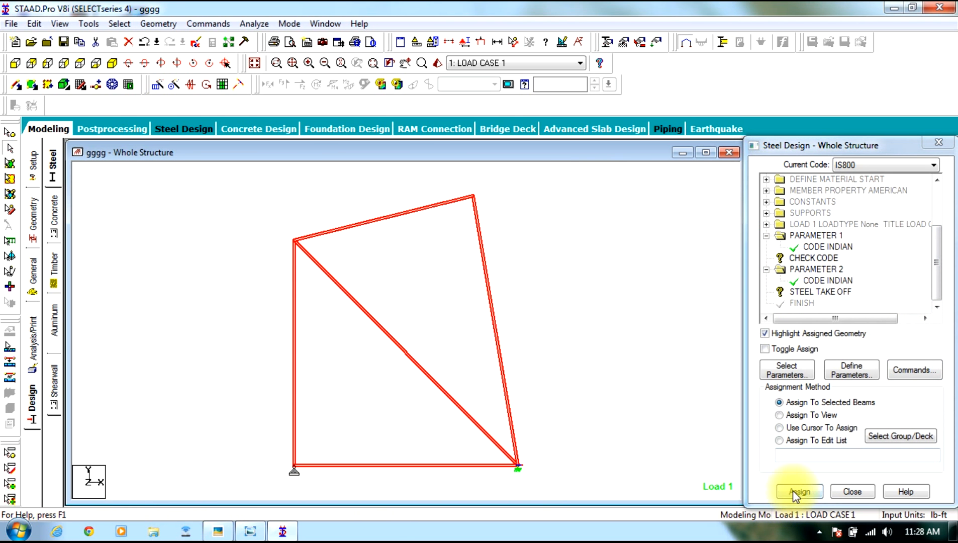
{"action": "left_click", "coordinate": [849, 357]}
Assign the STEEL TAKE OFF command to all members of the truss.
{"action": "left_click", "coordinate": [817, 292]}
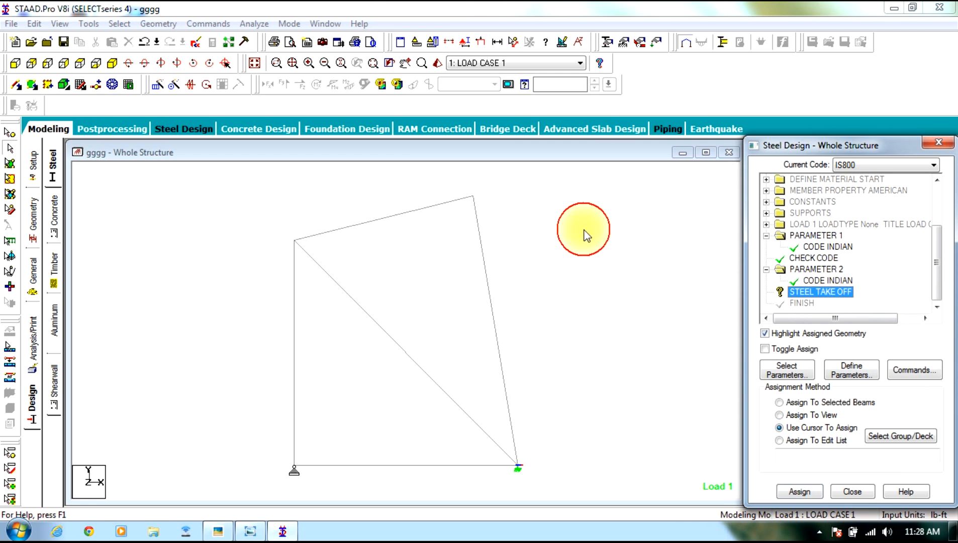
{"action": "left_click", "coordinate": [496, 284]}
{"action": "key", "text": "ctrl+a"}
{"action": "left_click", "coordinate": [799, 492]}
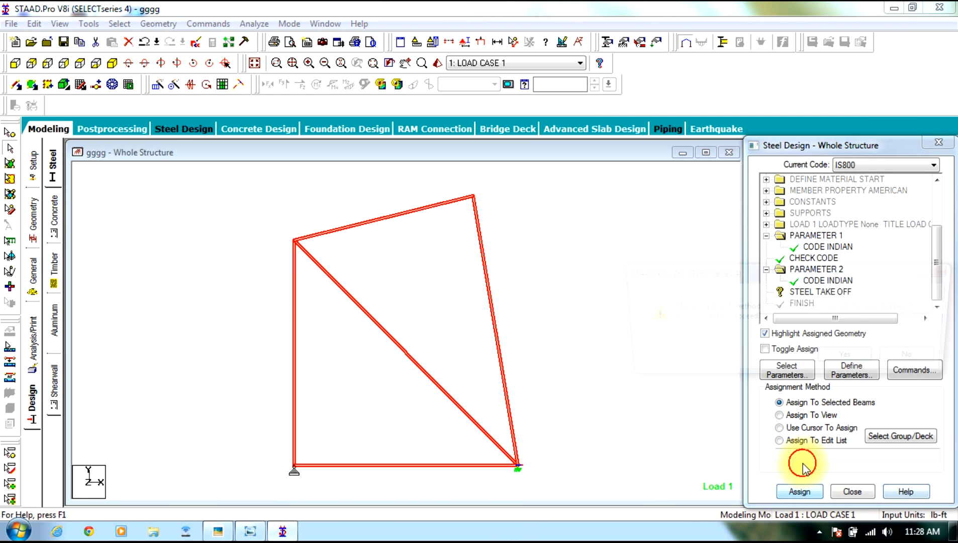
{"action": "left_click", "coordinate": [852, 358]}
Add a Perform Analysis command with the No Print option, and finish defining analysis commands.
{"action": "left_click", "coordinate": [31, 340]}
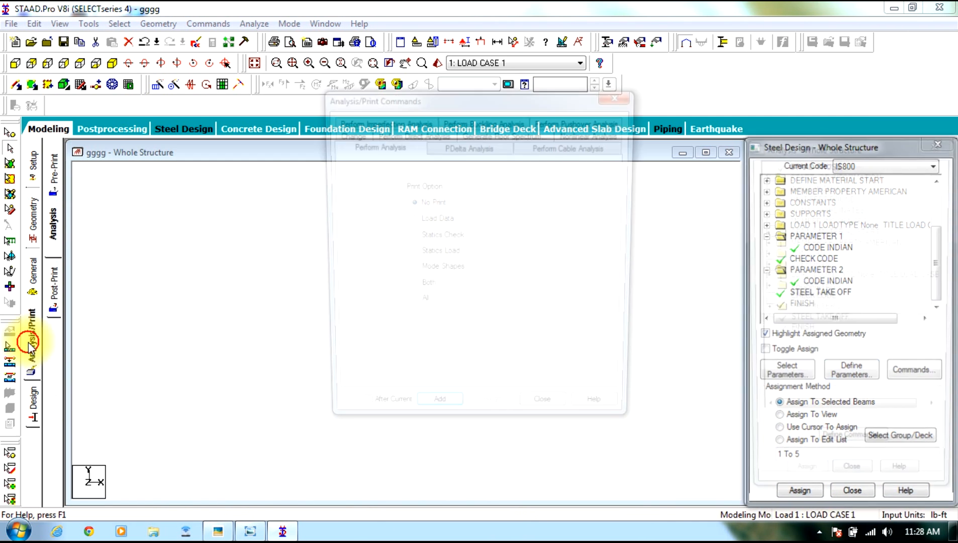
{"action": "left_click", "coordinate": [437, 417]}
{"action": "left_click", "coordinate": [548, 418]}
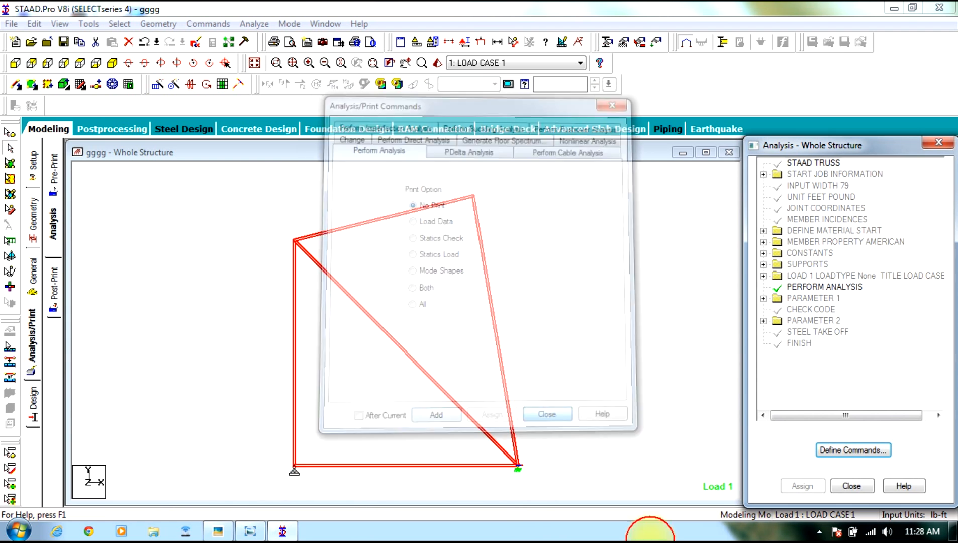
Run the analysis and steel design of the truss, saving the modified structure.
{"action": "left_click", "coordinate": [254, 23]}
{"action": "left_click", "coordinate": [254, 39]}
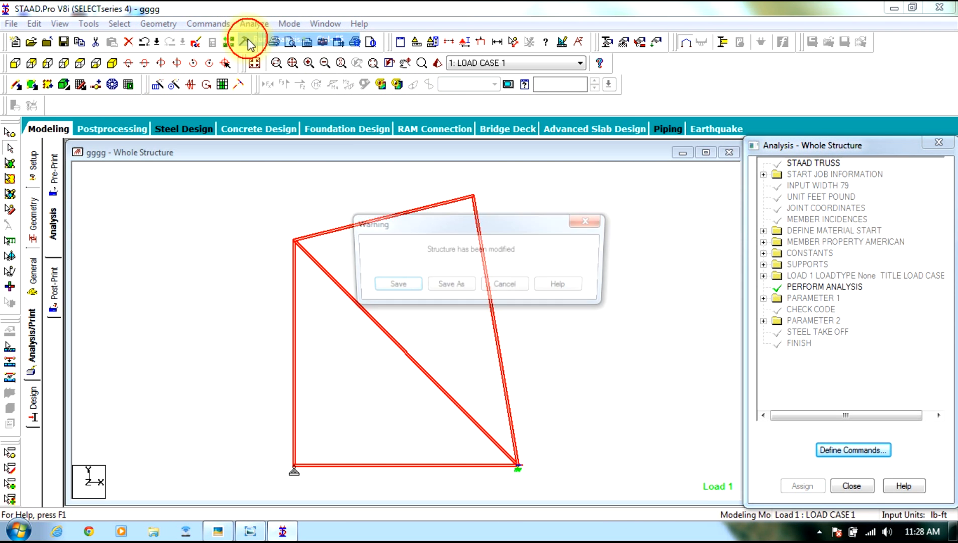
{"action": "left_click", "coordinate": [402, 295]}
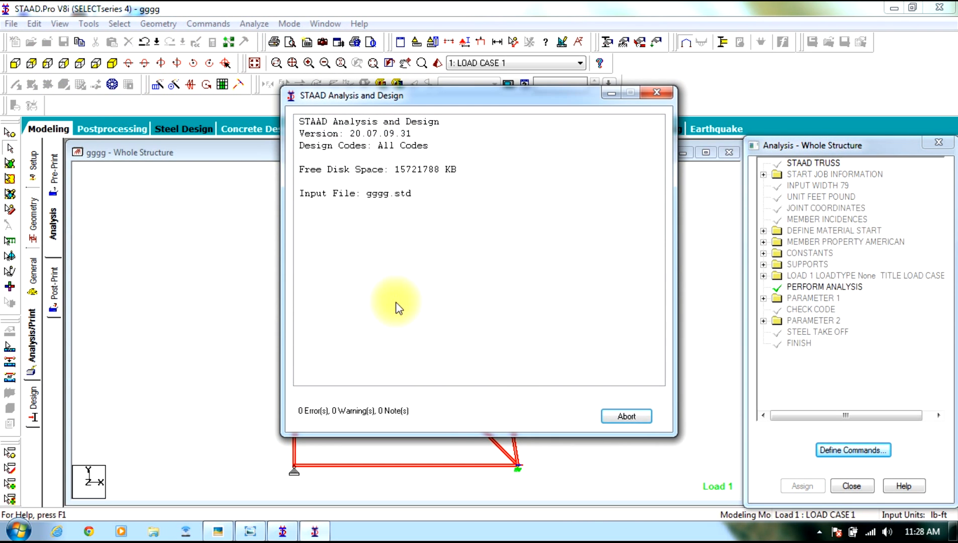
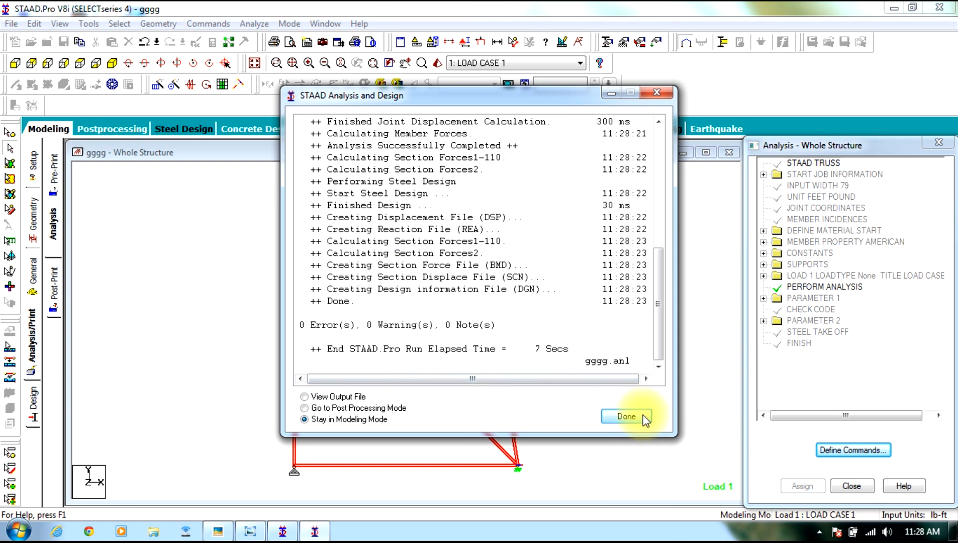
Close the finished analysis run and select the beams that failed the steel design check.
{"action": "left_click", "coordinate": [639, 417]}
{"action": "left_click", "coordinate": [119, 23]}
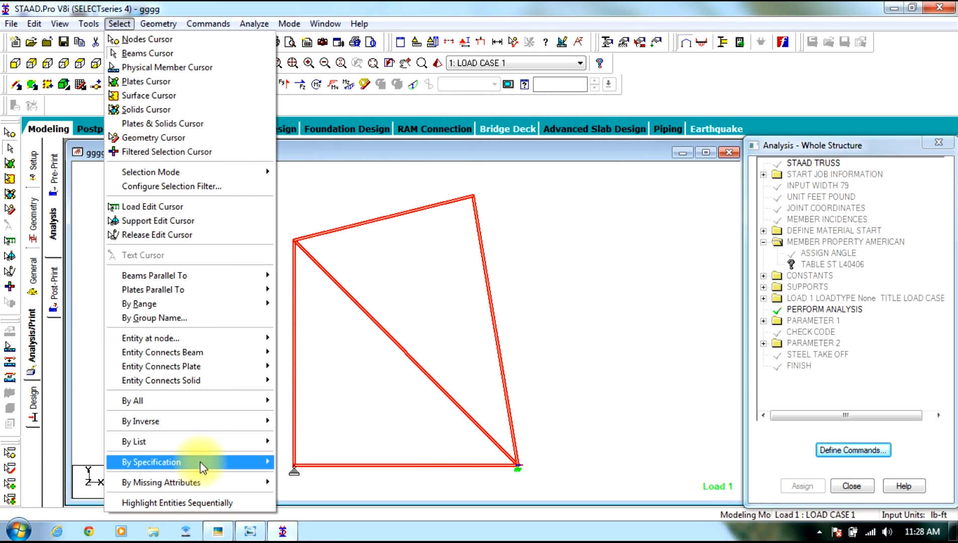
{"action": "mouse_move", "coordinate": [200, 461]}
{"action": "left_click", "coordinate": [323, 392]}
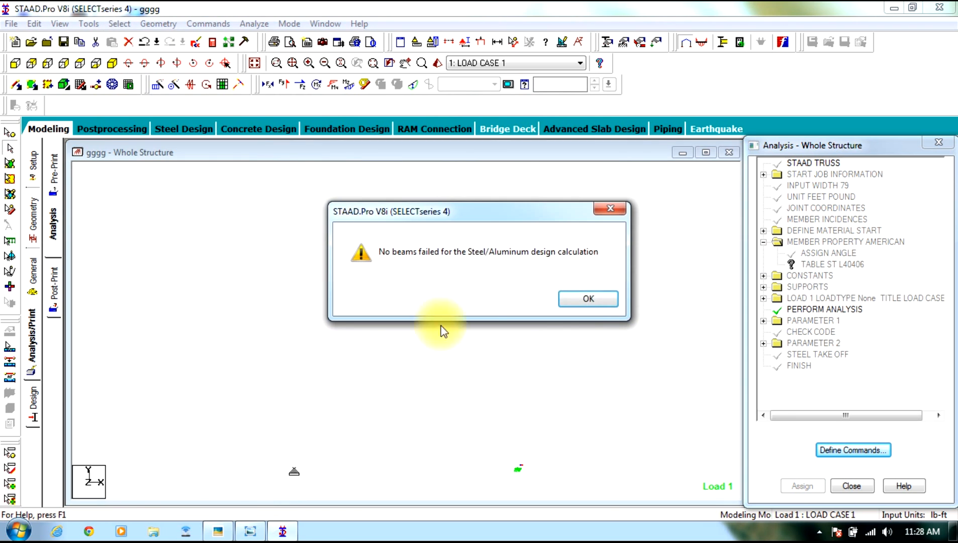
{"action": "left_click", "coordinate": [590, 301]}
Check the assigned member sections and show the displacement results for load case 1 in a maximized whole-structure view.
{"action": "left_click", "coordinate": [31, 271]}
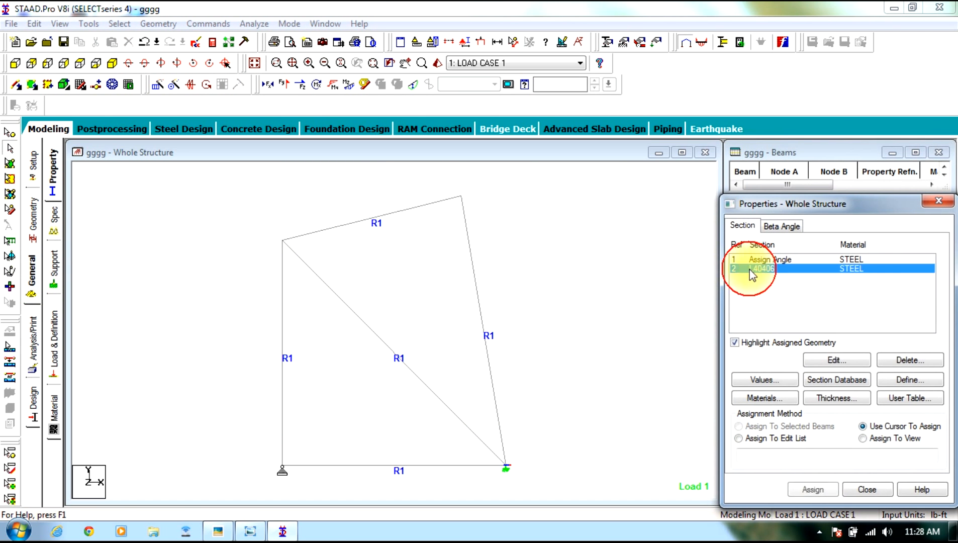
{"action": "left_click", "coordinate": [161, 126]}
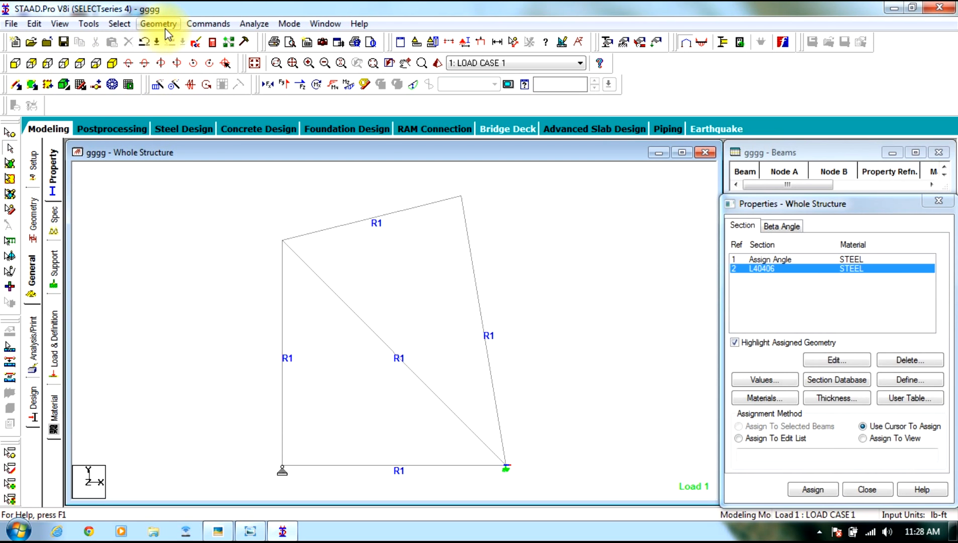
{"action": "left_click", "coordinate": [132, 128]}
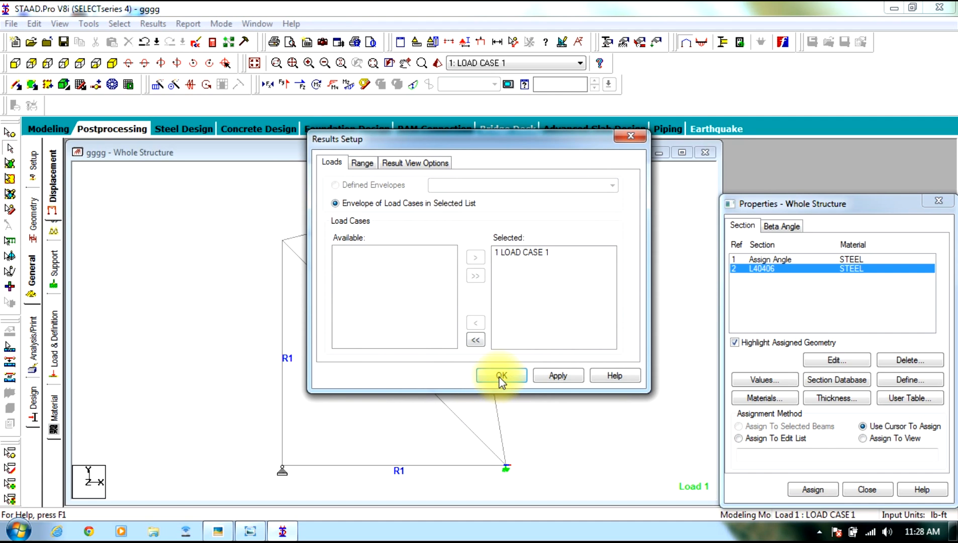
{"action": "left_click", "coordinate": [501, 378]}
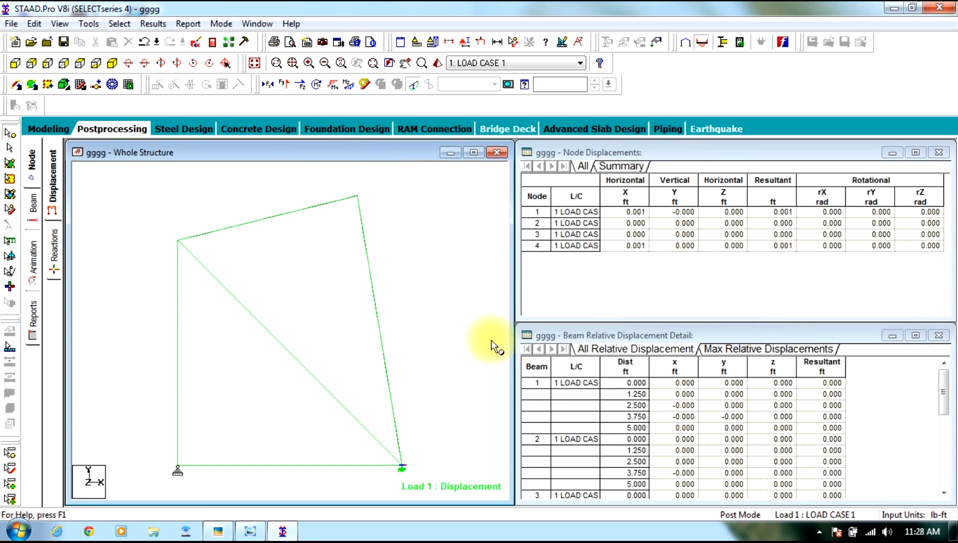
{"action": "left_click", "coordinate": [473, 155]}
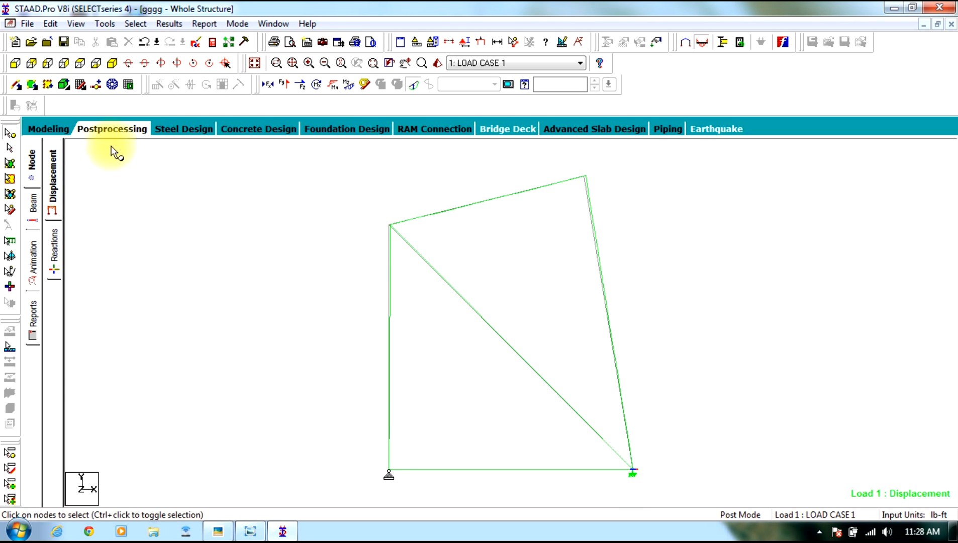
Close the IMG_0410 truss photo and examine the dimensions, loads and supports of the truss in IMG_0411.
{"action": "left_click", "coordinate": [218, 532]}
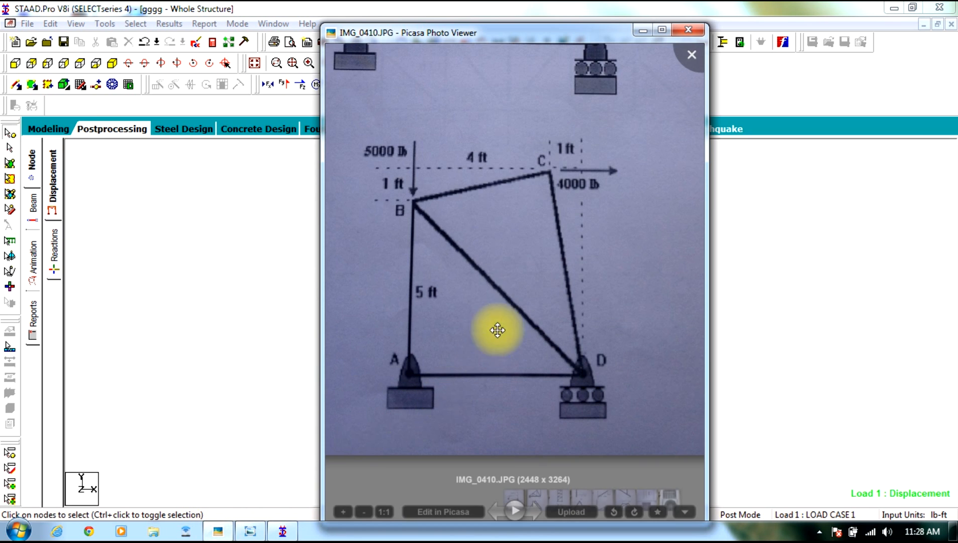
{"action": "left_click", "coordinate": [689, 29]}
{"action": "left_click", "coordinate": [214, 537]}
{"action": "left_click_drag", "start_coordinate": [454, 236], "coordinate": [473, 366]}
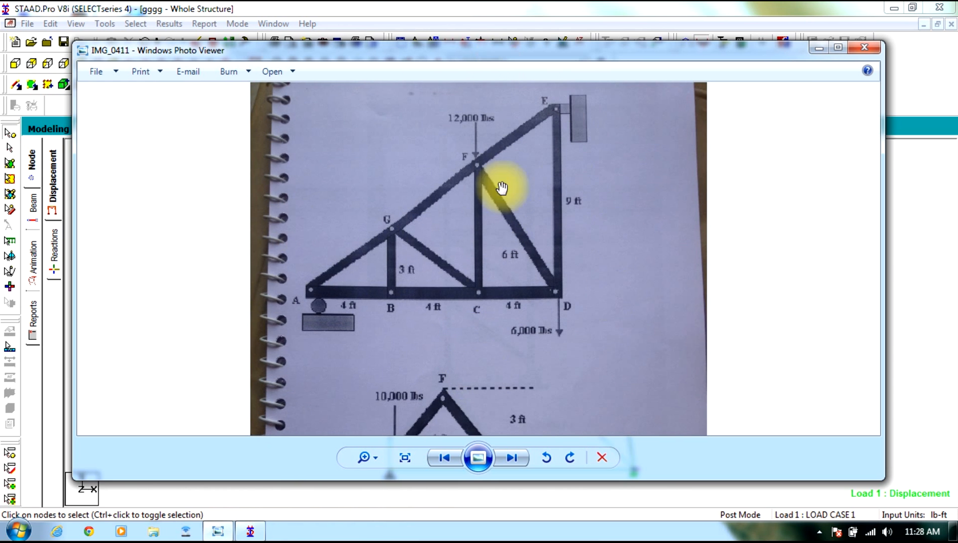
{"action": "scroll", "coordinate": [543, 175], "scroll_direction": "up", "scroll_amount": 2}
{"action": "left_click_drag", "start_coordinate": [543, 175], "coordinate": [555, 210]}
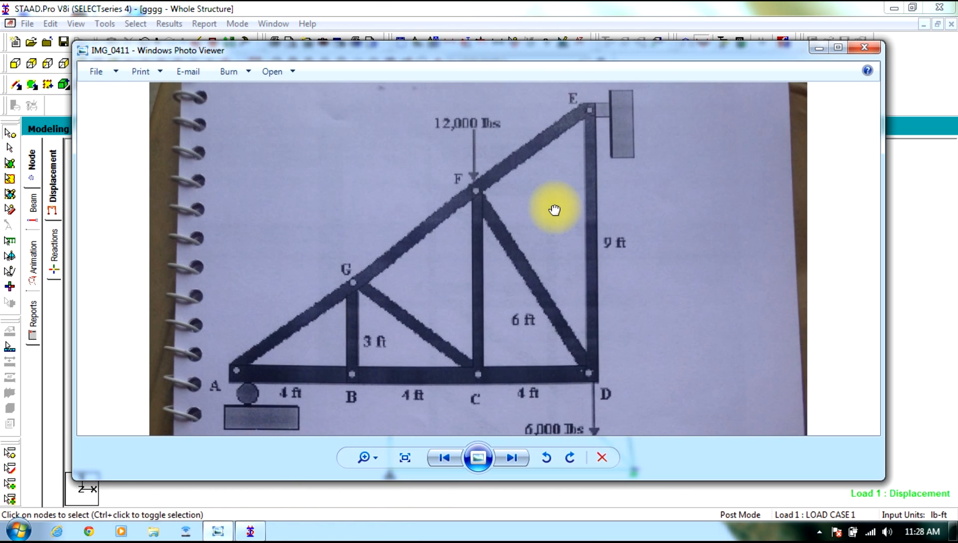
{"action": "left_click", "coordinate": [819, 48]}
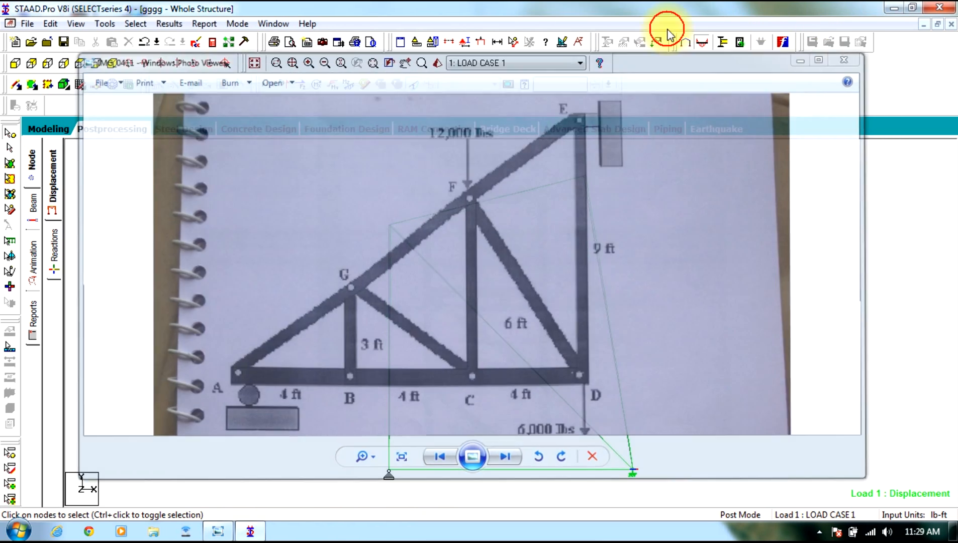
Start a new Truss structure with the file name ydzffdx.
{"action": "left_click", "coordinate": [23, 25]}
{"action": "left_click", "coordinate": [24, 35]}
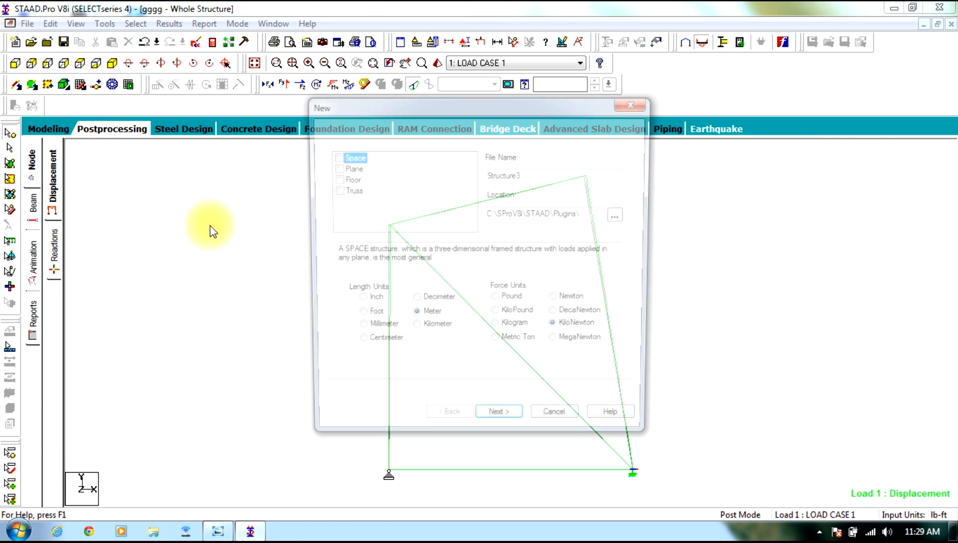
{"action": "left_click", "coordinate": [351, 191]}
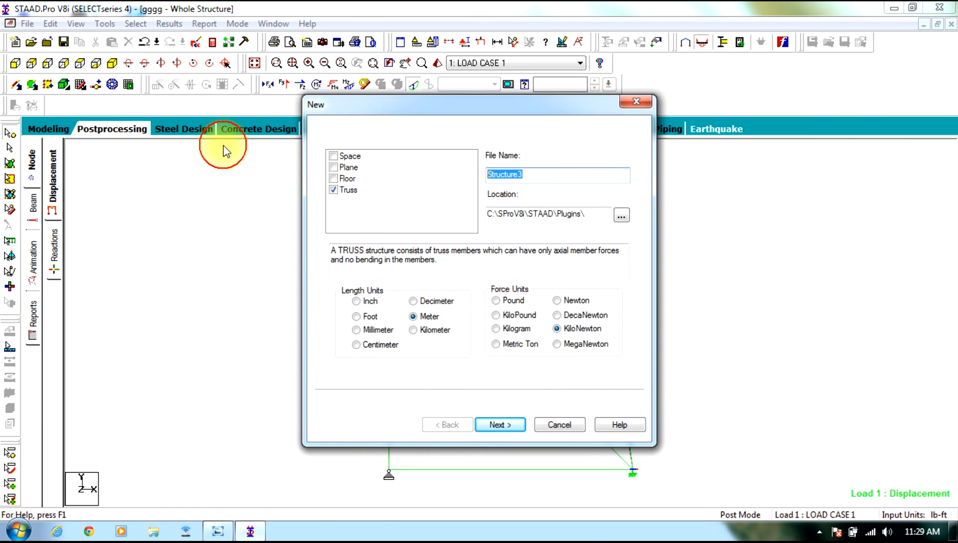
{"action": "type", "text": "ydzffdx"}
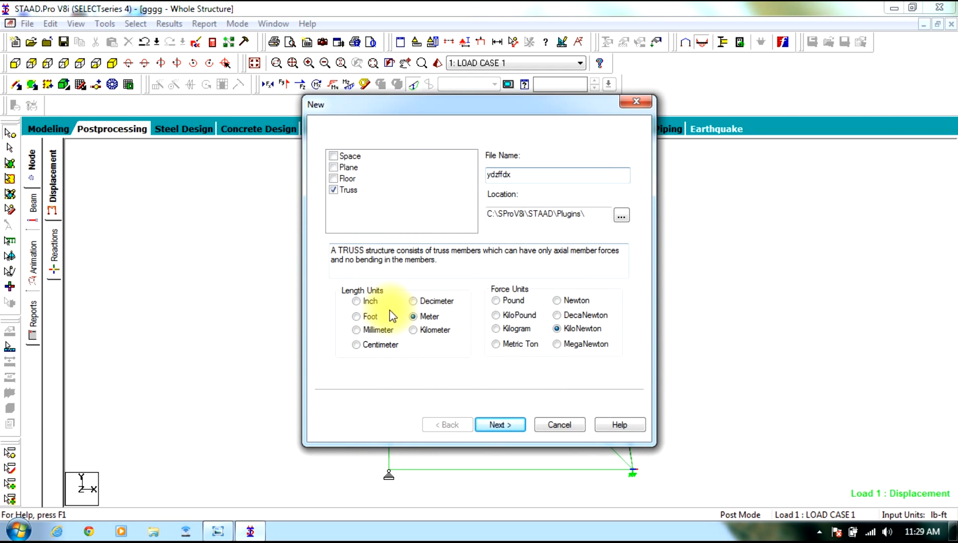
Set the length unit to foot and the force unit to pound, and create the file ready for adding beams.
{"action": "left_click", "coordinate": [217, 532]}
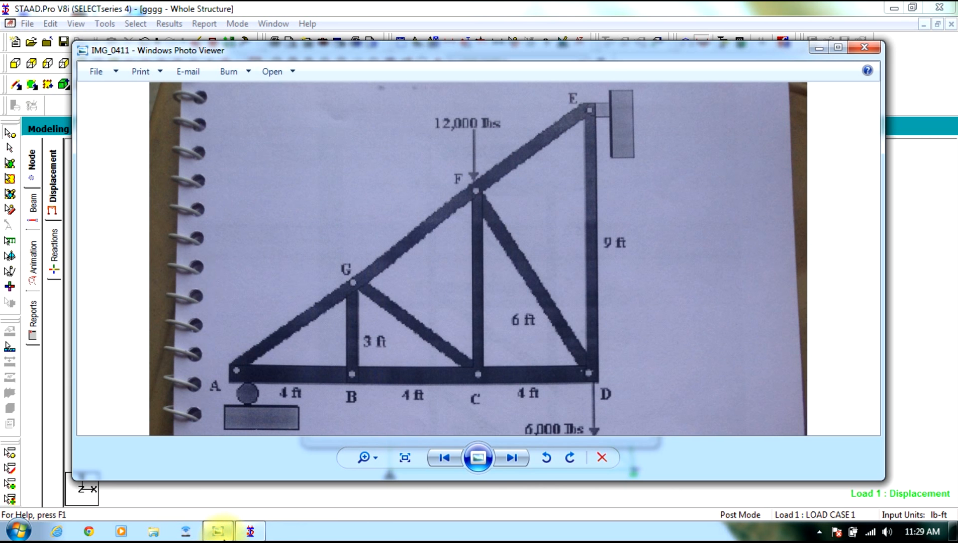
{"action": "left_click", "coordinate": [218, 532]}
{"action": "left_click", "coordinate": [356, 316]}
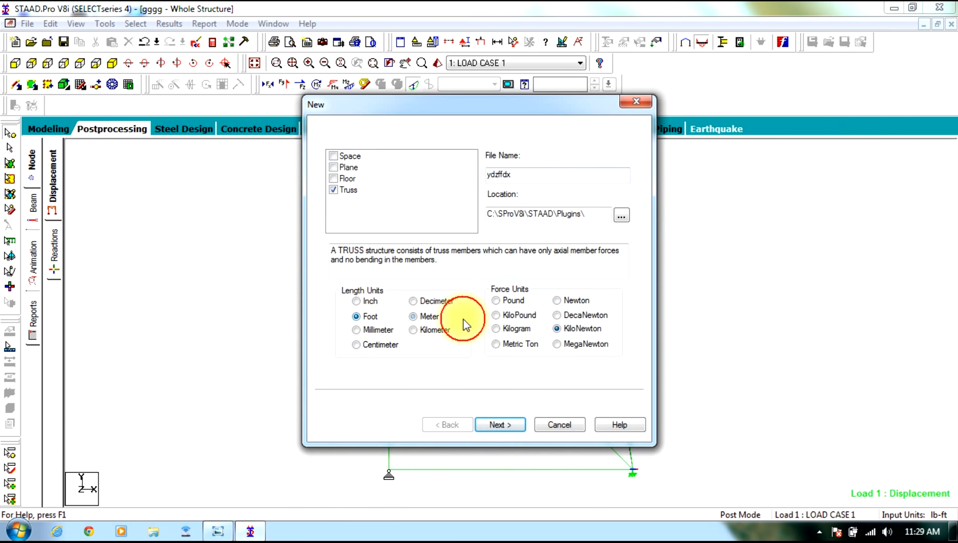
{"action": "left_click", "coordinate": [512, 301]}
{"action": "left_click", "coordinate": [496, 425]}
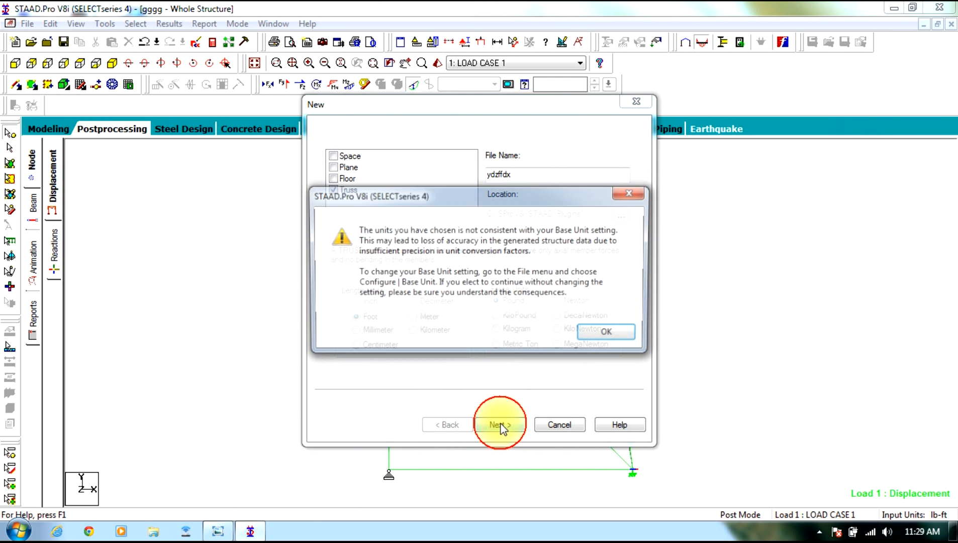
{"action": "left_click", "coordinate": [610, 335]}
{"action": "left_click", "coordinate": [498, 425]}
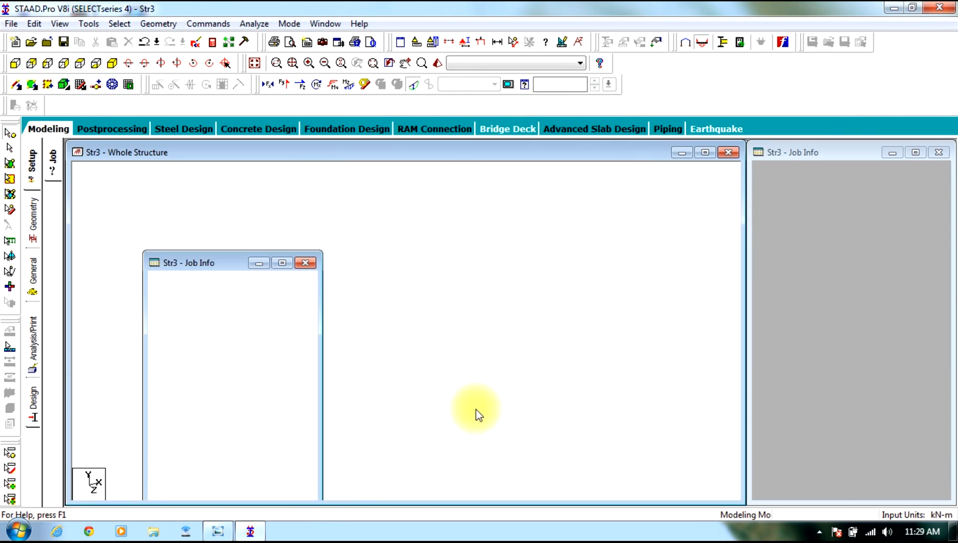
Switch to the front view and extend the default X-Y snap grid to 12 construction lines along X.
{"action": "left_click", "coordinate": [15, 62]}
{"action": "left_click", "coordinate": [220, 532]}
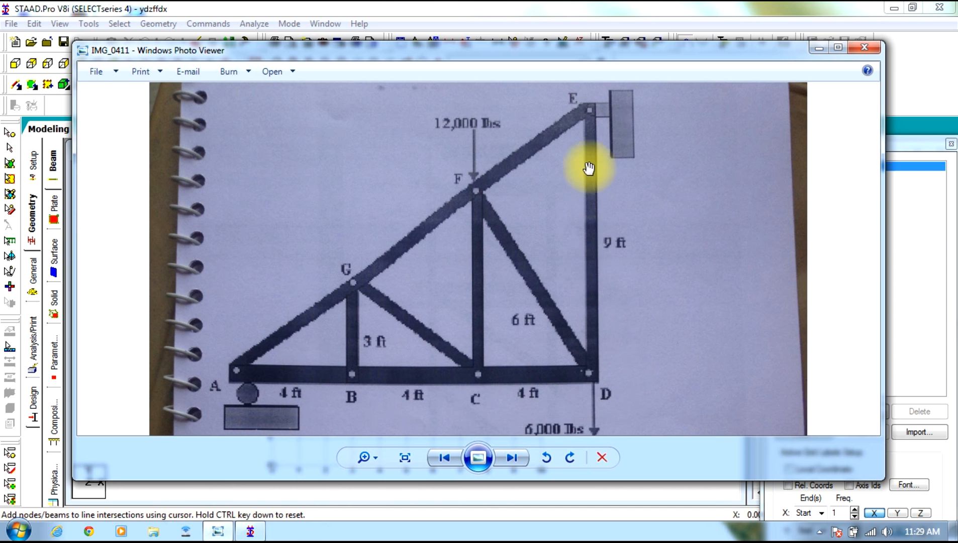
{"action": "left_click", "coordinate": [820, 46]}
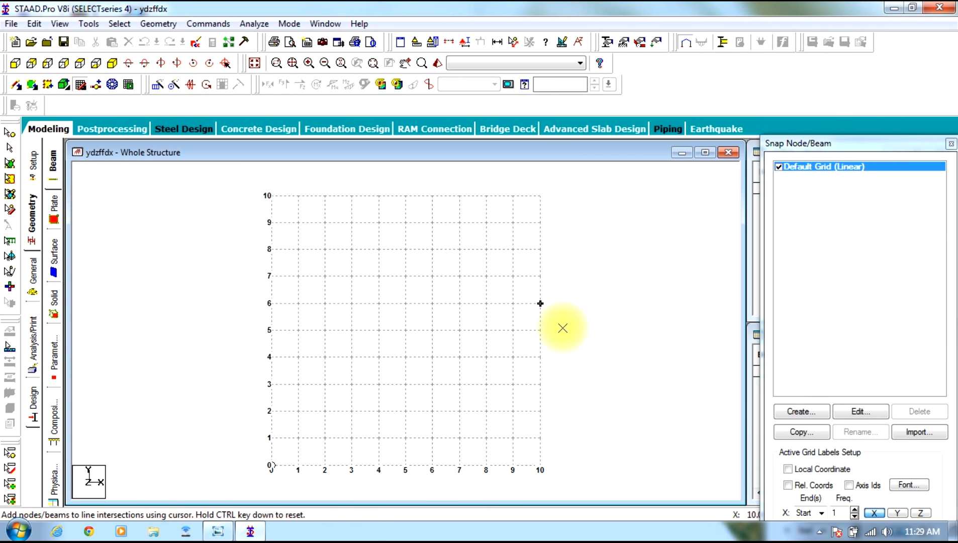
{"action": "left_click", "coordinate": [876, 414]}
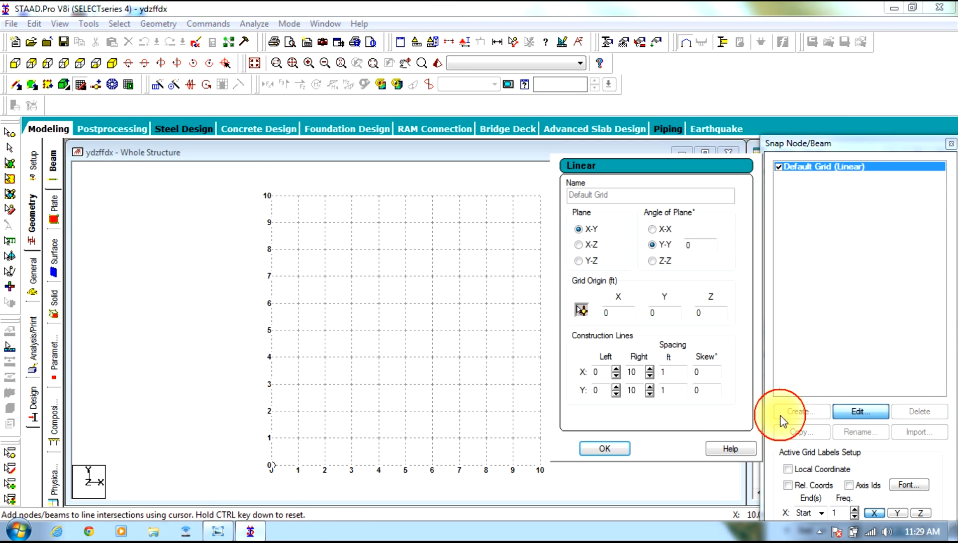
{"action": "type", "text": "12"}
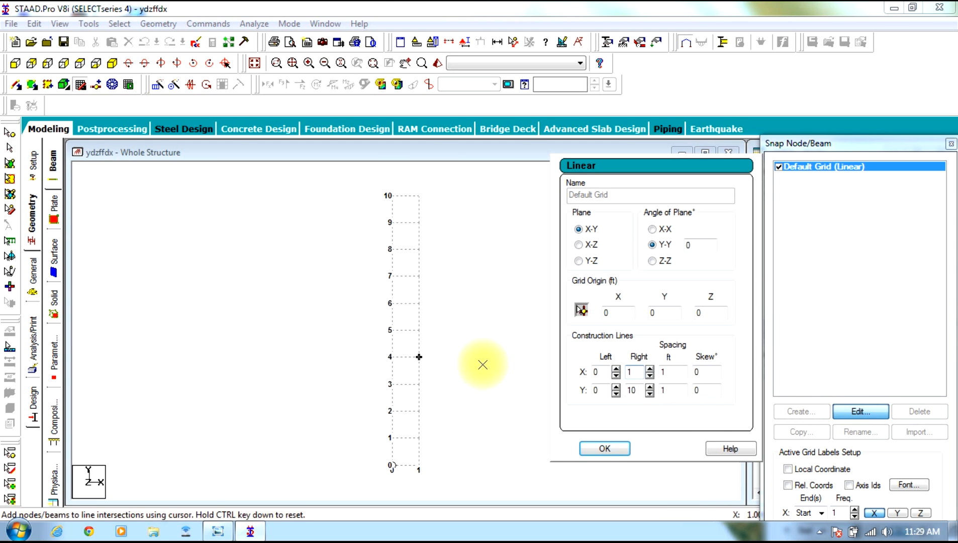
{"action": "left_click", "coordinate": [605, 448]}
{"action": "left_click", "coordinate": [245, 464]}
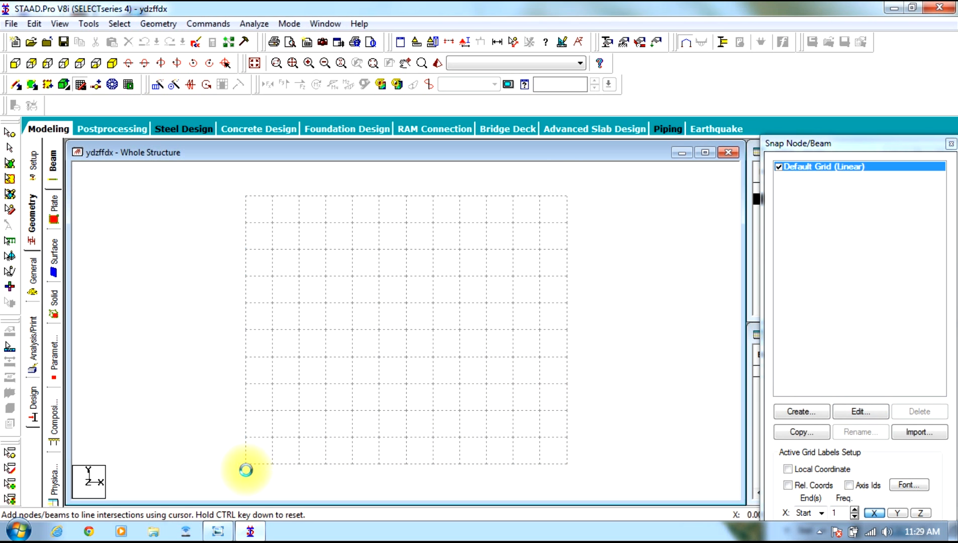
{"action": "left_click", "coordinate": [325, 463]}
{"action": "left_click", "coordinate": [406, 464]}
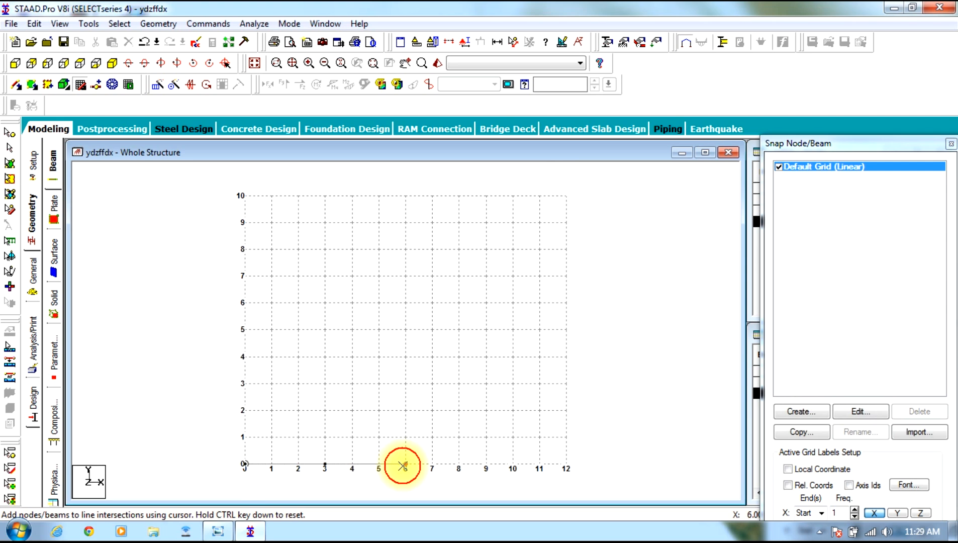
{"action": "left_click", "coordinate": [485, 463]}
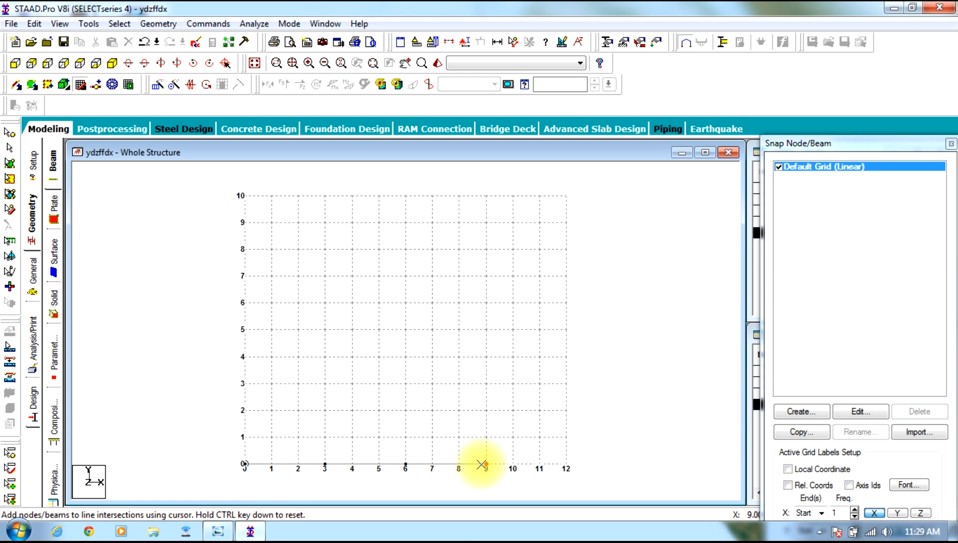
{"action": "left_click", "coordinate": [217, 532]}
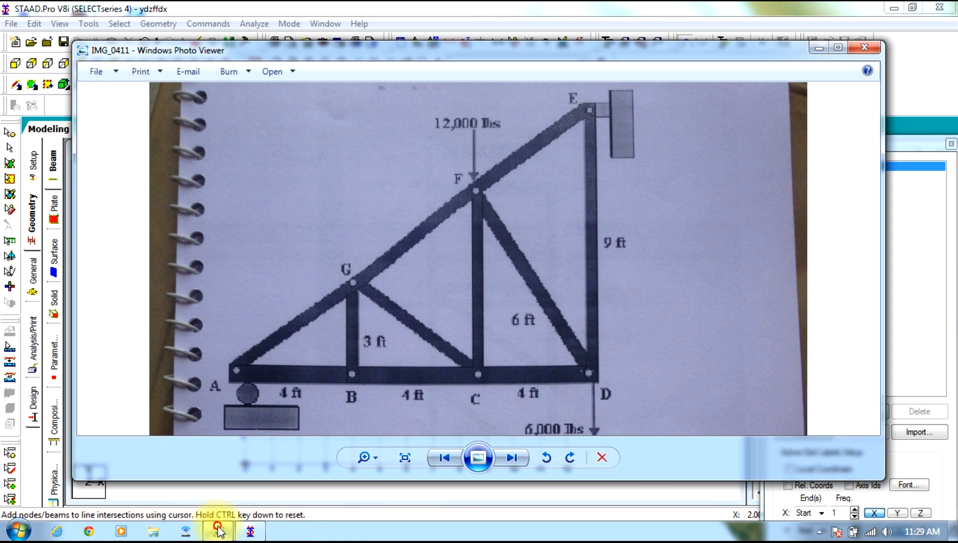
{"action": "left_click", "coordinate": [218, 531]}
{"action": "right_click", "coordinate": [526, 471]}
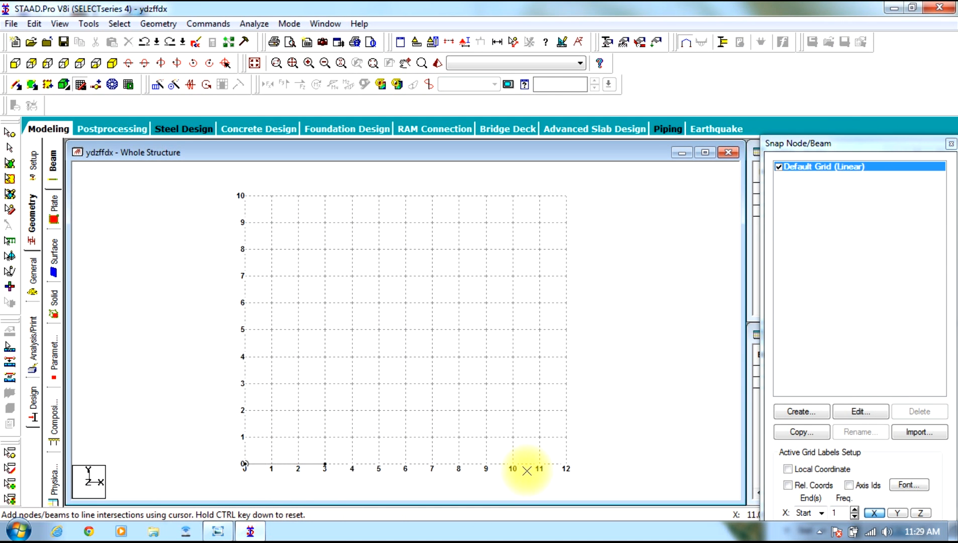
{"action": "left_click", "coordinate": [287, 464]}
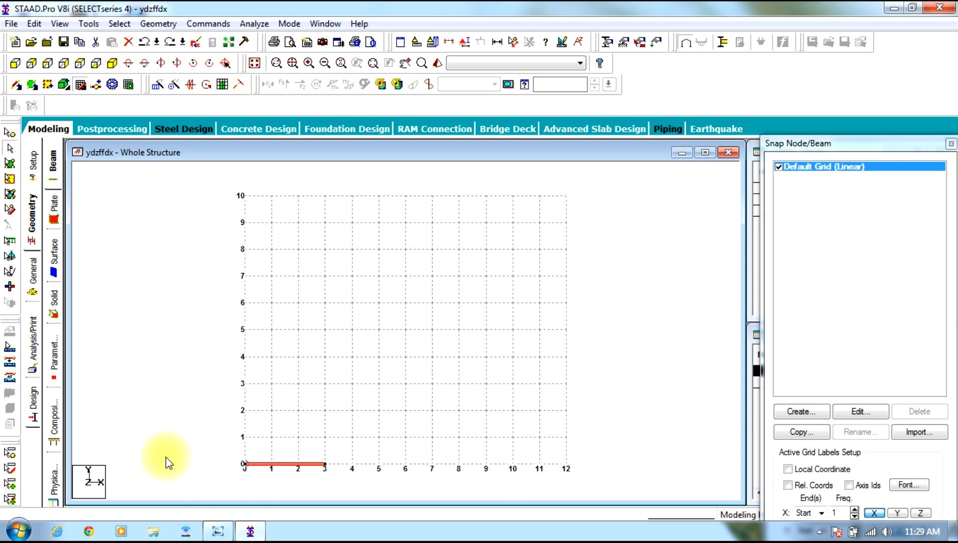
{"action": "key", "text": "Delete"}
{"action": "key", "text": "Return"}
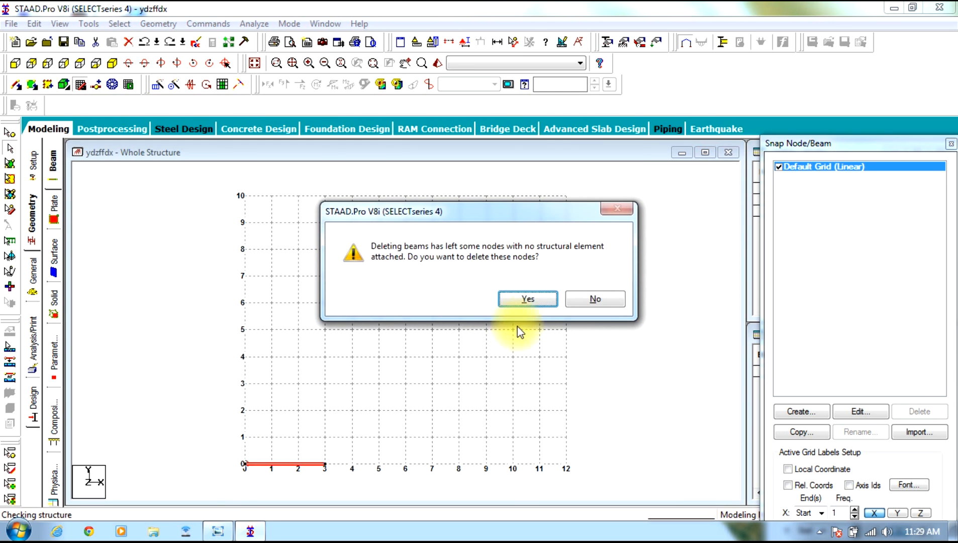
{"action": "key", "text": "Return"}
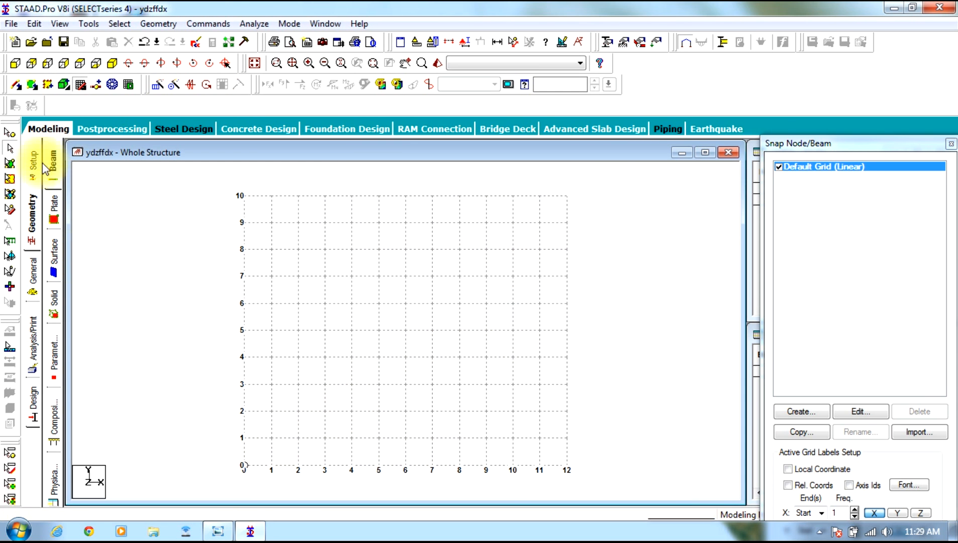
Draw the bottom chord with nodes at X = 0, 4, 8 and 12 ft and a 9 ft vertical member at X = 12, checking the truss photo.
{"action": "left_click", "coordinate": [81, 86]}
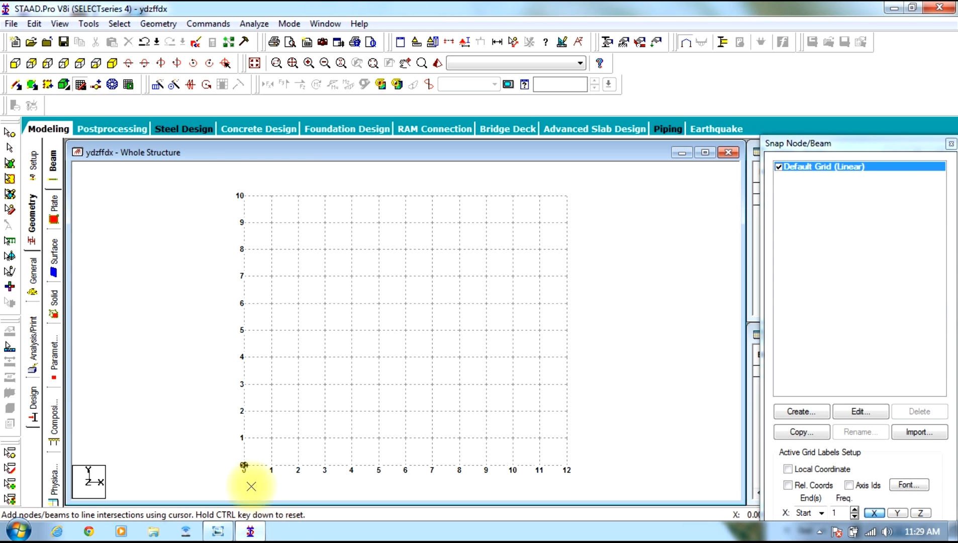
{"action": "left_click", "coordinate": [352, 463]}
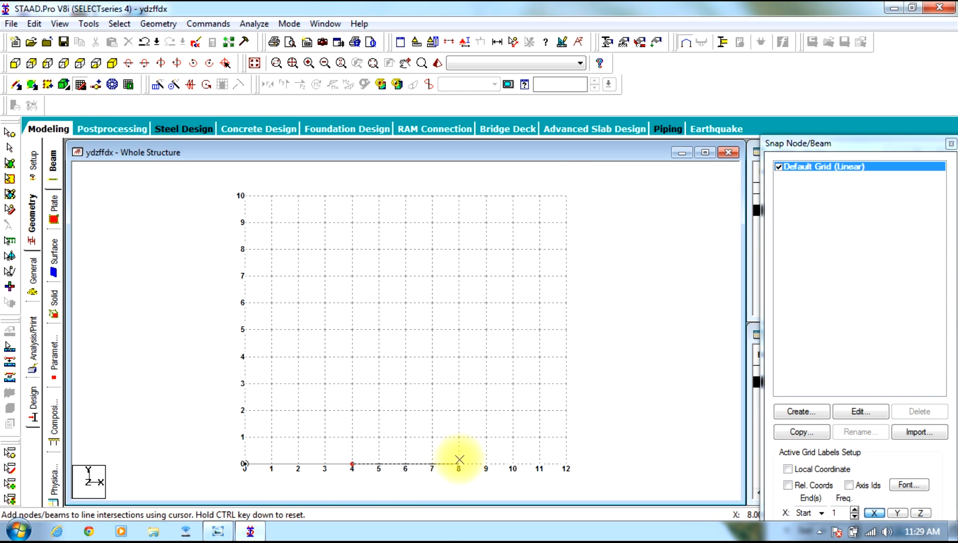
{"action": "left_click", "coordinate": [566, 463]}
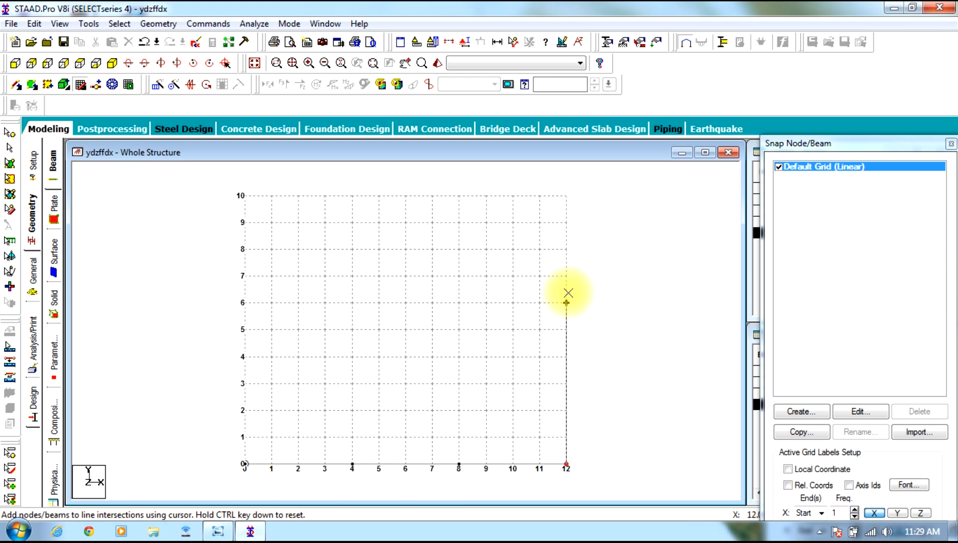
{"action": "left_click", "coordinate": [565, 224]}
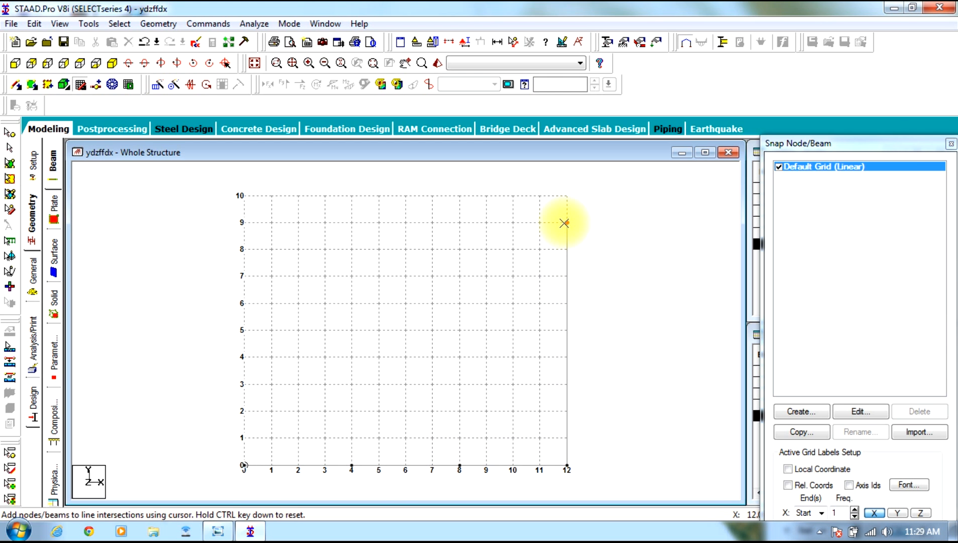
{"action": "left_click", "coordinate": [219, 529]}
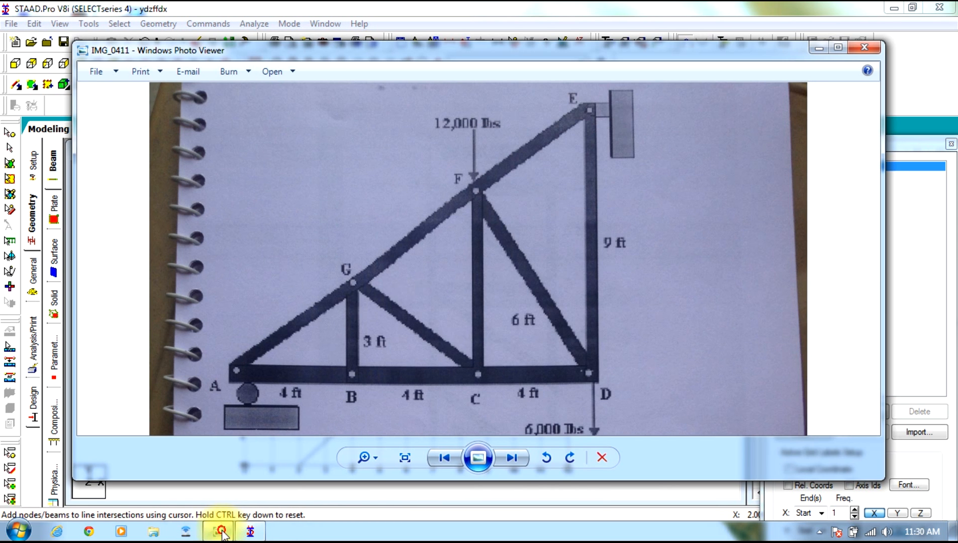
Draw the sloping top chord from the node at X = 12, Y = 9 to the origin, checking the truss photo.
{"action": "left_click", "coordinate": [222, 532]}
{"action": "left_click", "coordinate": [243, 466]}
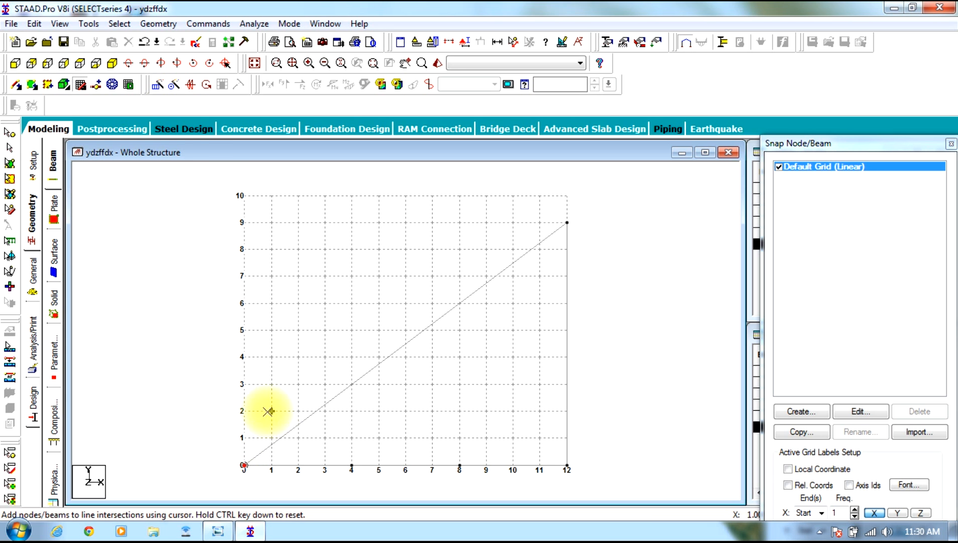
{"action": "left_click", "coordinate": [220, 532]}
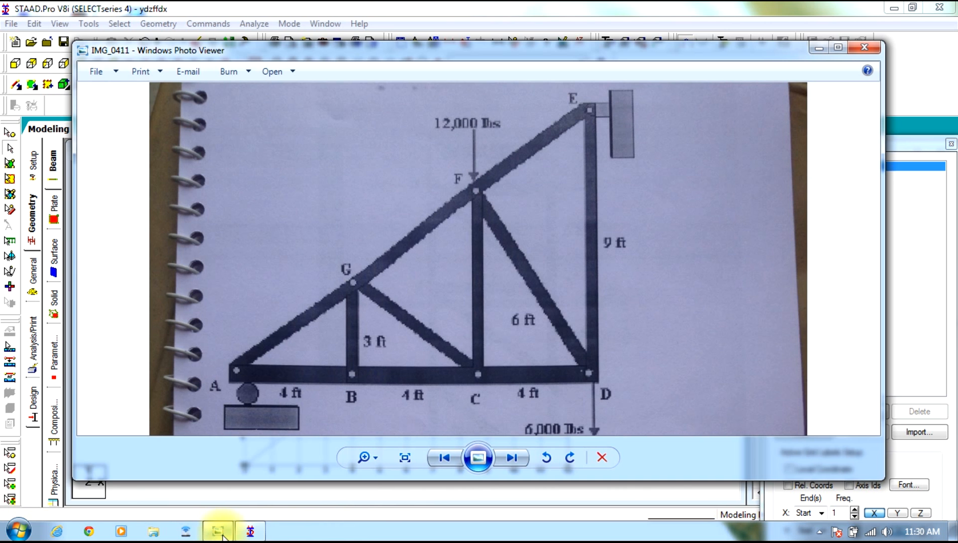
{"action": "left_click", "coordinate": [220, 532]}
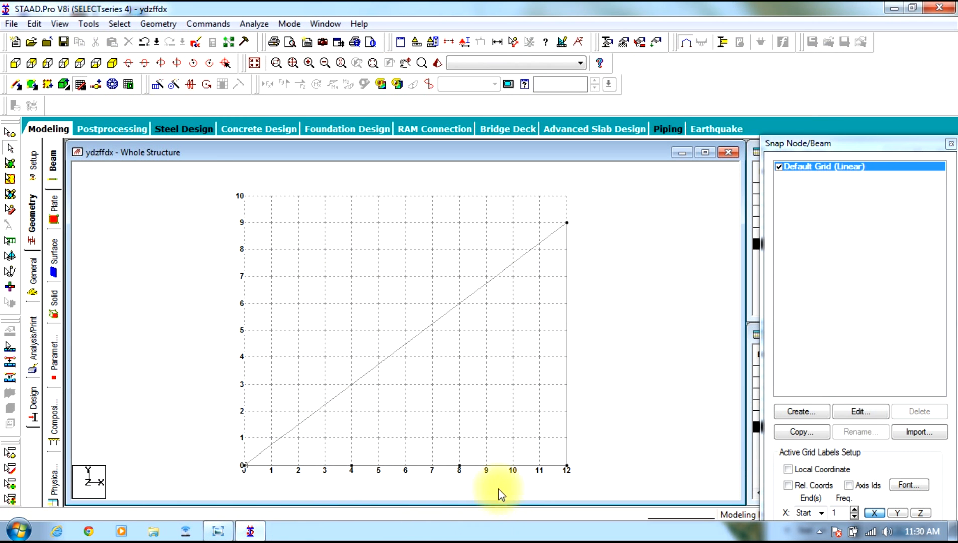
Draw construction beams rising at X = 4 and X = 8 to Y = 7, joined horizontally, and close the snap grid.
{"action": "left_click", "coordinate": [76, 88]}
{"action": "left_click", "coordinate": [76, 88]}
{"action": "left_click", "coordinate": [459, 466]}
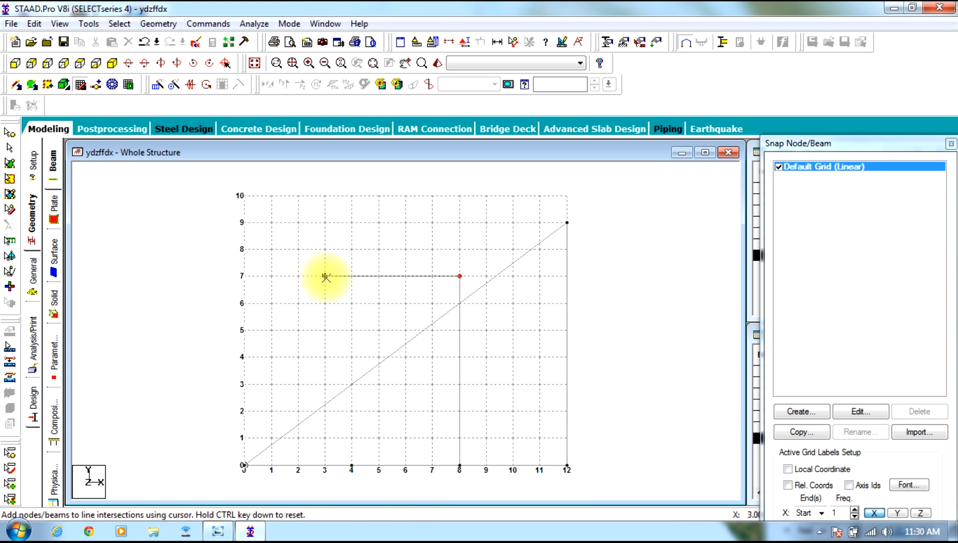
{"action": "left_click", "coordinate": [352, 276]}
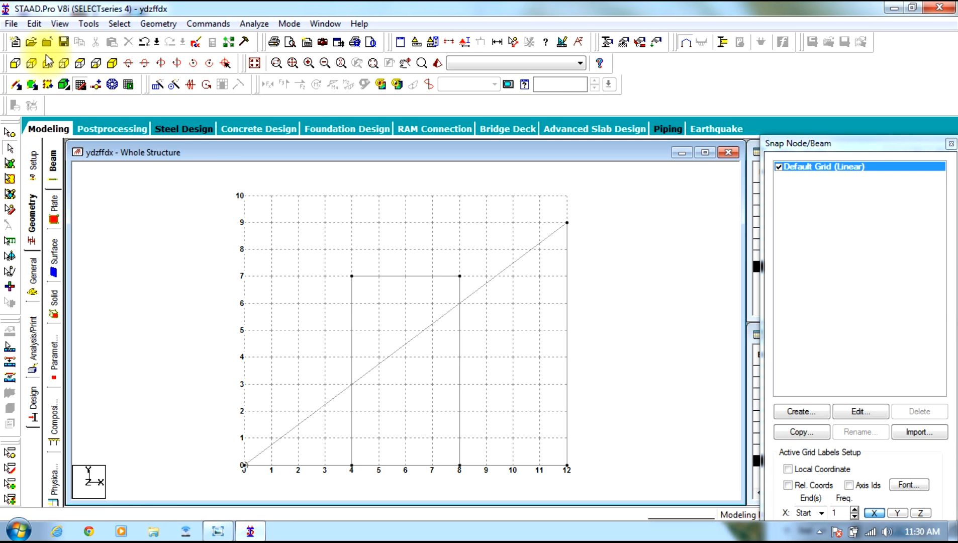
{"action": "left_click", "coordinate": [81, 84]}
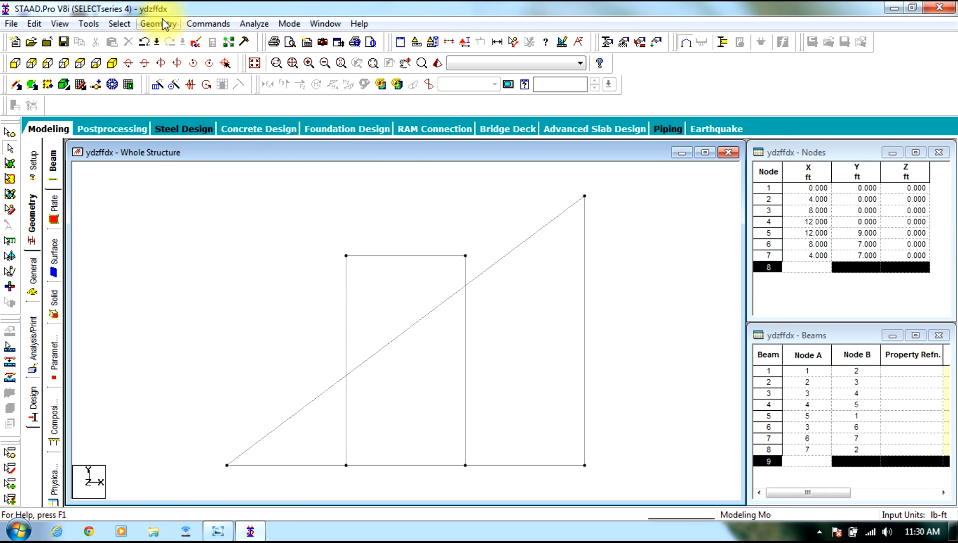
Select all members and intersect them where the verticals cross the sloping top chord.
{"action": "left_click_drag", "start_coordinate": [672, 160], "coordinate": [190, 492]}
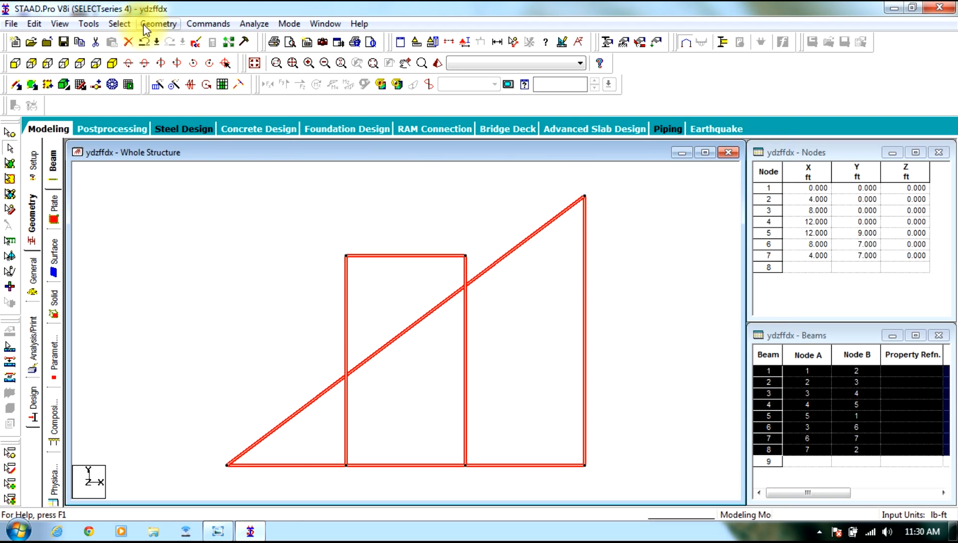
{"action": "left_click", "coordinate": [157, 24]}
{"action": "mouse_move", "coordinate": [297, 361]}
{"action": "left_click", "coordinate": [332, 358]}
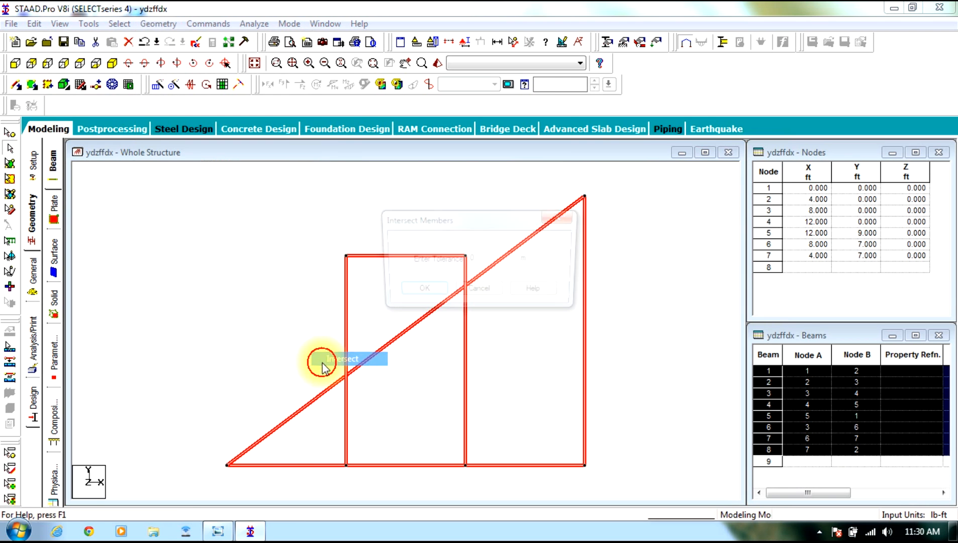
{"action": "left_click", "coordinate": [430, 291]}
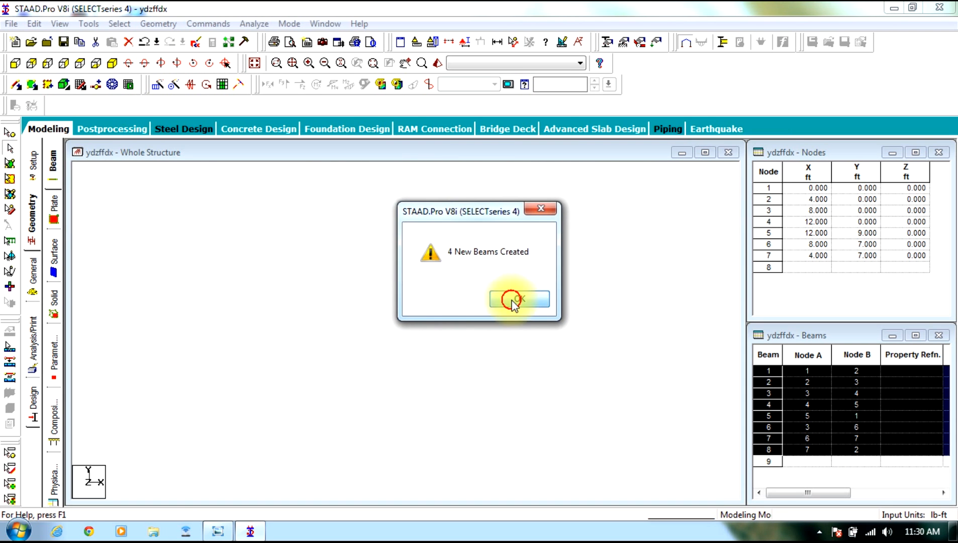
{"action": "left_click", "coordinate": [514, 301]}
Delete the three excess beams above the top chord together with their orphan nodes.
{"action": "left_click_drag", "start_coordinate": [319, 317], "coordinate": [270, 278]}
{"action": "left_click", "coordinate": [347, 285], "text": "ctrl"}
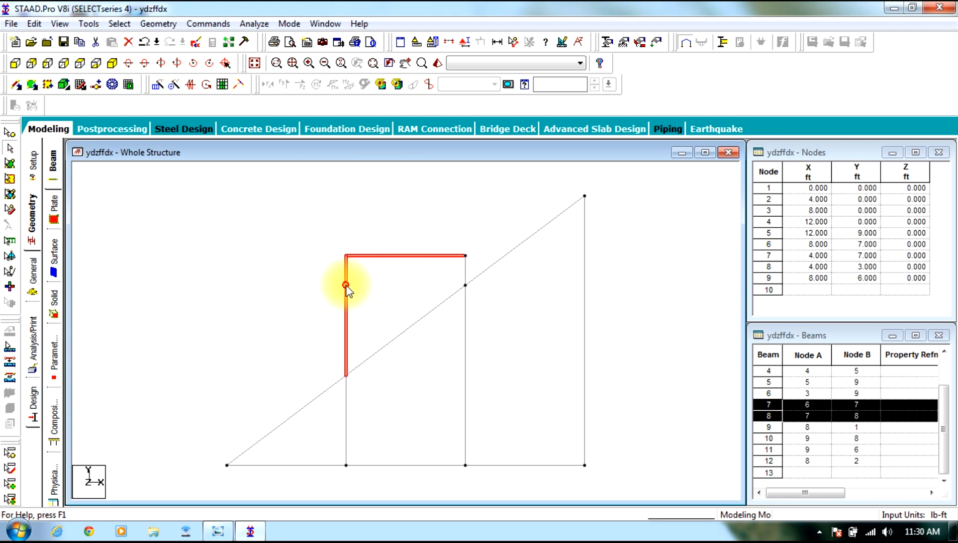
{"action": "left_click", "coordinate": [465, 272], "text": "ctrl"}
{"action": "key", "text": "Delete"}
{"action": "key", "text": "Return"}
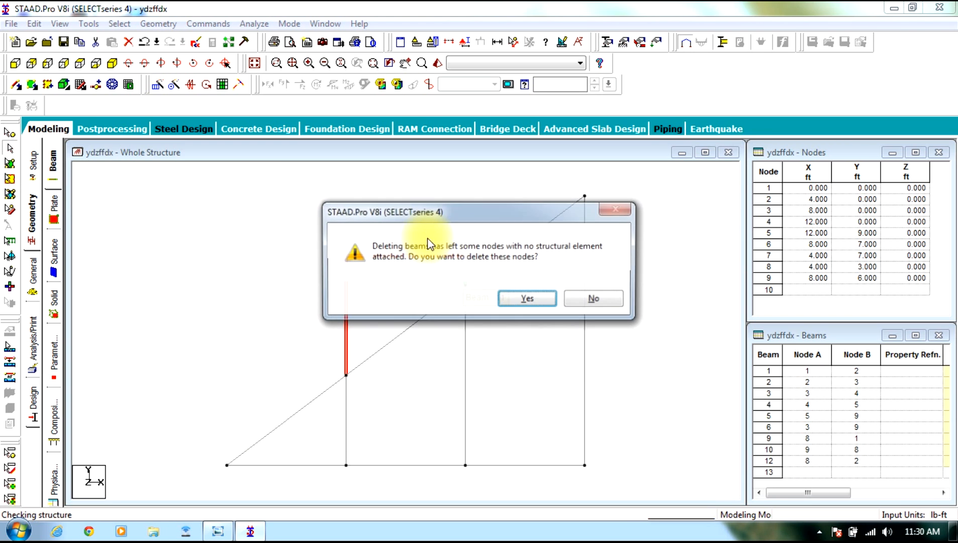
{"action": "left_click", "coordinate": [520, 297]}
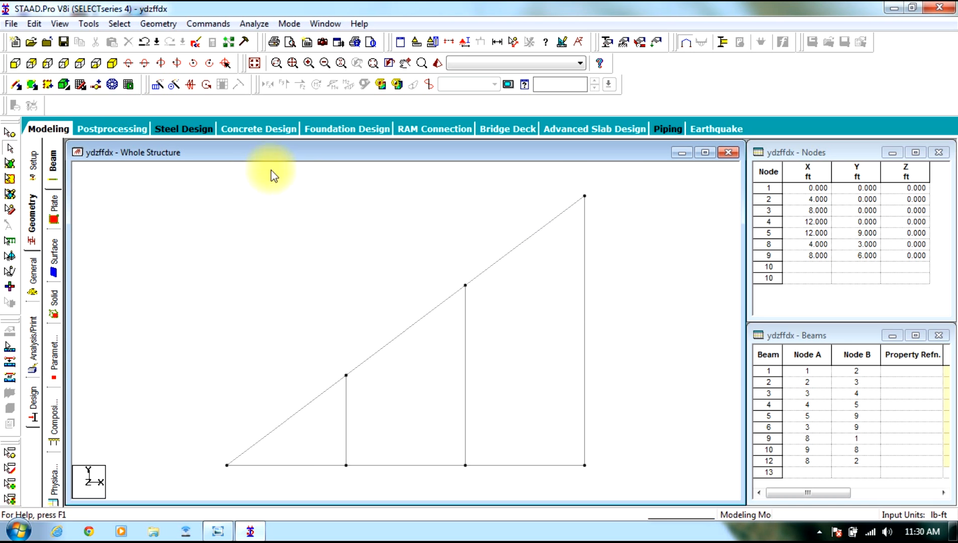
Add diagonal beams from node (4, 3) to (8, 0) and from node (8, 6) to (12, 0), following the photo.
{"action": "left_click", "coordinate": [158, 23]}
{"action": "mouse_move", "coordinate": [277, 88]}
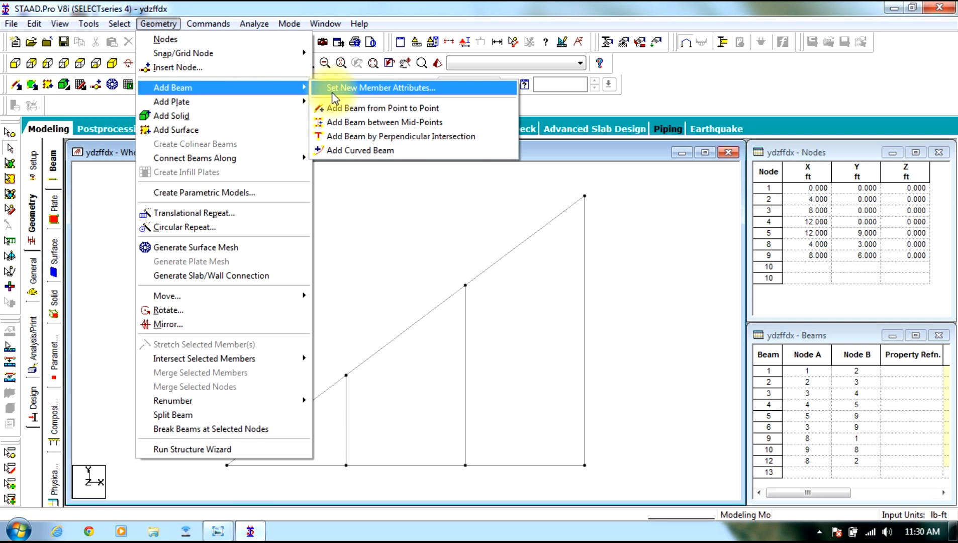
{"action": "left_click", "coordinate": [353, 101]}
{"action": "left_click", "coordinate": [218, 532]}
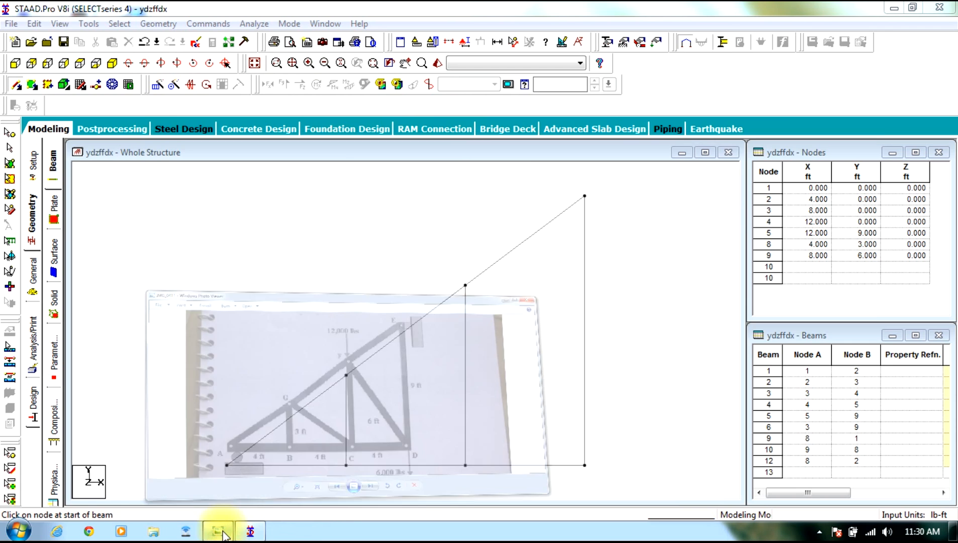
{"action": "left_click", "coordinate": [217, 532]}
{"action": "mouse_move", "coordinate": [348, 377]}
{"action": "left_mouse_down"}
{"action": "mouse_move", "coordinate": [435, 456]}
{"action": "mouse_move", "coordinate": [475, 471]}
{"action": "mouse_move", "coordinate": [465, 465]}
{"action": "left_mouse_up"}
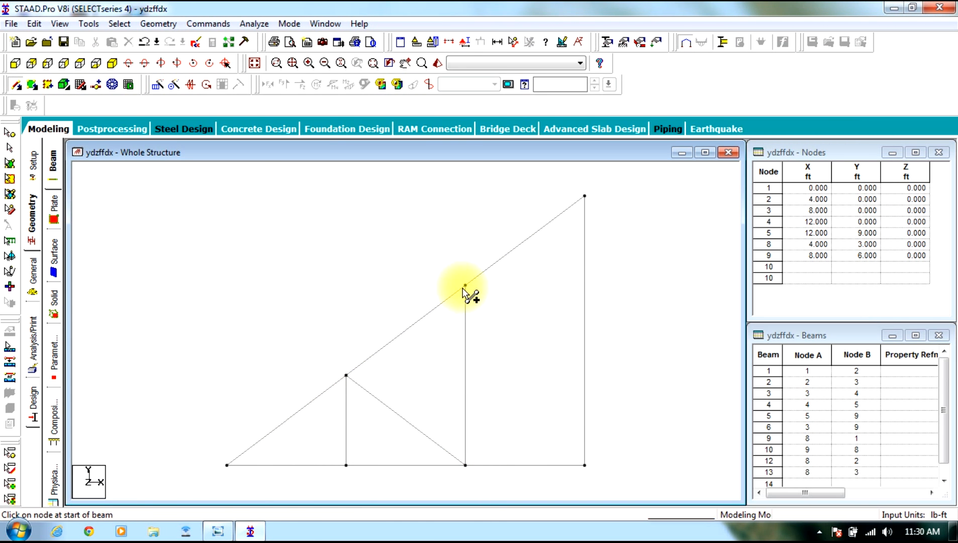
{"action": "left_click_drag", "start_coordinate": [465, 286], "coordinate": [584, 465]}
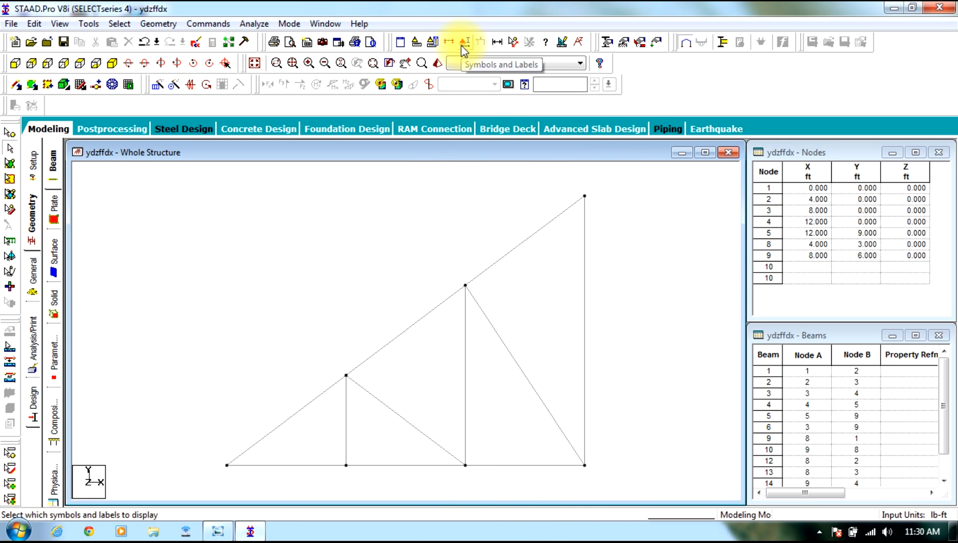
Display the member dimensions in the view and compare them with the lengths in the truss photo.
{"action": "left_click", "coordinate": [499, 43]}
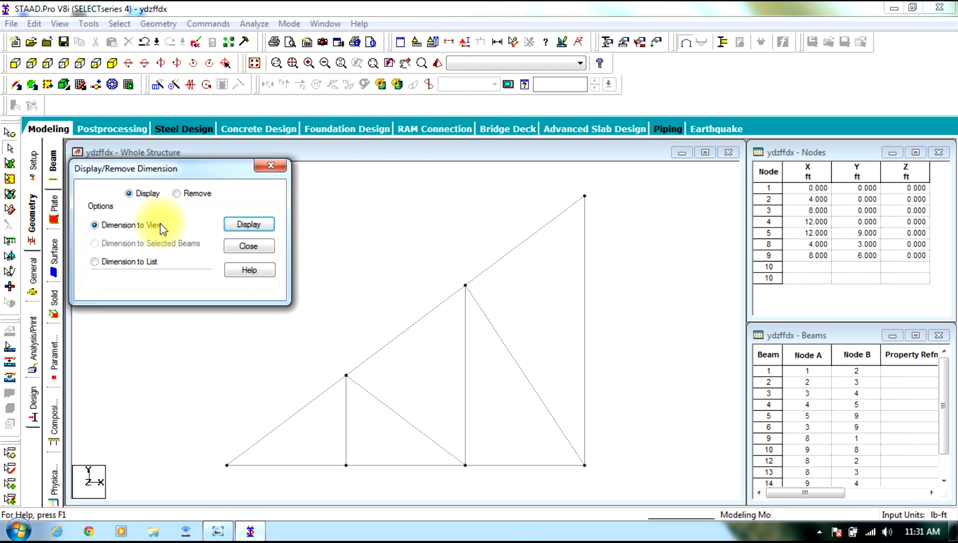
{"action": "left_click", "coordinate": [230, 225]}
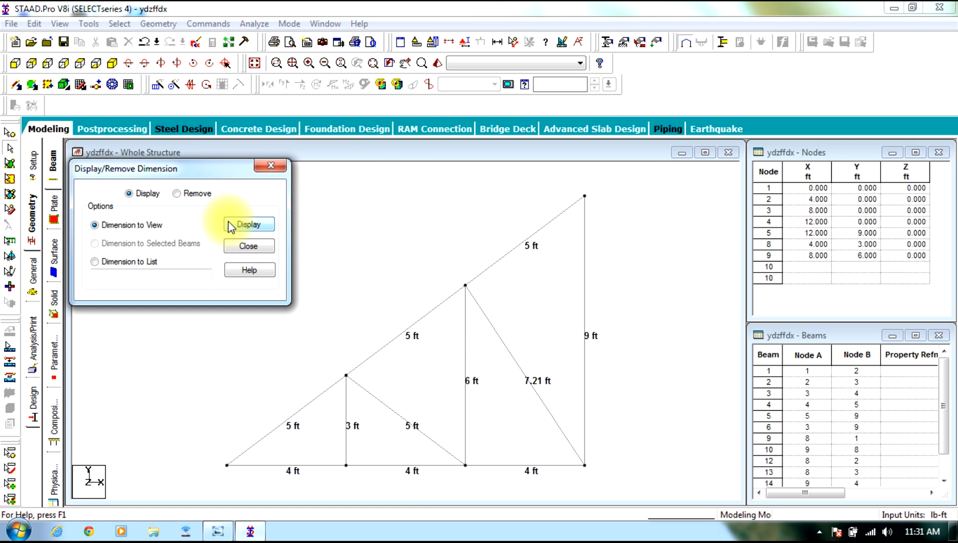
{"action": "left_click", "coordinate": [247, 246]}
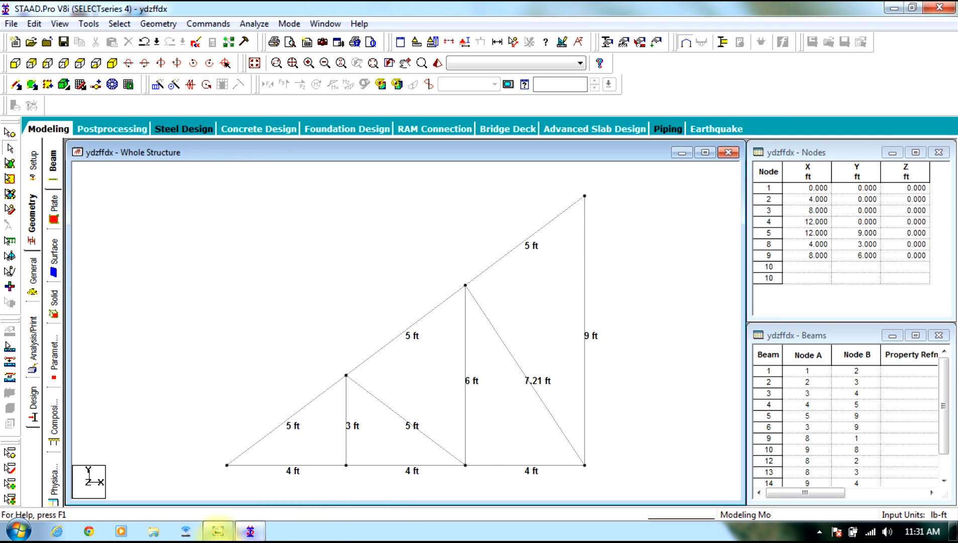
{"action": "left_click", "coordinate": [218, 531]}
{"action": "left_click", "coordinate": [218, 531]}
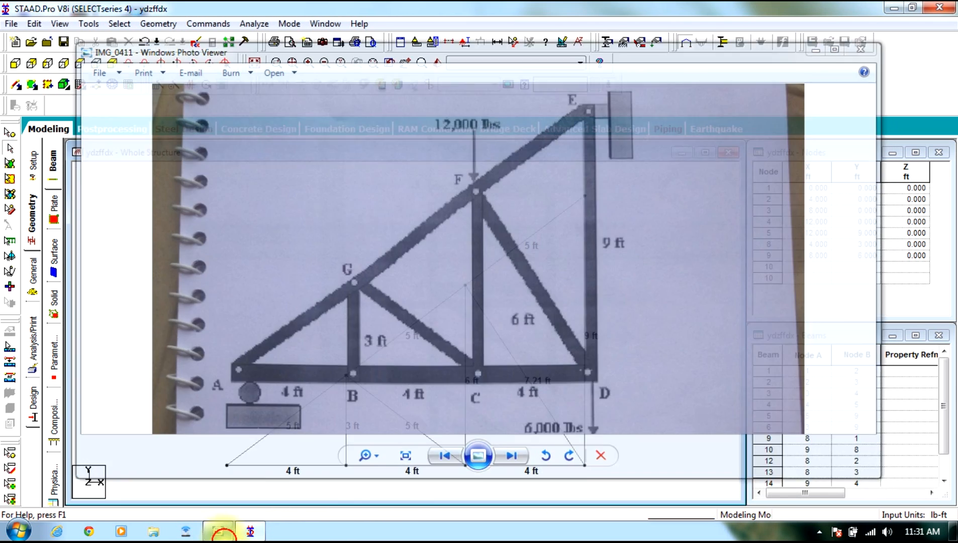
{"action": "left_click", "coordinate": [218, 531]}
{"action": "left_click", "coordinate": [217, 531]}
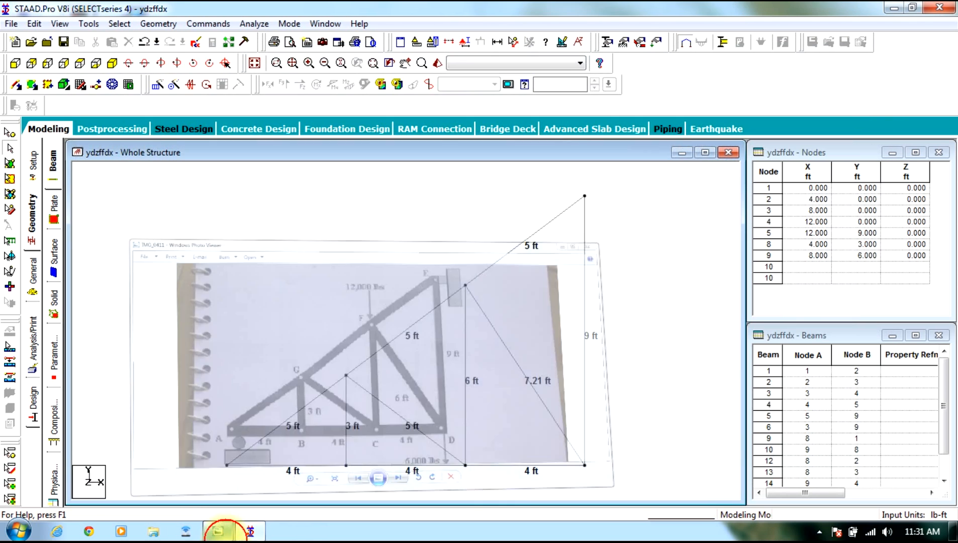
Remove the member dimensions from the view.
{"action": "left_click", "coordinate": [498, 42]}
{"action": "left_click", "coordinate": [177, 193]}
{"action": "left_click", "coordinate": [236, 224]}
{"action": "left_click", "coordinate": [271, 165]}
{"action": "left_click", "coordinate": [372, 241]}
Examine the supports and loads of the upper truss in photo IMG_0411, and minimise the photo.
{"action": "left_click", "coordinate": [223, 535]}
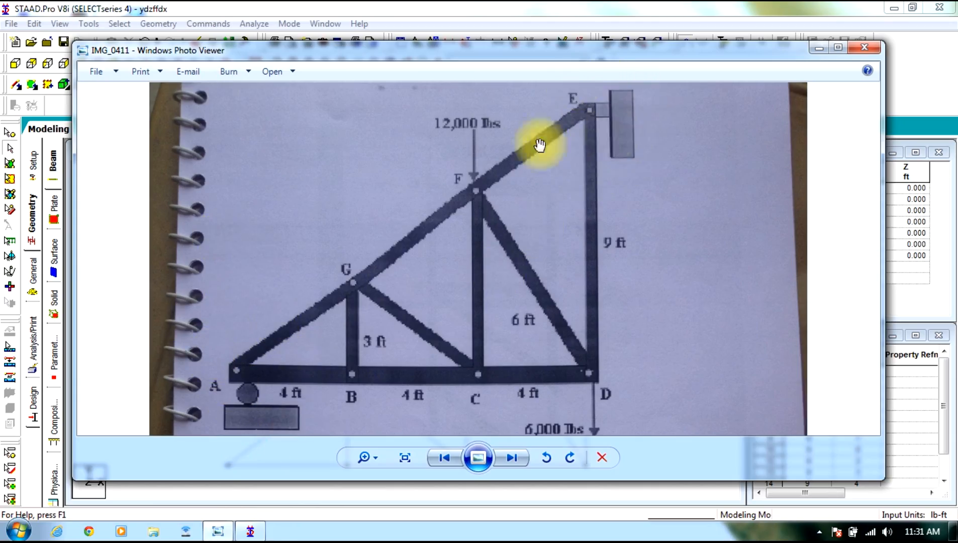
{"action": "scroll", "coordinate": [481, 203], "scroll_direction": "down", "scroll_amount": 2}
{"action": "scroll", "coordinate": [485, 232], "scroll_direction": "down", "scroll_amount": 1}
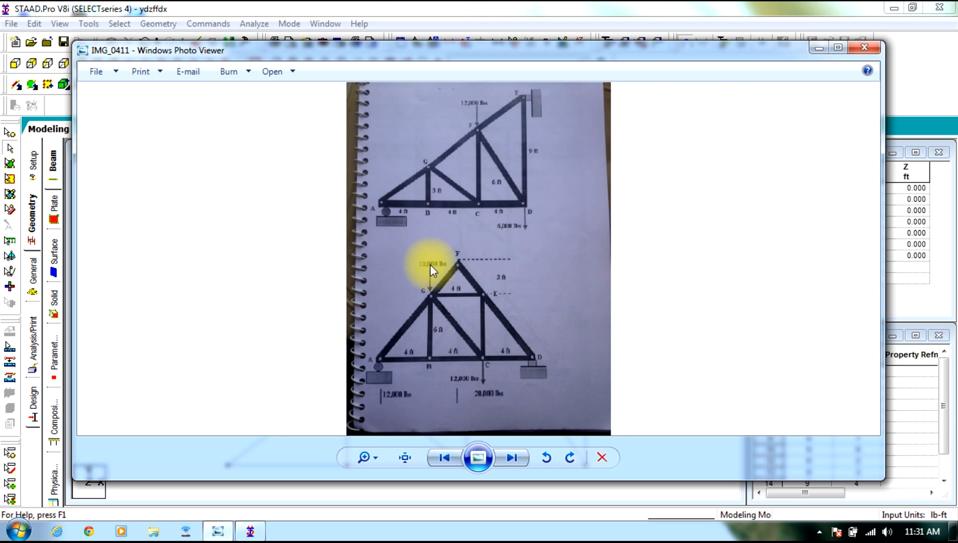
{"action": "scroll", "coordinate": [524, 107], "scroll_direction": "up", "scroll_amount": 3}
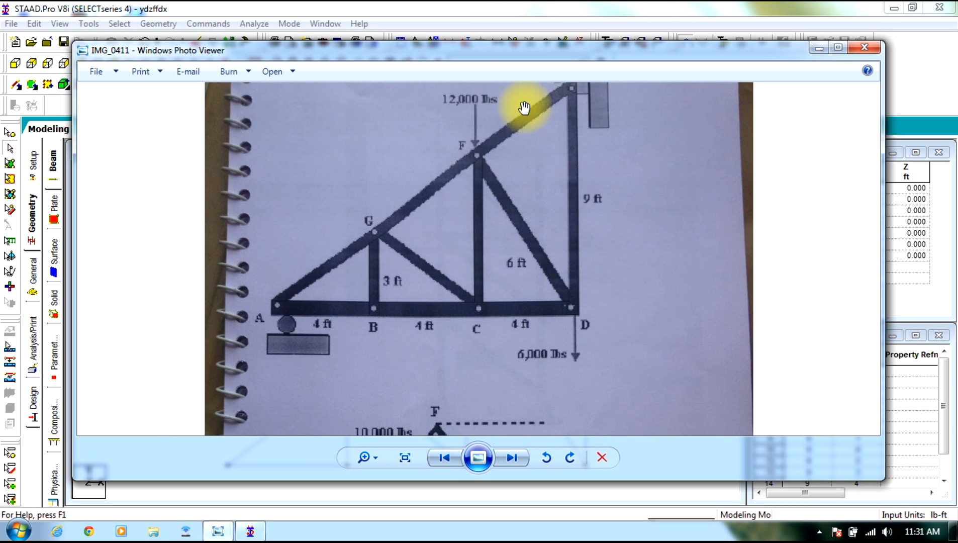
{"action": "left_click_drag", "start_coordinate": [539, 145], "coordinate": [567, 172]}
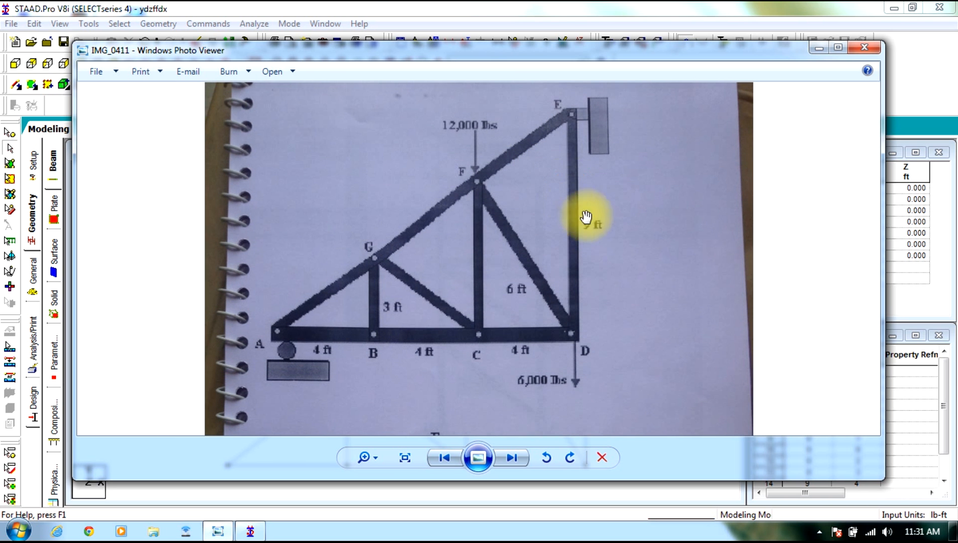
{"action": "left_click", "coordinate": [819, 49]}
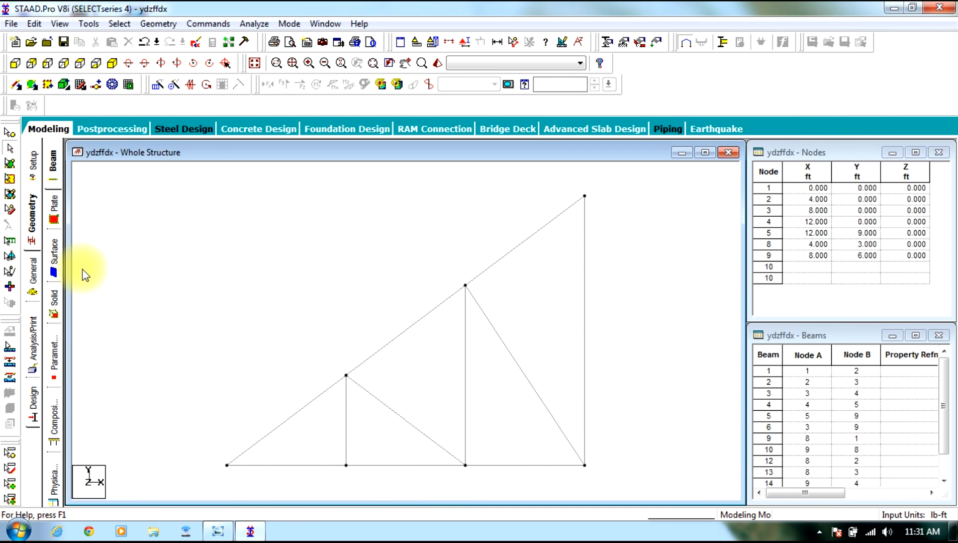
Define an Assign Profile property with the Angle specification and STEEL as material.
{"action": "left_click", "coordinate": [32, 275]}
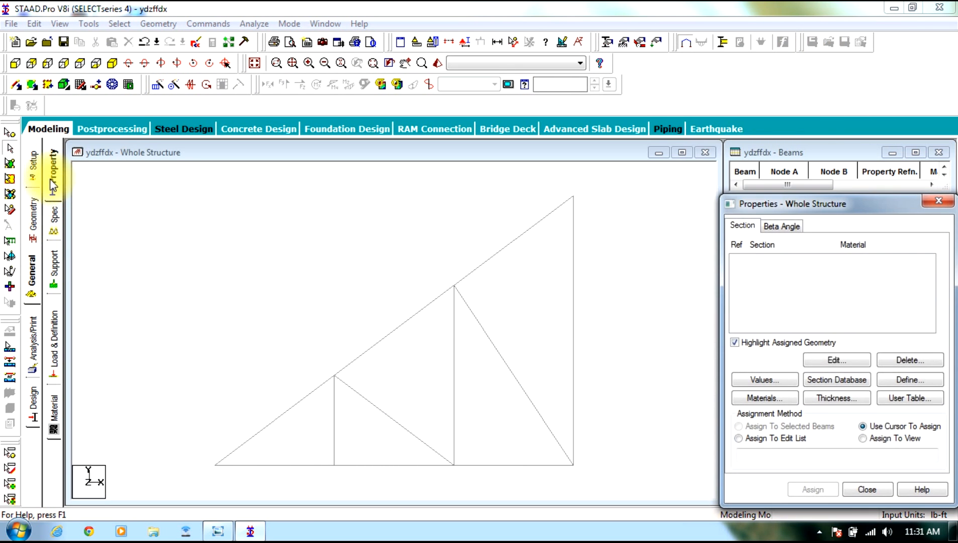
{"action": "left_click", "coordinate": [910, 379]}
{"action": "left_click", "coordinate": [284, 223]}
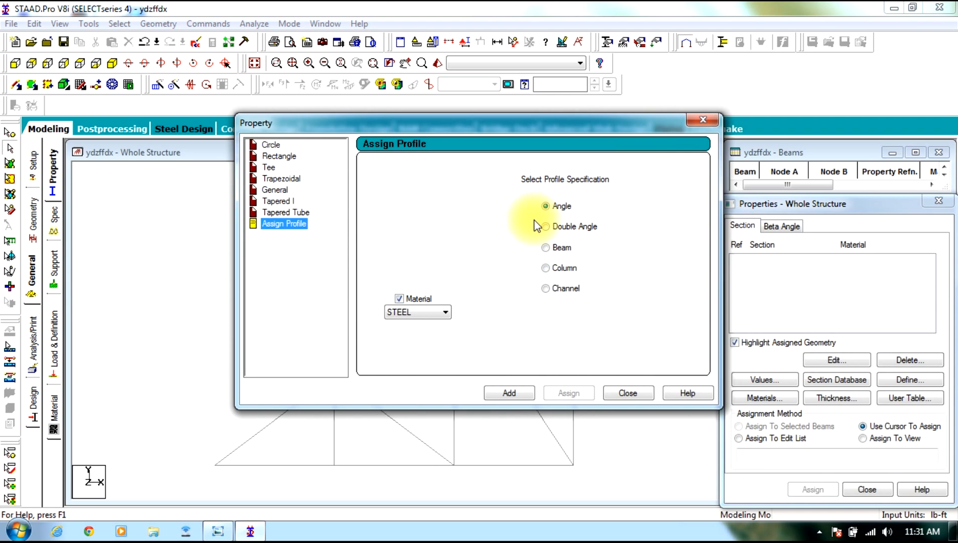
{"action": "left_click", "coordinate": [510, 393]}
{"action": "left_click", "coordinate": [618, 394]}
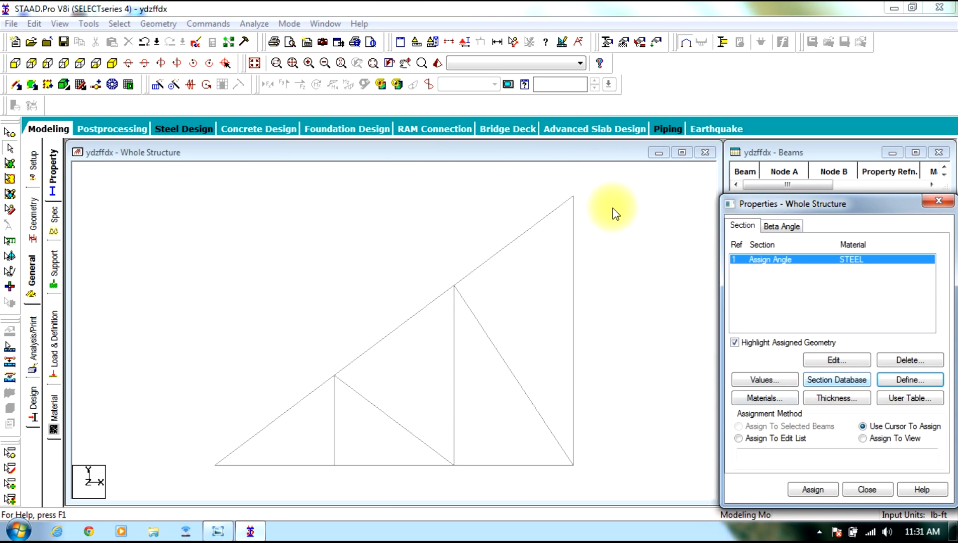
Assign the steel angle profile to all members of the truss.
{"action": "key", "text": "ctrl+a"}
{"action": "left_click", "coordinate": [811, 489]}
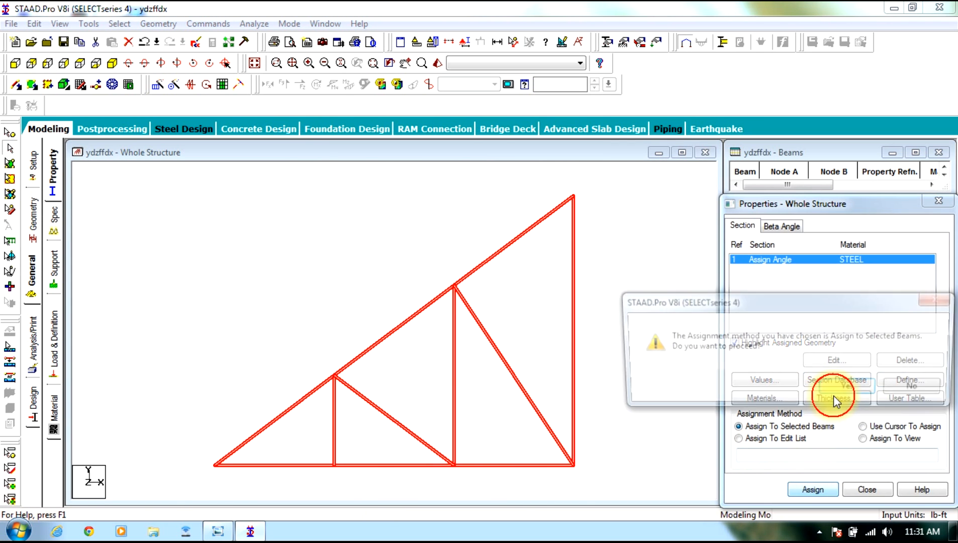
{"action": "left_click", "coordinate": [849, 388]}
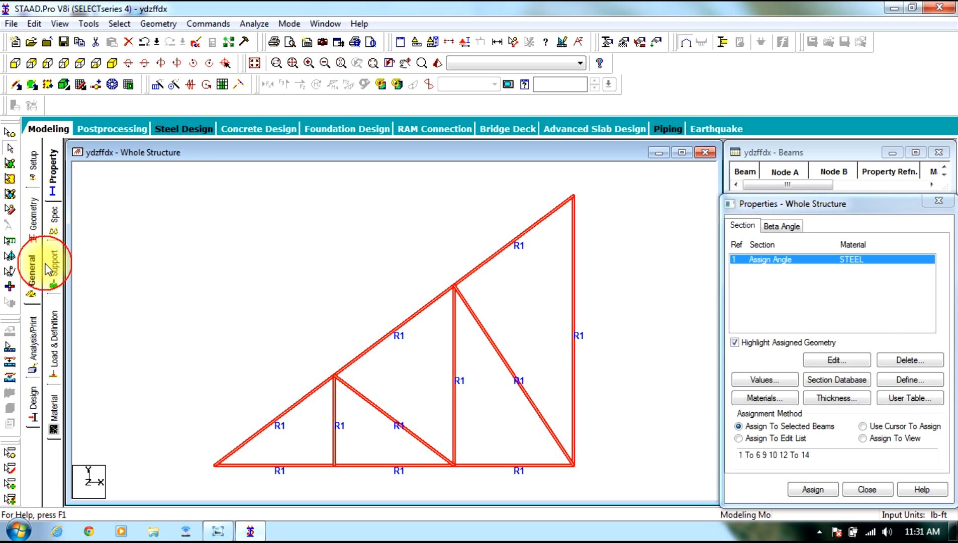
Create a pinned support type for the structure.
{"action": "left_click", "coordinate": [52, 264]}
{"action": "left_click", "coordinate": [849, 387]}
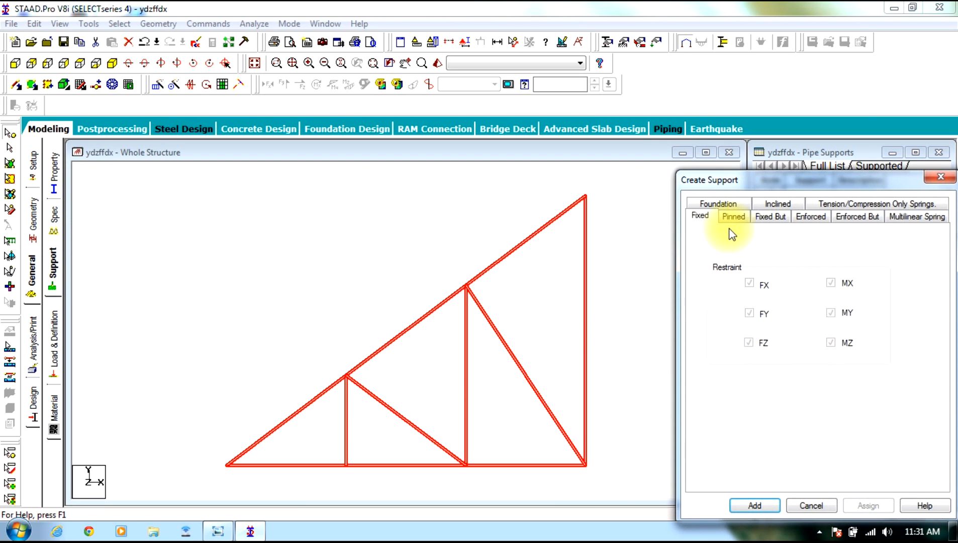
{"action": "left_click", "coordinate": [732, 217]}
{"action": "left_click", "coordinate": [755, 505]}
Create a Fixed But support type with FX and MZ released.
{"action": "left_click", "coordinate": [849, 386]}
{"action": "left_click", "coordinate": [762, 220]}
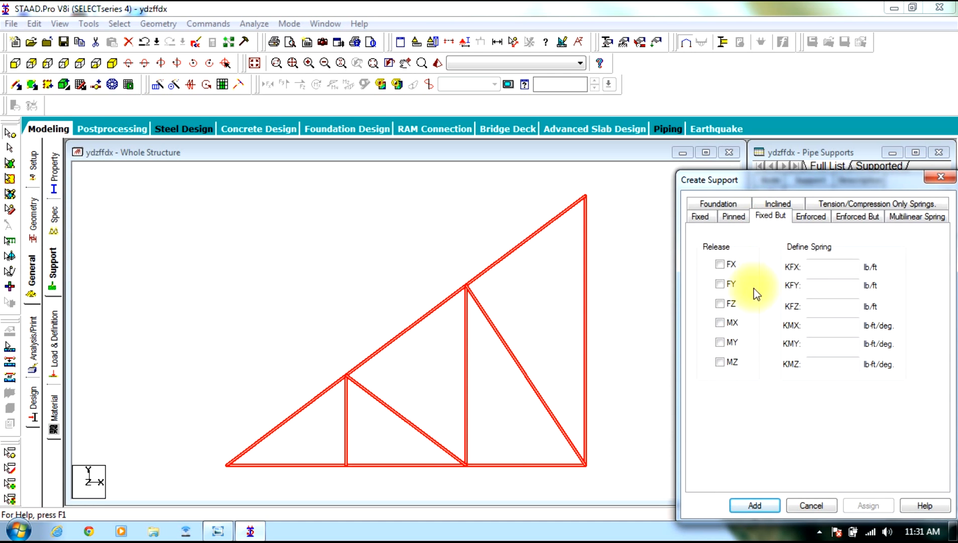
{"action": "left_click", "coordinate": [721, 362]}
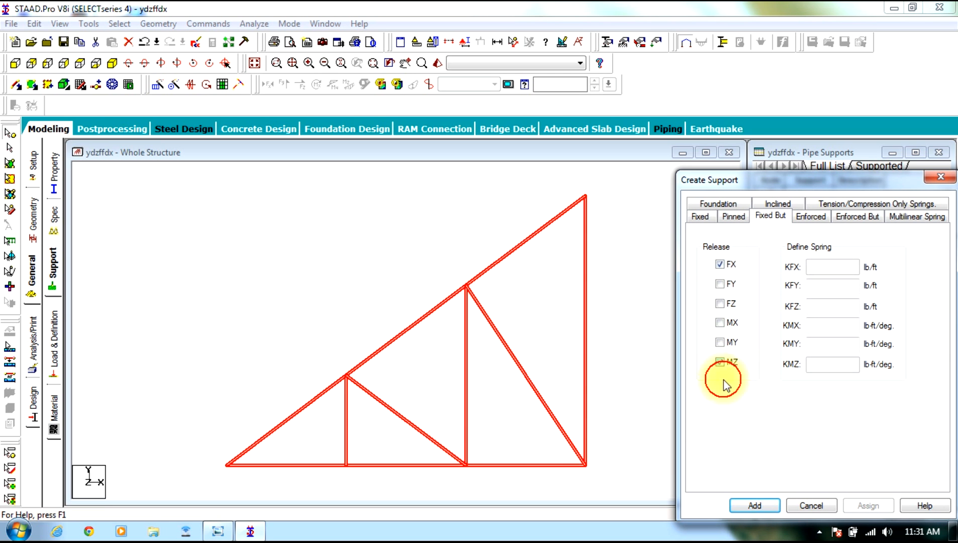
{"action": "left_click", "coordinate": [756, 505]}
Assign the pinned support to the truss's lower-left end node.
{"action": "left_click", "coordinate": [804, 299]}
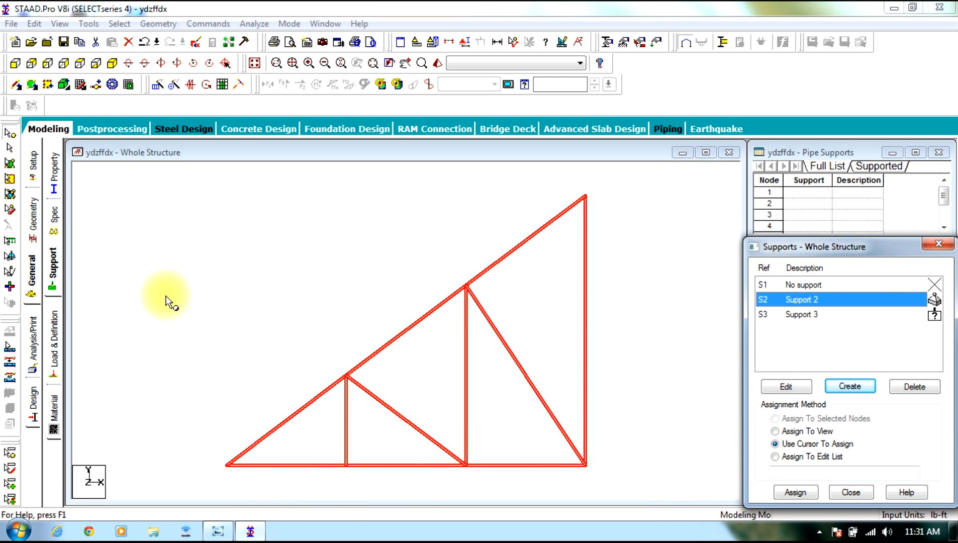
{"action": "left_click", "coordinate": [227, 465]}
{"action": "left_click", "coordinate": [796, 493]}
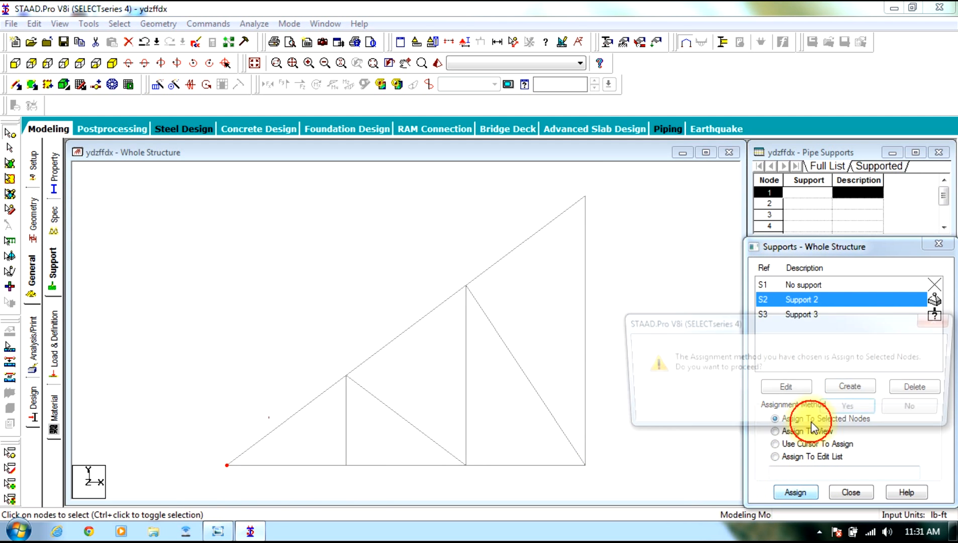
{"action": "left_click", "coordinate": [855, 409]}
Assign the Fixed But support to the truss's upper-right apex node.
{"action": "left_click", "coordinate": [815, 314]}
{"action": "left_click", "coordinate": [775, 444]}
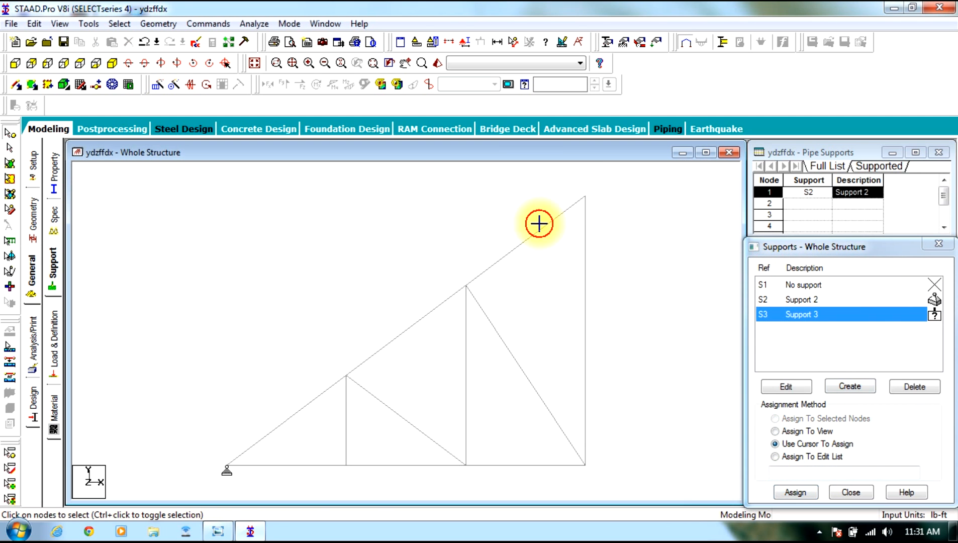
{"action": "left_click", "coordinate": [573, 196]}
{"action": "left_click", "coordinate": [800, 492]}
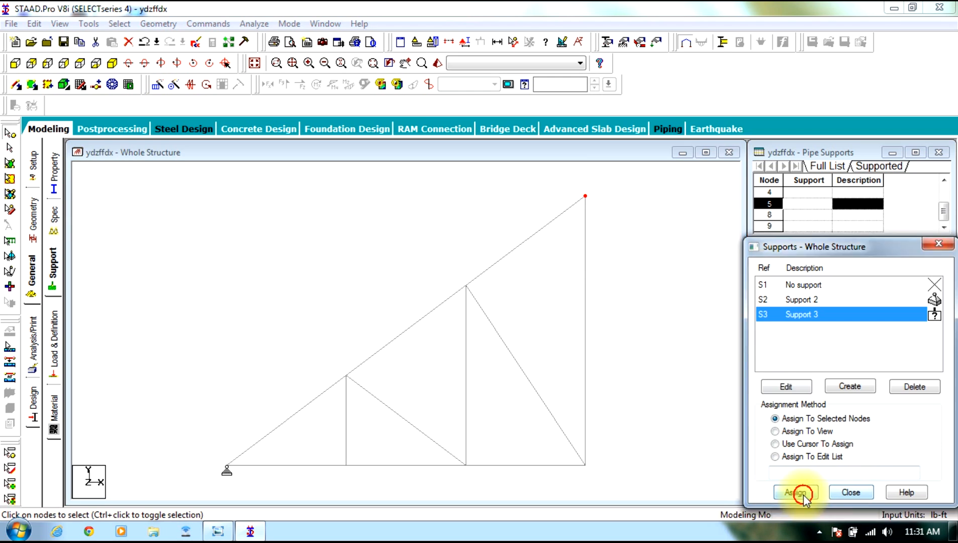
{"action": "left_click", "coordinate": [854, 410]}
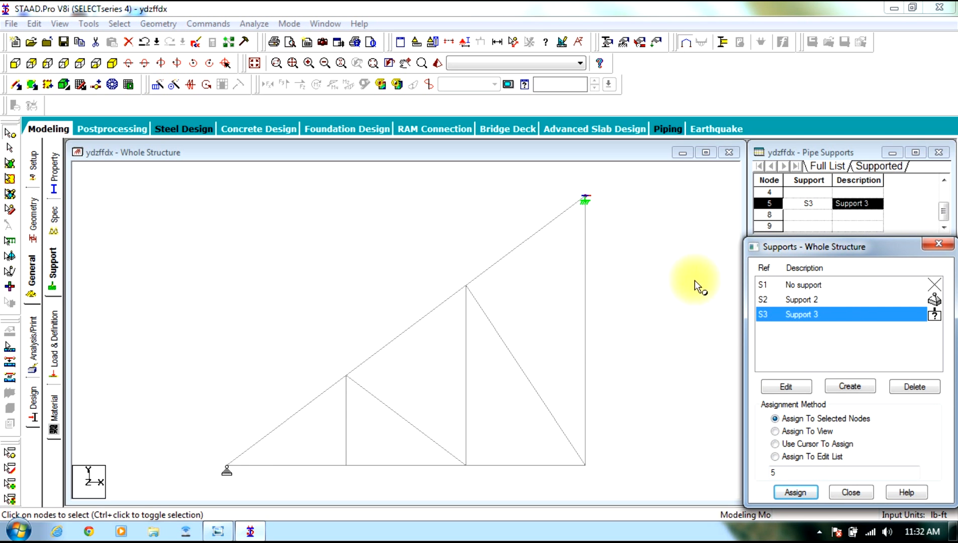
Check the support conditions in photo IMG_0411 and review the release settings of the Fixed But support.
{"action": "left_click", "coordinate": [222, 534]}
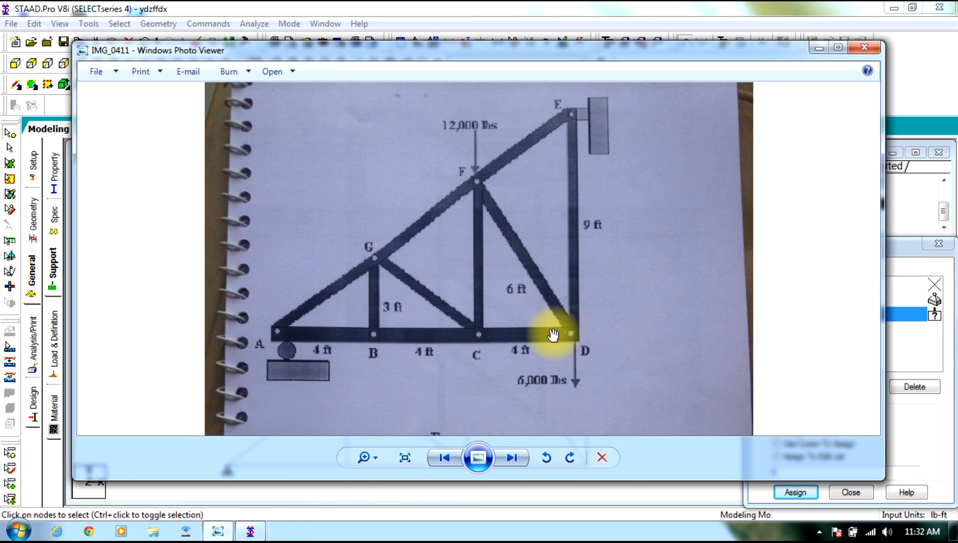
{"action": "left_click", "coordinate": [816, 50]}
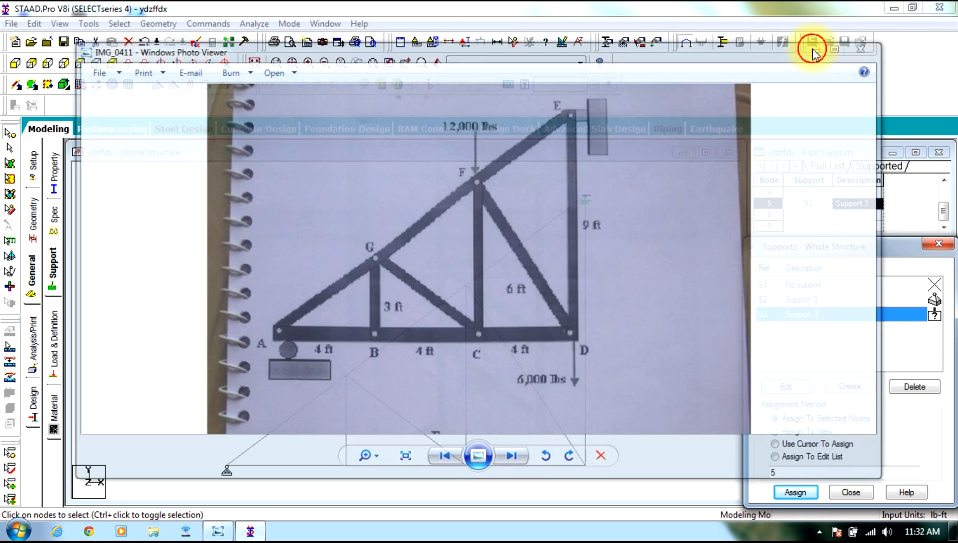
{"action": "left_click", "coordinate": [786, 388]}
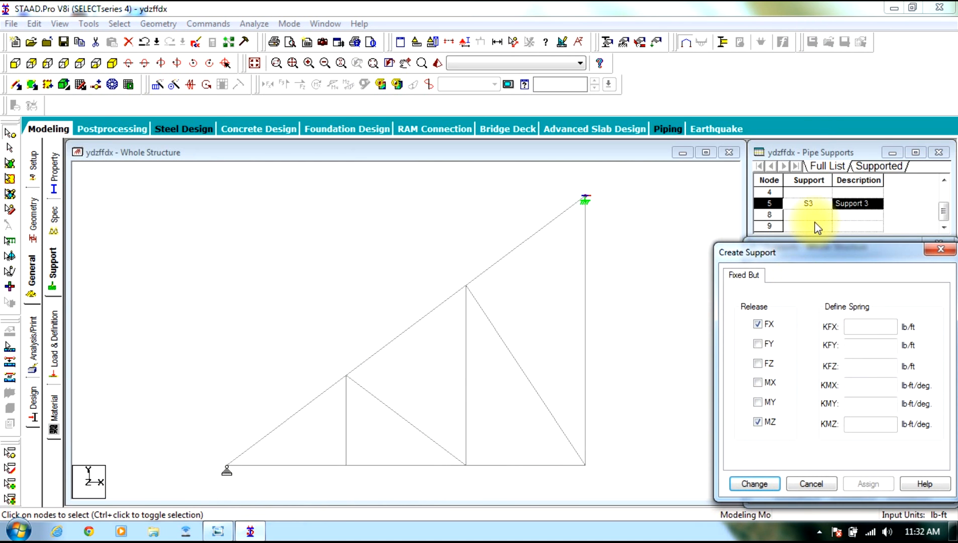
{"action": "left_click_drag", "start_coordinate": [821, 250], "coordinate": [801, 182]}
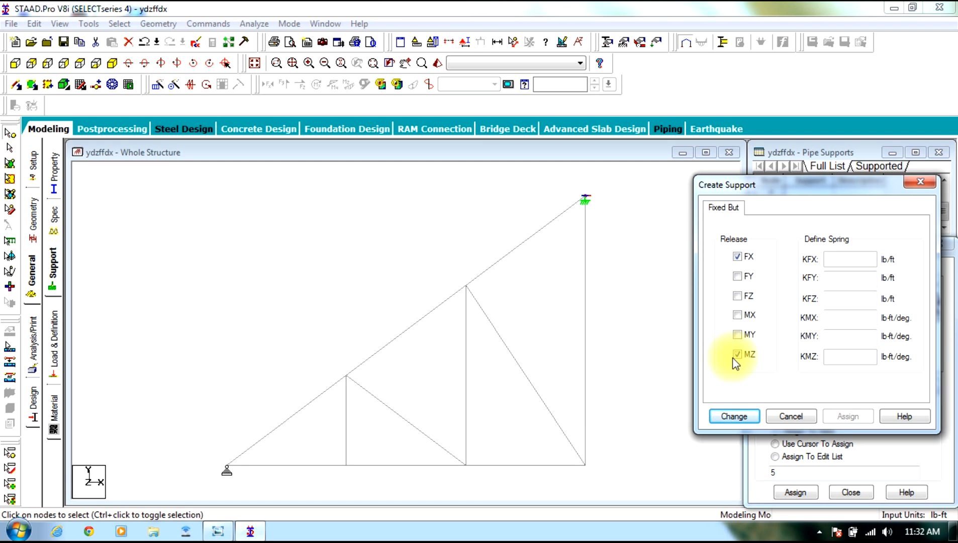
{"action": "left_click", "coordinate": [112, 63]}
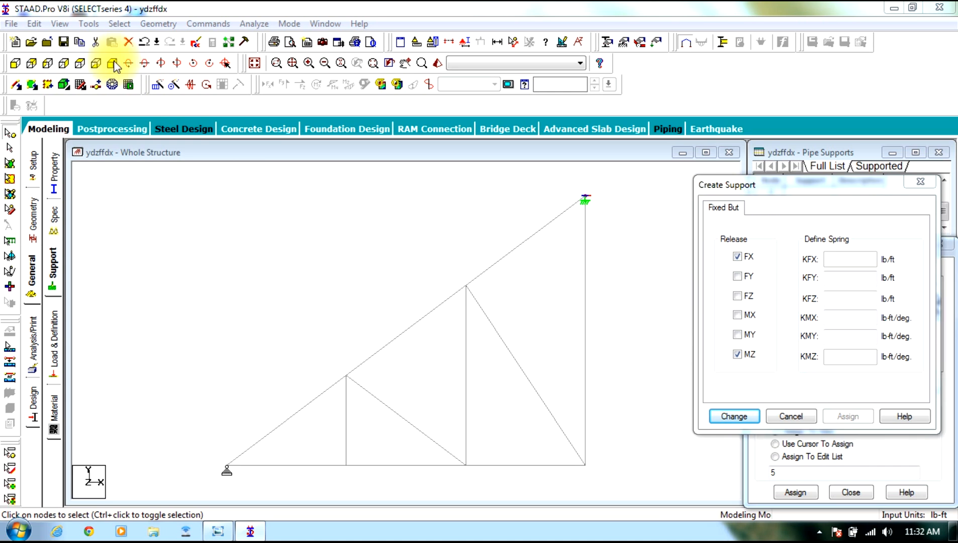
{"action": "left_click", "coordinate": [791, 417]}
{"action": "left_click", "coordinate": [113, 64]}
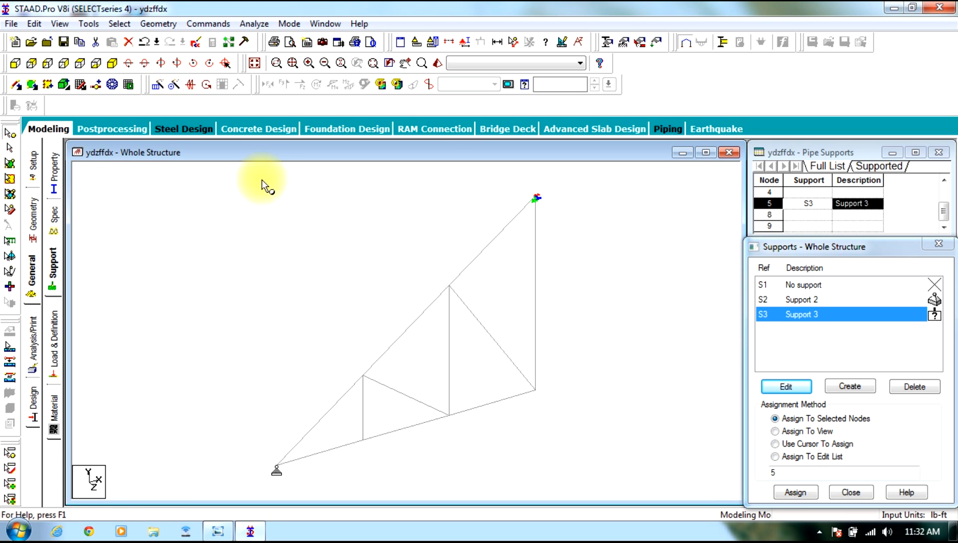
Edit the Fixed But support so that only FY and MX are released.
{"action": "left_click", "coordinate": [787, 386]}
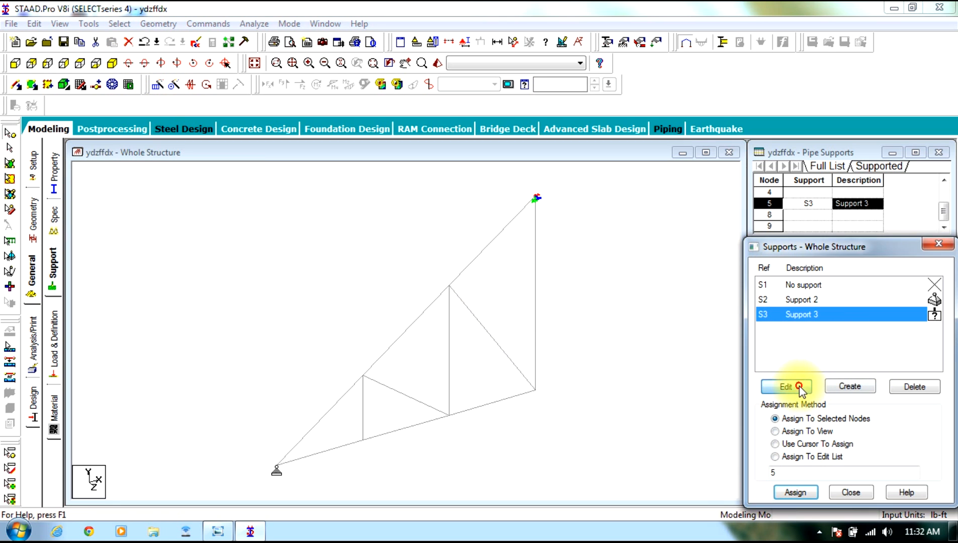
{"action": "left_click_drag", "start_coordinate": [850, 259], "coordinate": [764, 204]}
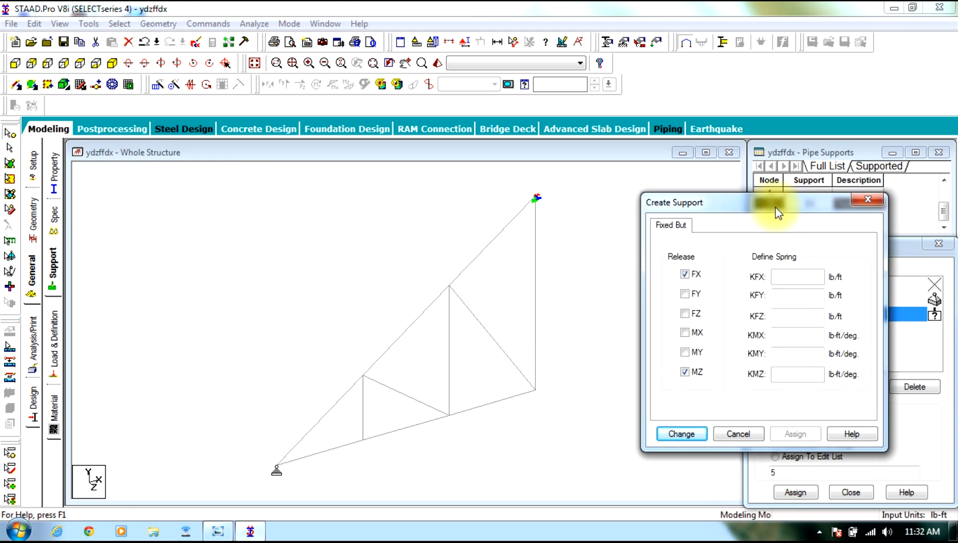
{"action": "left_click", "coordinate": [673, 274]}
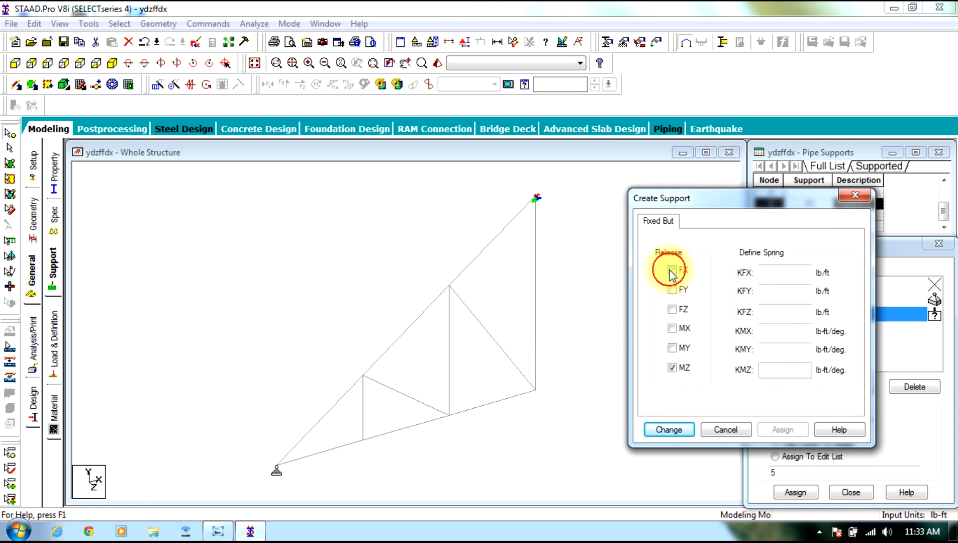
{"action": "left_click", "coordinate": [670, 371]}
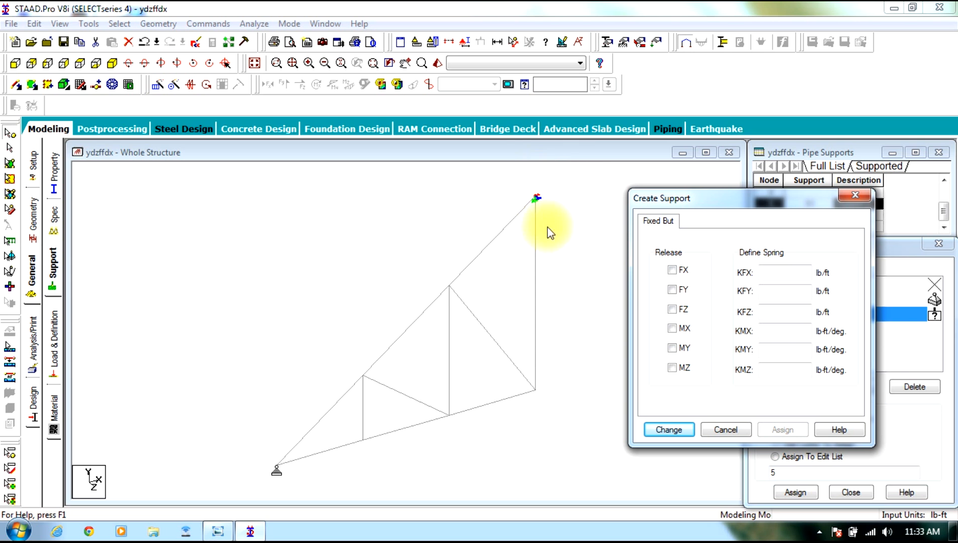
{"action": "left_click", "coordinate": [675, 290]}
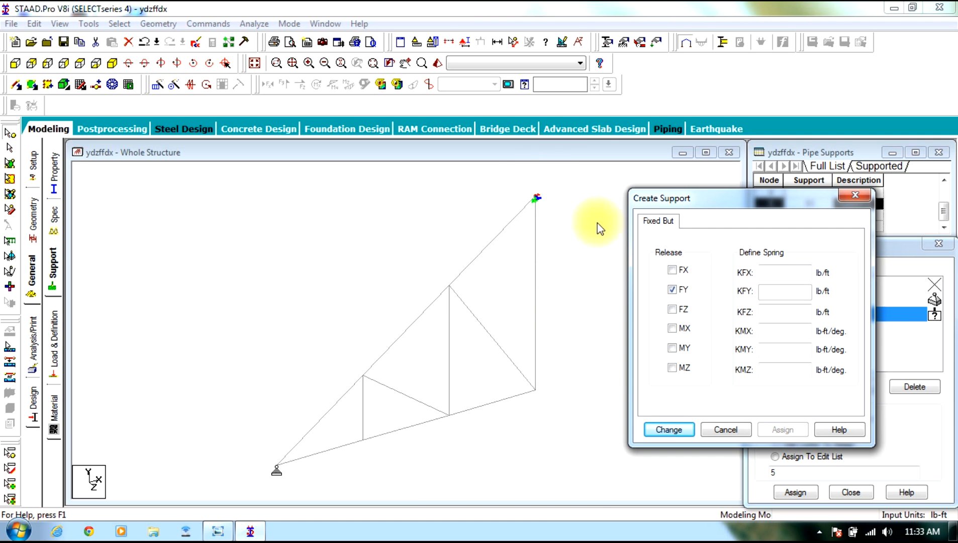
{"action": "left_click", "coordinate": [674, 328]}
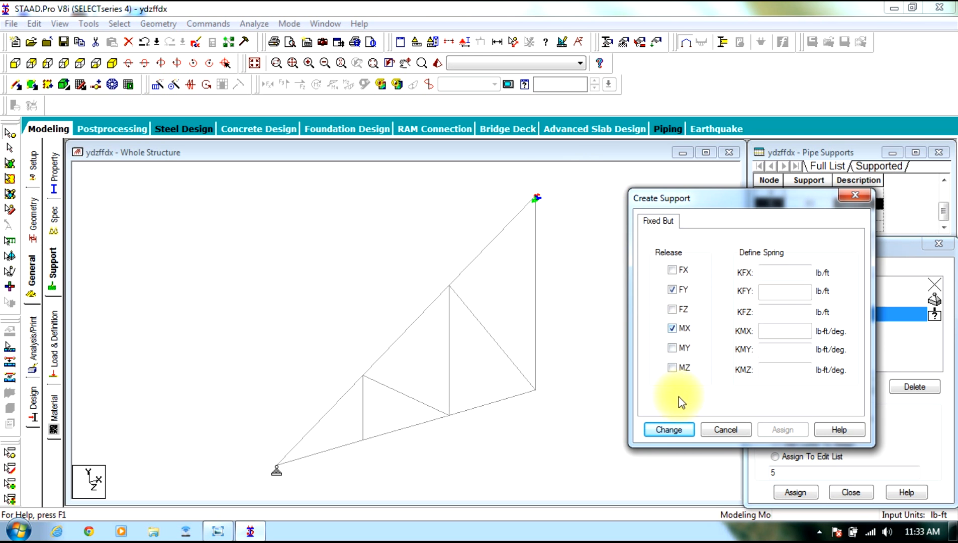
{"action": "left_click", "coordinate": [675, 431]}
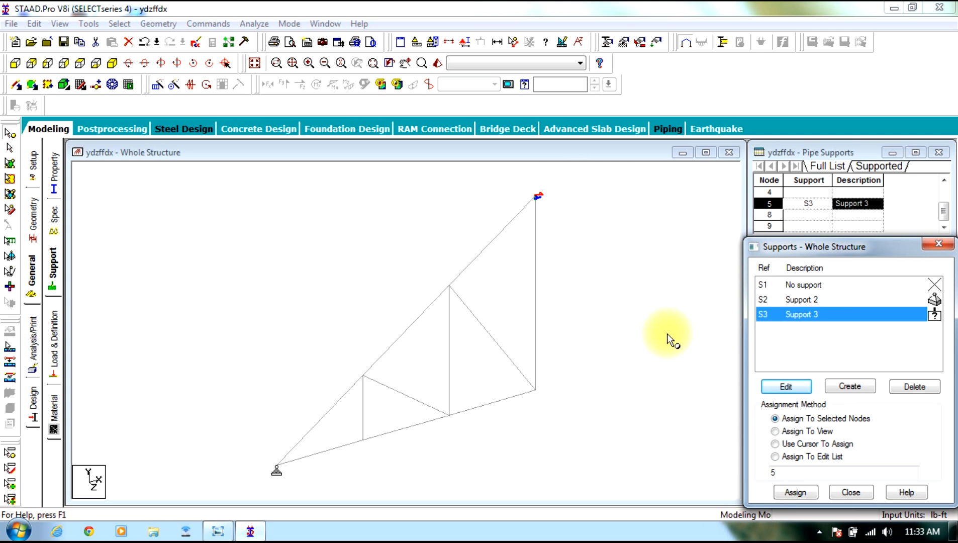
Reassign the edited Fixed But support to the apex node and show the truss in front view.
{"action": "left_click", "coordinate": [797, 493]}
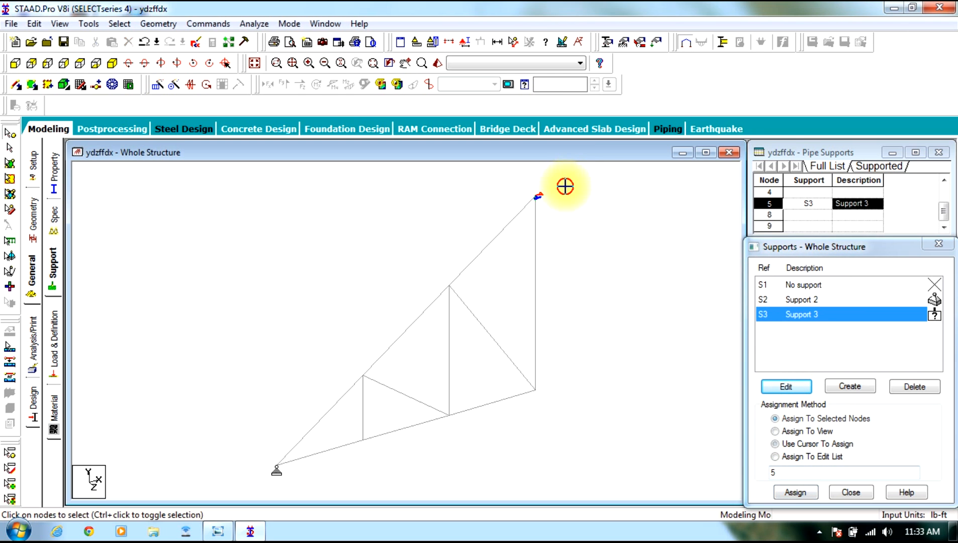
{"action": "left_click", "coordinate": [794, 492]}
{"action": "left_click", "coordinate": [839, 408]}
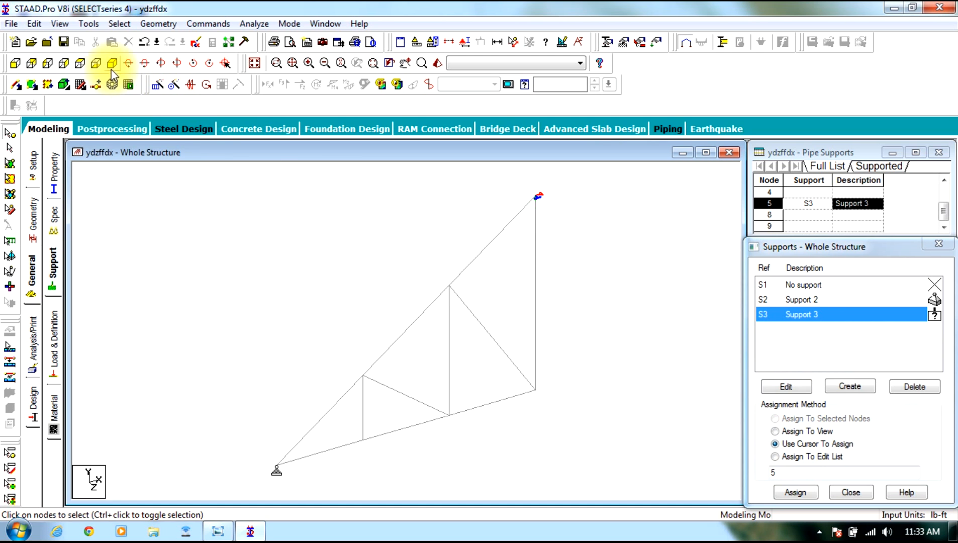
{"action": "left_click", "coordinate": [15, 61]}
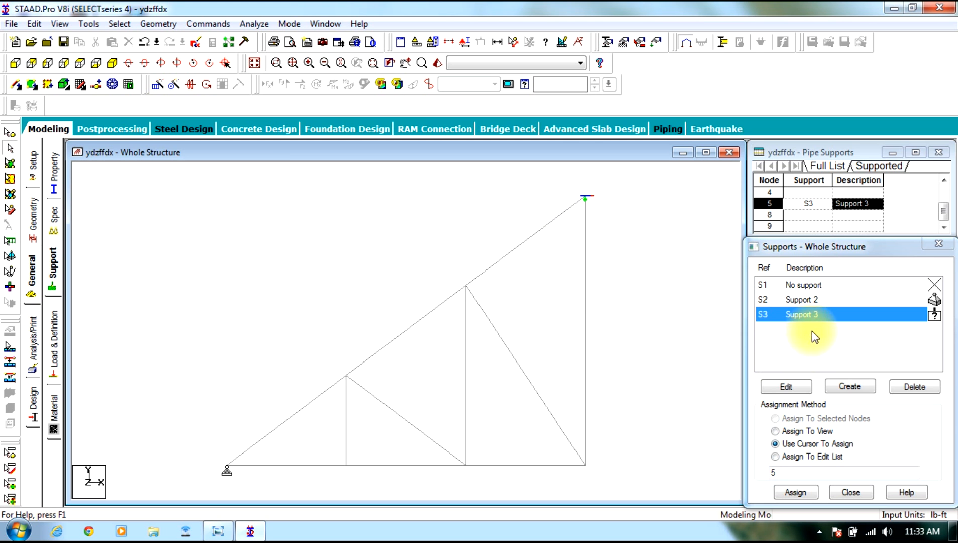
{"action": "left_click", "coordinate": [798, 387]}
{"action": "left_click_drag", "start_coordinate": [777, 268], "coordinate": [740, 192]}
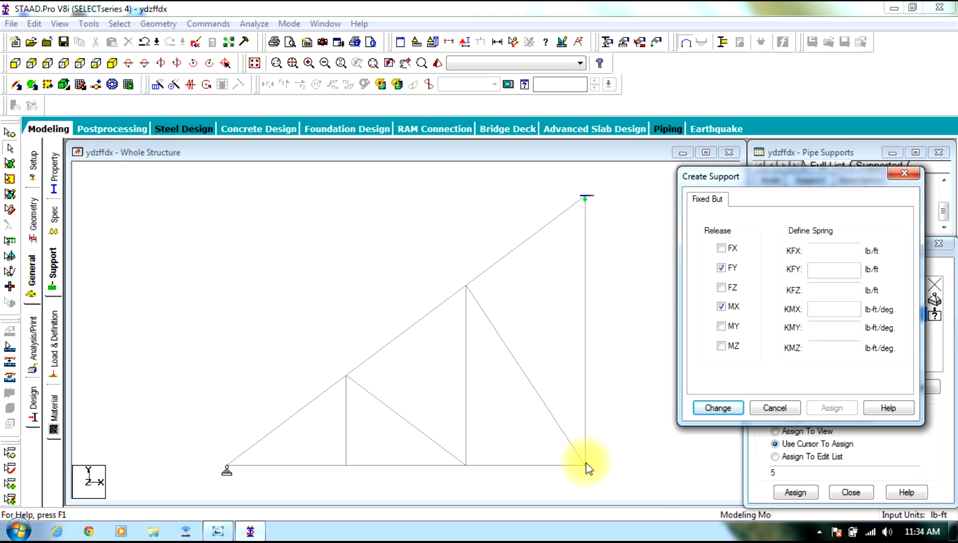
{"action": "left_click", "coordinate": [588, 197]}
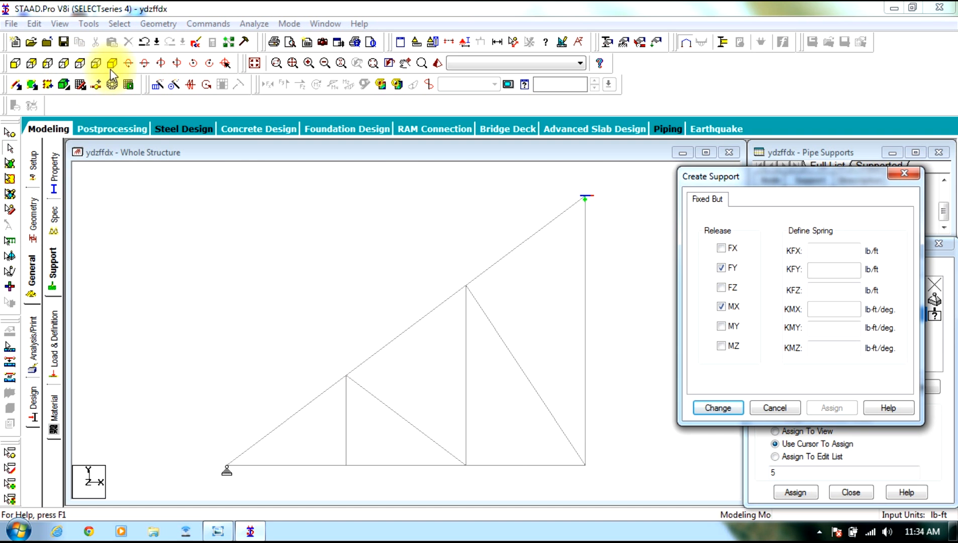
{"action": "left_click", "coordinate": [775, 408]}
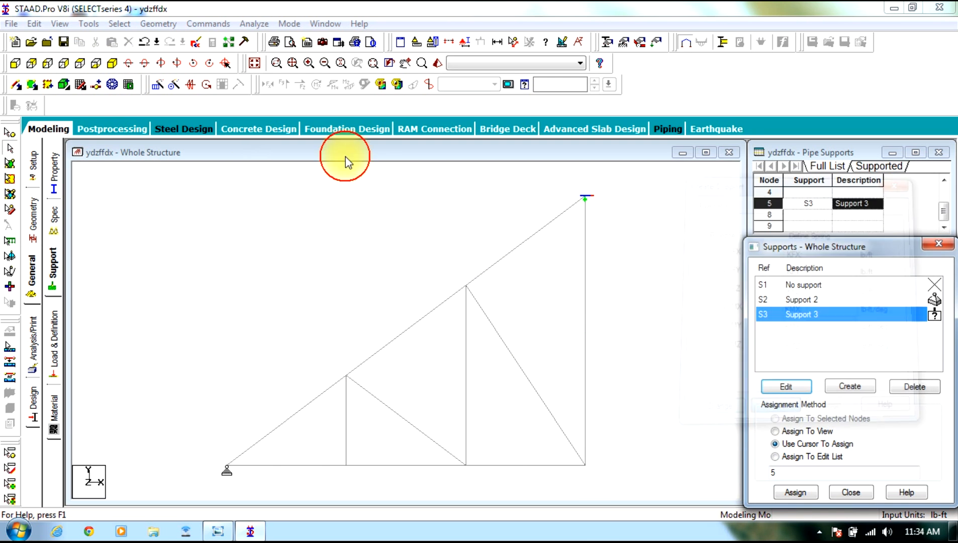
Change the Fixed But support's releases to FY and MY, with MX no longer released.
{"action": "left_click", "coordinate": [112, 62]}
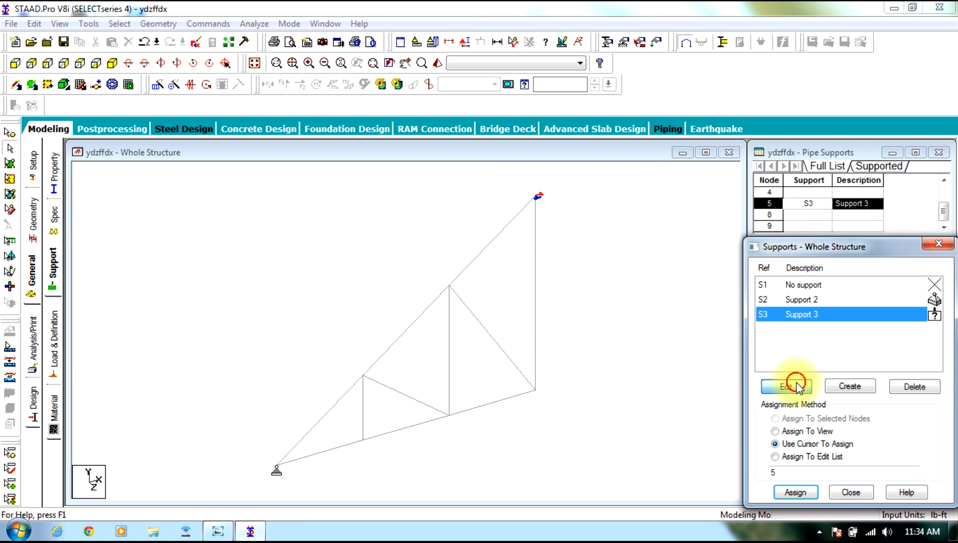
{"action": "left_click", "coordinate": [786, 386]}
{"action": "left_click", "coordinate": [758, 401]}
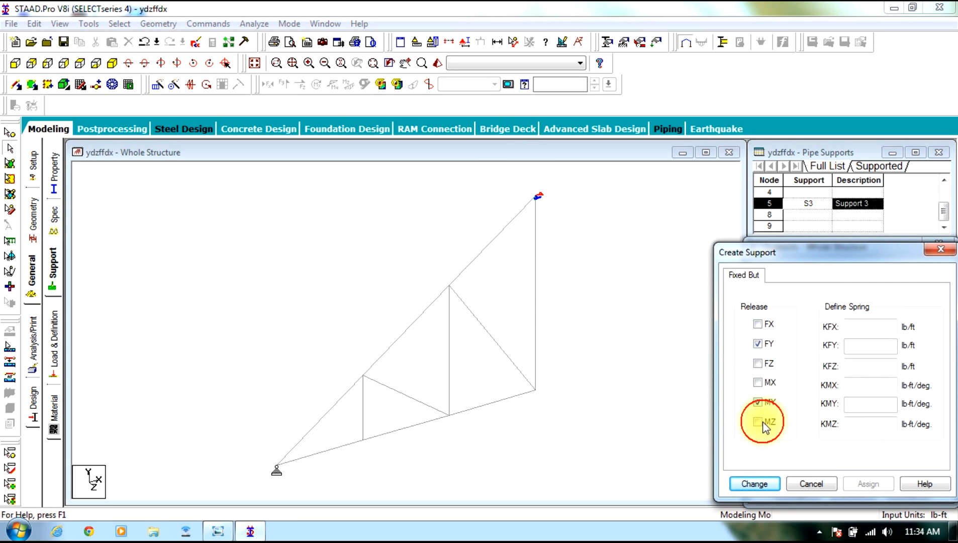
{"action": "left_click", "coordinate": [755, 484]}
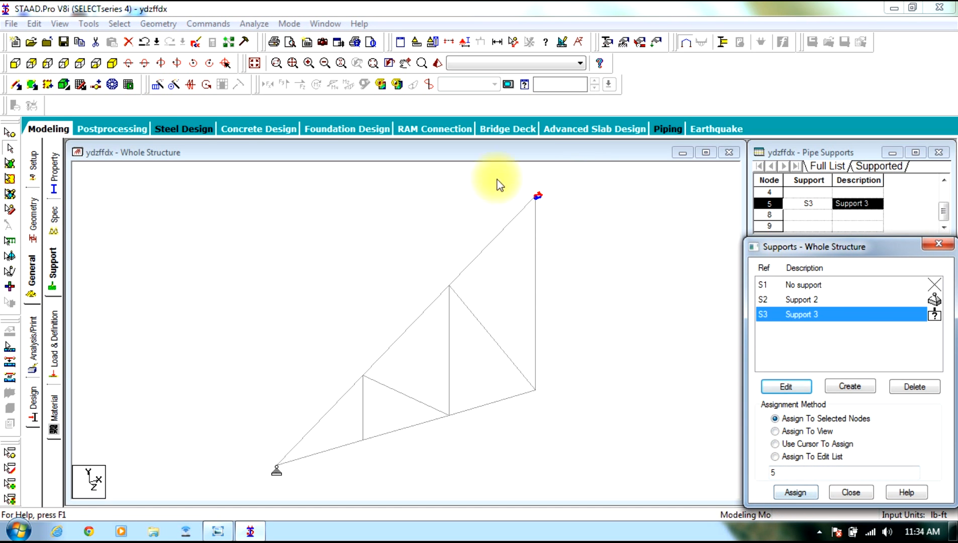
Apply the Fixed But support with the FY and MY releases to the apex node again.
{"action": "left_click", "coordinate": [17, 133]}
{"action": "left_click_drag", "start_coordinate": [554, 186], "coordinate": [450, 226]}
{"action": "left_click", "coordinate": [793, 497]}
{"action": "left_click", "coordinate": [792, 410]}
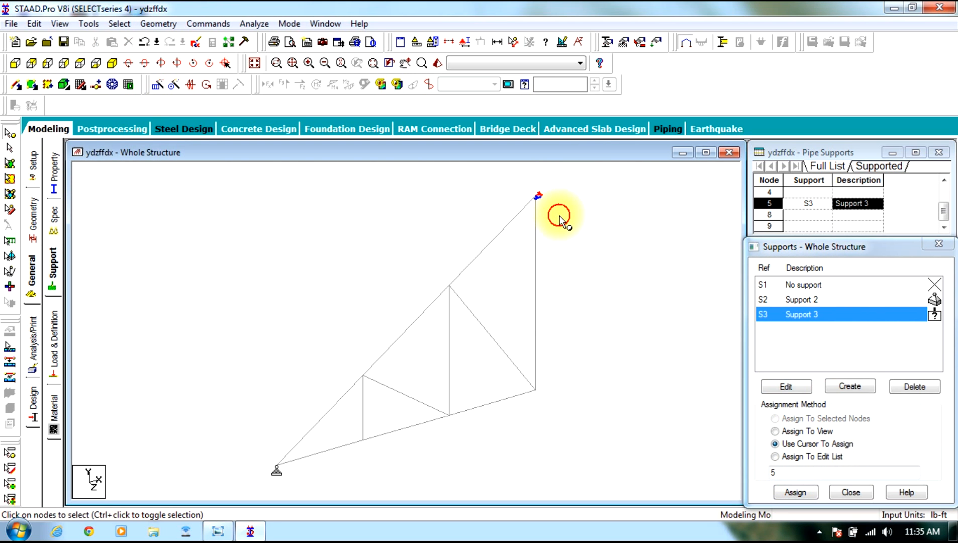
{"action": "left_click", "coordinate": [15, 64]}
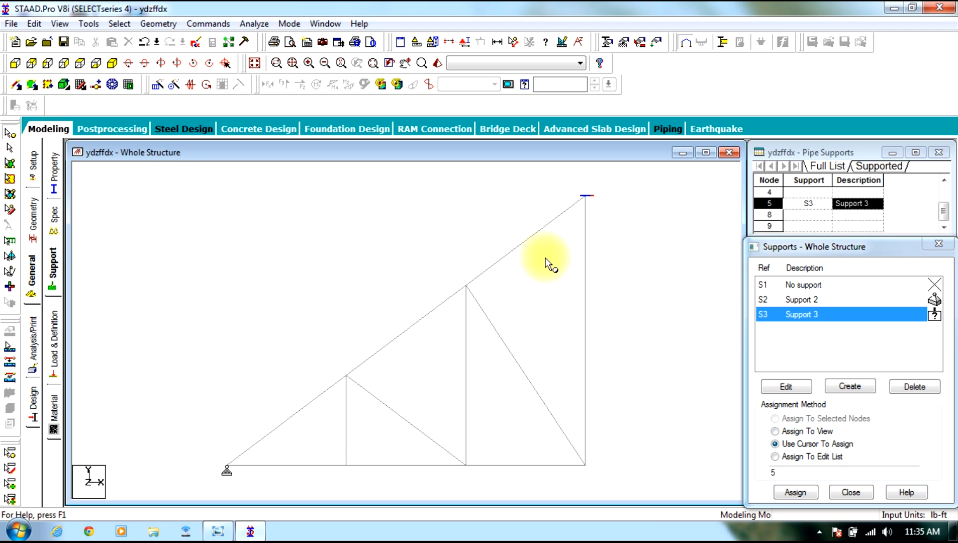
Create primary load case 1 titled LOAD CASE 1 with loading type None.
{"action": "left_click", "coordinate": [54, 342]}
{"action": "left_click", "coordinate": [766, 180]}
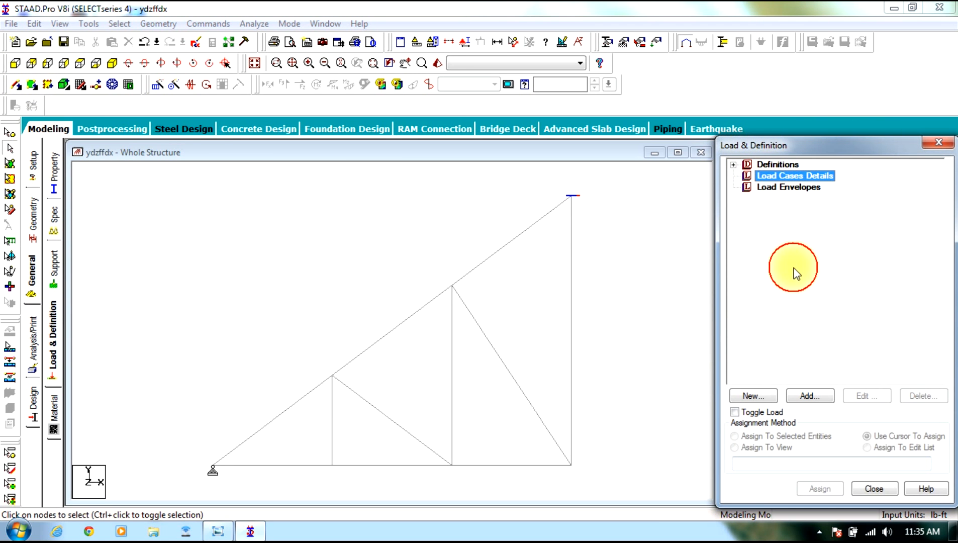
{"action": "left_click", "coordinate": [808, 397]}
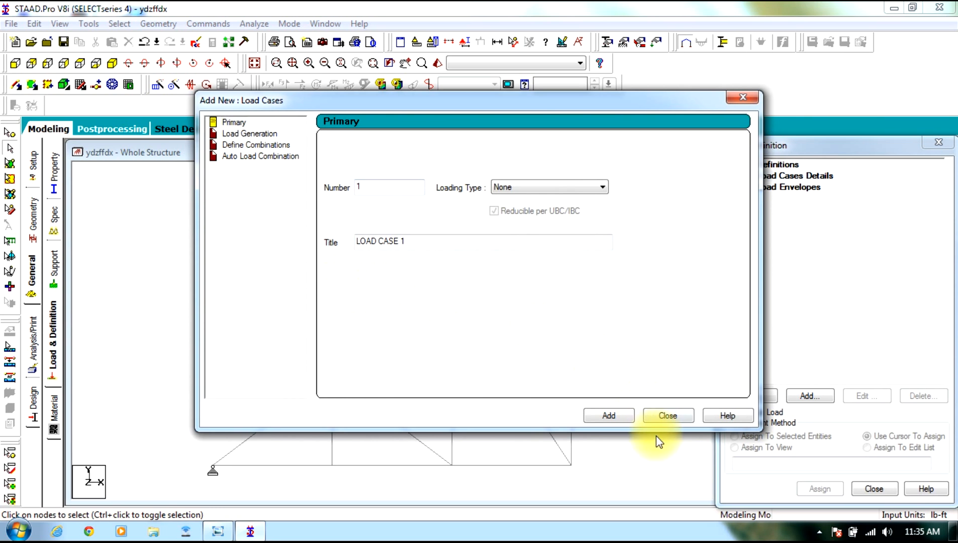
{"action": "left_click", "coordinate": [609, 415]}
{"action": "left_click", "coordinate": [685, 414]}
Check the loads in photo IMG_0411 and add a nodal load with Fy -12000 lb to load case 1.
{"action": "left_click", "coordinate": [800, 187]}
{"action": "left_click", "coordinate": [808, 399]}
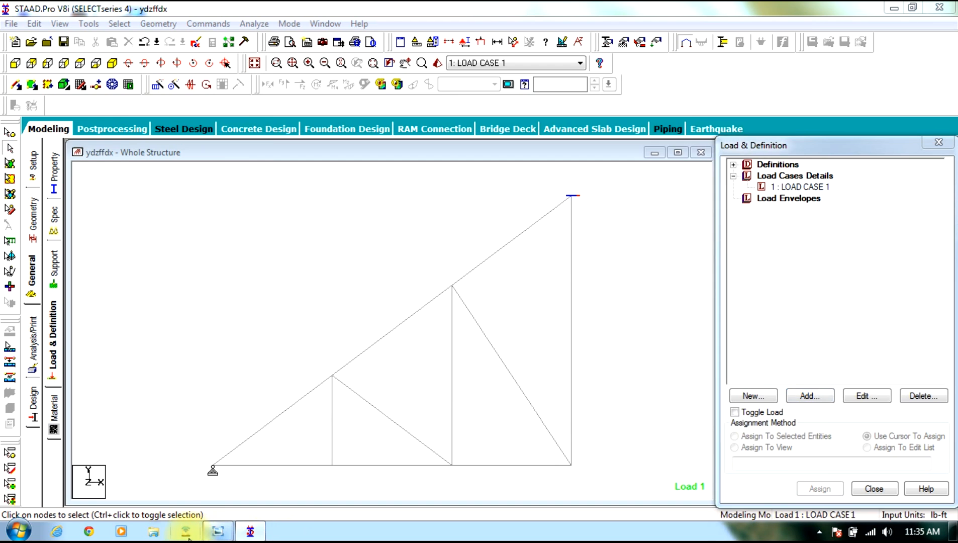
{"action": "left_click", "coordinate": [216, 534]}
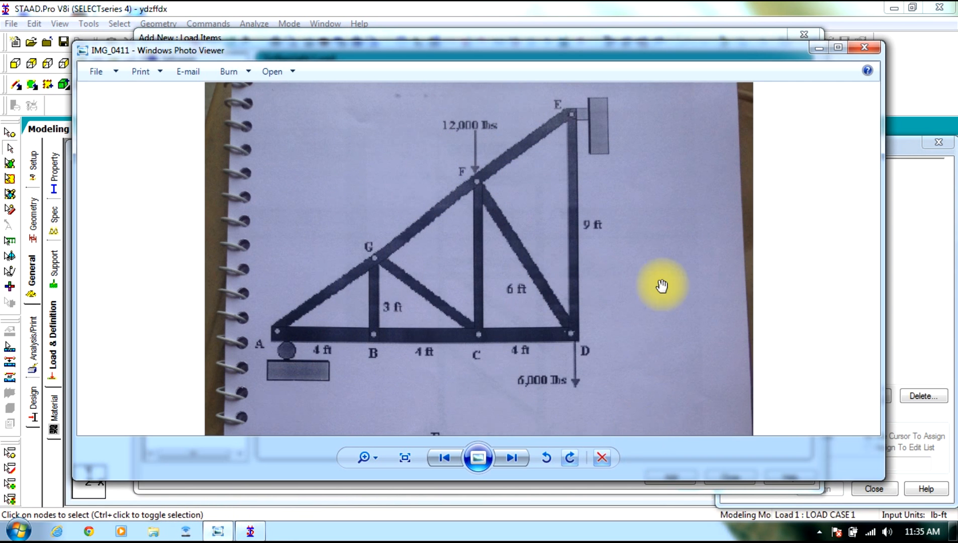
{"action": "left_click", "coordinate": [817, 48]}
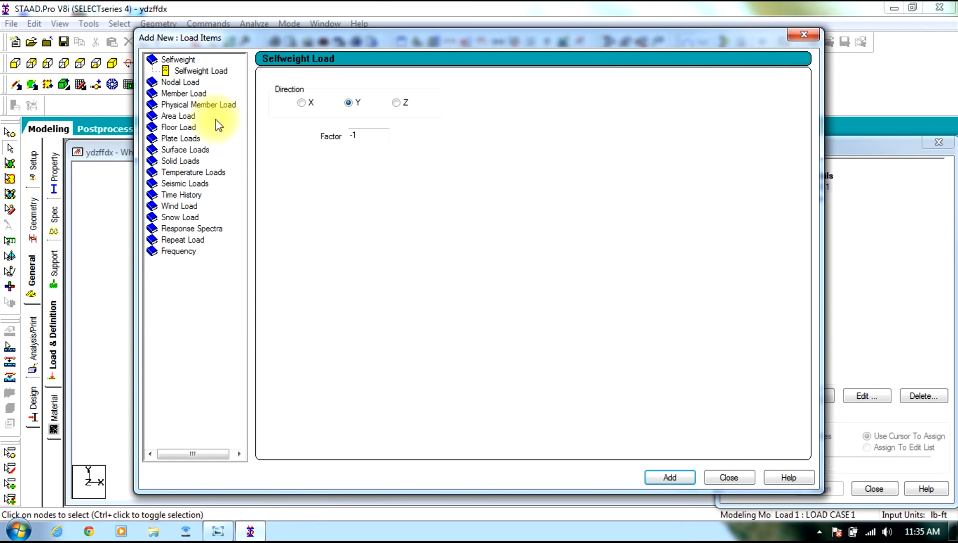
{"action": "left_click", "coordinate": [180, 82]}
{"action": "double_click", "coordinate": [306, 154]}
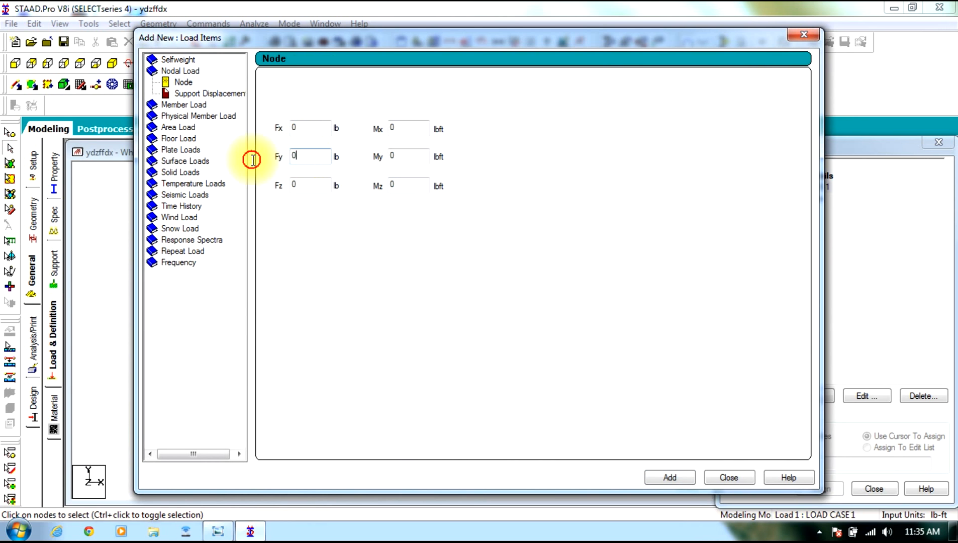
{"action": "type", "text": "-12000"}
{"action": "left_click", "coordinate": [670, 476]}
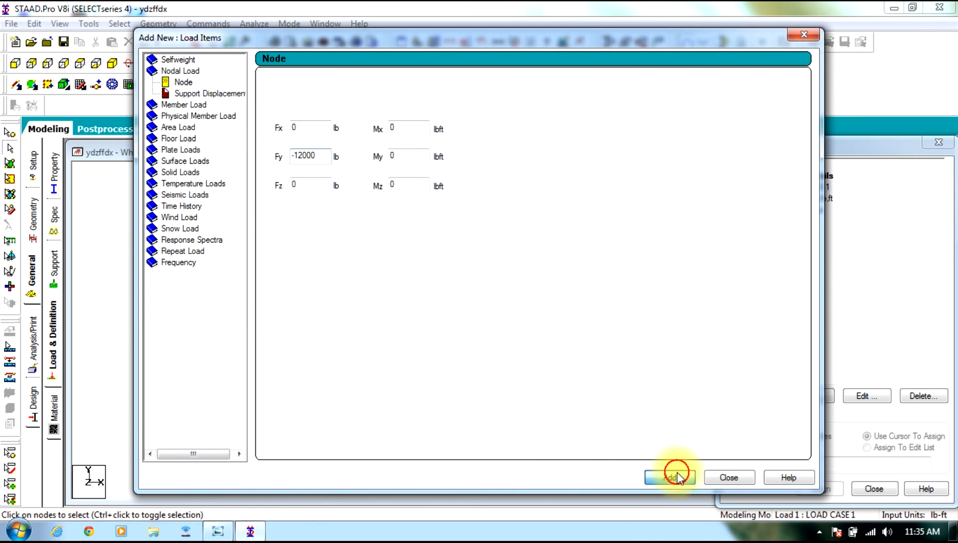
Add a second nodal load with Fy -6000 lb to load case 1 and finish adding load items.
{"action": "double_click", "coordinate": [318, 155]}
{"action": "type", "text": "-"}
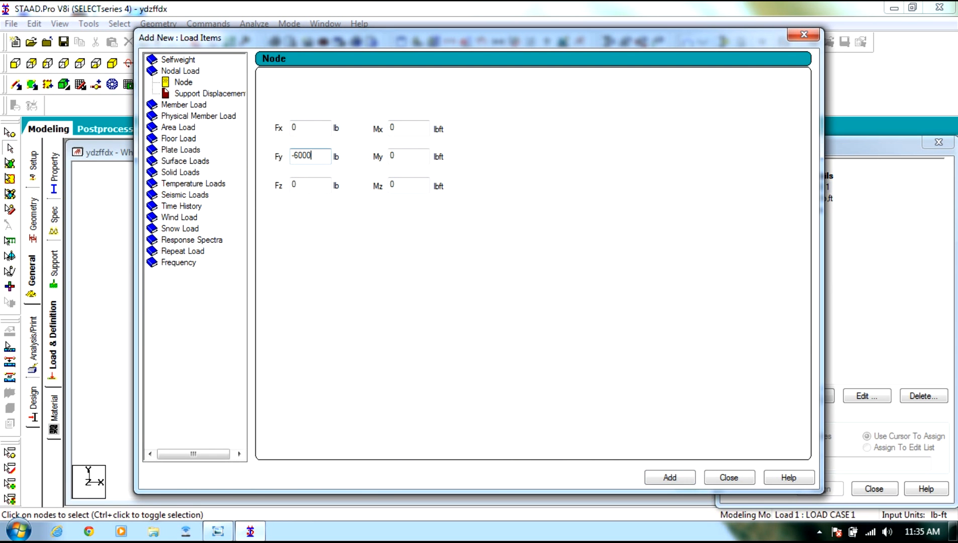
{"action": "left_click", "coordinate": [673, 476]}
{"action": "left_click", "coordinate": [727, 480]}
Assign the FY -12000 lb load to the top-chord node above the middle vertical member.
{"action": "left_click", "coordinate": [810, 198]}
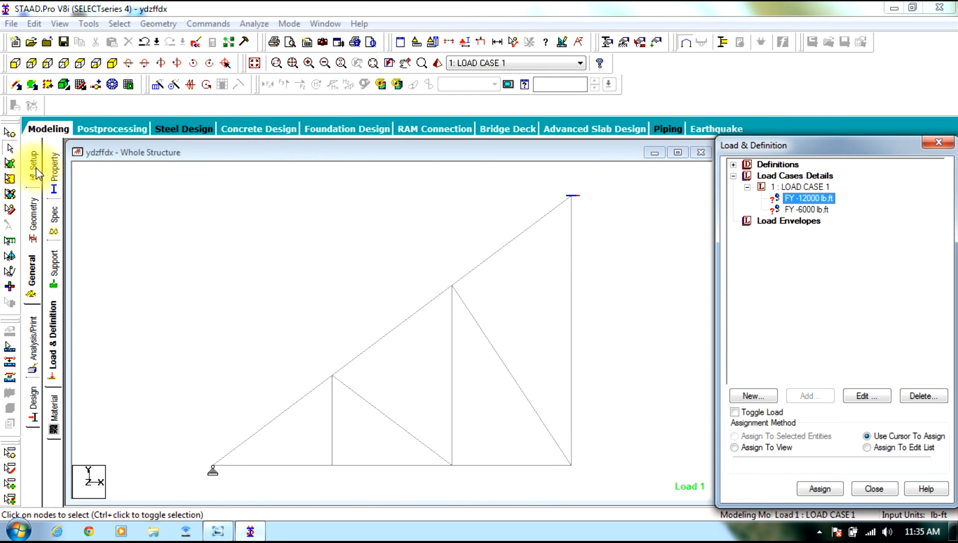
{"action": "left_click", "coordinate": [395, 252]}
{"action": "left_click", "coordinate": [452, 285]}
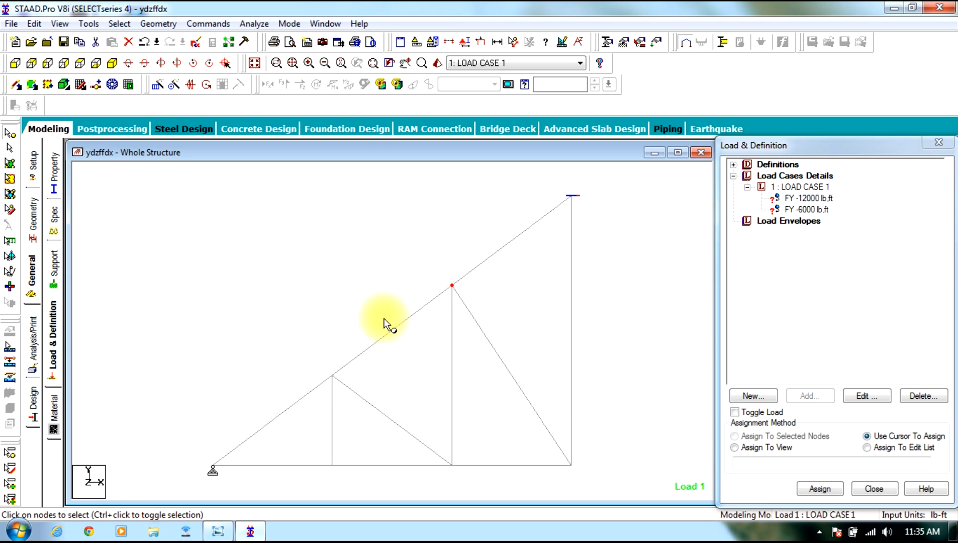
{"action": "left_click", "coordinate": [804, 437]}
{"action": "left_click", "coordinate": [825, 487]}
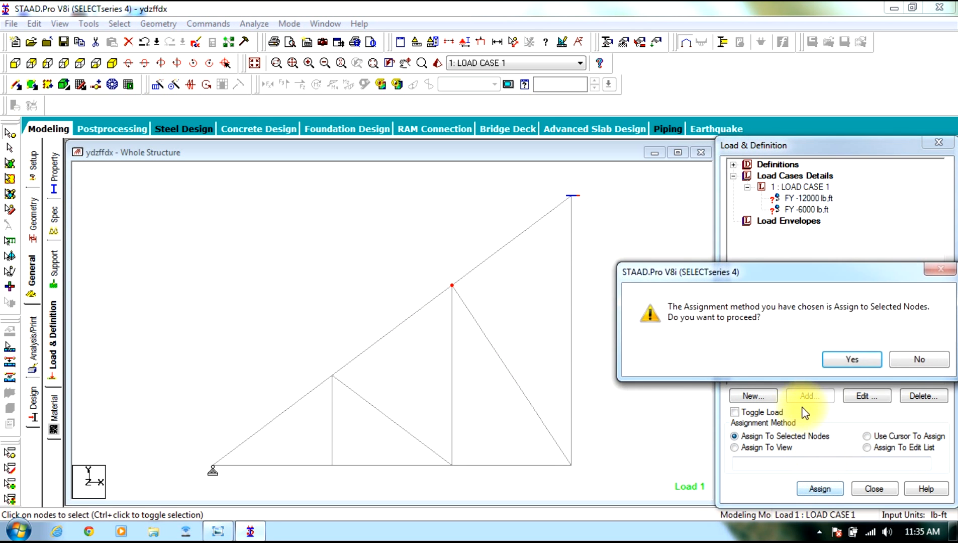
{"action": "left_click", "coordinate": [838, 360]}
Assign the FY -6000 lb load to the bottom-chord node directly below the apex, using the selected-nodes assignment method.
{"action": "left_click", "coordinate": [788, 210]}
{"action": "left_click", "coordinate": [565, 485]}
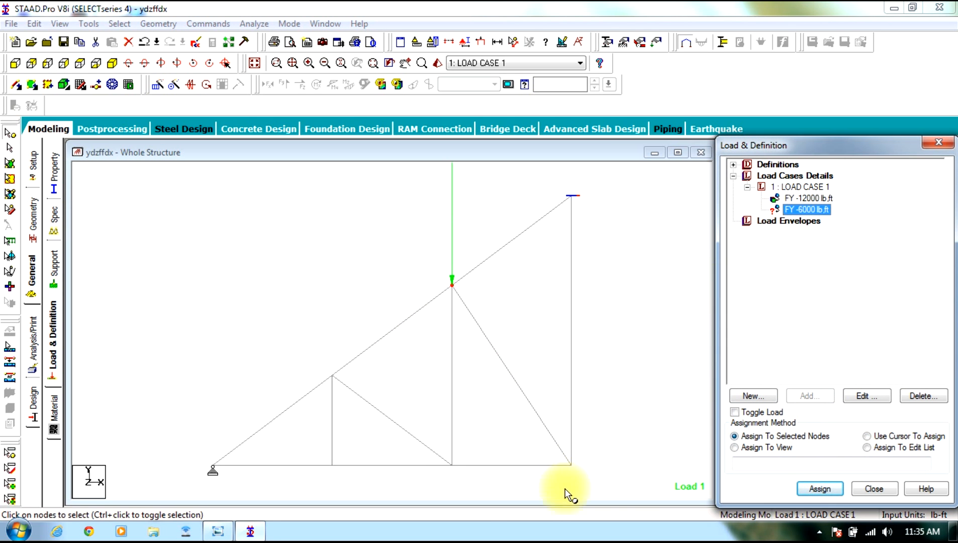
{"action": "left_click", "coordinate": [825, 488]}
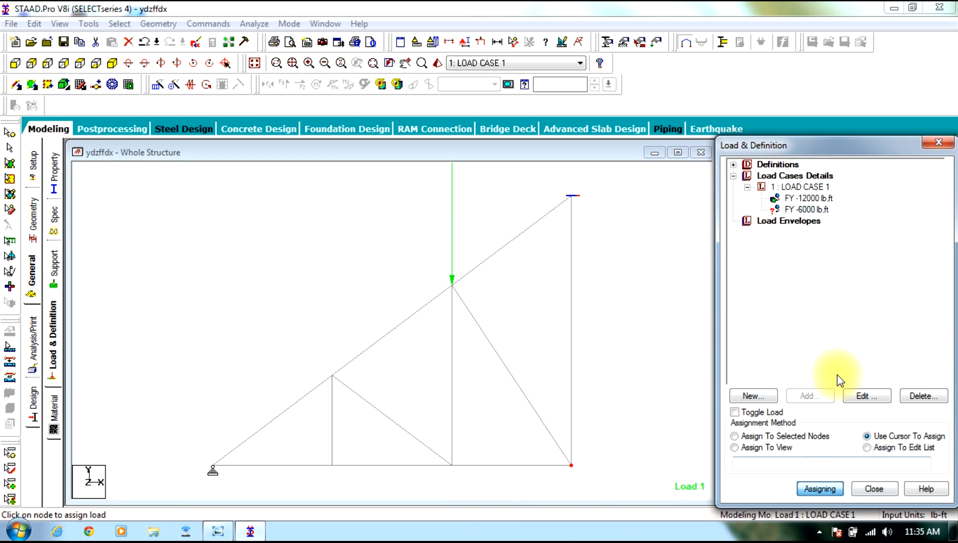
{"action": "left_click", "coordinate": [752, 440]}
{"action": "left_click", "coordinate": [822, 489]}
{"action": "left_click", "coordinate": [838, 365]}
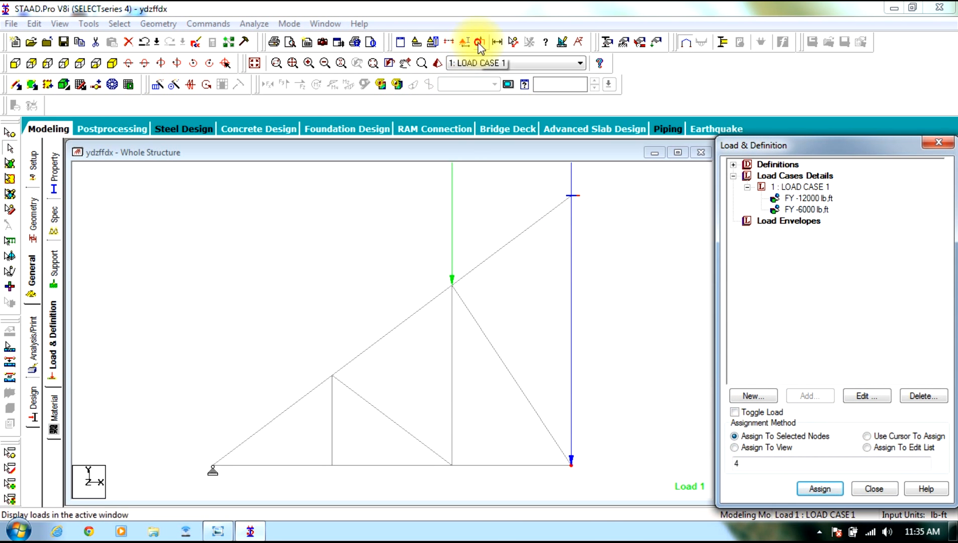
{"action": "left_click", "coordinate": [478, 42]}
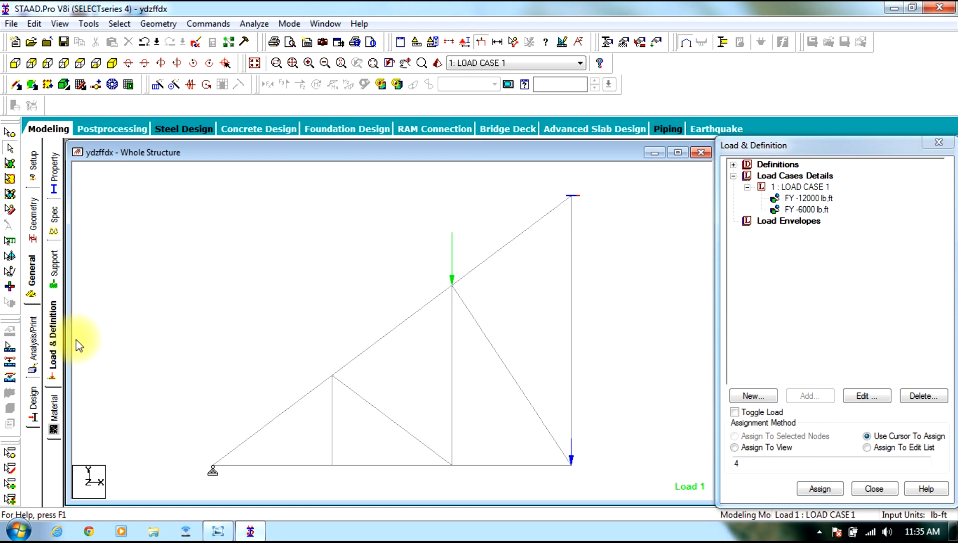
Set the current steel design code to IS800.
{"action": "left_click", "coordinate": [34, 400]}
{"action": "left_click", "coordinate": [932, 165]}
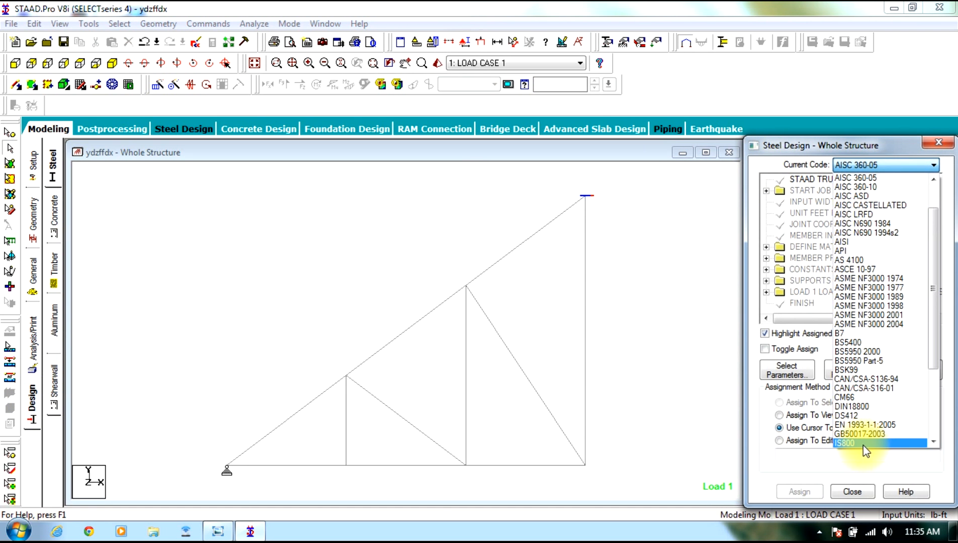
{"action": "left_click", "coordinate": [845, 440]}
Add the CHECK CODE and TAKE OFF design commands to the steel design.
{"action": "left_click", "coordinate": [905, 370]}
{"action": "left_click", "coordinate": [573, 220]}
{"action": "left_click", "coordinate": [744, 438]}
{"action": "left_click", "coordinate": [577, 286]}
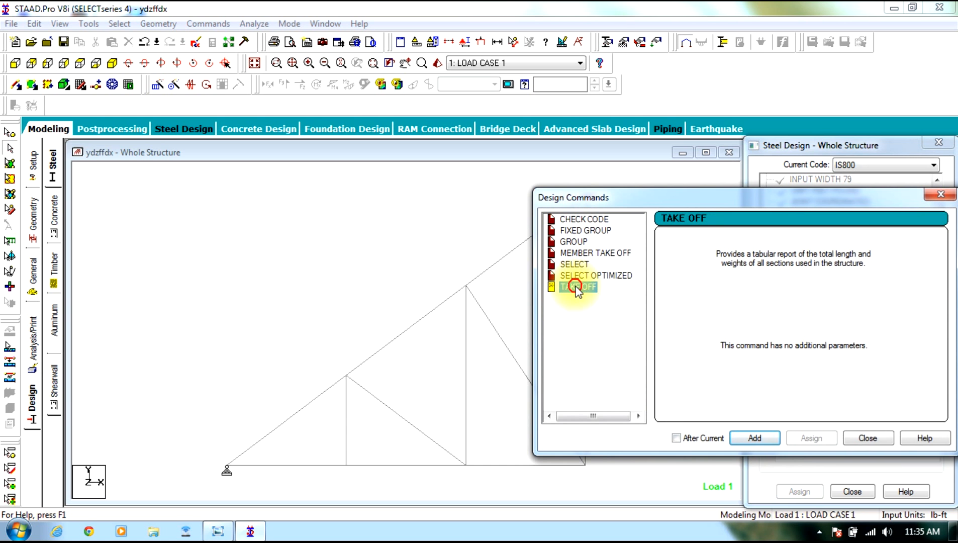
{"action": "left_click", "coordinate": [755, 438]}
{"action": "left_click", "coordinate": [870, 439]}
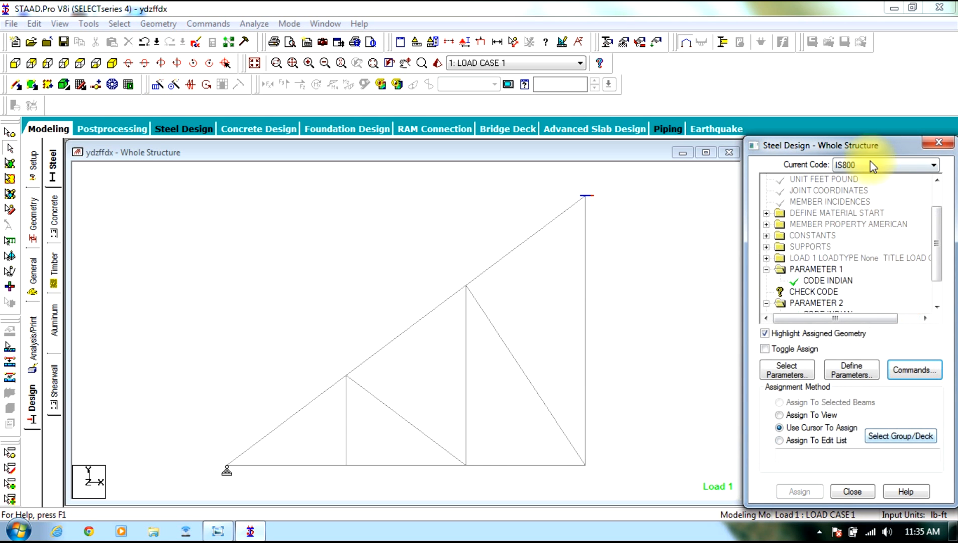
Assign the CHECK CODE command to all truss members.
{"action": "left_click_drag", "start_coordinate": [936, 256], "coordinate": [935, 304]}
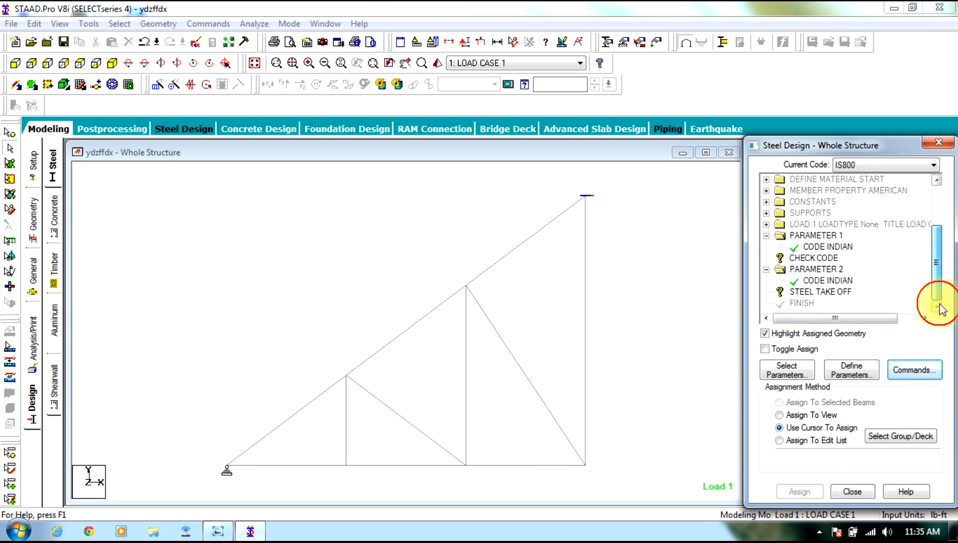
{"action": "left_click", "coordinate": [814, 257]}
{"action": "left_click", "coordinate": [875, 404]}
{"action": "left_click", "coordinate": [801, 491]}
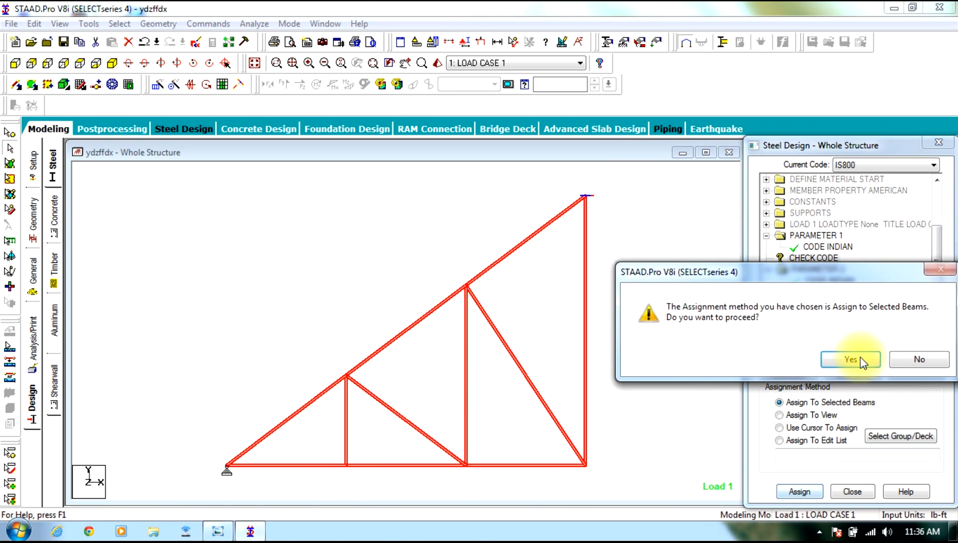
{"action": "left_click", "coordinate": [865, 359]}
Assign the STEEL TAKE OFF command to all truss members.
{"action": "left_click", "coordinate": [820, 292]}
{"action": "left_click_drag", "start_coordinate": [595, 187], "coordinate": [192, 503]}
{"action": "left_click", "coordinate": [787, 492]}
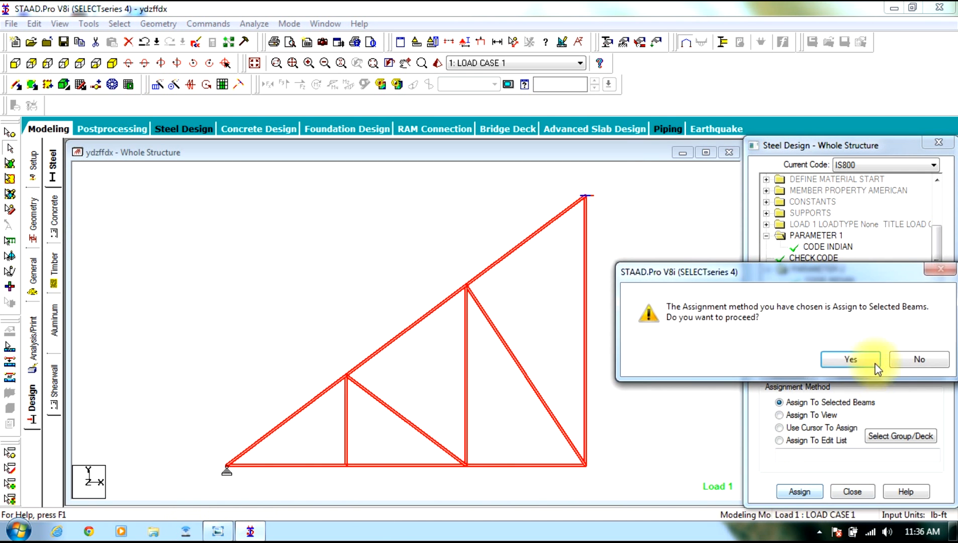
{"action": "left_click", "coordinate": [855, 358]}
Add a Perform Analysis command with the No Print option.
{"action": "left_click", "coordinate": [35, 352]}
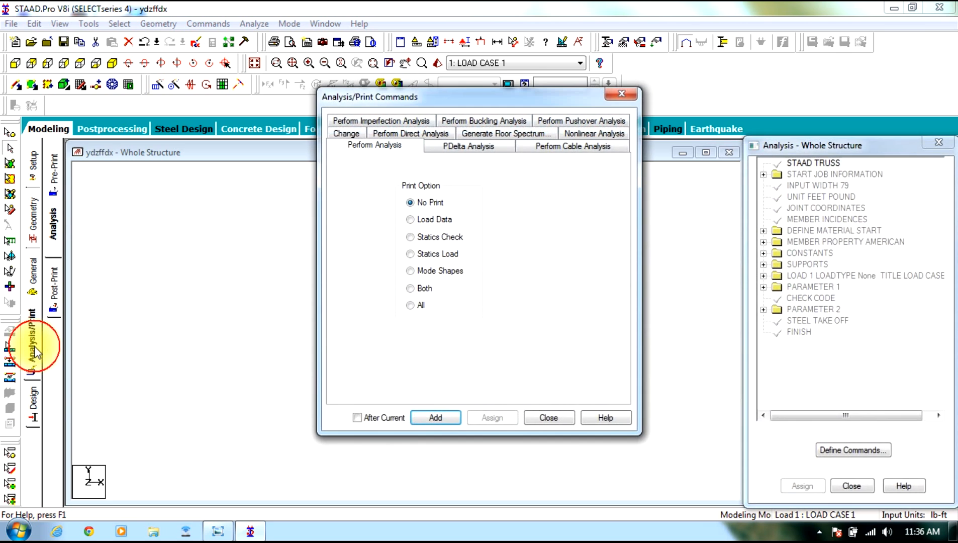
{"action": "left_click", "coordinate": [548, 417]}
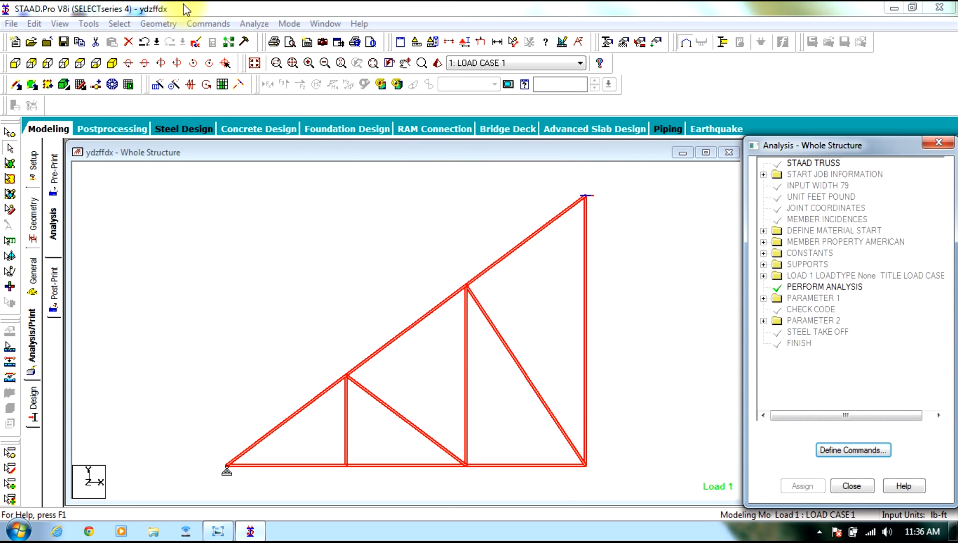
{"action": "left_click", "coordinate": [254, 24]}
{"action": "left_click", "coordinate": [264, 37]}
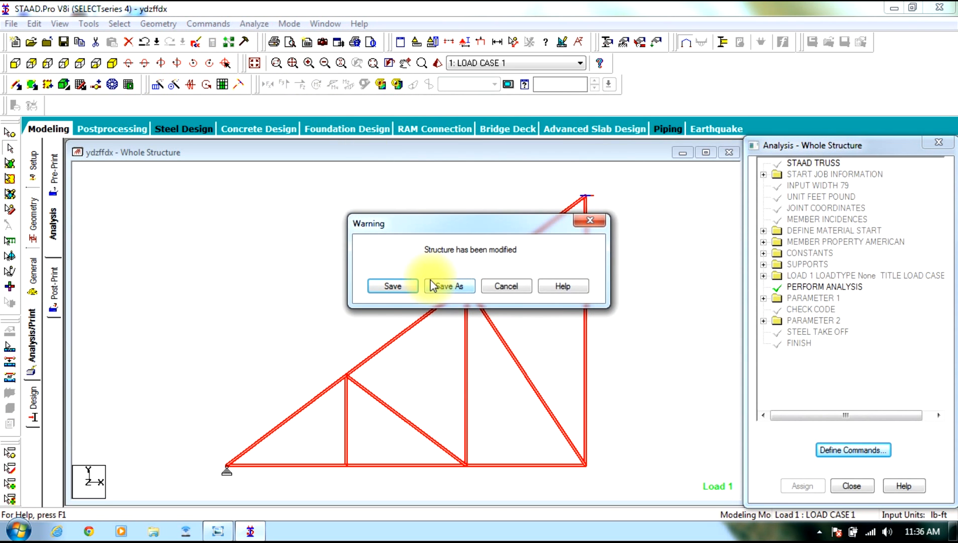
{"action": "left_click", "coordinate": [413, 285]}
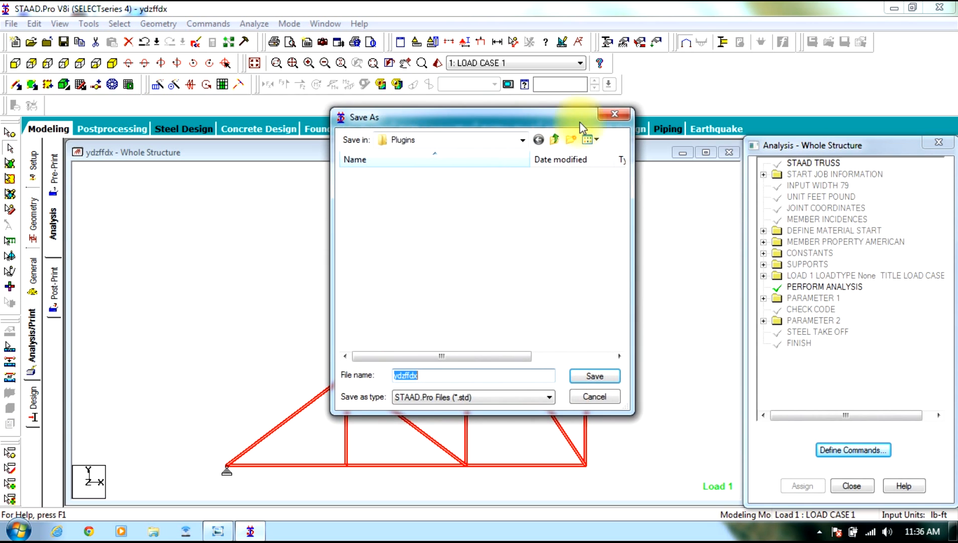
{"action": "left_click", "coordinate": [614, 120]}
Save the modified structure, run the analysis, and stay in modeling mode when it ends.
{"action": "left_click", "coordinate": [254, 24]}
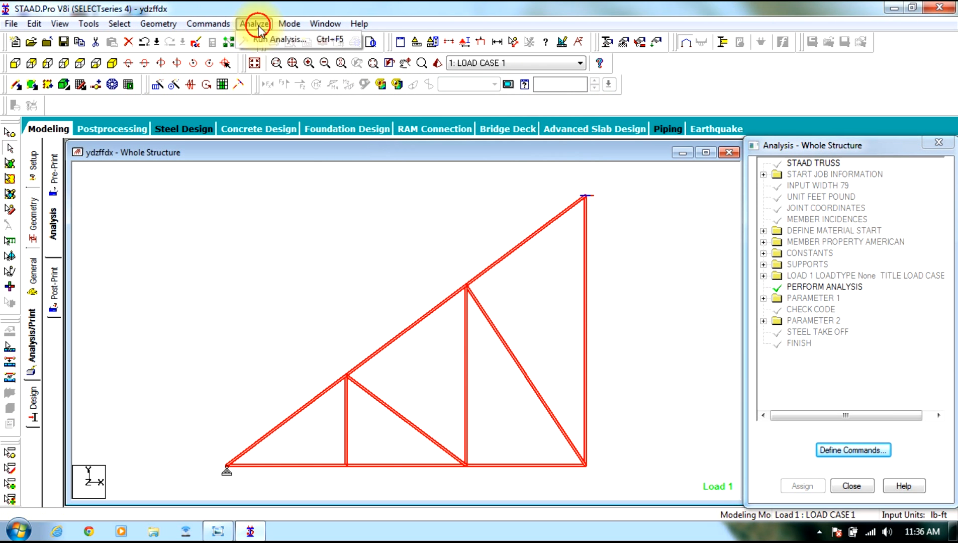
{"action": "left_click", "coordinate": [271, 37]}
{"action": "left_click", "coordinate": [402, 288]}
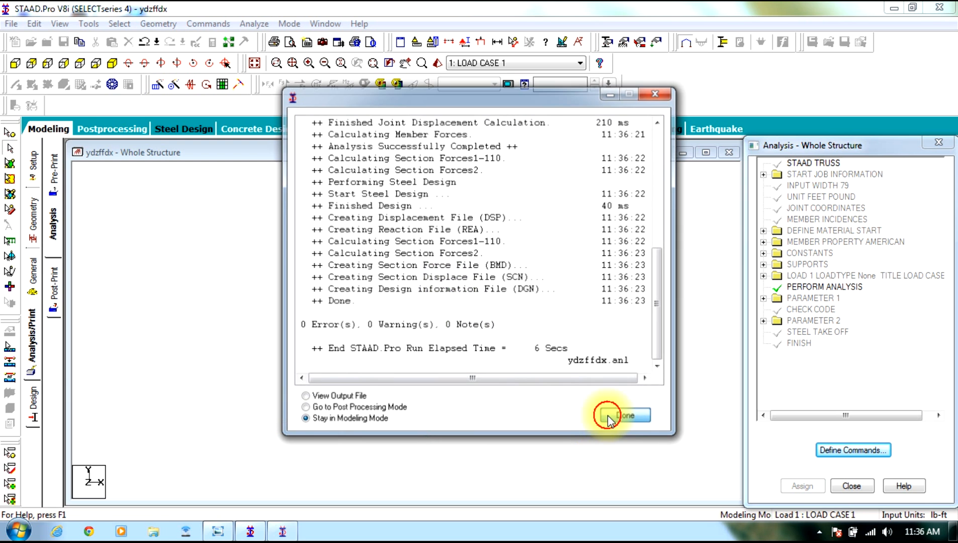
{"action": "left_click", "coordinate": [613, 416]}
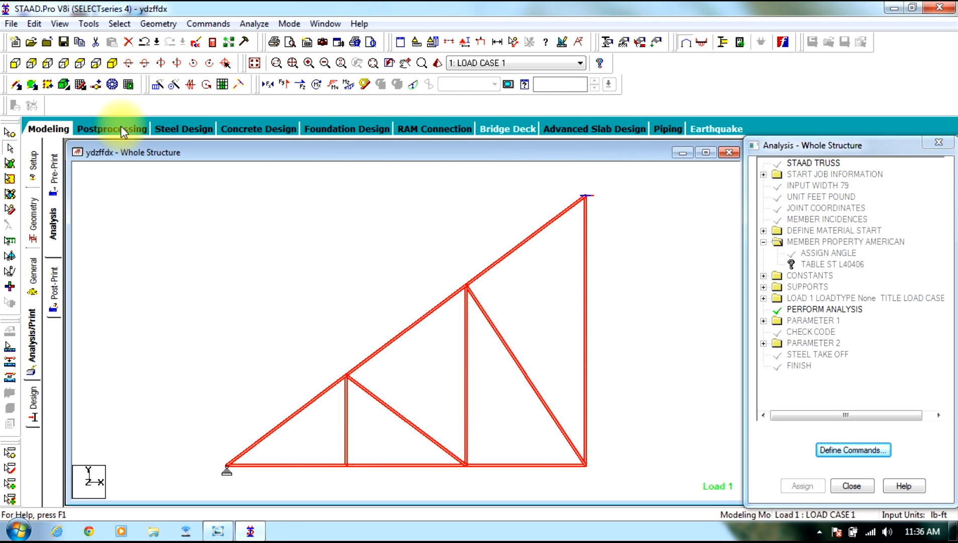
Check the truss for failed beams by selecting all failed beams by specification.
{"action": "left_click", "coordinate": [119, 24]}
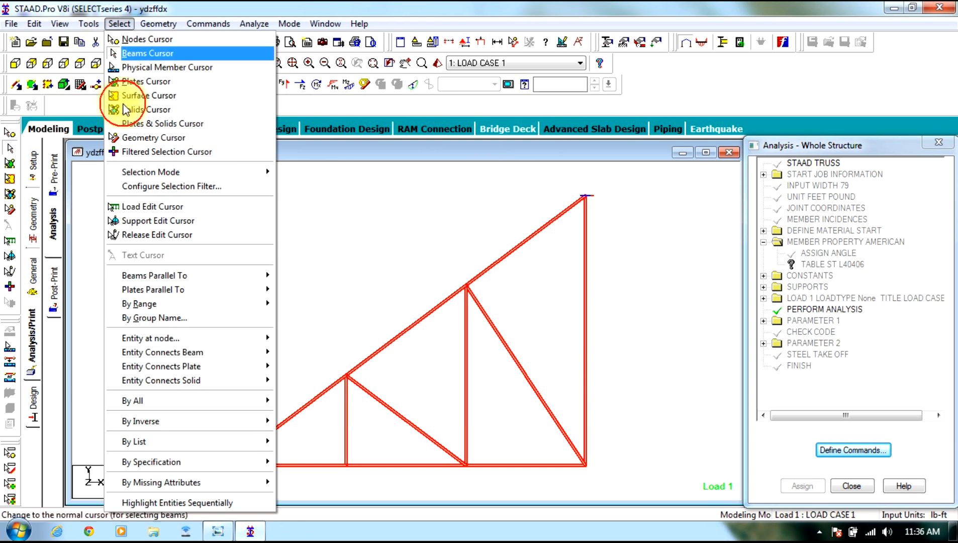
{"action": "mouse_move", "coordinate": [274, 462]}
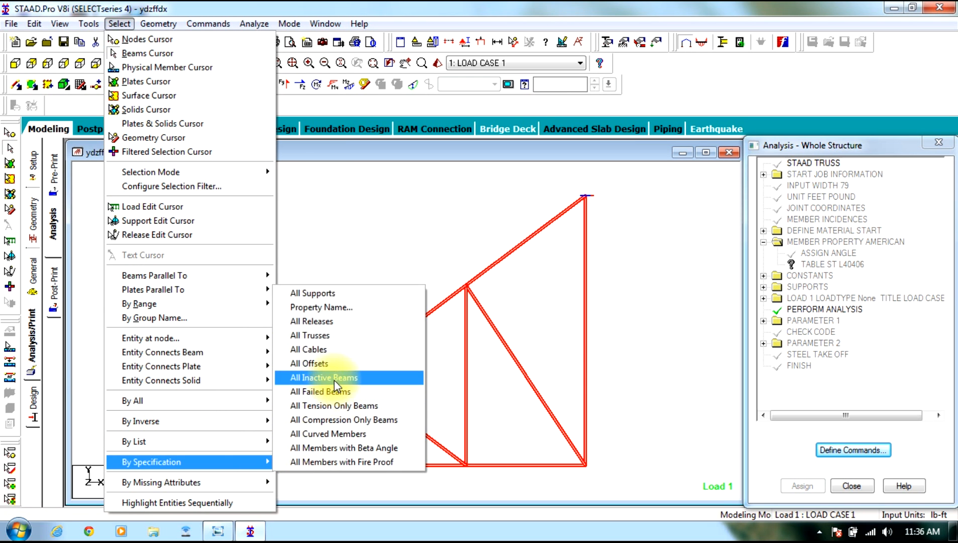
{"action": "left_click", "coordinate": [321, 391]}
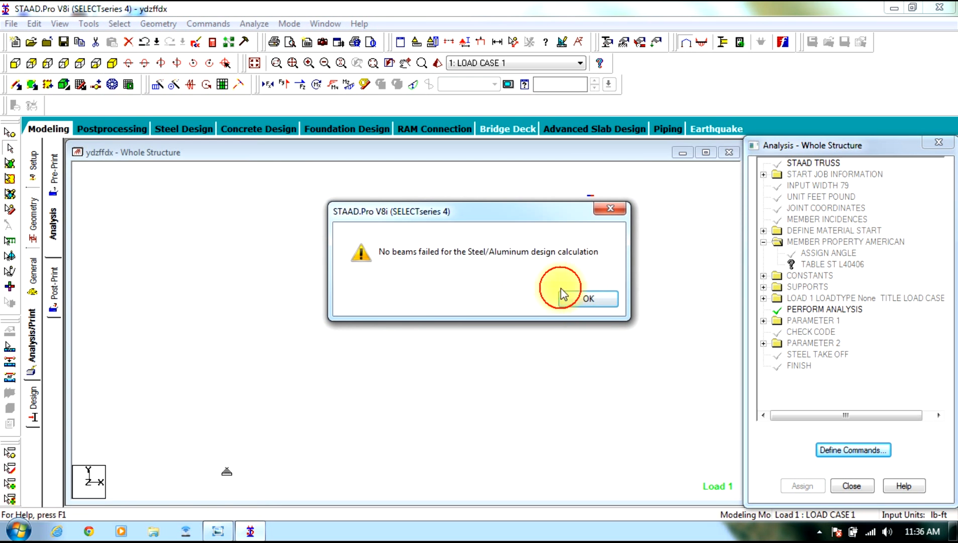
{"action": "left_click", "coordinate": [587, 298]}
Open the postprocessing results for load case 1 and examine the truss displacement in a maximized structure view.
{"action": "left_click", "coordinate": [103, 129]}
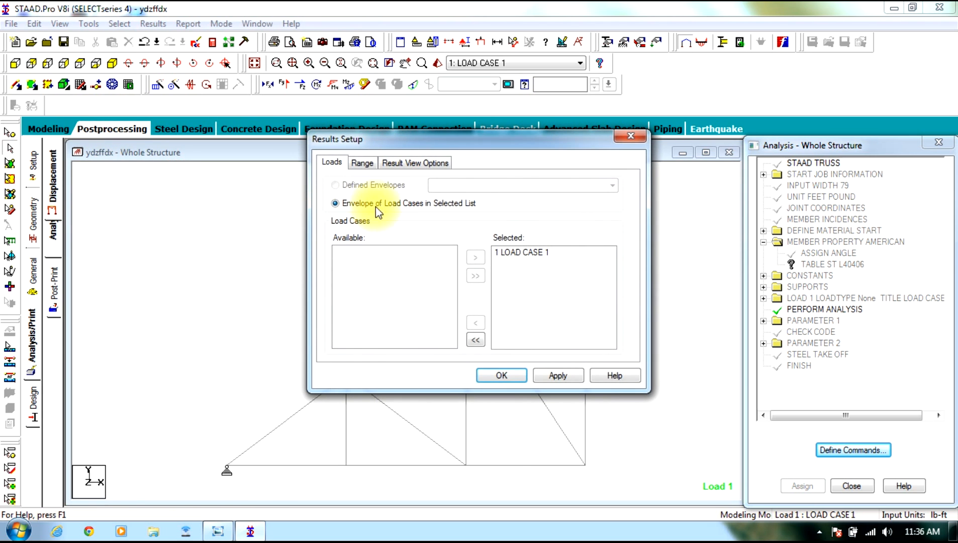
{"action": "left_click", "coordinate": [484, 373]}
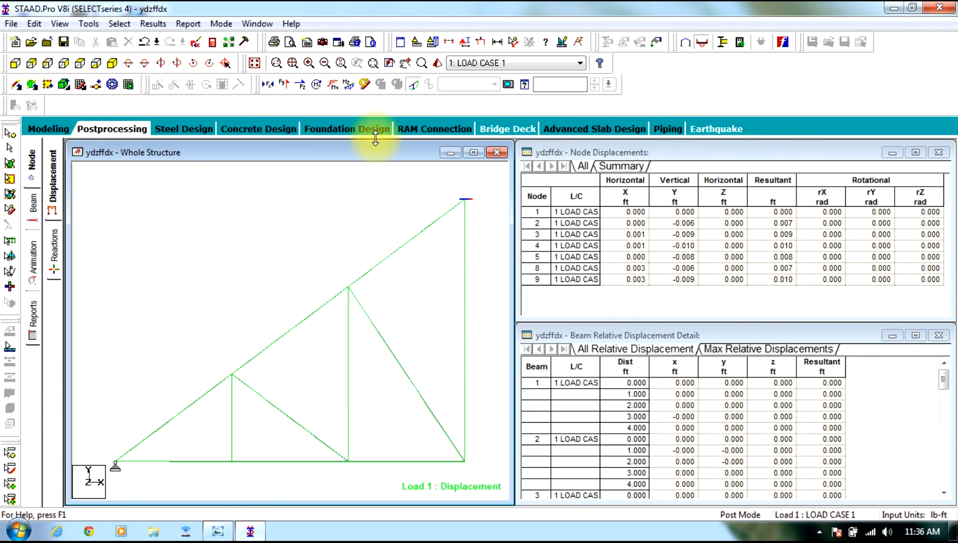
{"action": "left_click", "coordinate": [474, 153]}
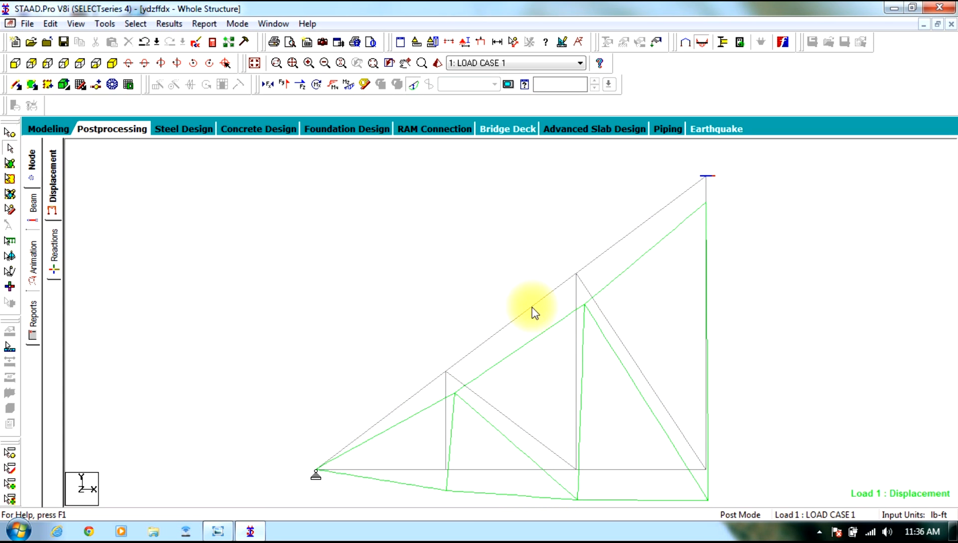
Review both truss sketches in photo IMG_0411, including their dimensions, supports and loads.
{"action": "left_click", "coordinate": [221, 529]}
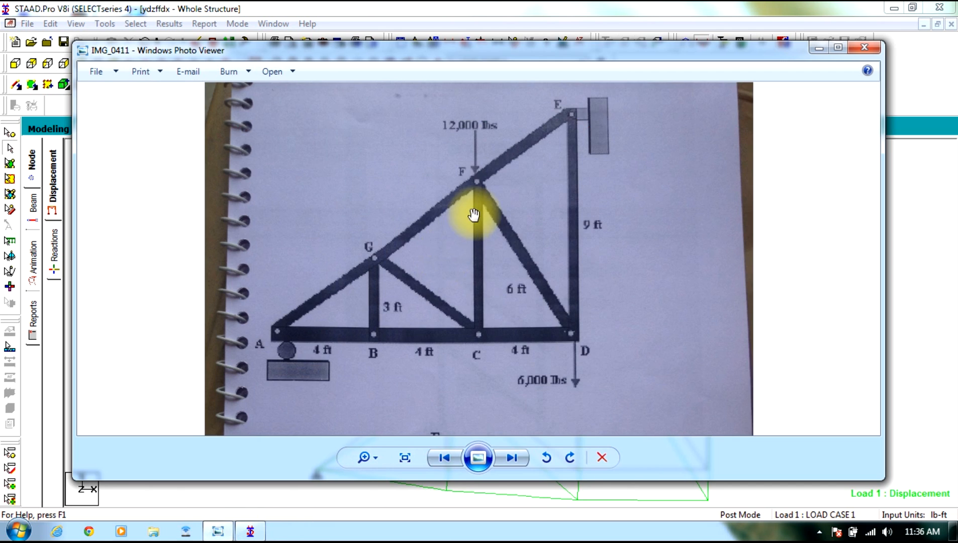
{"action": "mouse_move", "coordinate": [534, 343]}
{"action": "left_mouse_down"}
{"action": "mouse_move", "coordinate": [545, 202]}
{"action": "mouse_move", "coordinate": [571, 243]}
{"action": "mouse_move", "coordinate": [582, 183]}
{"action": "left_mouse_up"}
{"action": "left_click_drag", "start_coordinate": [542, 278], "coordinate": [569, 240]}
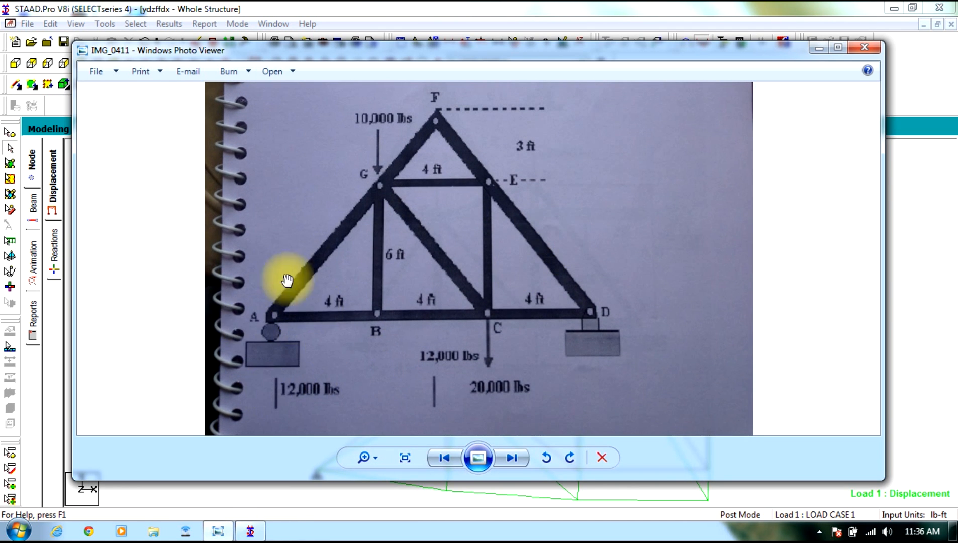
{"action": "left_click_drag", "start_coordinate": [434, 248], "coordinate": [428, 479]}
{"action": "left_click_drag", "start_coordinate": [508, 270], "coordinate": [522, 388]}
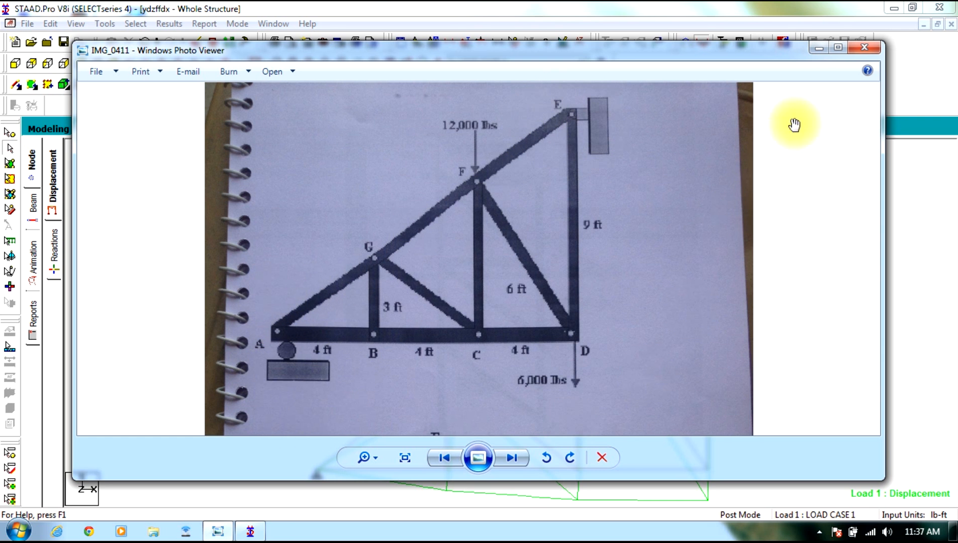
Return to the support definitions in modeling mode and assign the pinned Support 2 to the truss's top node.
{"action": "left_click", "coordinate": [827, 49]}
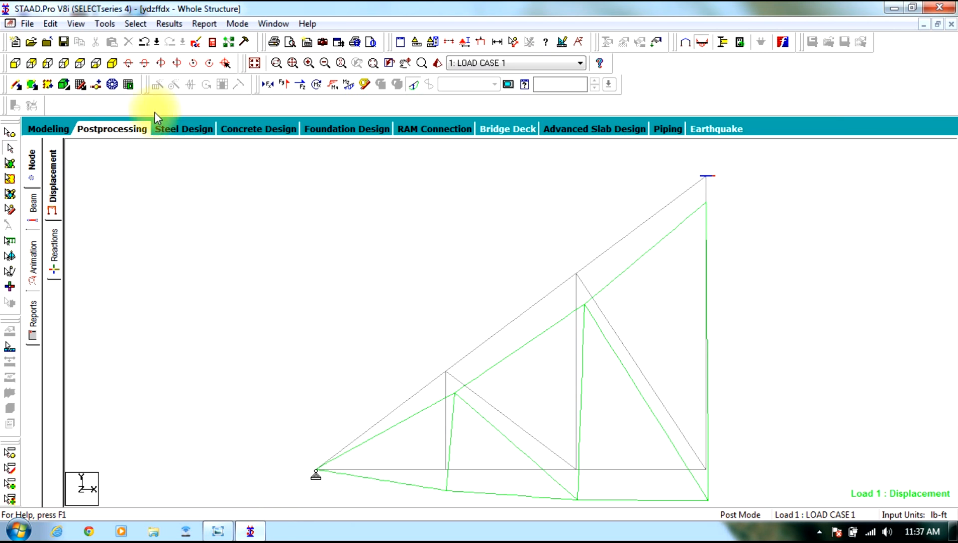
{"action": "left_click", "coordinate": [47, 129]}
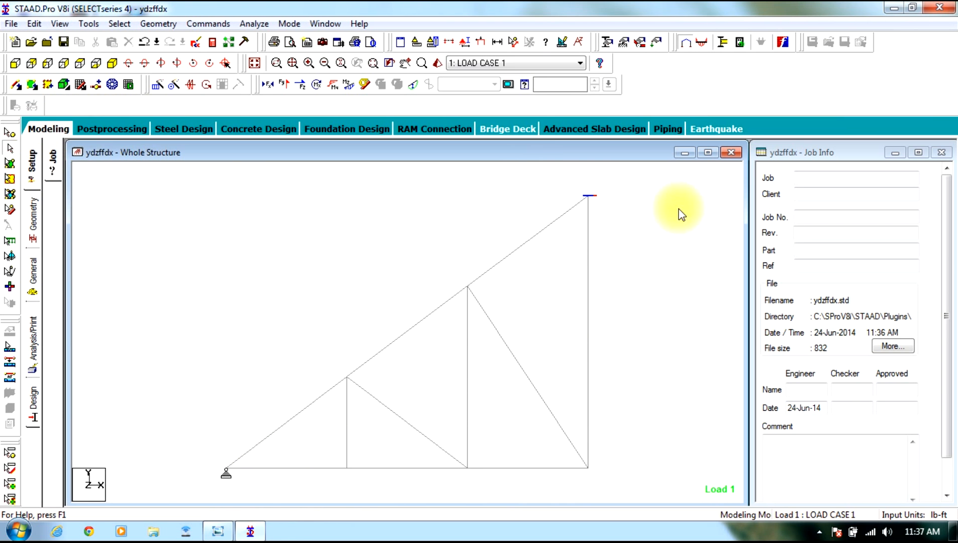
{"action": "left_click", "coordinate": [31, 274]}
{"action": "left_click", "coordinate": [53, 265]}
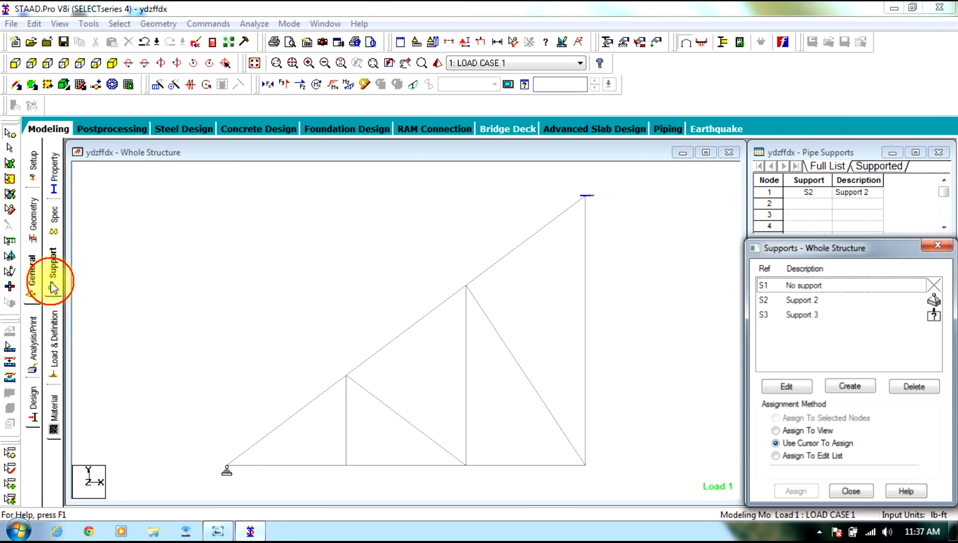
{"action": "left_click", "coordinate": [810, 301]}
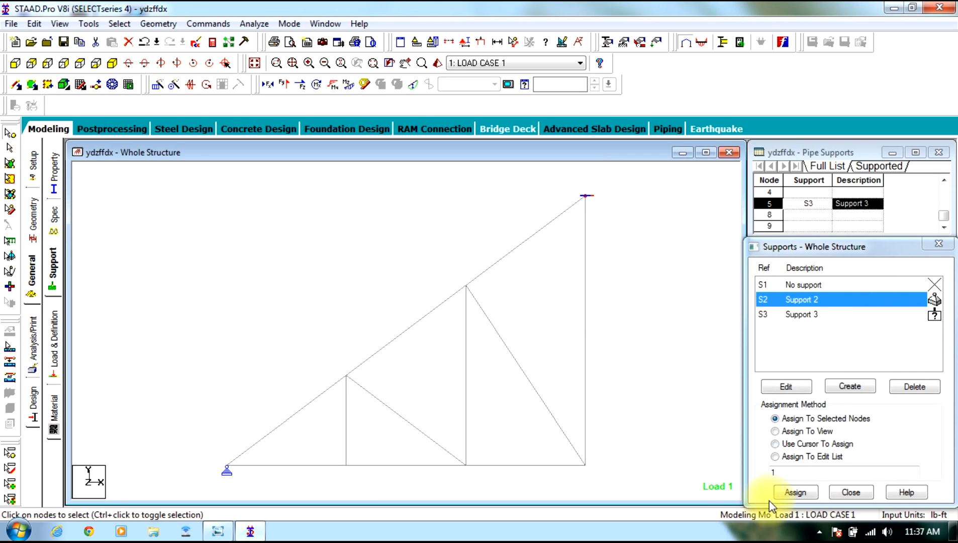
{"action": "left_click", "coordinate": [796, 492]}
{"action": "left_click", "coordinate": [850, 413]}
{"action": "left_click", "coordinate": [850, 413]}
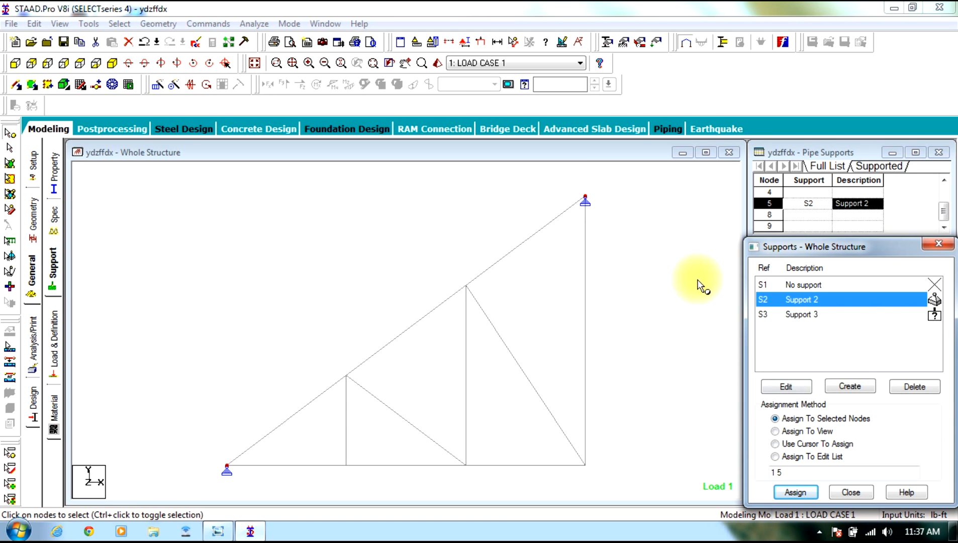
Try to edit Support 2, and change Support 3 to a fixed-but support releasing only FX and MZ.
{"action": "left_click", "coordinate": [802, 386]}
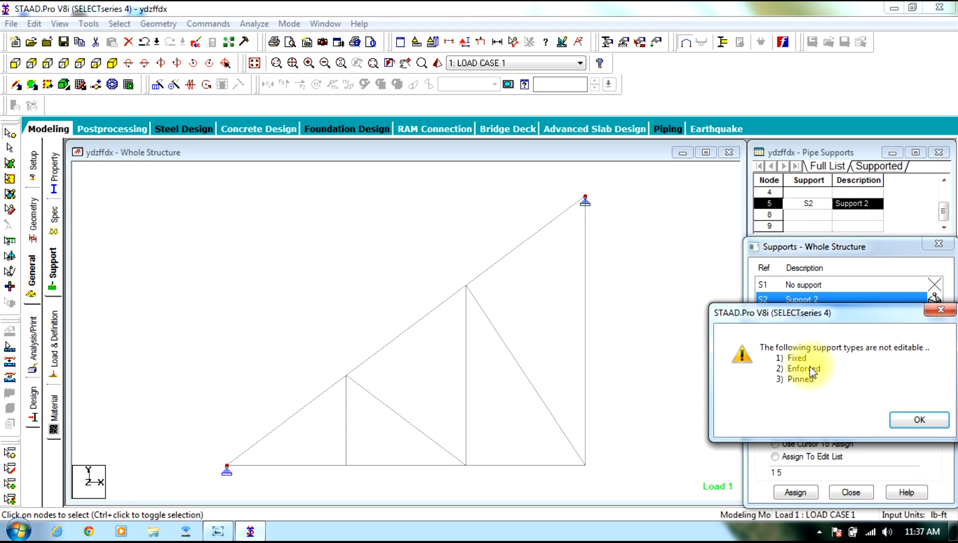
{"action": "left_click", "coordinate": [917, 419]}
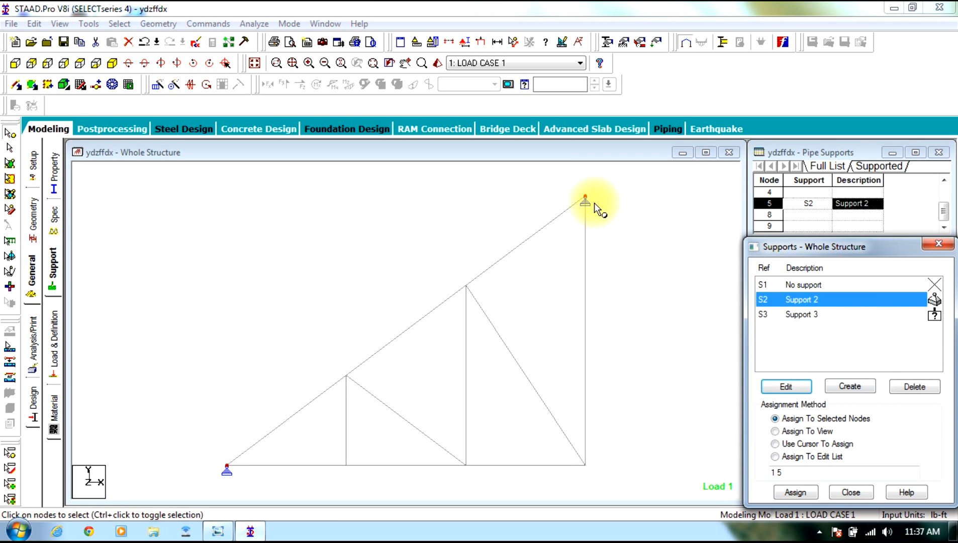
{"action": "left_click", "coordinate": [799, 315]}
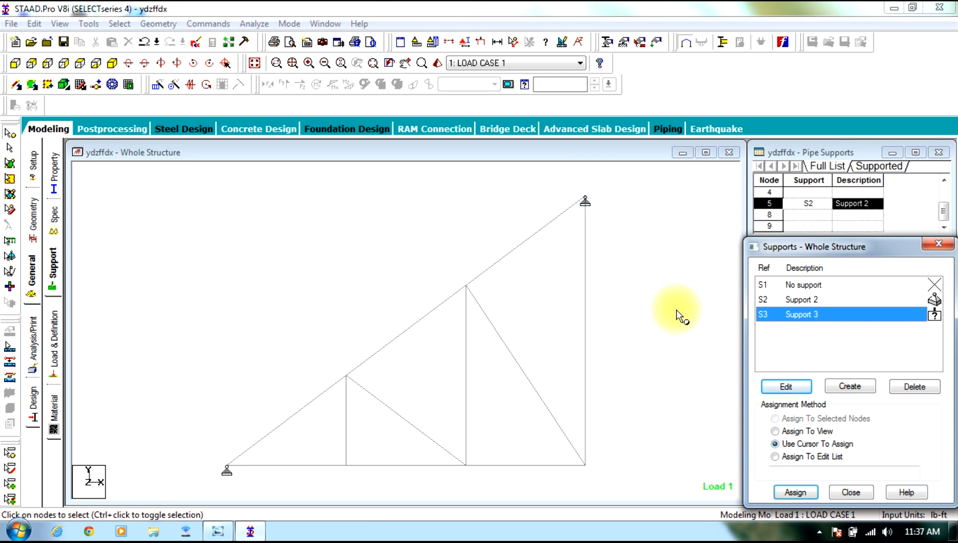
{"action": "left_click_drag", "start_coordinate": [207, 499], "coordinate": [199, 498]}
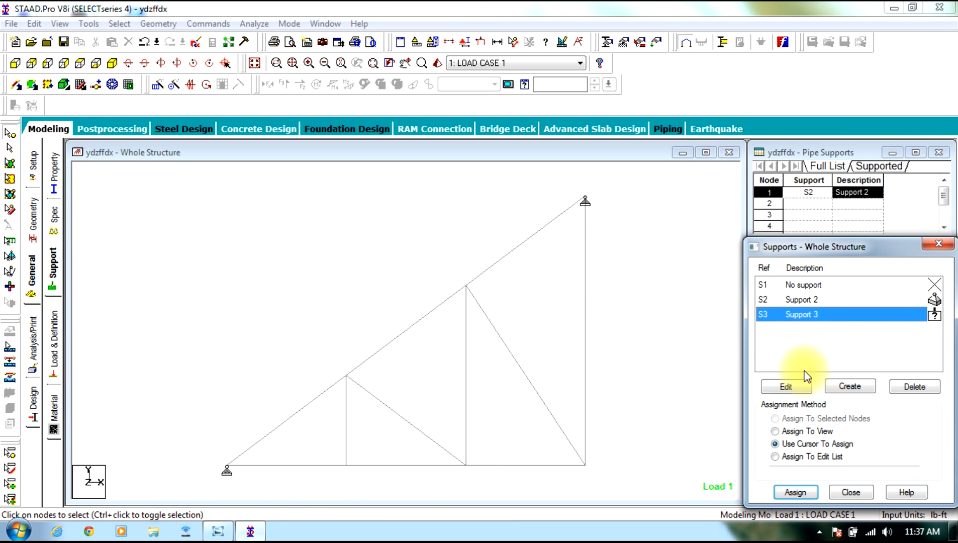
{"action": "left_click", "coordinate": [787, 386]}
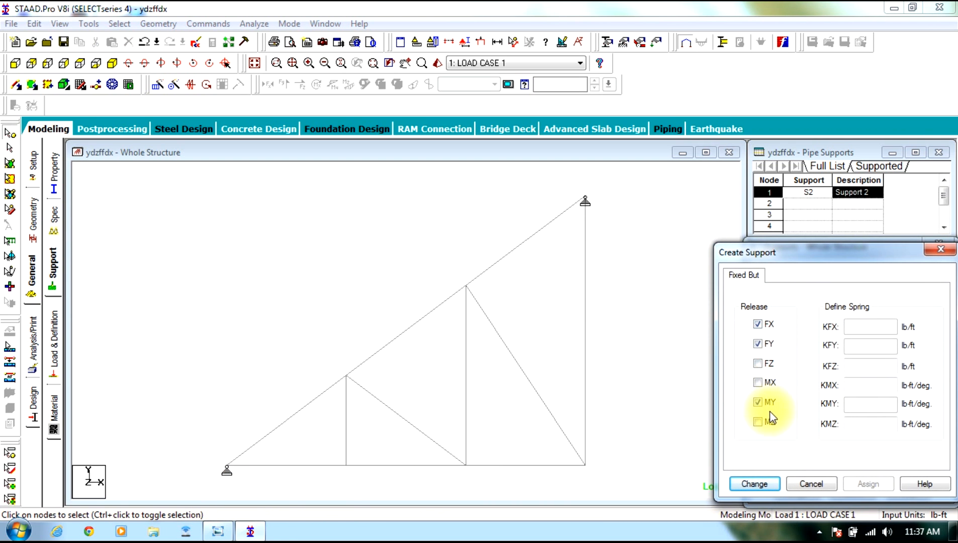
{"action": "left_click", "coordinate": [758, 344]}
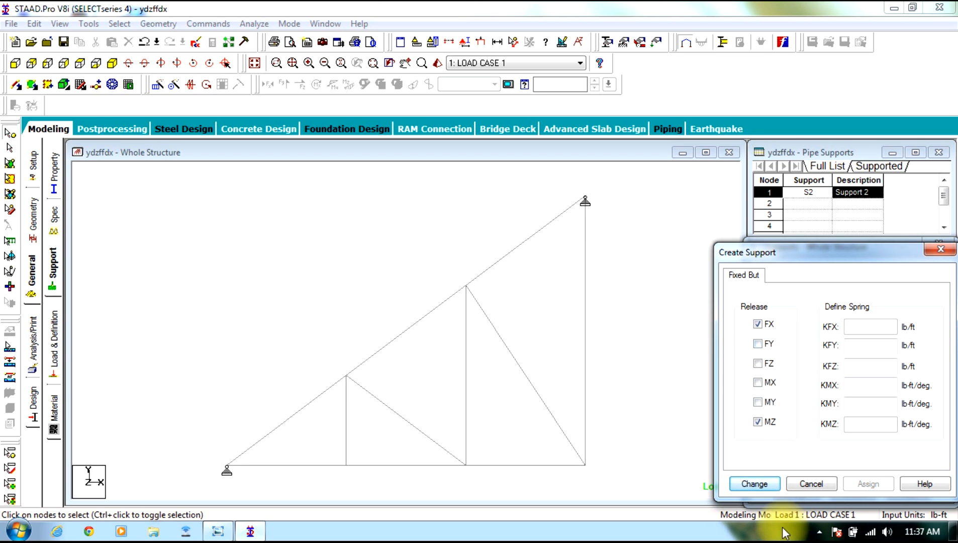
{"action": "left_click", "coordinate": [751, 485]}
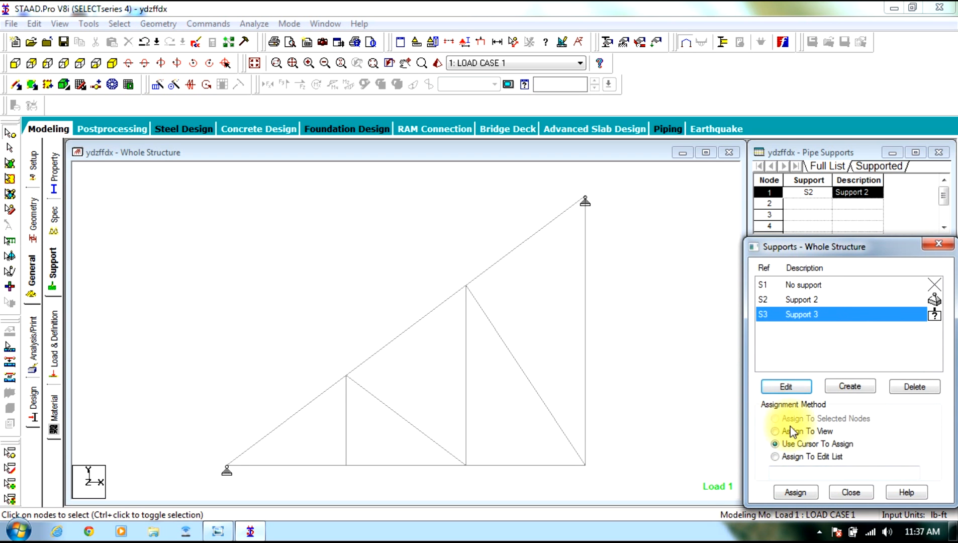
Assign Support 3 to the lower-left node of the truss.
{"action": "left_click_drag", "start_coordinate": [271, 439], "coordinate": [190, 485]}
{"action": "left_click", "coordinate": [794, 492]}
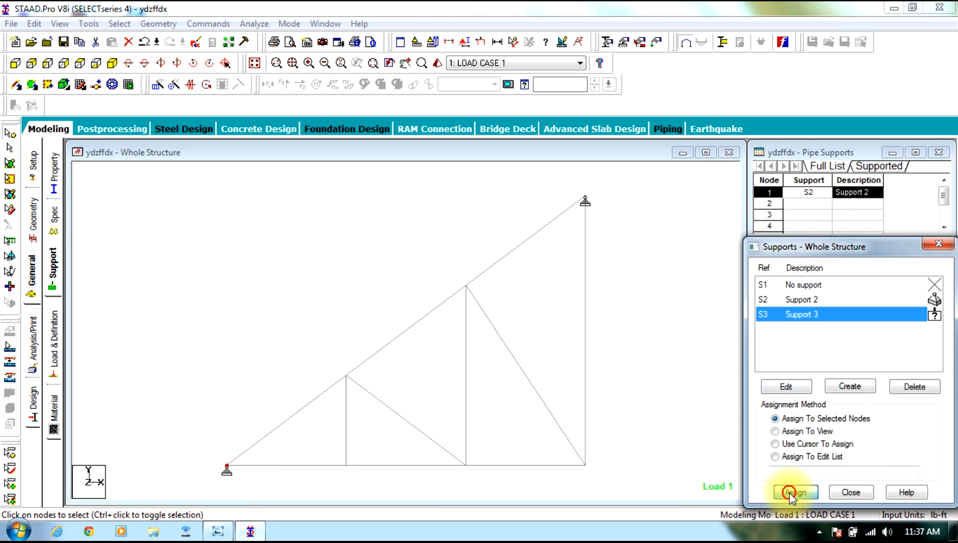
{"action": "left_click", "coordinate": [813, 407]}
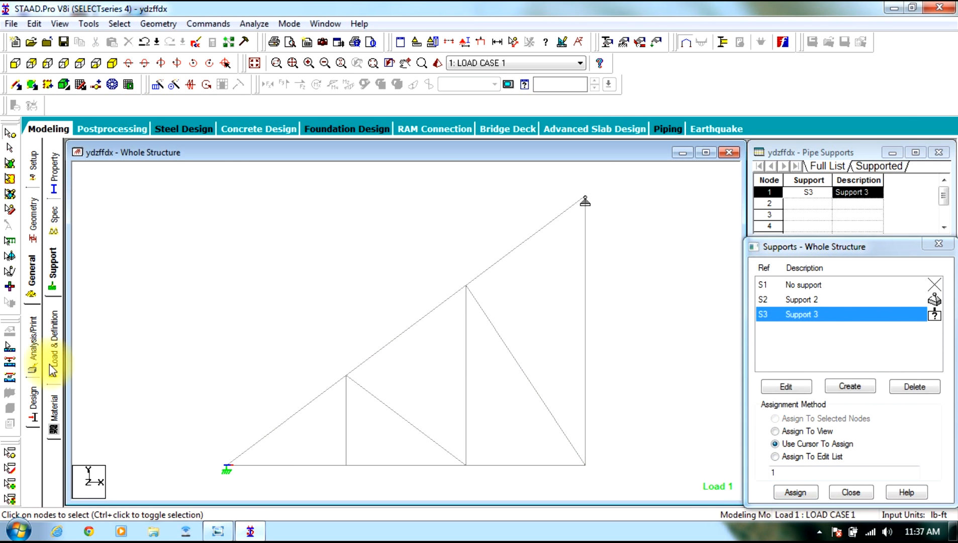
Add a Perform Analysis command with no print and run the analysis, staying in modeling mode when it ends.
{"action": "left_click", "coordinate": [33, 342]}
{"action": "left_click", "coordinate": [414, 423]}
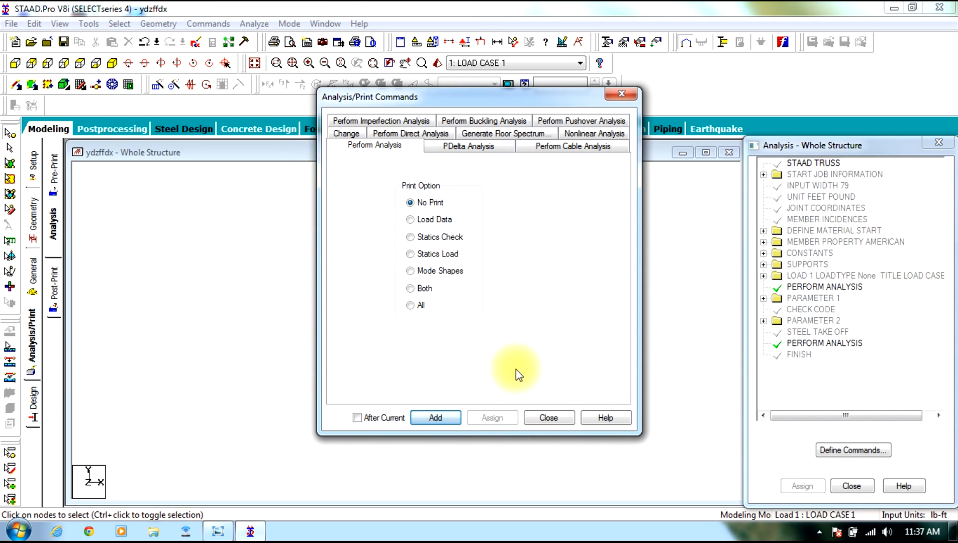
{"action": "left_click", "coordinate": [538, 419]}
{"action": "left_click", "coordinate": [254, 24]}
{"action": "left_click", "coordinate": [265, 41]}
{"action": "left_click", "coordinate": [395, 288]}
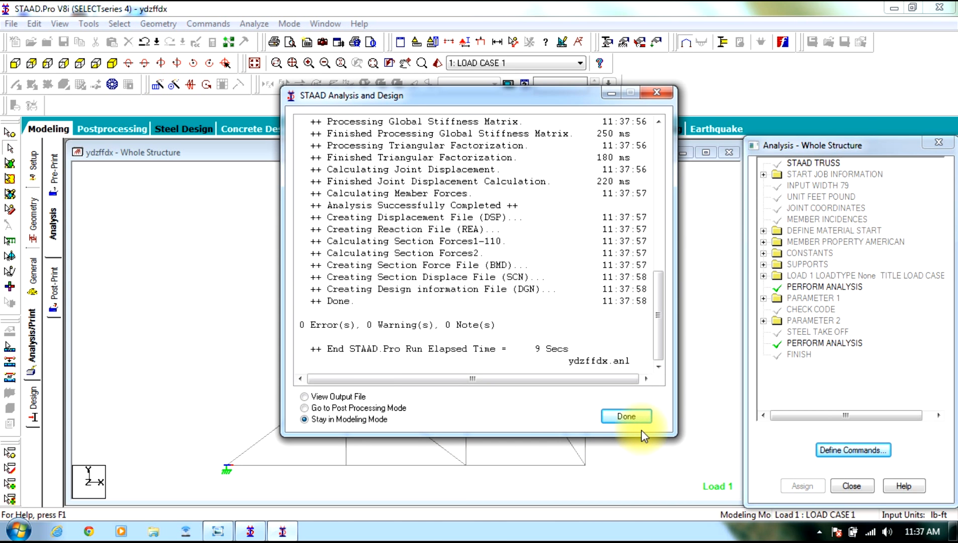
{"action": "left_click", "coordinate": [626, 417]}
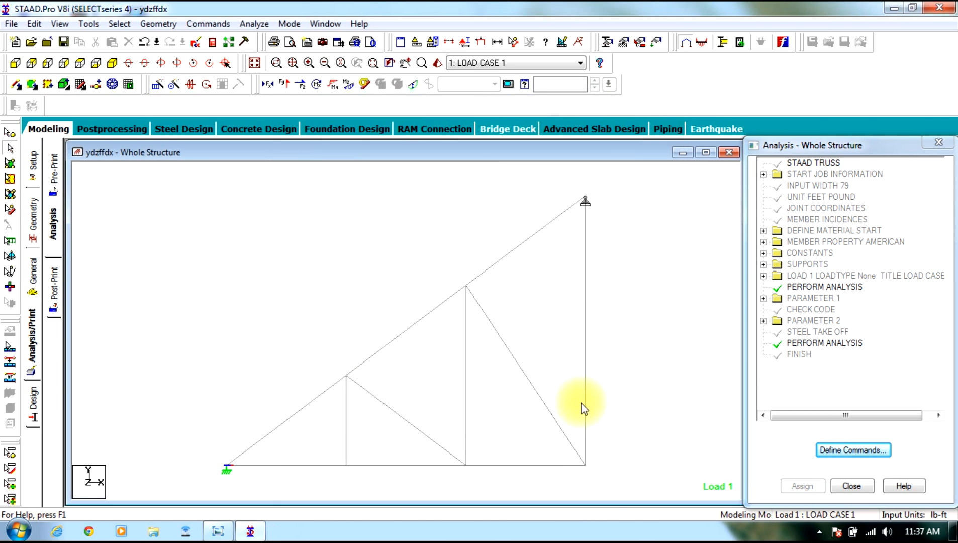
Check the truss with the changed supports for failed beams by selecting all failed beams by specification.
{"action": "left_click", "coordinate": [119, 24]}
{"action": "mouse_move", "coordinate": [245, 465]}
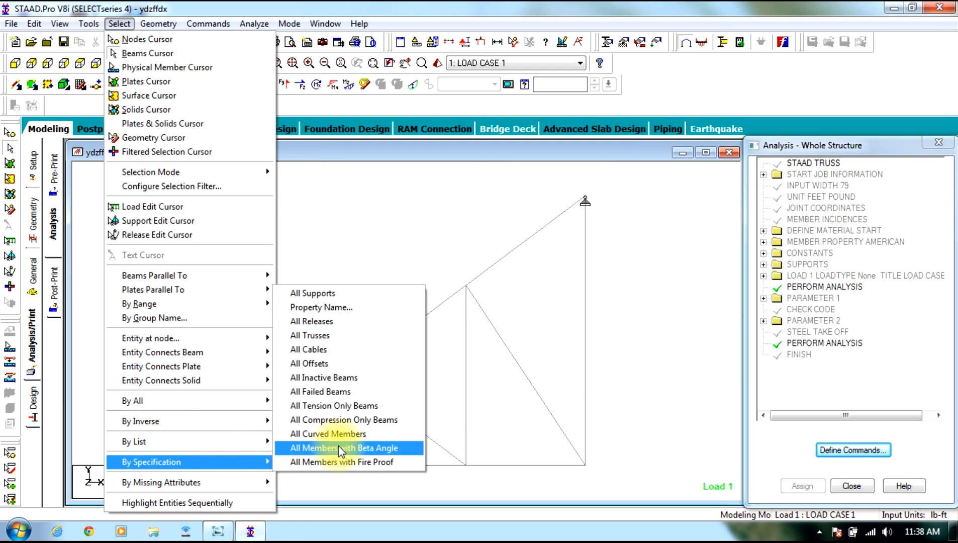
{"action": "left_click", "coordinate": [345, 392]}
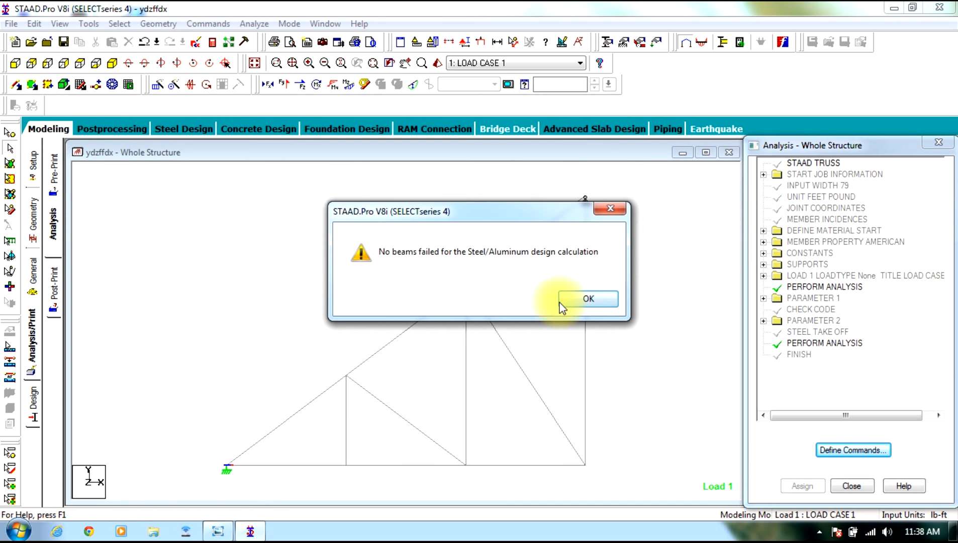
{"action": "left_click", "coordinate": [588, 298]}
Open the postprocessing results for load case 1 and examine the displacement of the re-supported truss in a maximized view.
{"action": "left_click", "coordinate": [103, 129]}
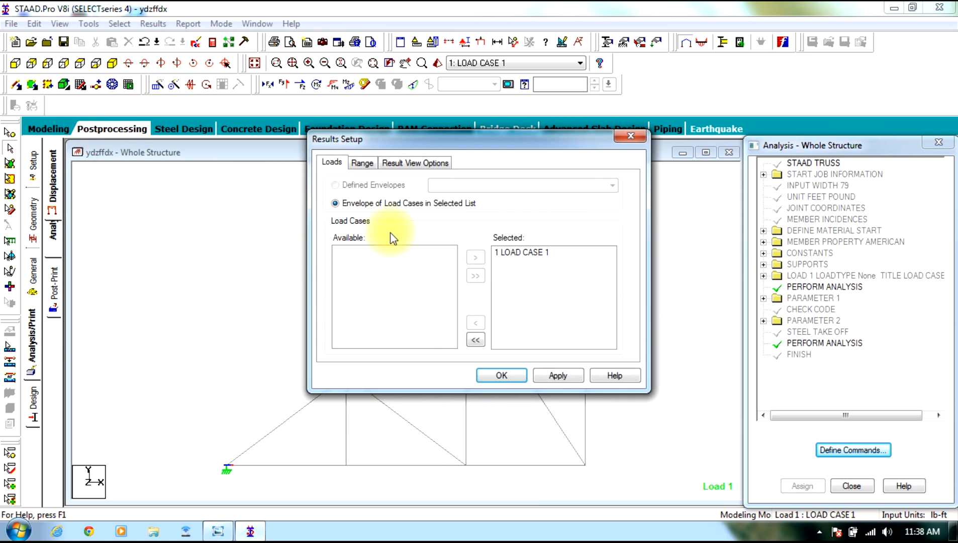
{"action": "left_click", "coordinate": [501, 375]}
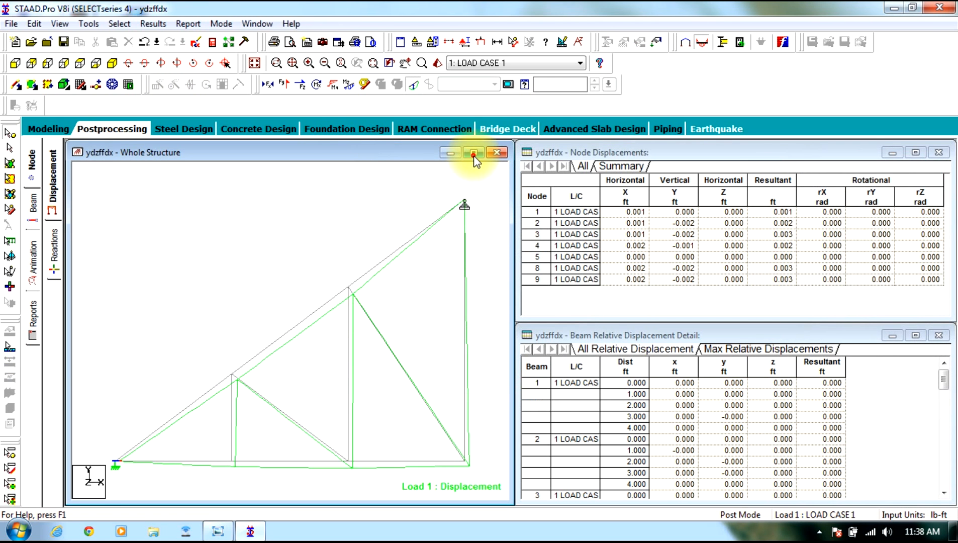
{"action": "left_click", "coordinate": [474, 153]}
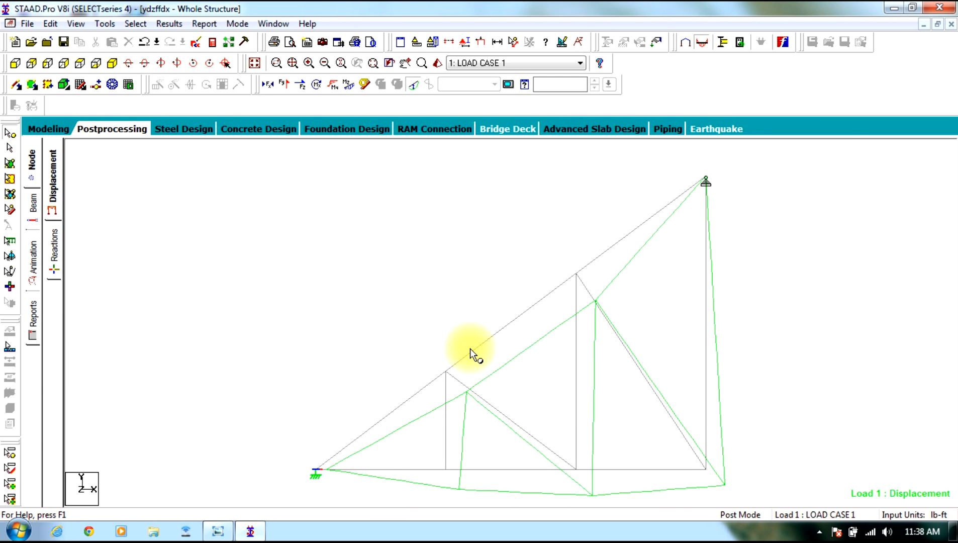
{"action": "key", "text": "Escape"}
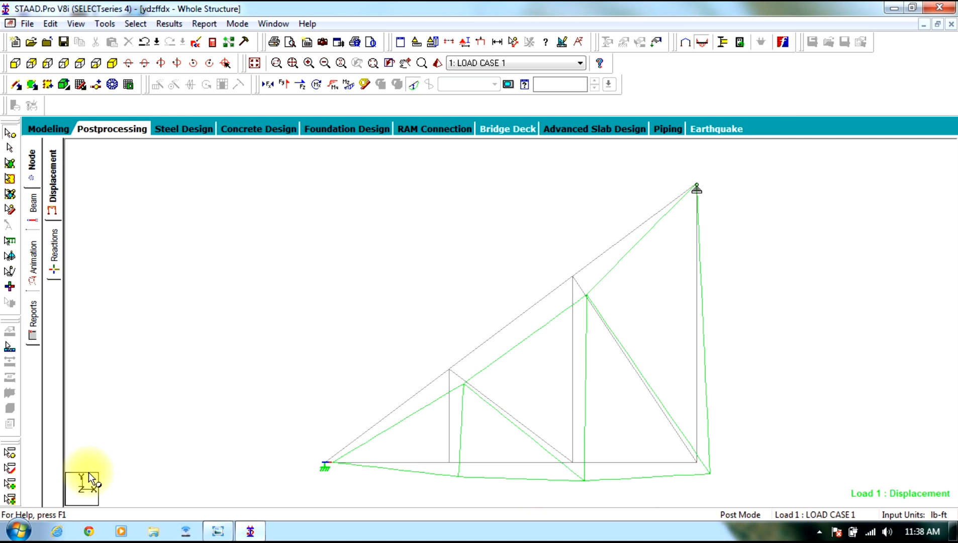
View the lower truss sketch in photo IMG_0411.
{"action": "left_click", "coordinate": [216, 529]}
{"action": "scroll", "coordinate": [418, 309], "scroll_direction": "down", "scroll_amount": 3}
{"action": "scroll", "coordinate": [423, 314], "scroll_direction": "down", "scroll_amount": 5}
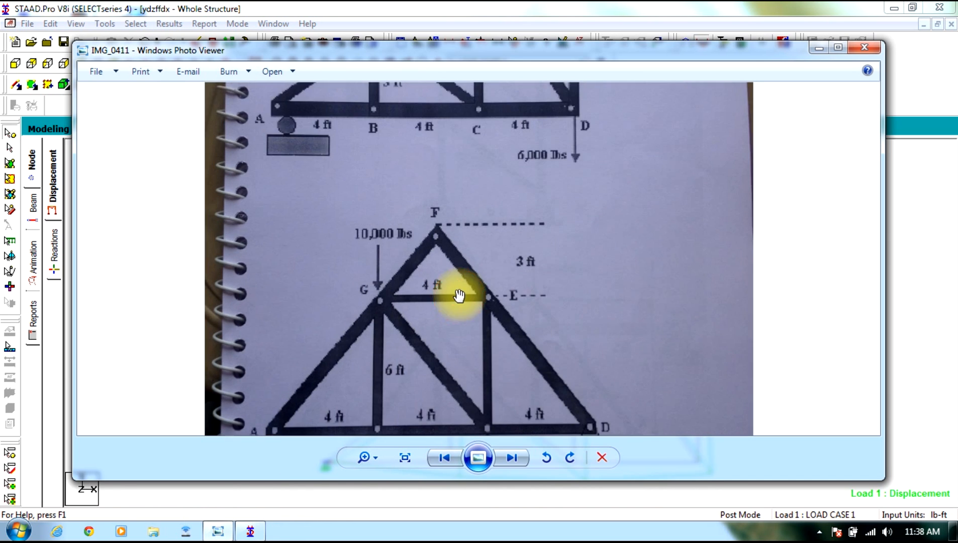
{"action": "left_click", "coordinate": [819, 48]}
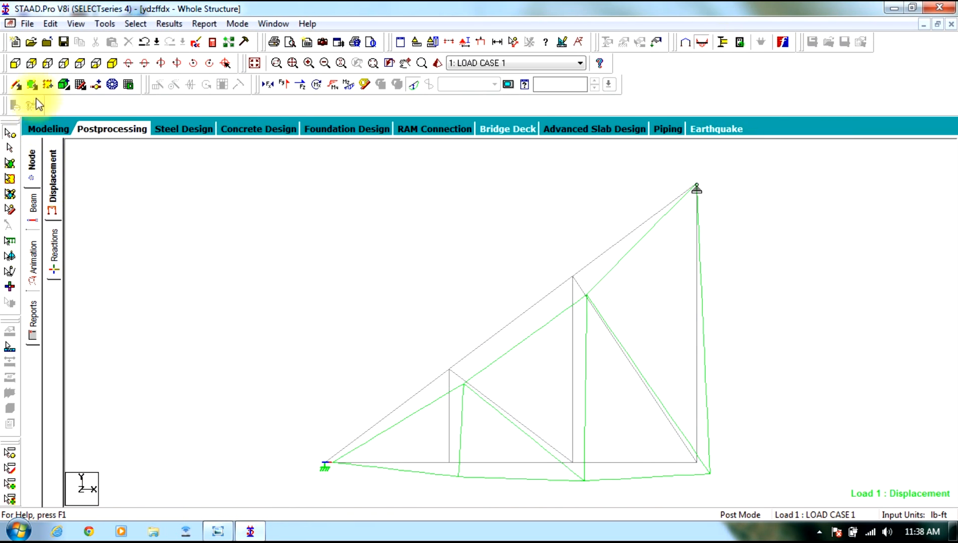
Create a new truss structure named hgfdf with foot and pound units, starting with Add Beam.
{"action": "left_click", "coordinate": [27, 24]}
{"action": "left_click", "coordinate": [40, 40]}
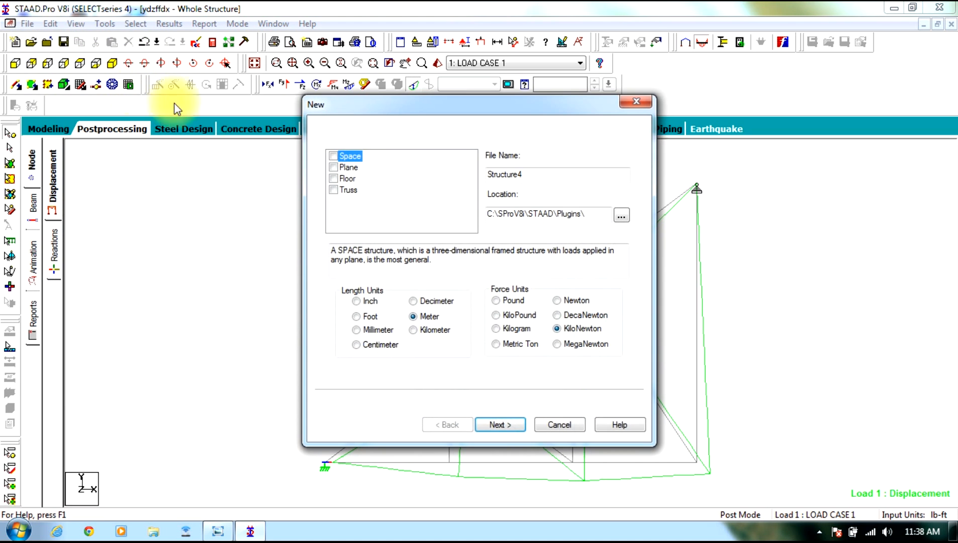
{"action": "left_click", "coordinate": [343, 189]}
{"action": "left_click_drag", "start_coordinate": [561, 171], "coordinate": [358, 165]}
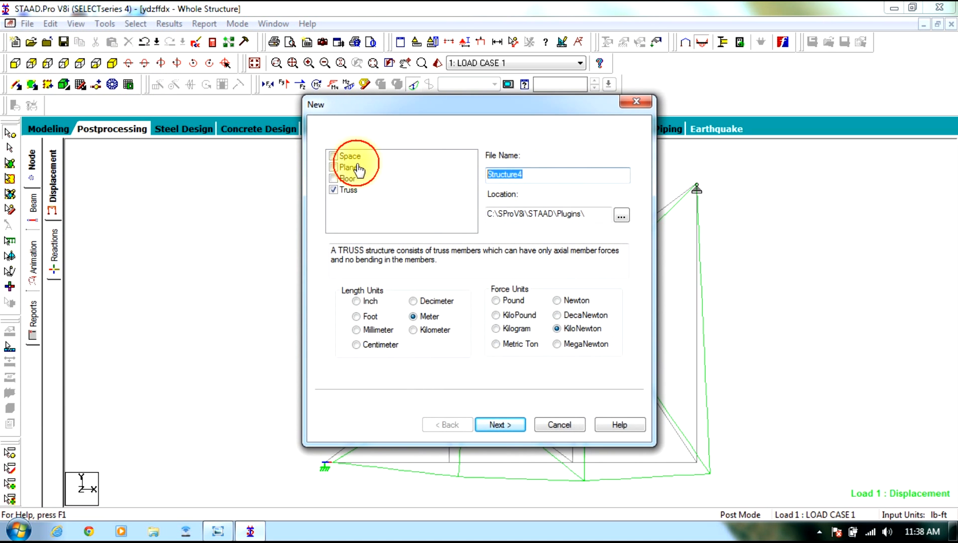
{"action": "left_click", "coordinate": [217, 531]}
{"action": "left_click", "coordinate": [217, 532]}
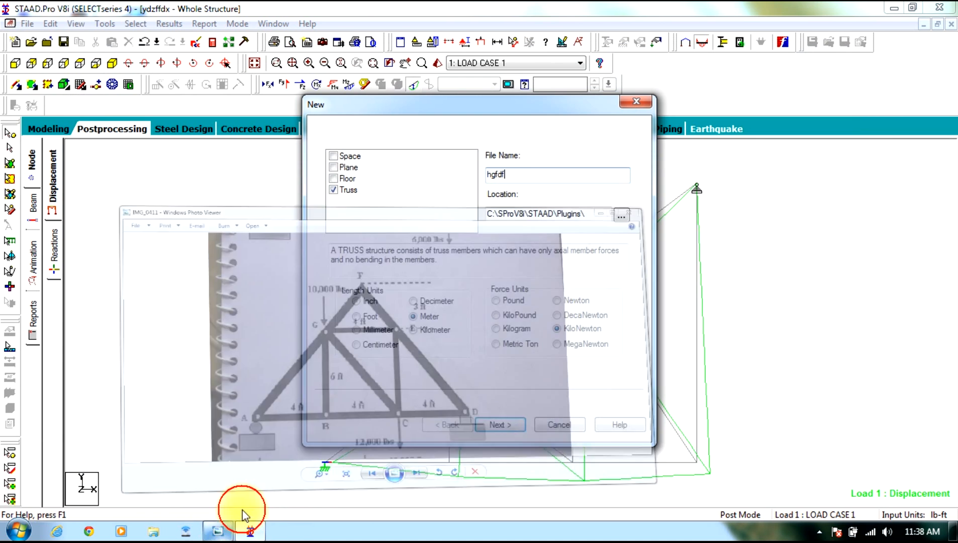
{"action": "left_click", "coordinate": [356, 316]}
{"action": "left_click", "coordinate": [496, 301]}
{"action": "left_click", "coordinate": [500, 424]}
{"action": "left_click", "coordinate": [612, 333]}
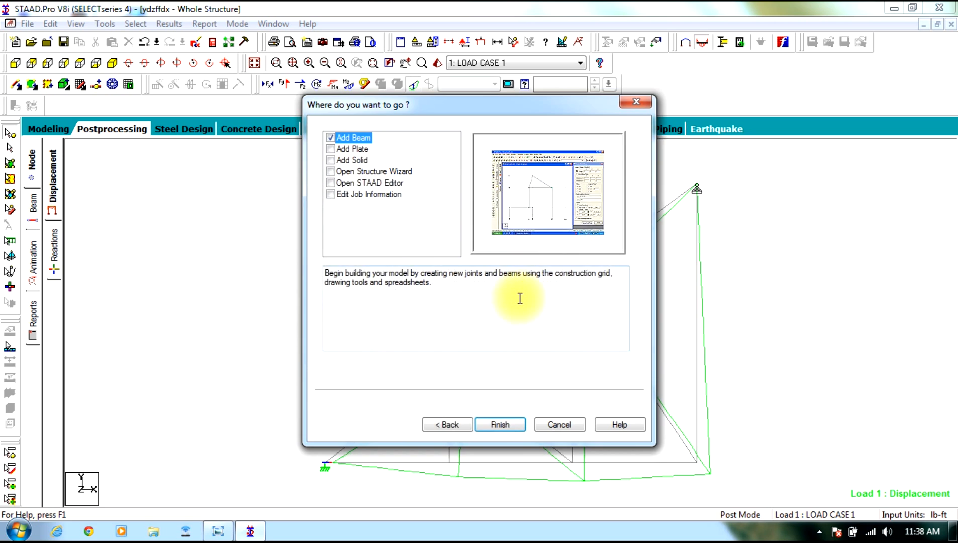
{"action": "left_click", "coordinate": [499, 425]}
Examine the lower truss's member lengths, heights, supports and loads in photo IMG_0411.
{"action": "left_click", "coordinate": [218, 532]}
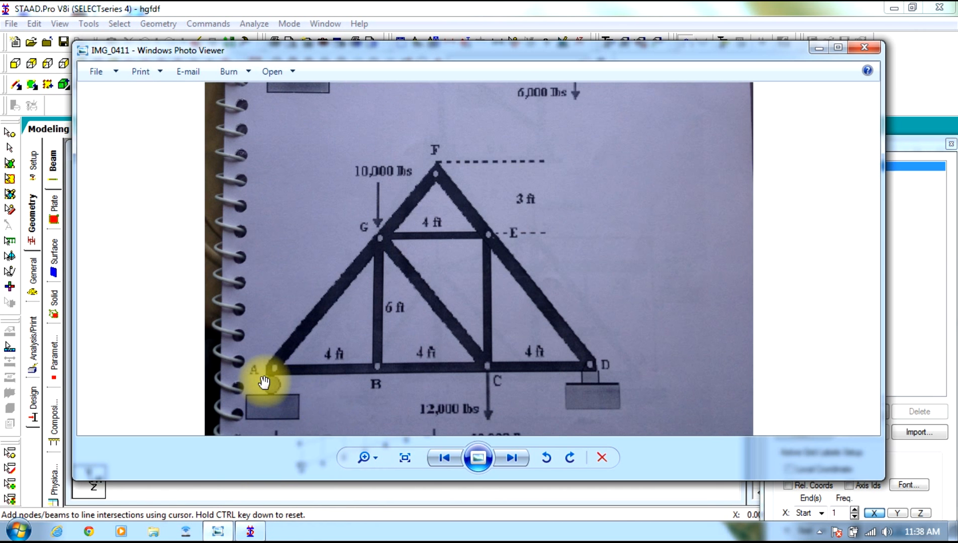
{"action": "left_click_drag", "start_coordinate": [267, 382], "coordinate": [321, 321]}
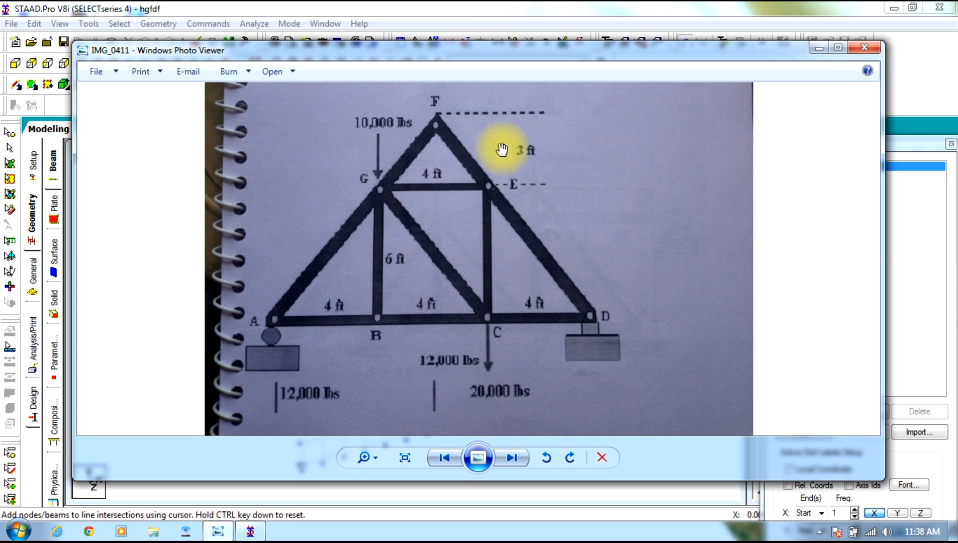
{"action": "left_click", "coordinate": [816, 47]}
Set the front view and extend the default grid to 12 construction lines to the right in X.
{"action": "left_click", "coordinate": [16, 63]}
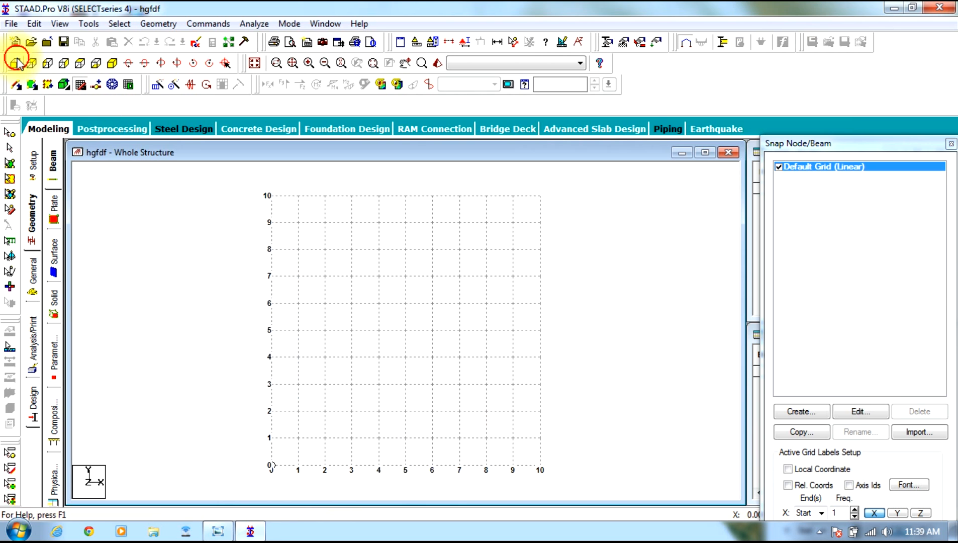
{"action": "left_click", "coordinate": [11, 352]}
{"action": "left_click", "coordinate": [863, 419]}
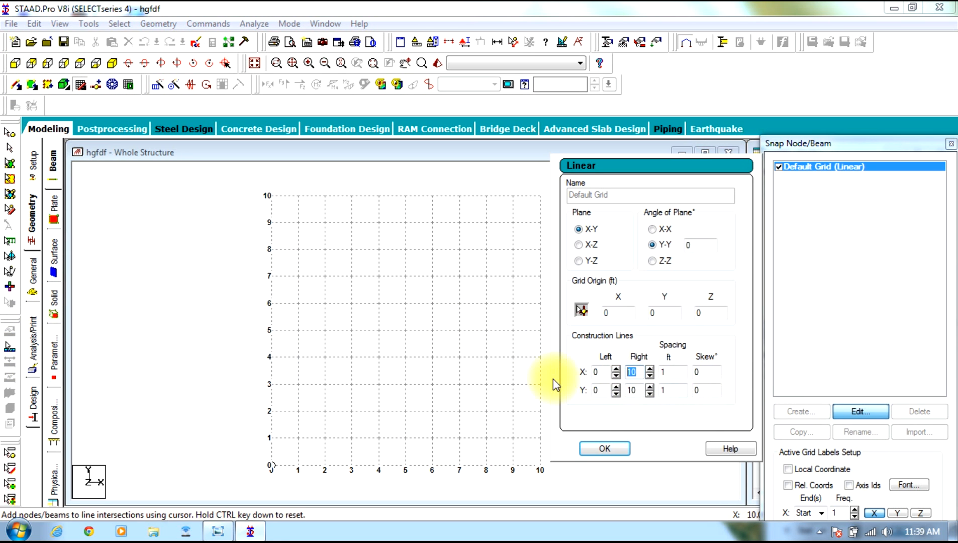
{"action": "type", "text": "12"}
{"action": "left_click", "coordinate": [601, 447]}
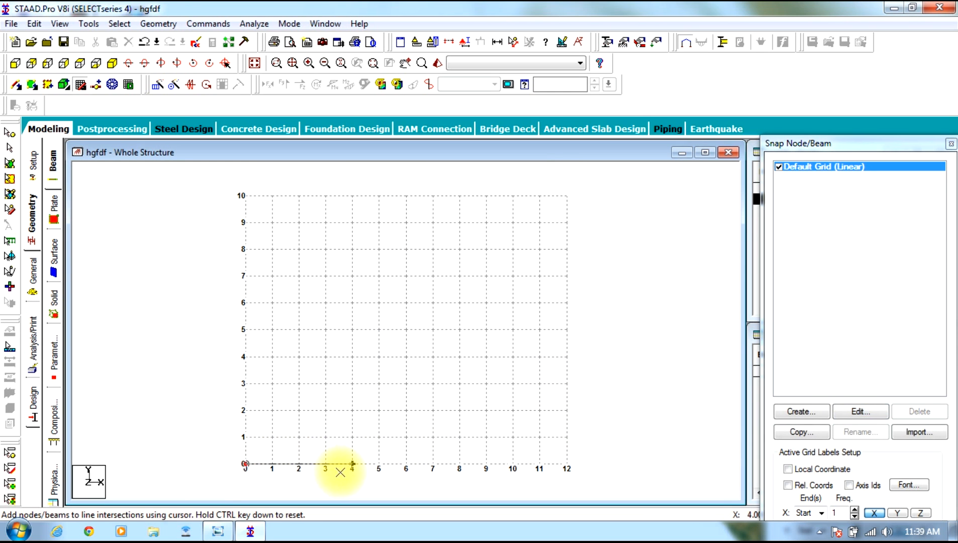
Draw the truss's bottom chord from X 0 to X 12 ft with nodes at 4, 8 and 12 ft.
{"action": "left_click", "coordinate": [353, 463]}
{"action": "left_click", "coordinate": [460, 469]}
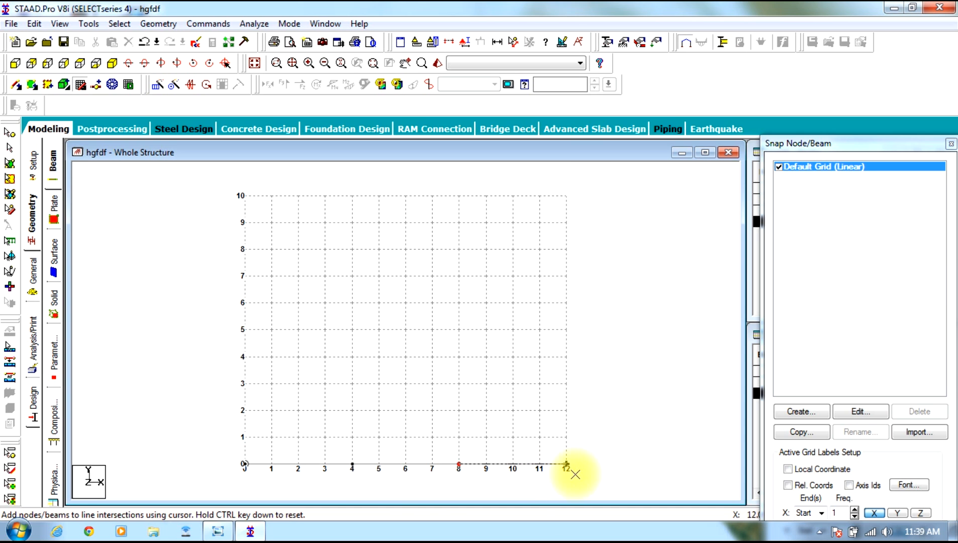
{"action": "key", "text": "Escape"}
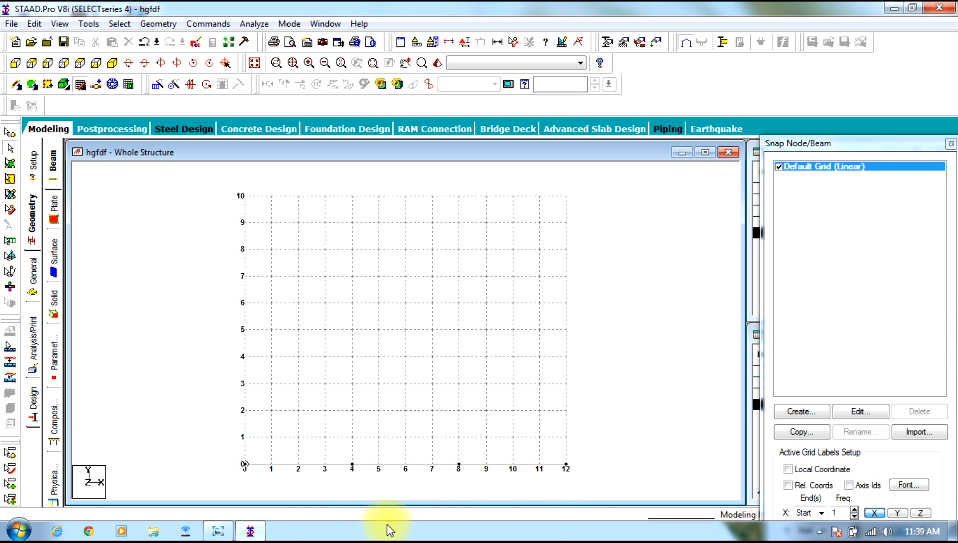
{"action": "left_click", "coordinate": [352, 464]}
{"action": "left_click", "coordinate": [340, 495]}
{"action": "left_click", "coordinate": [352, 463]}
{"action": "left_click", "coordinate": [351, 488]}
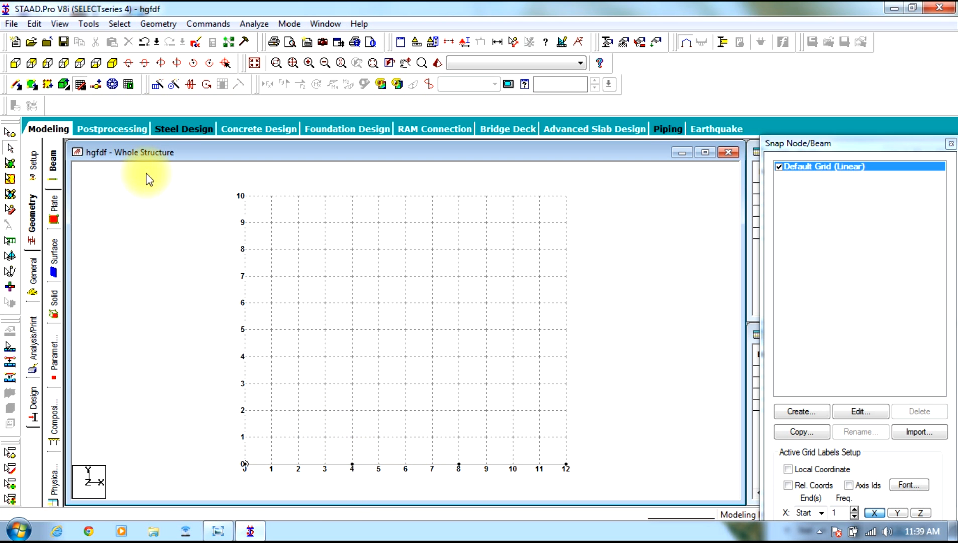
Draw the inner frame through grid points (4, 0), (4, 6), (8, 6) and (8, 0).
{"action": "left_click", "coordinate": [79, 84]}
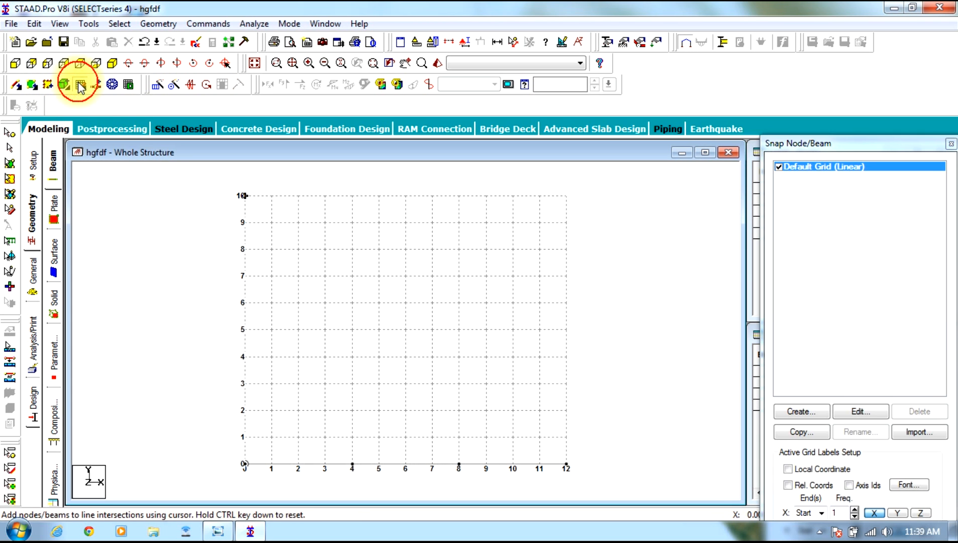
{"action": "left_click", "coordinate": [353, 463]}
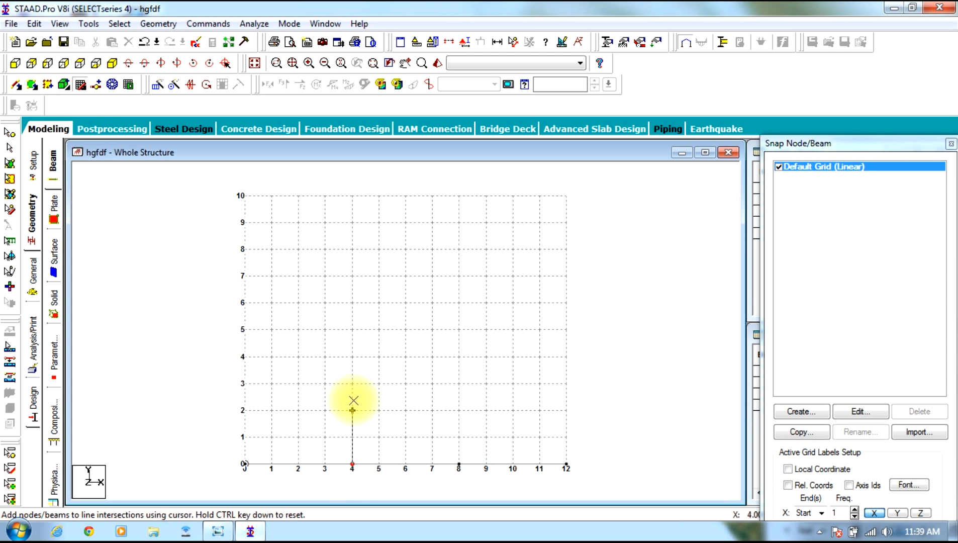
{"action": "left_click", "coordinate": [352, 303]}
{"action": "left_click", "coordinate": [458, 303]}
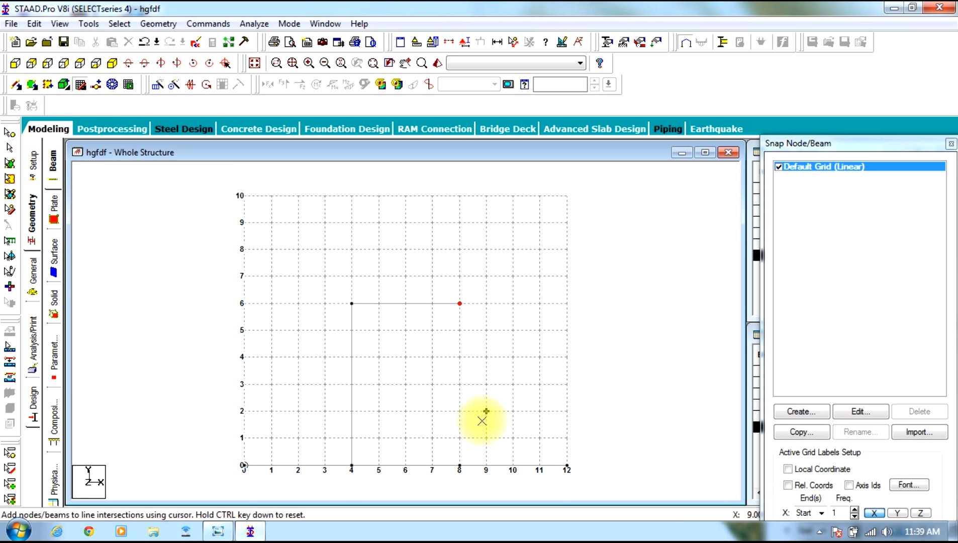
{"action": "left_click", "coordinate": [459, 467]}
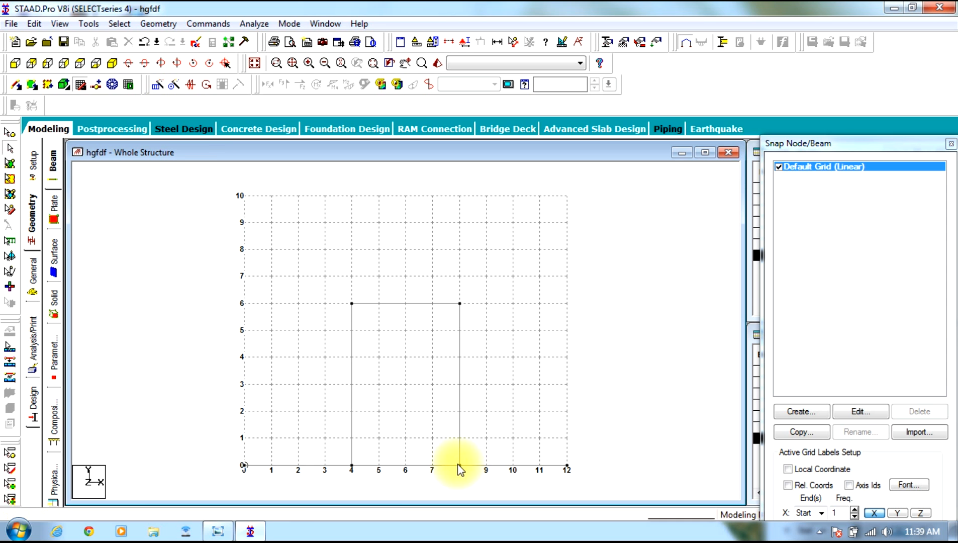
Check photo IMG_0411 and draw the sloping outer members through grid points (0, 0), (4, 6), (6, 9), (8, 6) and (12, 0).
{"action": "left_click", "coordinate": [217, 532]}
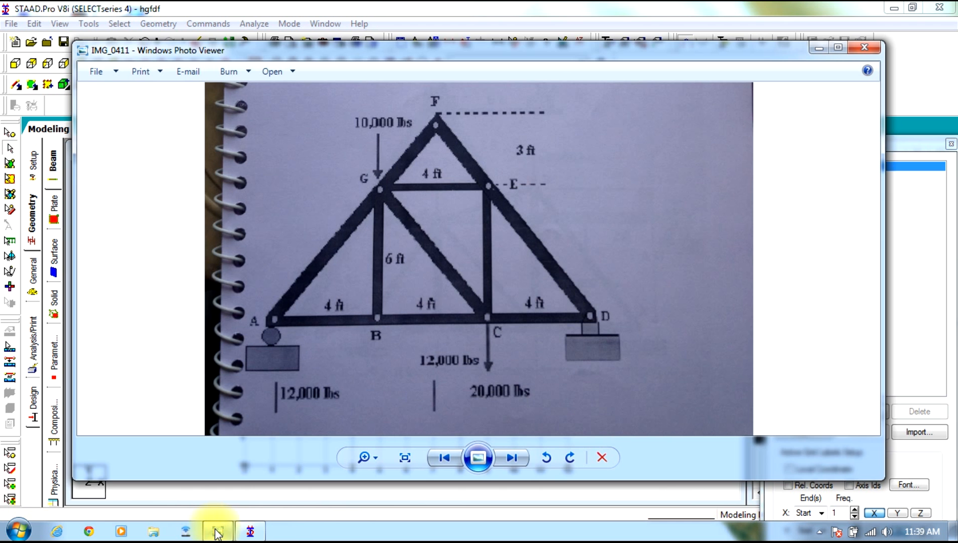
{"action": "left_click", "coordinate": [218, 532]}
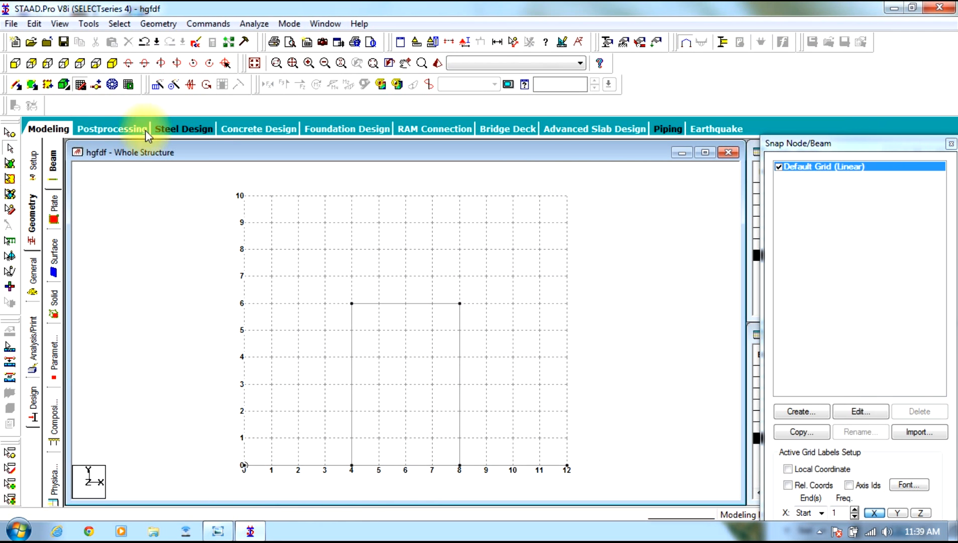
{"action": "left_click", "coordinate": [111, 85]}
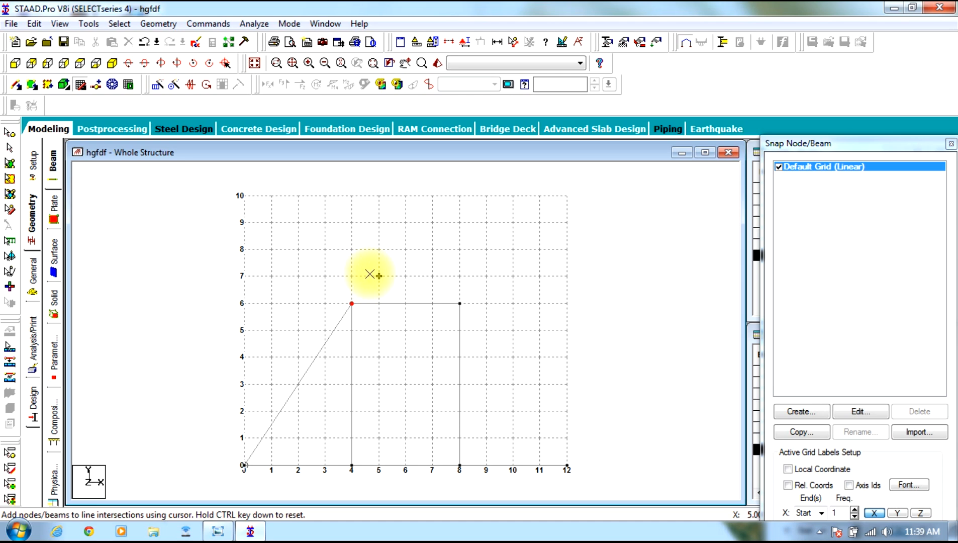
{"action": "left_click", "coordinate": [405, 223]}
{"action": "left_click", "coordinate": [458, 303]}
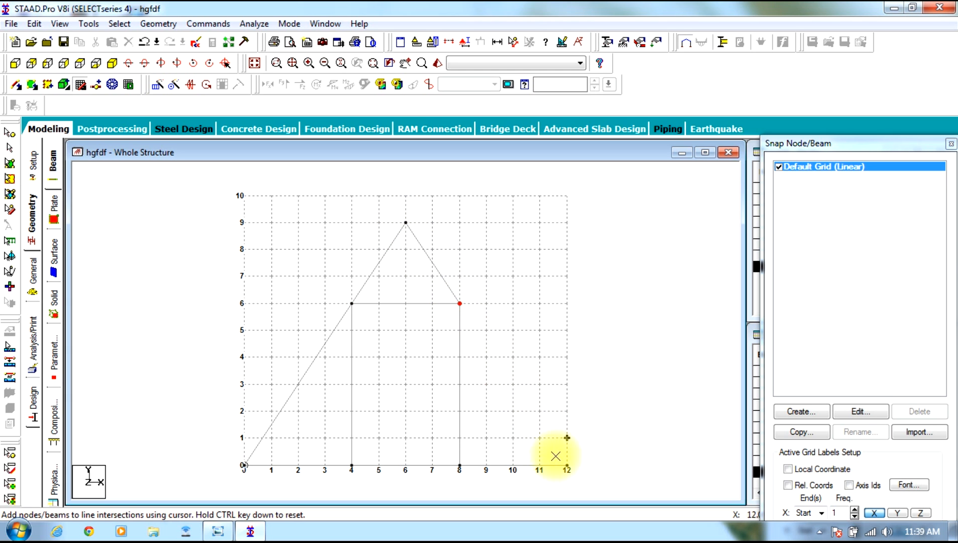
{"action": "left_click", "coordinate": [560, 468]}
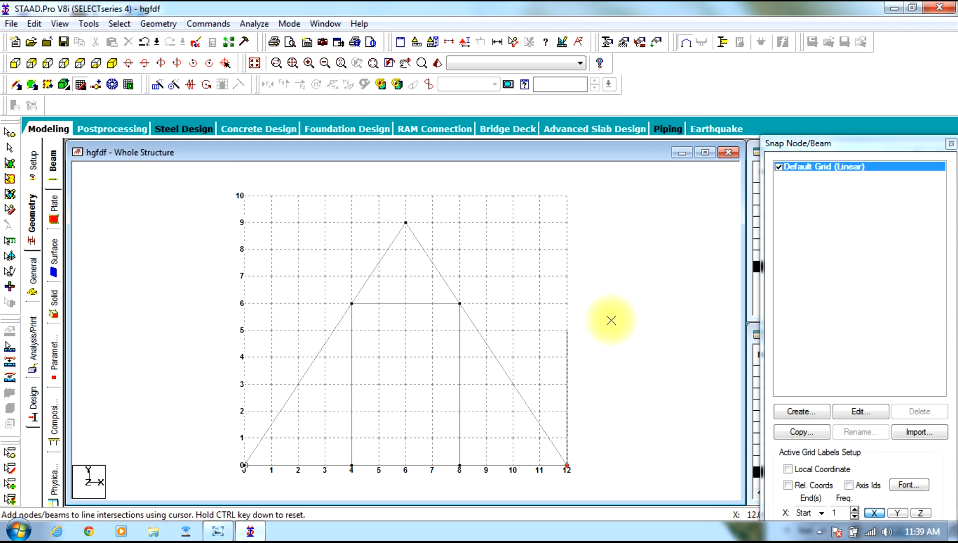
{"action": "key", "text": "Escape"}
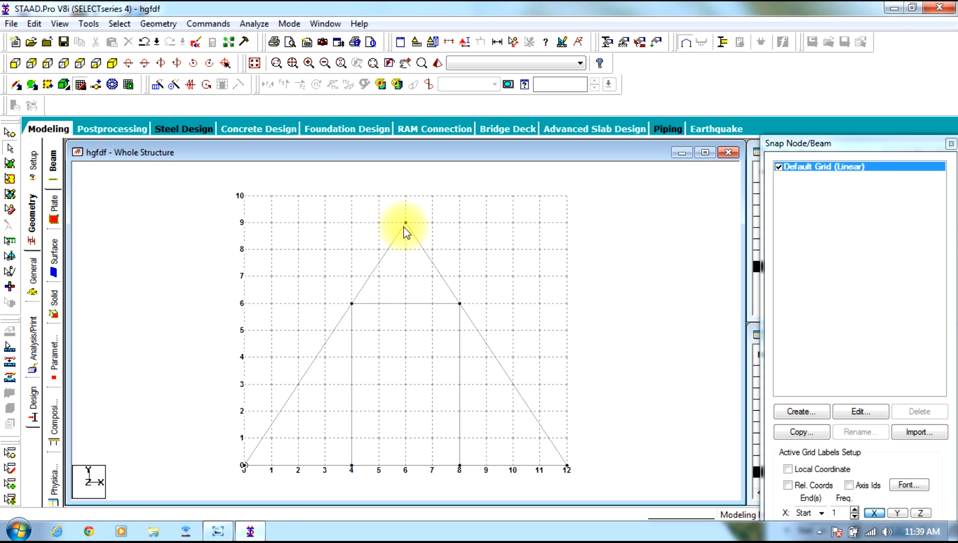
Examine the loads and supports below the lower truss and its missing diagonal in photo IMG_0411.
{"action": "left_click", "coordinate": [217, 533]}
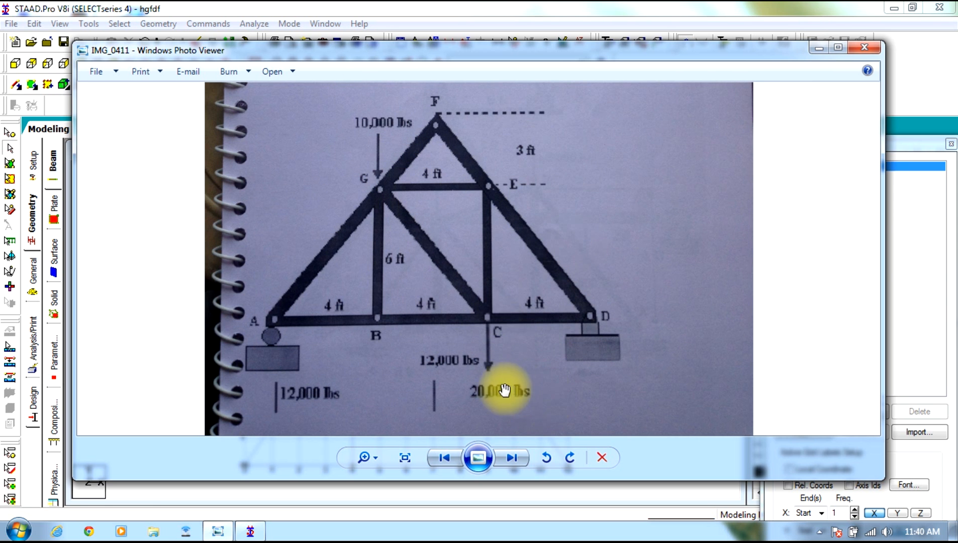
{"action": "left_click_drag", "start_coordinate": [445, 387], "coordinate": [488, 268]}
{"action": "scroll", "coordinate": [498, 373], "scroll_direction": "up", "scroll_amount": 2}
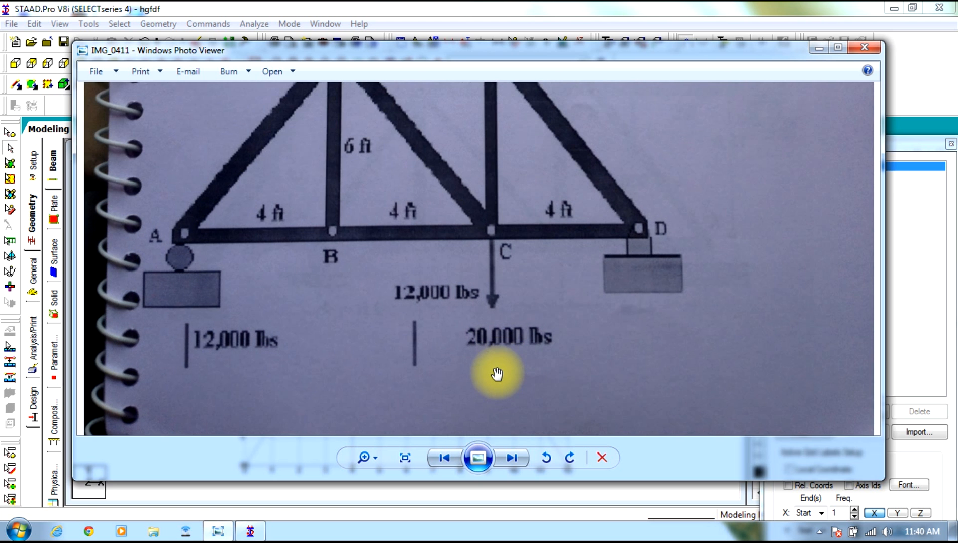
{"action": "scroll", "coordinate": [493, 370], "scroll_direction": "down", "scroll_amount": 1}
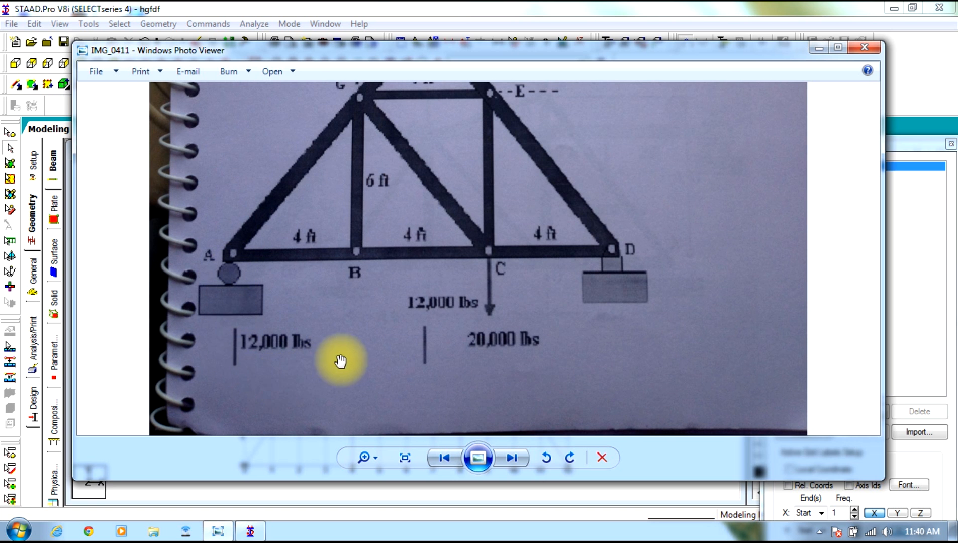
{"action": "left_click_drag", "start_coordinate": [470, 204], "coordinate": [484, 252]}
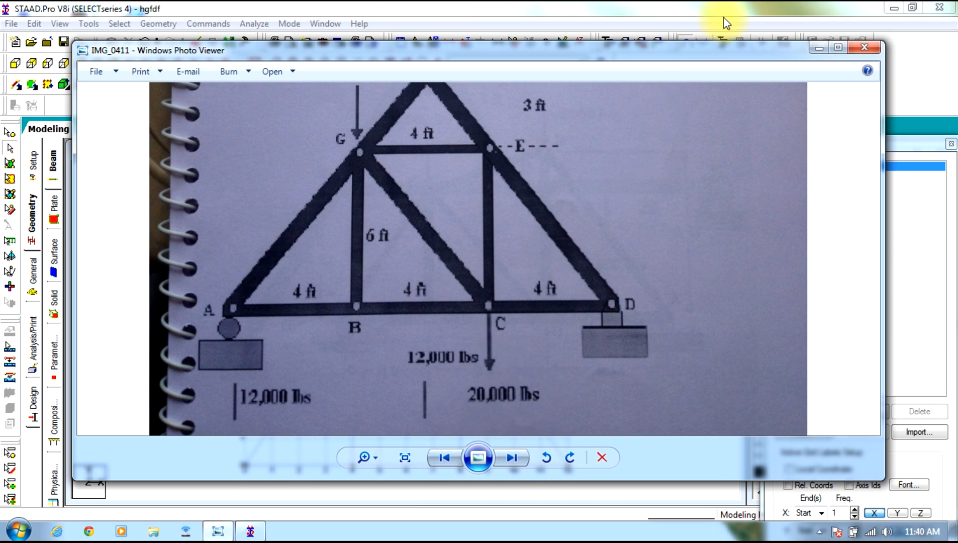
{"action": "left_click", "coordinate": [826, 50]}
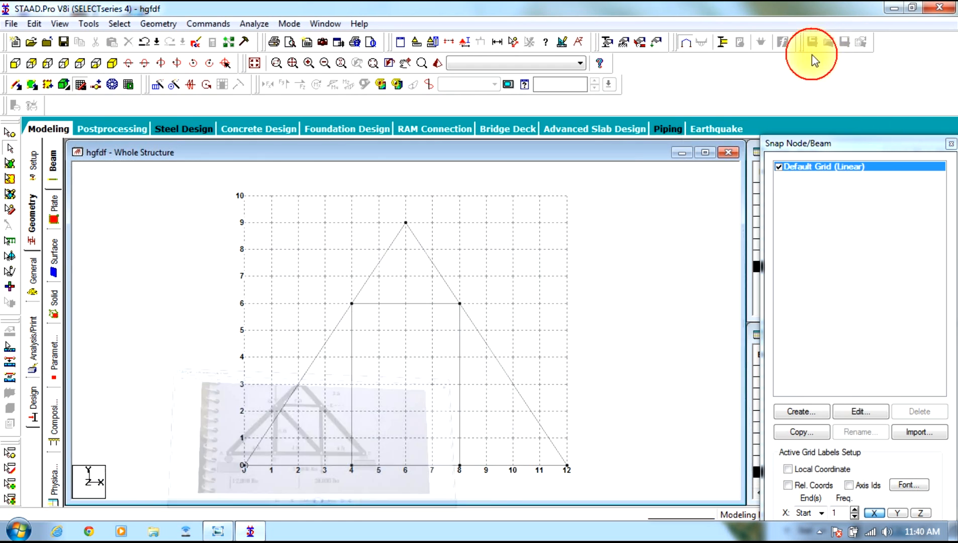
{"action": "left_click", "coordinate": [220, 531]}
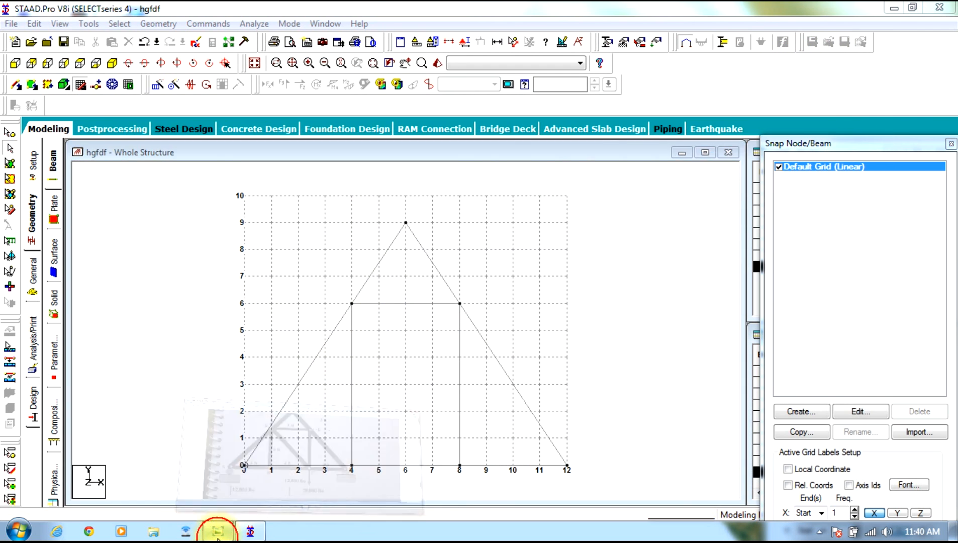
{"action": "left_click", "coordinate": [217, 533]}
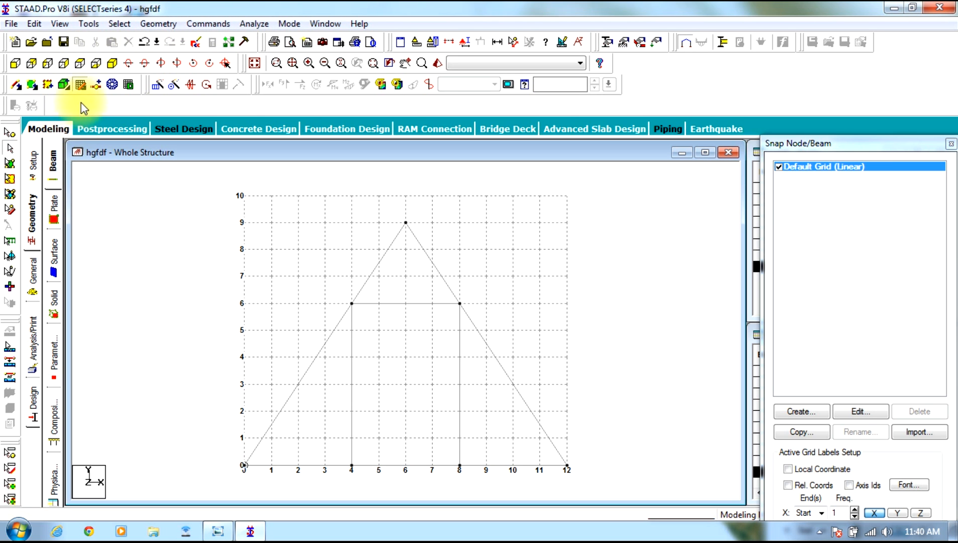
End grid snapping, add the diagonal beam from node (4, 6) to node (8, 0), and compare the truss with photo IMG_0411.
{"action": "left_click", "coordinate": [81, 84]}
{"action": "left_click", "coordinate": [158, 24]}
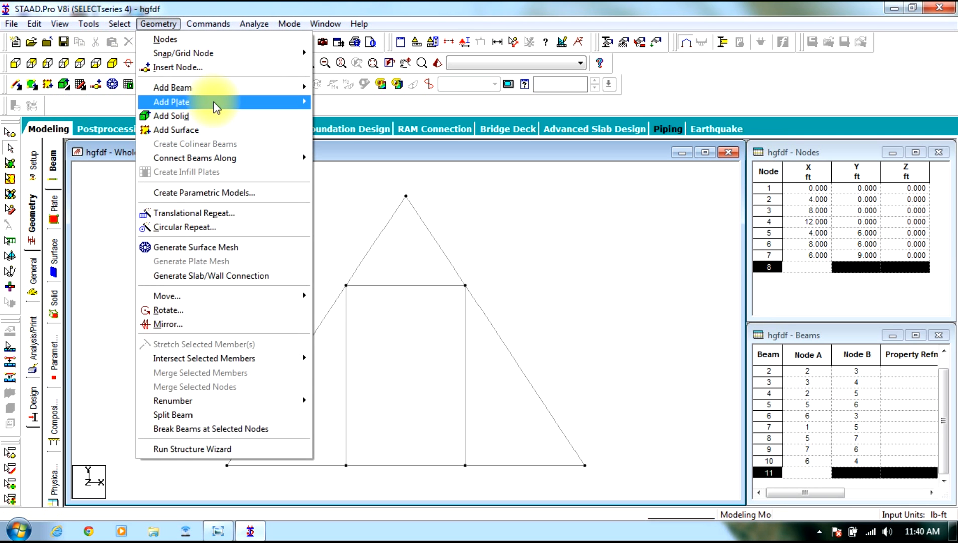
{"action": "mouse_move", "coordinate": [285, 90]}
{"action": "left_click", "coordinate": [332, 105]}
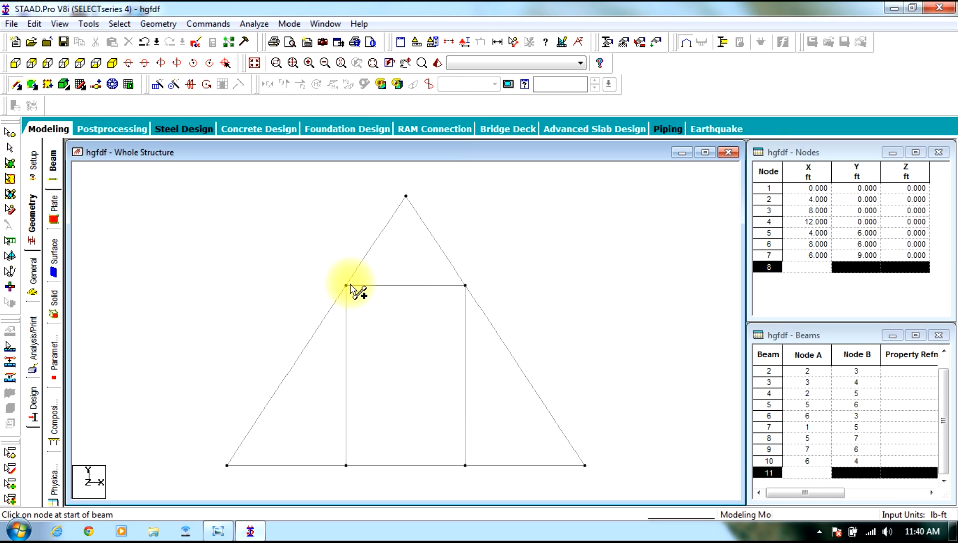
{"action": "left_click_drag", "start_coordinate": [345, 290], "coordinate": [466, 465]}
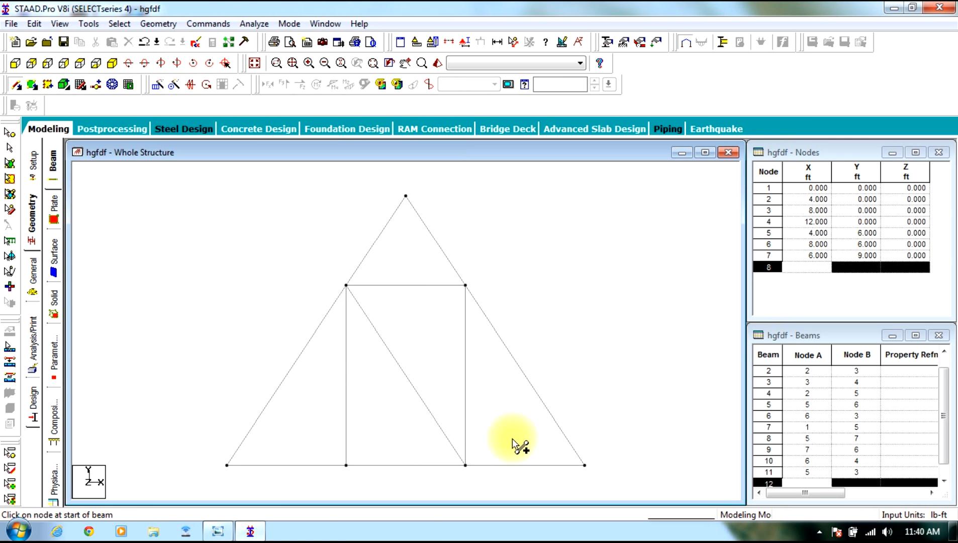
{"action": "left_click", "coordinate": [221, 530]}
{"action": "left_click_drag", "start_coordinate": [607, 46], "coordinate": [585, 72]}
{"action": "left_click_drag", "start_coordinate": [536, 177], "coordinate": [558, 222]}
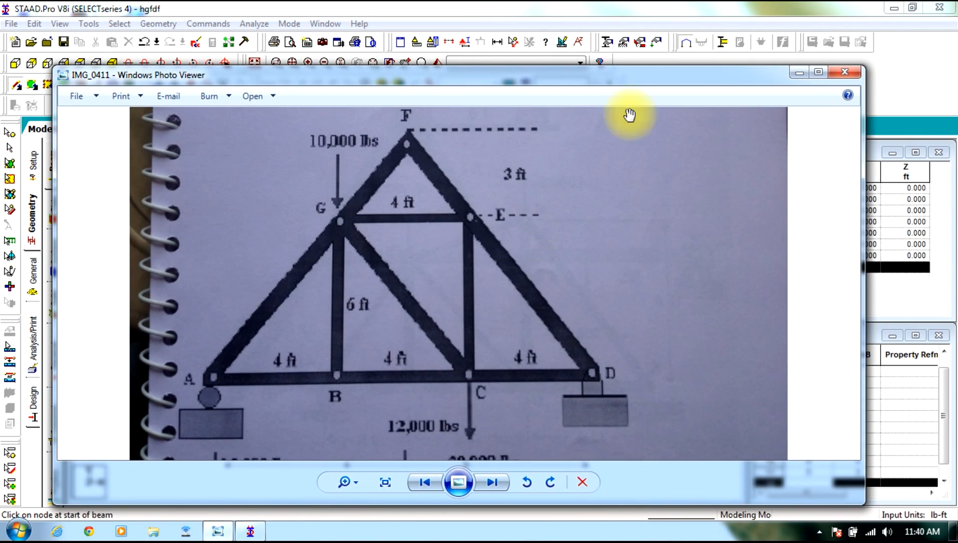
{"action": "left_click", "coordinate": [793, 73]}
Define an Angle section with the Assign Profile option in STEEL and assign it to all truss members.
{"action": "left_click", "coordinate": [32, 275]}
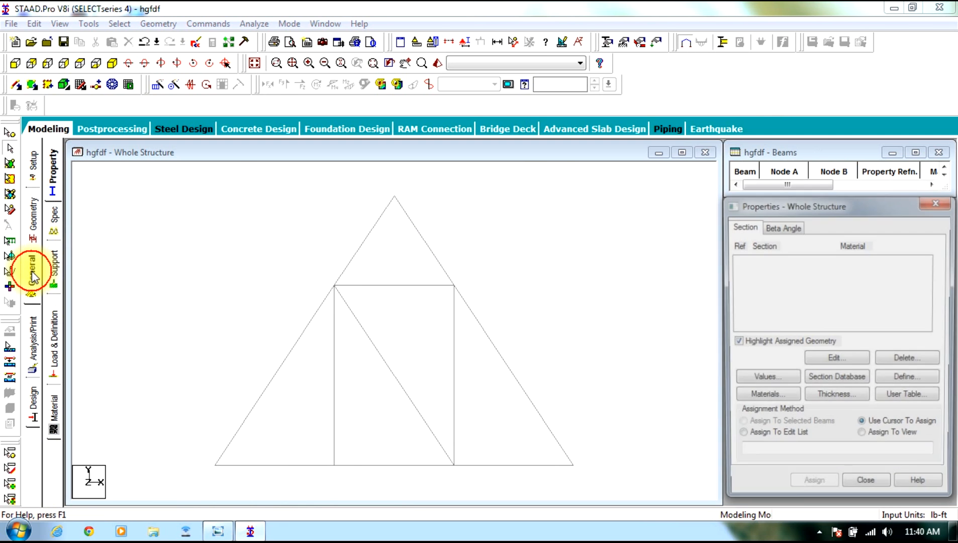
{"action": "left_click", "coordinate": [896, 384]}
{"action": "left_click", "coordinate": [283, 223]}
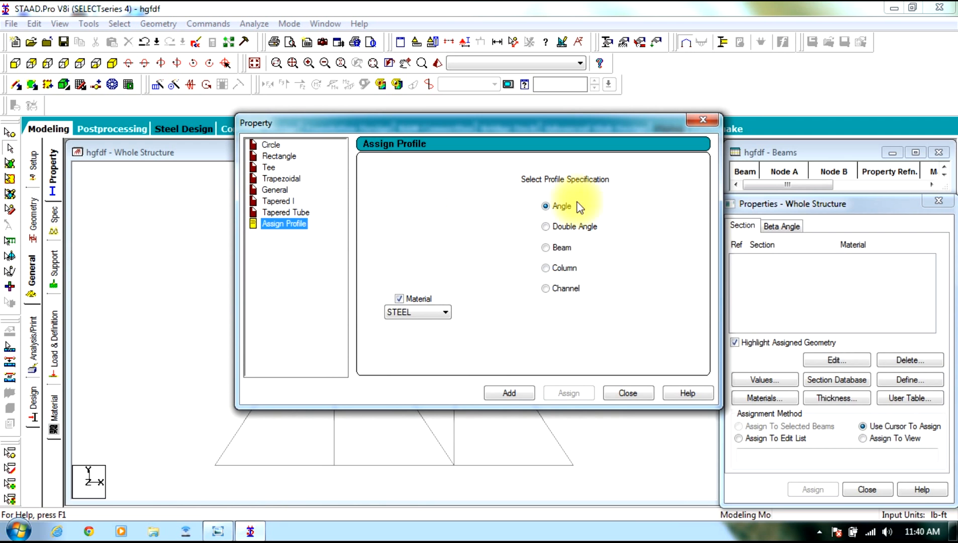
{"action": "left_click", "coordinate": [511, 393]}
{"action": "left_click", "coordinate": [613, 395]}
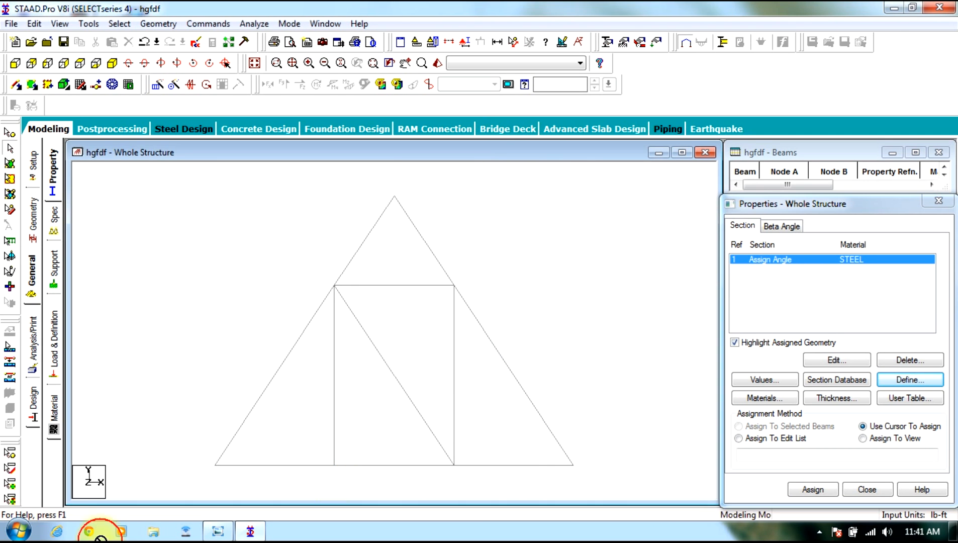
{"action": "key", "text": "ctrl+a"}
{"action": "left_click", "coordinate": [807, 490]}
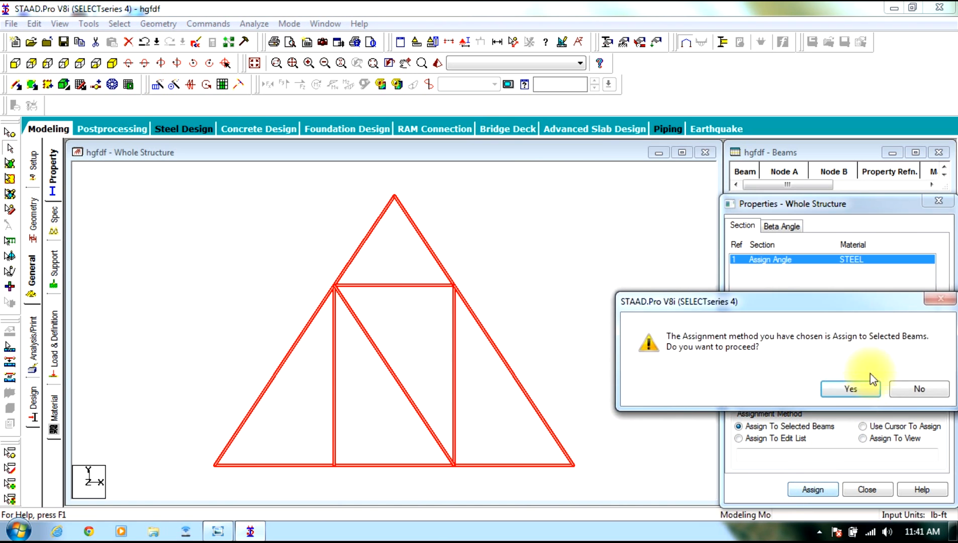
{"action": "left_click", "coordinate": [800, 387]}
Create a pinned support and a Fixed But support with the releases for the roller.
{"action": "left_click", "coordinate": [47, 271]}
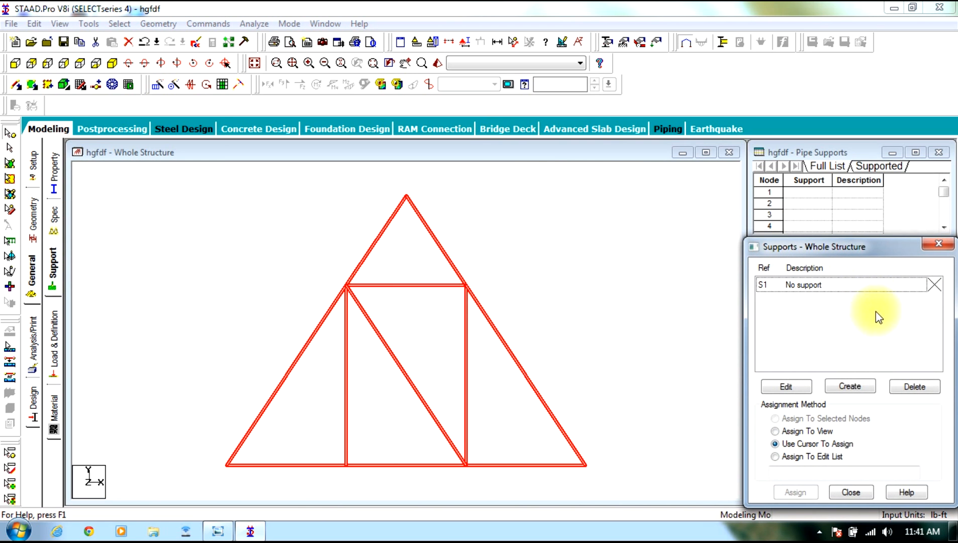
{"action": "left_click", "coordinate": [860, 382]}
{"action": "left_click", "coordinate": [733, 208]}
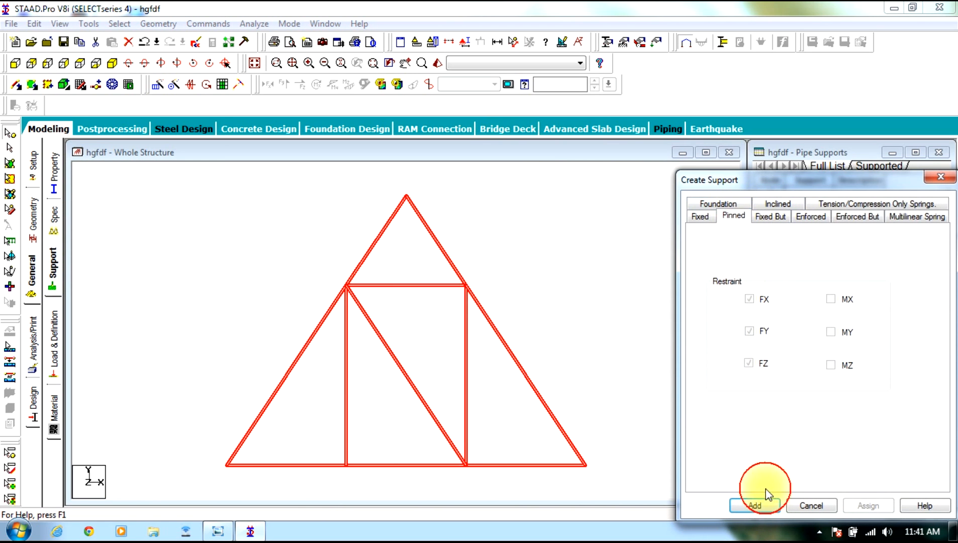
{"action": "left_click", "coordinate": [760, 506]}
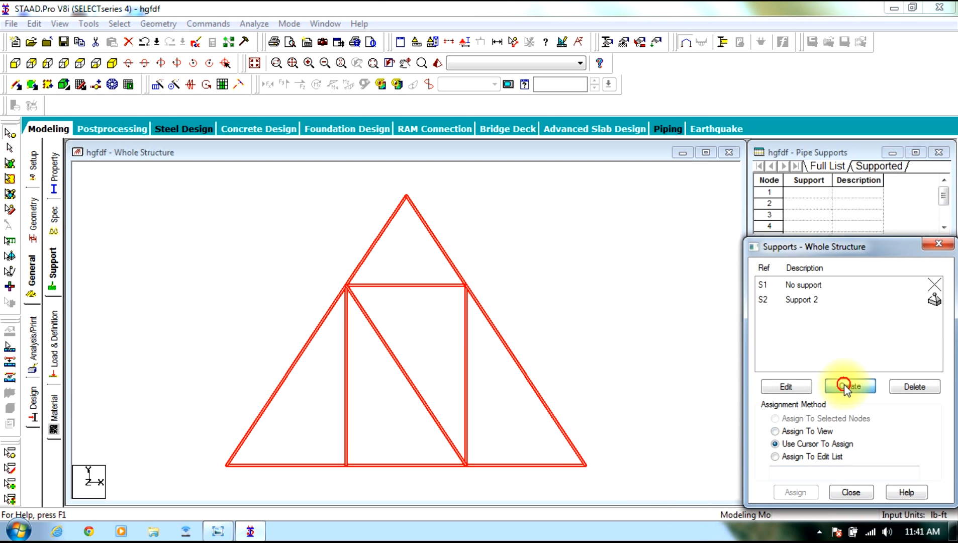
{"action": "left_click", "coordinate": [852, 386]}
{"action": "left_click", "coordinate": [771, 218]}
{"action": "left_click", "coordinate": [728, 267]}
{"action": "left_click", "coordinate": [724, 361]}
{"action": "left_click", "coordinate": [761, 506]}
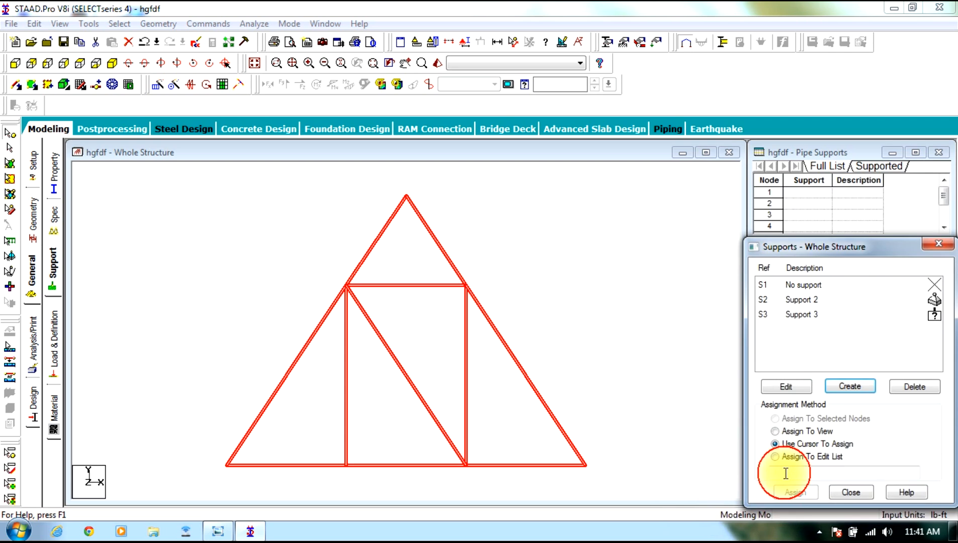
Assign the pinned support to the truss's lower-right end node and the Fixed But support to its lower-left end node.
{"action": "left_click", "coordinate": [805, 302]}
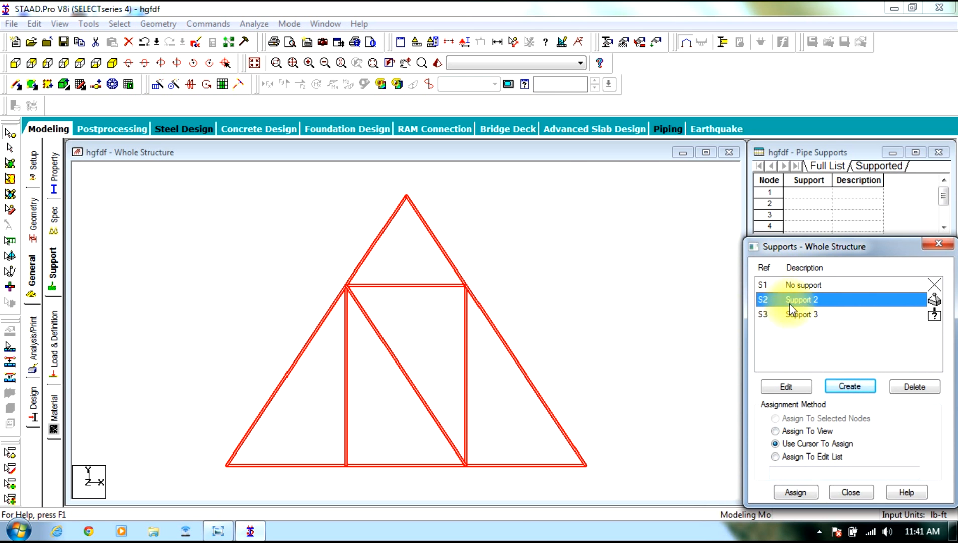
{"action": "left_click_drag", "start_coordinate": [608, 433], "coordinate": [531, 511]}
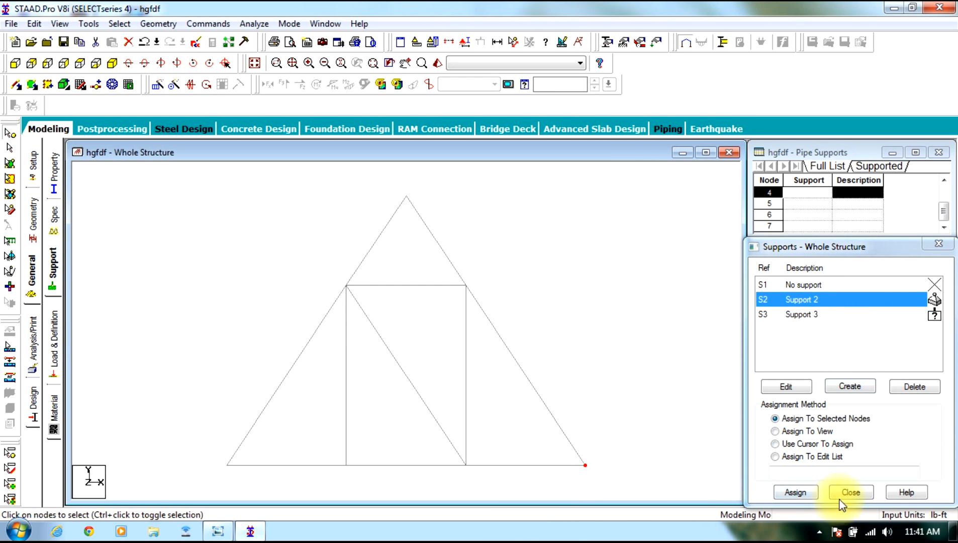
{"action": "left_click", "coordinate": [796, 492]}
{"action": "left_click", "coordinate": [855, 410]}
{"action": "left_click_drag", "start_coordinate": [242, 421], "coordinate": [185, 521]}
{"action": "left_click", "coordinate": [796, 492]}
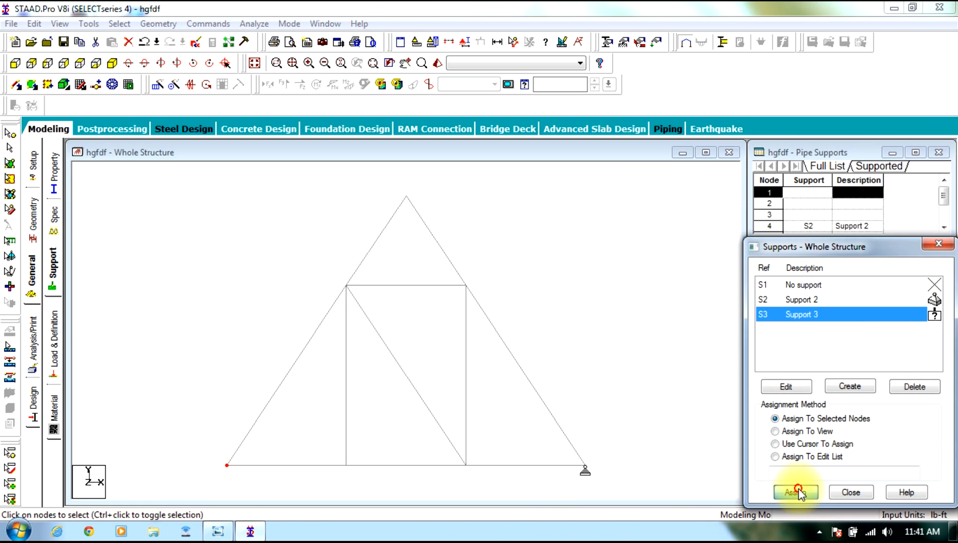
{"action": "left_click", "coordinate": [838, 412]}
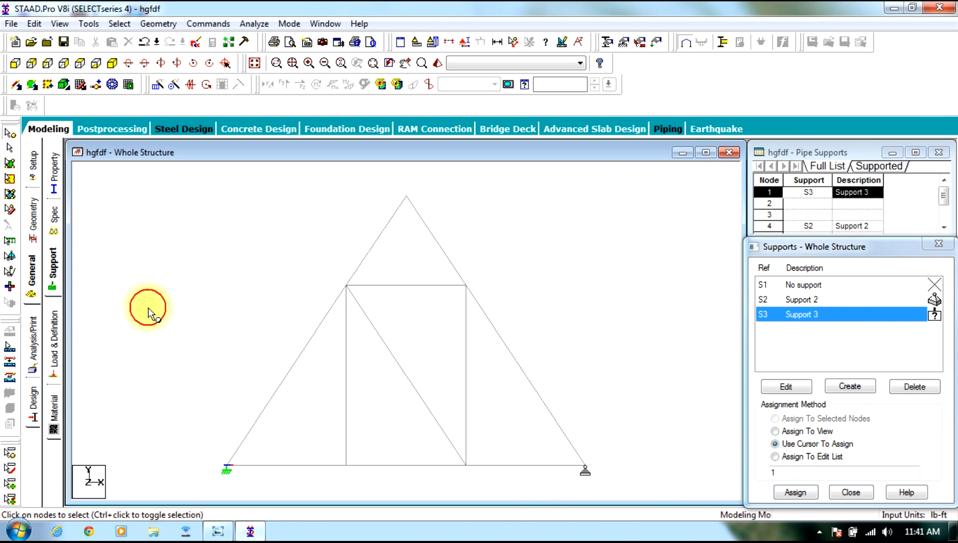
Create a primary load case titled LOAD CASE 1 with loading type None.
{"action": "left_click", "coordinate": [55, 332]}
{"action": "left_click", "coordinate": [784, 176]}
{"action": "left_click", "coordinate": [810, 396]}
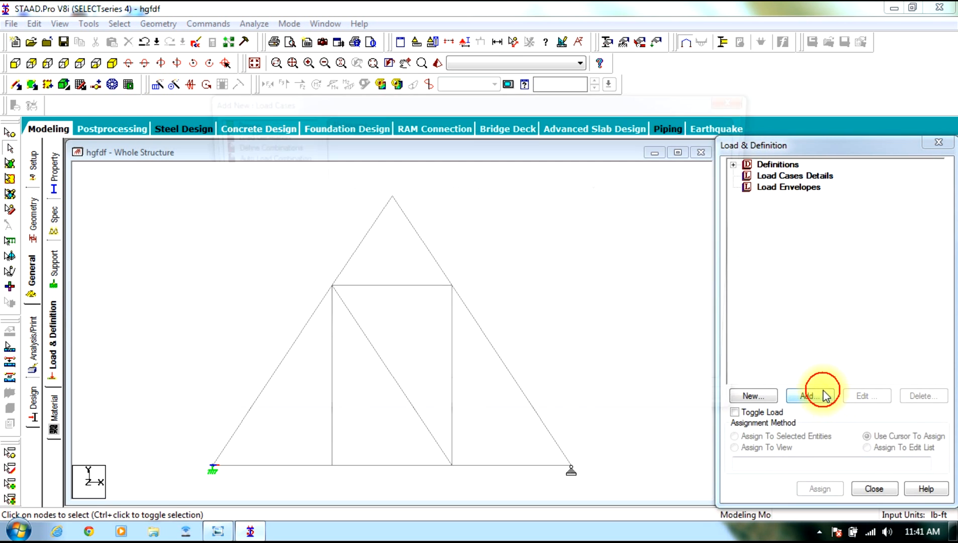
{"action": "left_click", "coordinate": [609, 415]}
{"action": "left_click", "coordinate": [676, 426]}
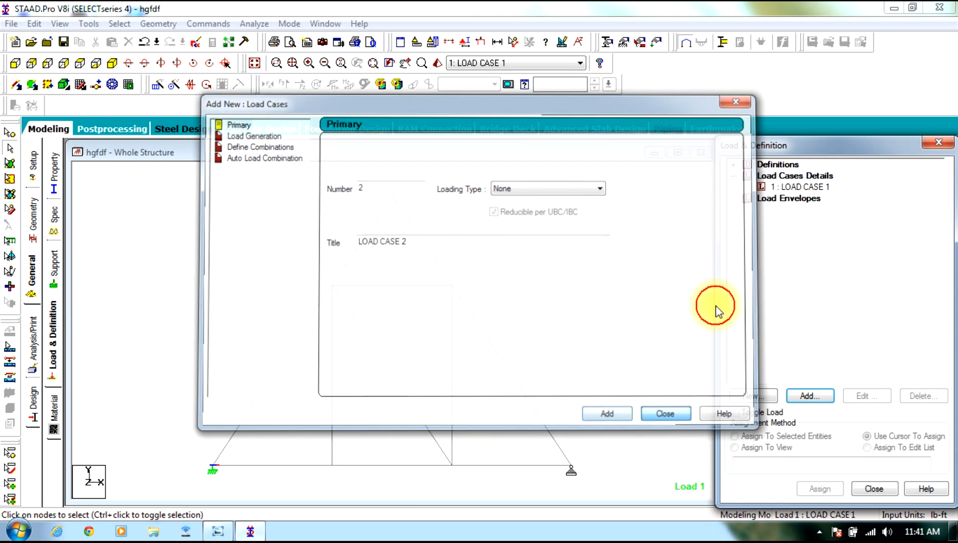
Add two nodal loads to LOAD CASE 1, Fy -10000 lb and Fy -12000 lb, following photo IMG_0411.
{"action": "left_click", "coordinate": [797, 186]}
{"action": "left_click", "coordinate": [818, 391]}
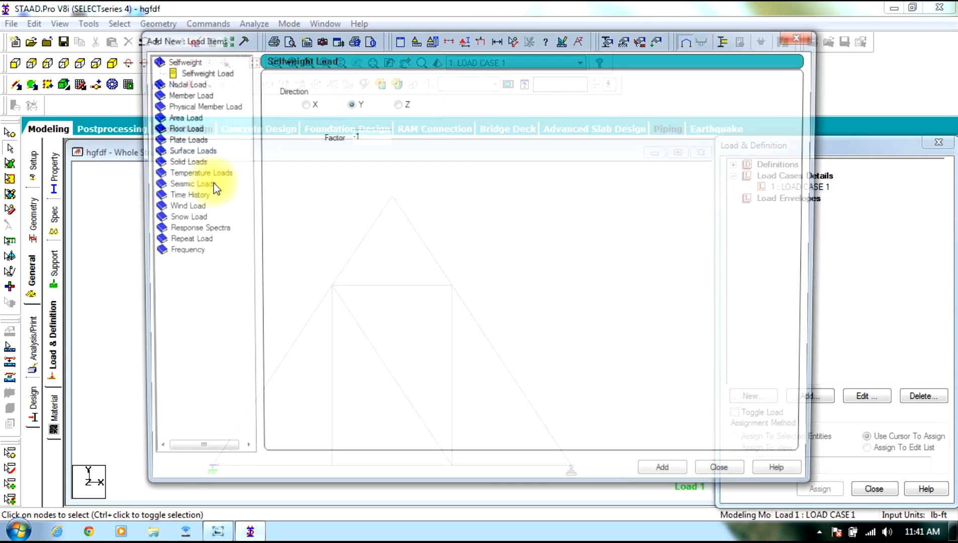
{"action": "left_click", "coordinate": [158, 91]}
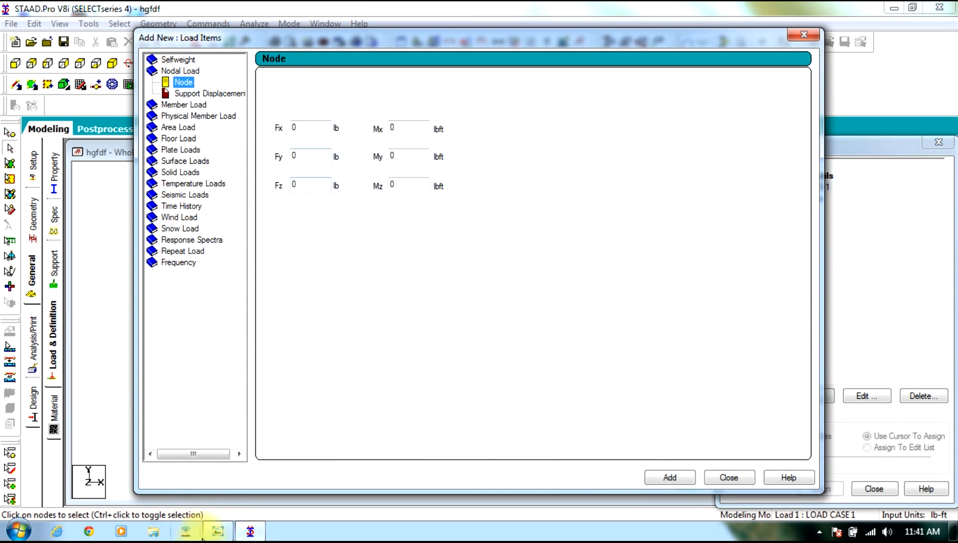
{"action": "left_click", "coordinate": [218, 531]}
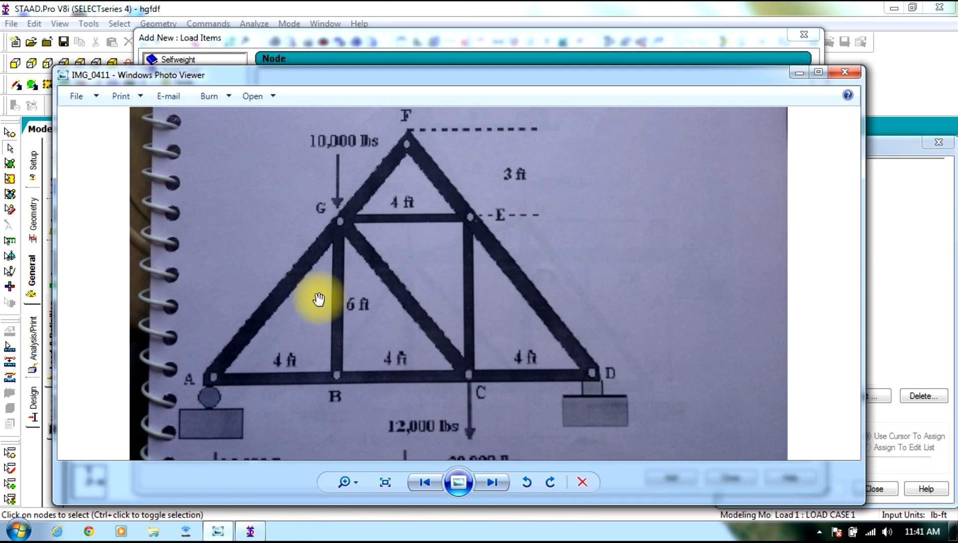
{"action": "left_click", "coordinate": [804, 74]}
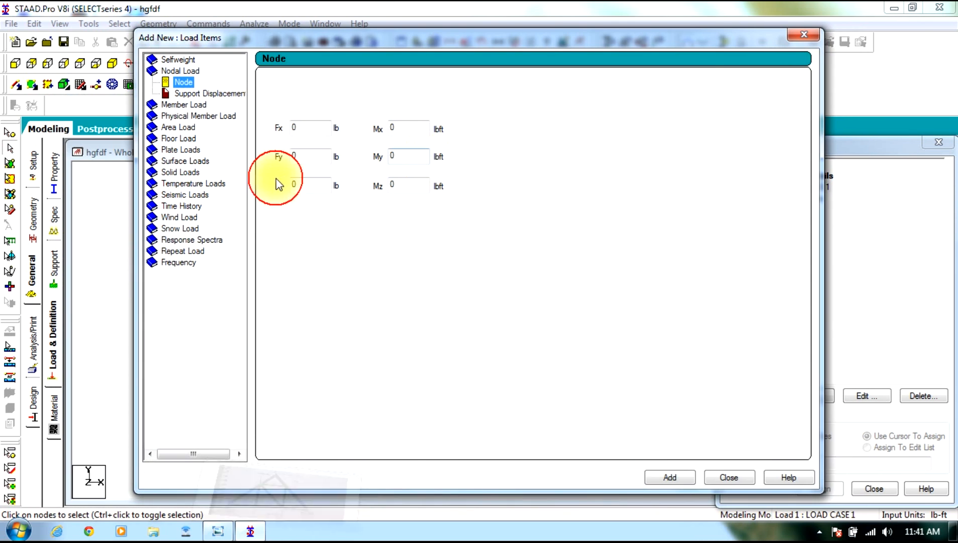
{"action": "left_click", "coordinate": [322, 152]}
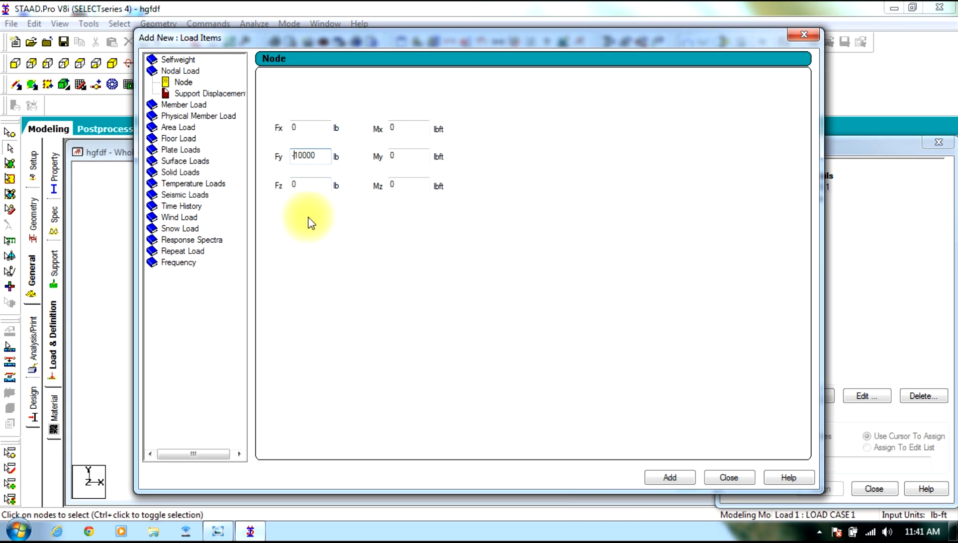
{"action": "left_click", "coordinate": [670, 477]}
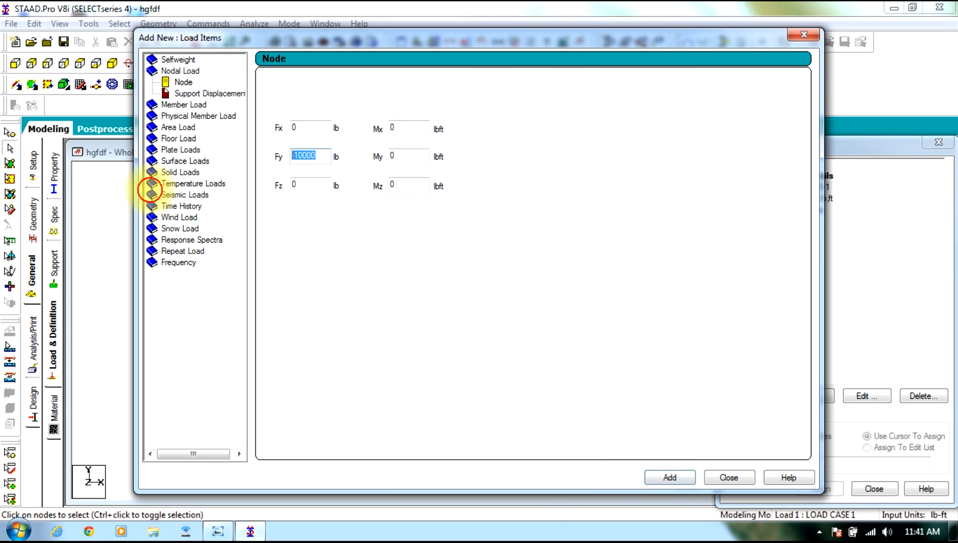
{"action": "type", "text": "-12000"}
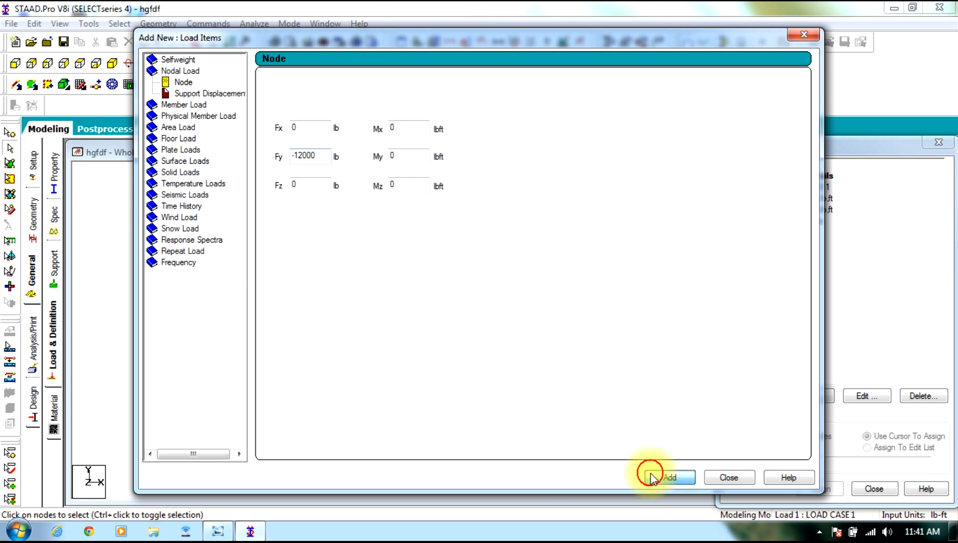
{"action": "left_click", "coordinate": [723, 475]}
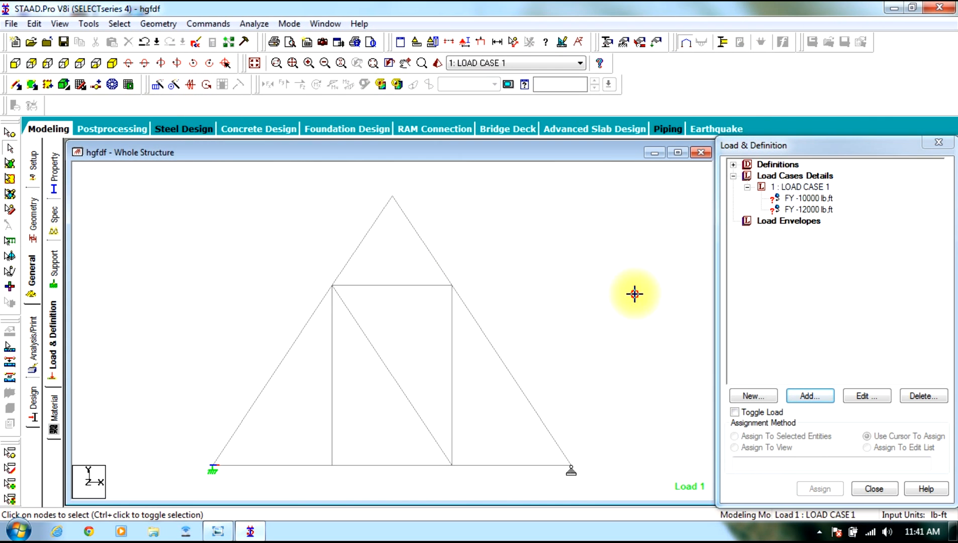
Check photo IMG_0411 and assign the FY -10000 lb load to the node at the left end of the upper horizontal member.
{"action": "left_click", "coordinate": [809, 198]}
{"action": "left_click", "coordinate": [219, 536]}
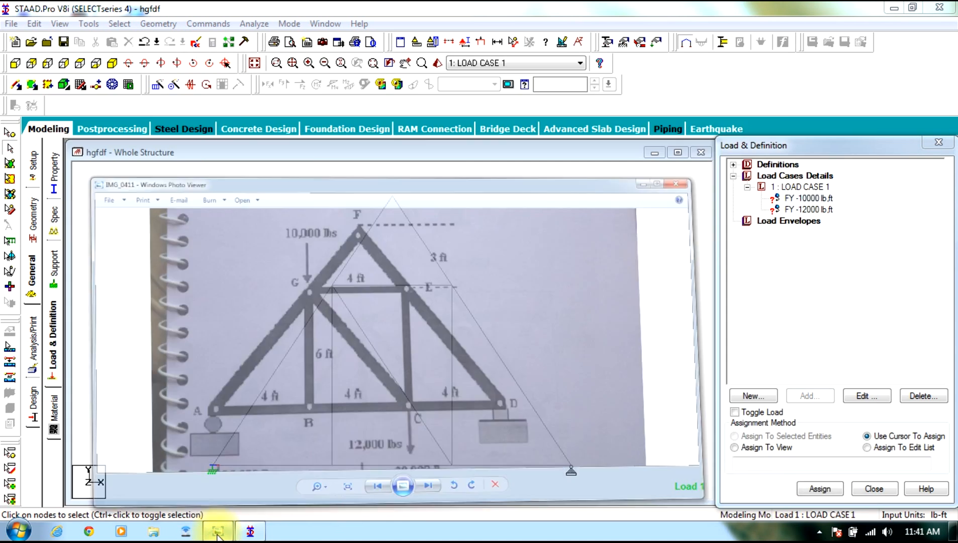
{"action": "left_click", "coordinate": [219, 532]}
{"action": "left_click", "coordinate": [353, 275]}
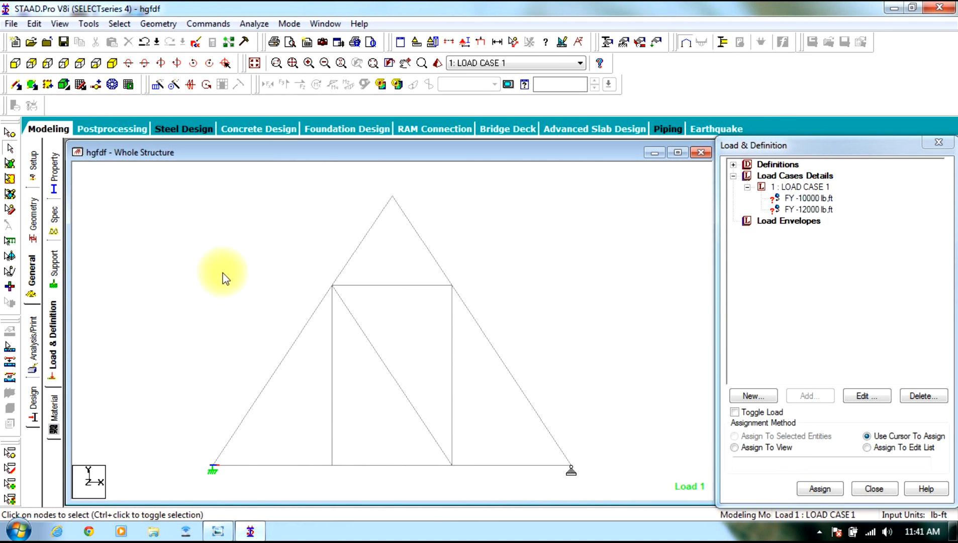
{"action": "left_click", "coordinate": [6, 133]}
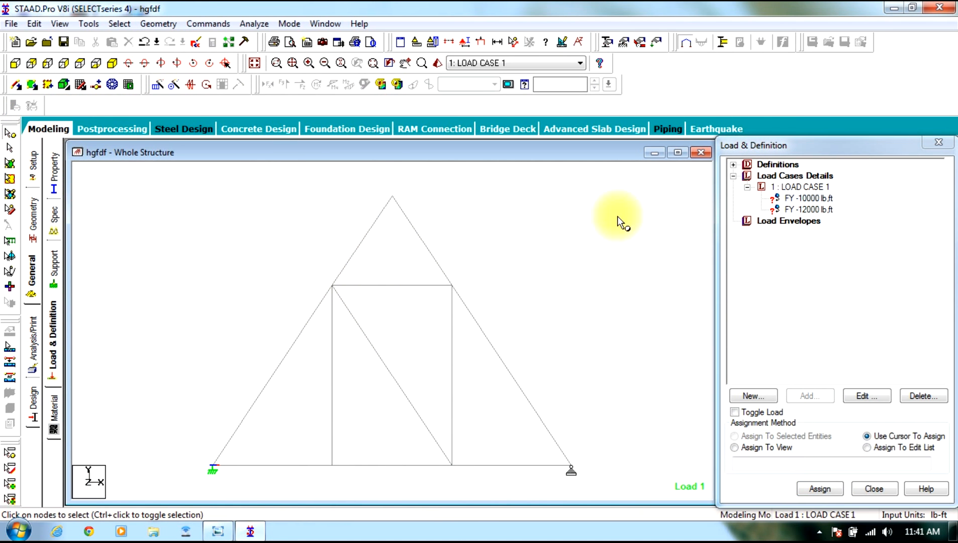
{"action": "left_click", "coordinate": [806, 198]}
{"action": "left_click", "coordinate": [332, 285]}
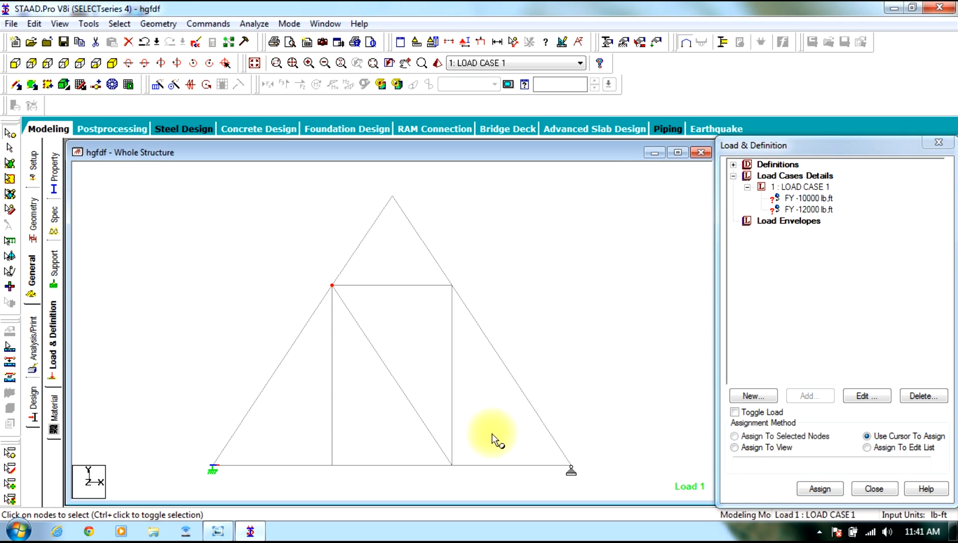
{"action": "left_click", "coordinate": [799, 436]}
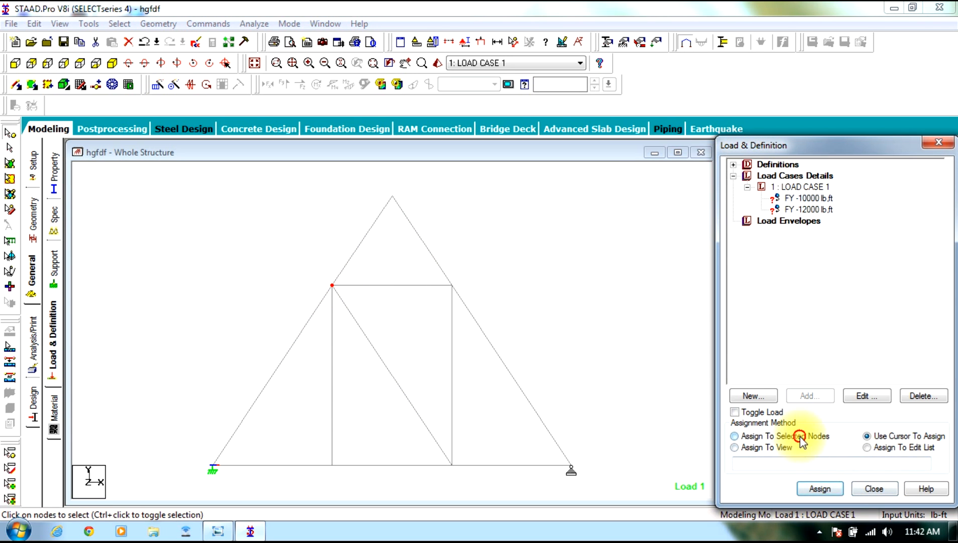
{"action": "left_click", "coordinate": [819, 488]}
{"action": "left_click", "coordinate": [844, 359]}
Assign the FY -12000 lb load to the bottom chord node where the diagonal ends, and shorten the displayed load arrows.
{"action": "left_click", "coordinate": [809, 210]}
{"action": "left_click", "coordinate": [452, 465]}
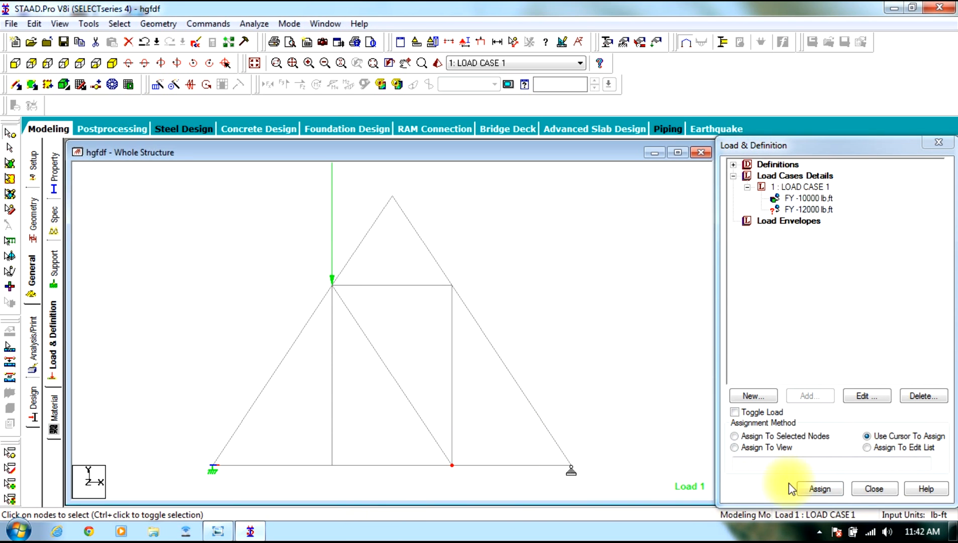
{"action": "left_click", "coordinate": [818, 488]}
{"action": "left_click", "coordinate": [794, 436]}
{"action": "left_click", "coordinate": [816, 489]}
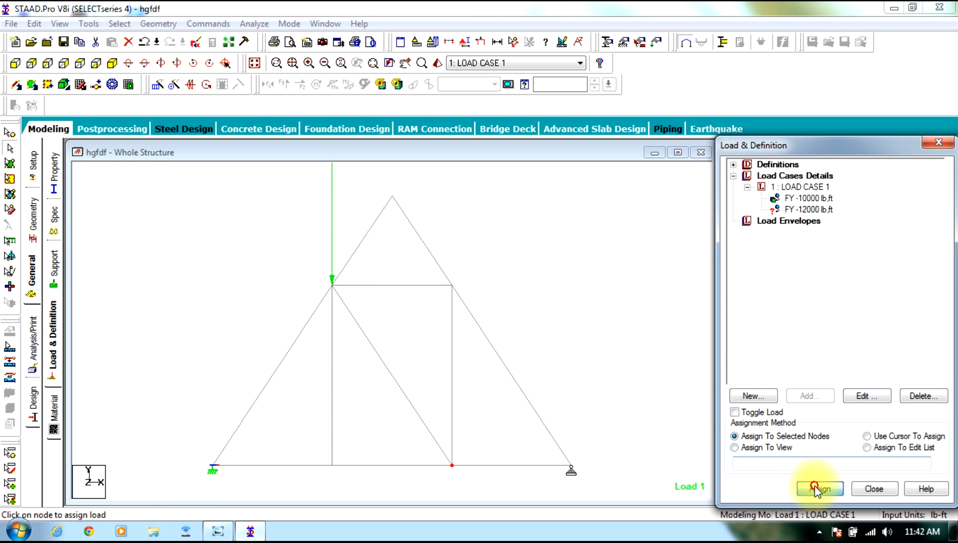
{"action": "left_click", "coordinate": [794, 360]}
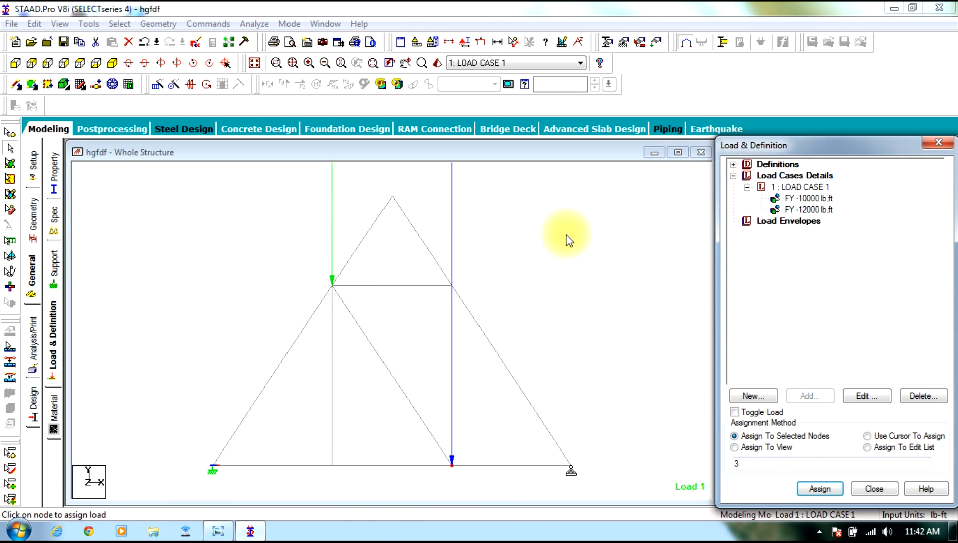
{"action": "left_click", "coordinate": [477, 42]}
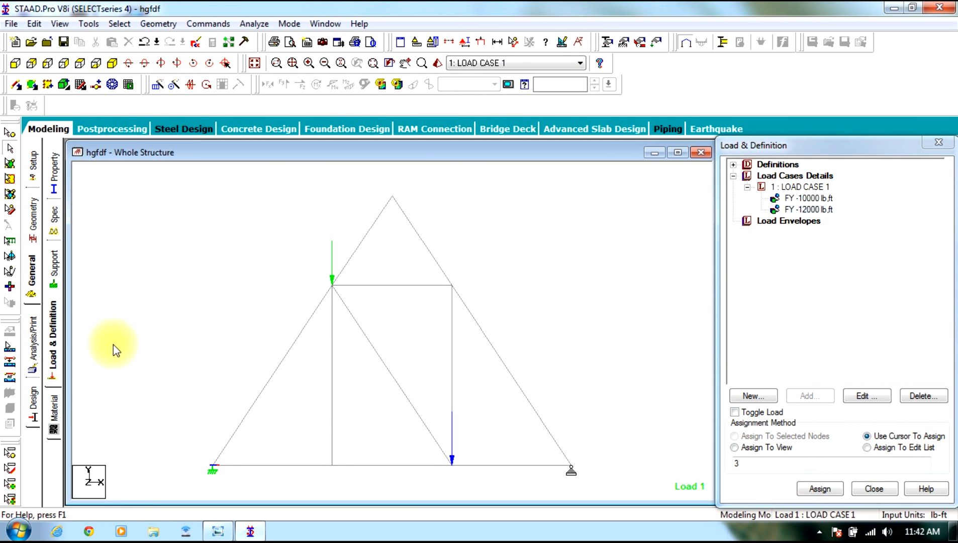
Set the steel design code to IS800 and add the CHECK CODE and TAKE OFF design commands.
{"action": "left_click", "coordinate": [33, 403]}
{"action": "left_click", "coordinate": [864, 171]}
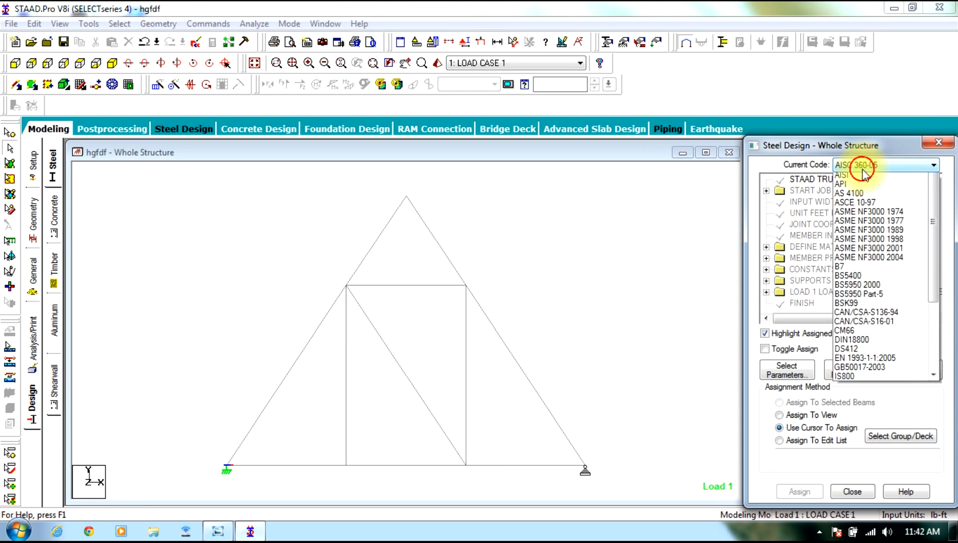
{"action": "left_click", "coordinate": [864, 439]}
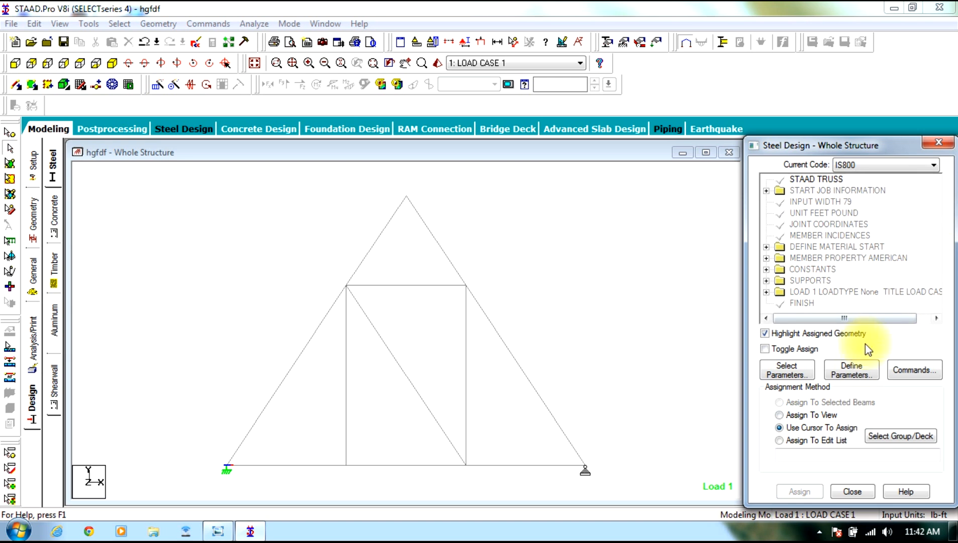
{"action": "left_click", "coordinate": [914, 370]}
{"action": "left_click", "coordinate": [757, 438]}
{"action": "left_click", "coordinate": [578, 287]}
{"action": "left_click", "coordinate": [752, 437]}
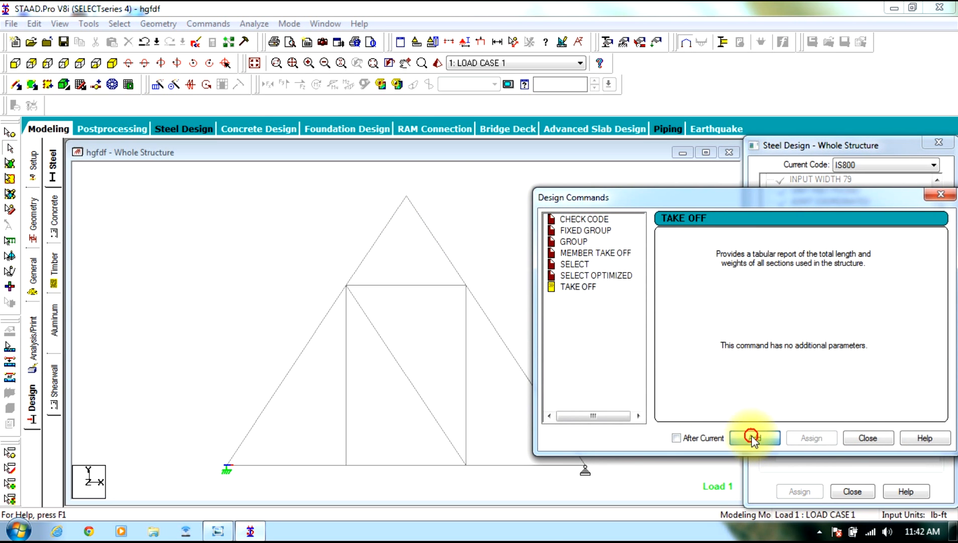
{"action": "left_click", "coordinate": [855, 438]}
Assign the CHECK CODE and STEEL TAKE OFF commands to all truss members.
{"action": "left_click_drag", "start_coordinate": [938, 262], "coordinate": [866, 302]}
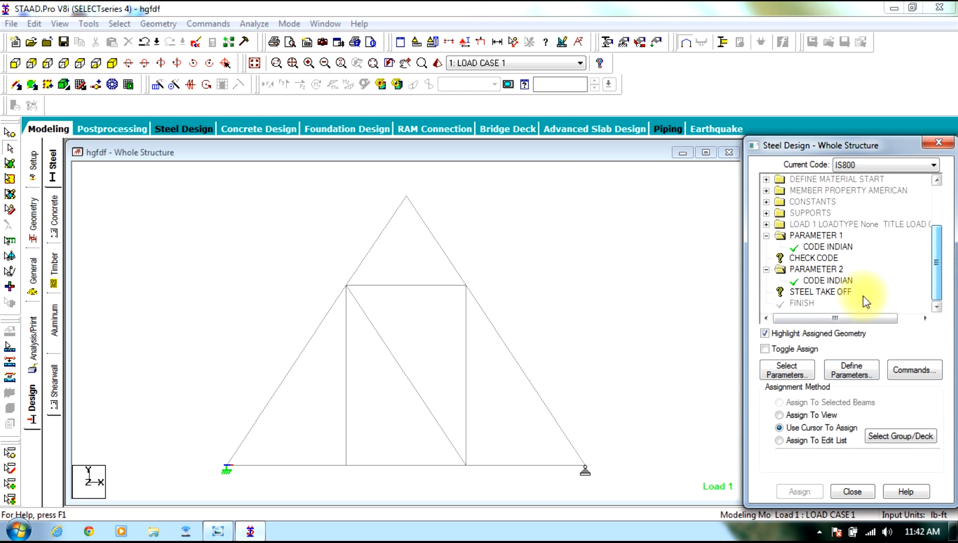
{"action": "left_click", "coordinate": [813, 261]}
{"action": "left_click_drag", "start_coordinate": [680, 177], "coordinate": [21, 533]}
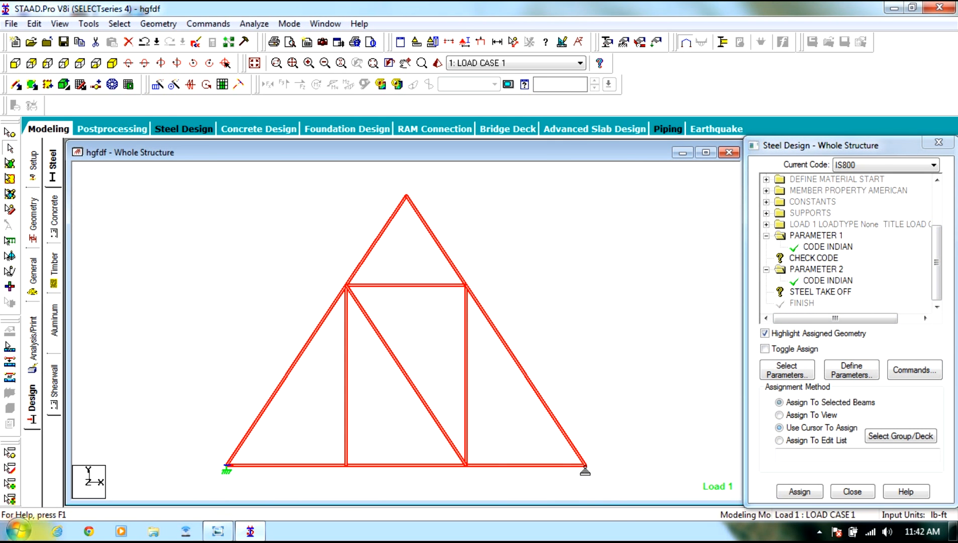
{"action": "left_click", "coordinate": [800, 492]}
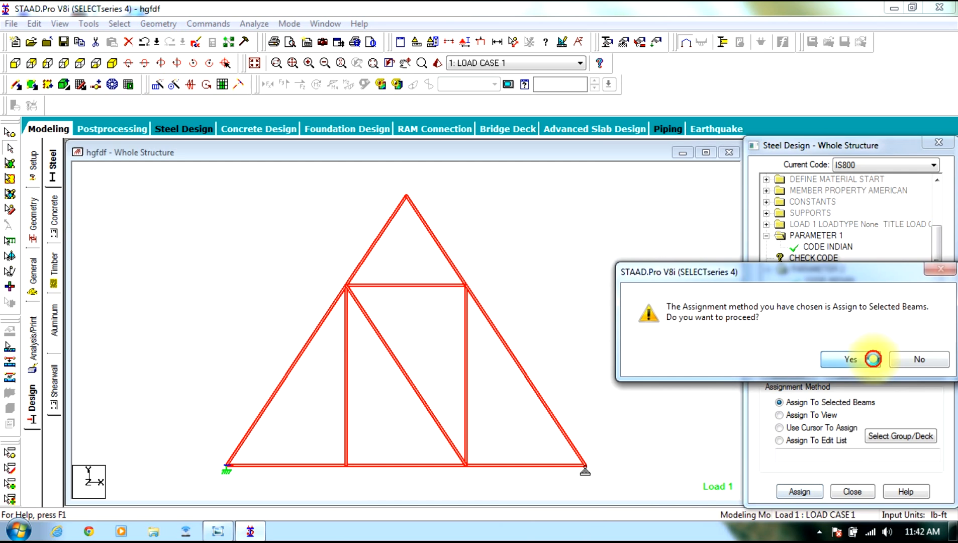
{"action": "left_click", "coordinate": [873, 359]}
{"action": "left_click", "coordinate": [820, 291]}
{"action": "left_click_drag", "start_coordinate": [625, 338], "coordinate": [284, 528]}
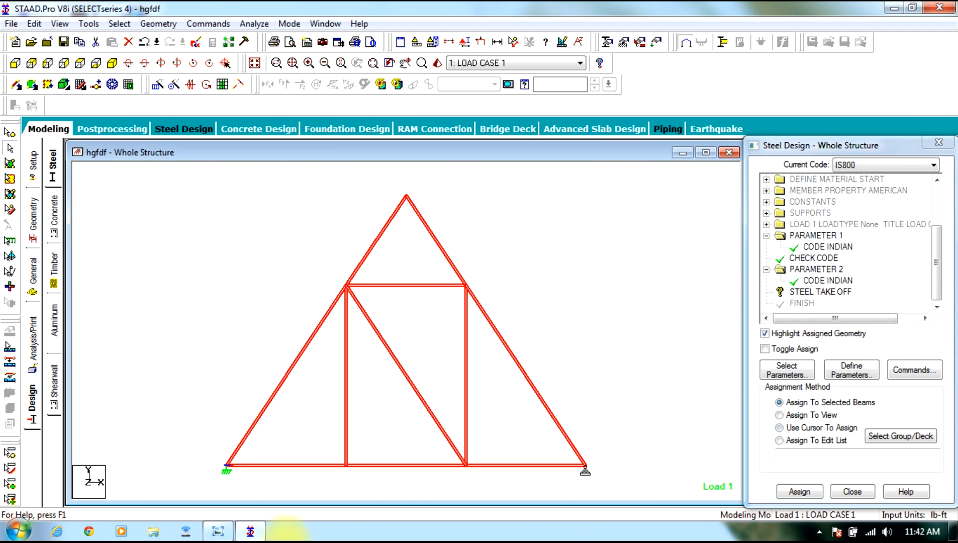
{"action": "left_click", "coordinate": [799, 492]}
{"action": "left_click", "coordinate": [793, 359]}
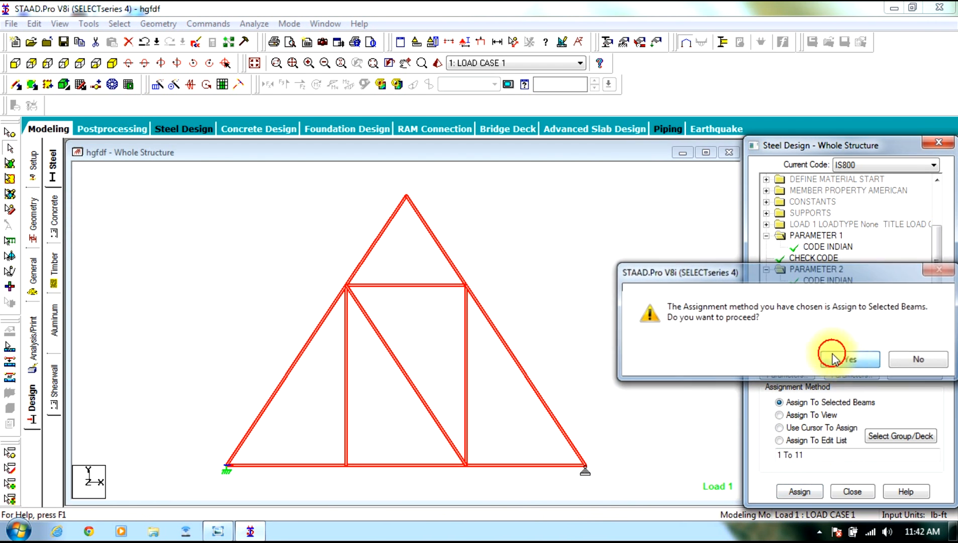
Add the Perform Analysis command with the No Print option and run the analysis of the truss.
{"action": "left_click", "coordinate": [33, 340]}
{"action": "left_click", "coordinate": [436, 415]}
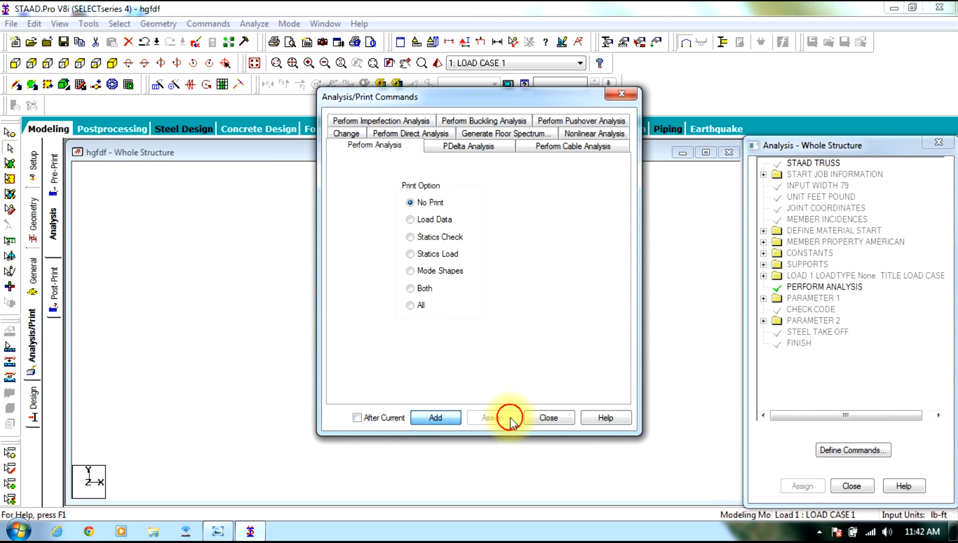
{"action": "left_click", "coordinate": [261, 24]}
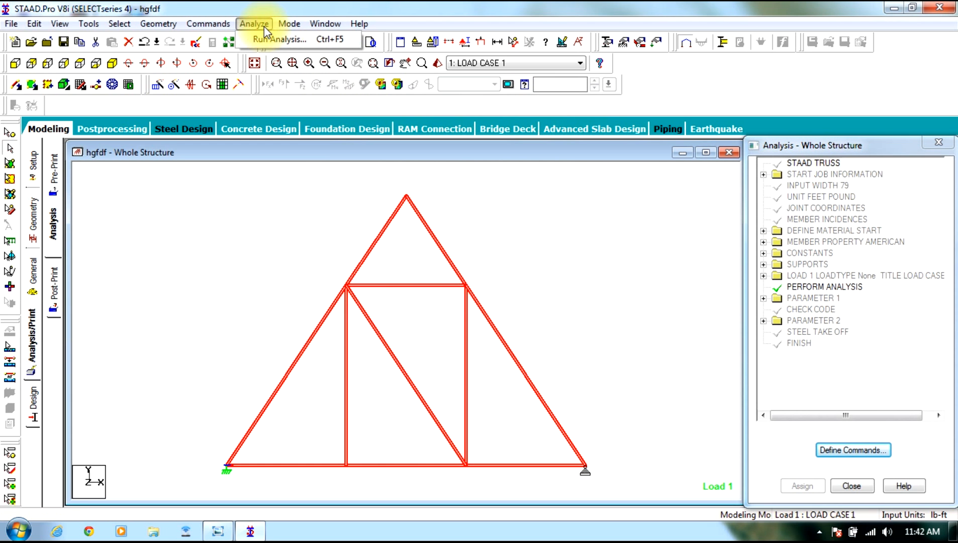
{"action": "left_click", "coordinate": [279, 39]}
{"action": "left_click", "coordinate": [388, 284]}
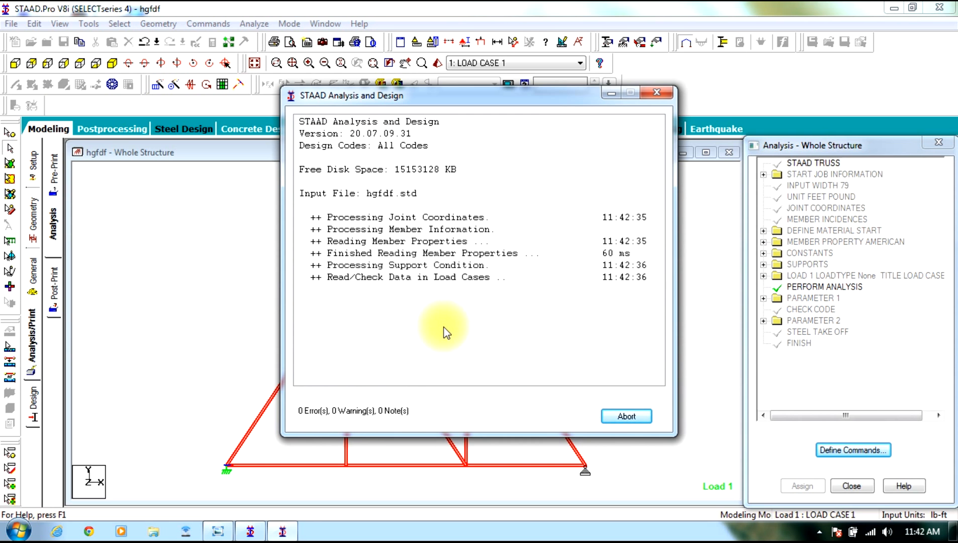
{"action": "left_click", "coordinate": [225, 537]}
{"action": "left_click_drag", "start_coordinate": [750, 86], "coordinate": [836, 103]}
{"action": "left_click", "coordinate": [876, 95]}
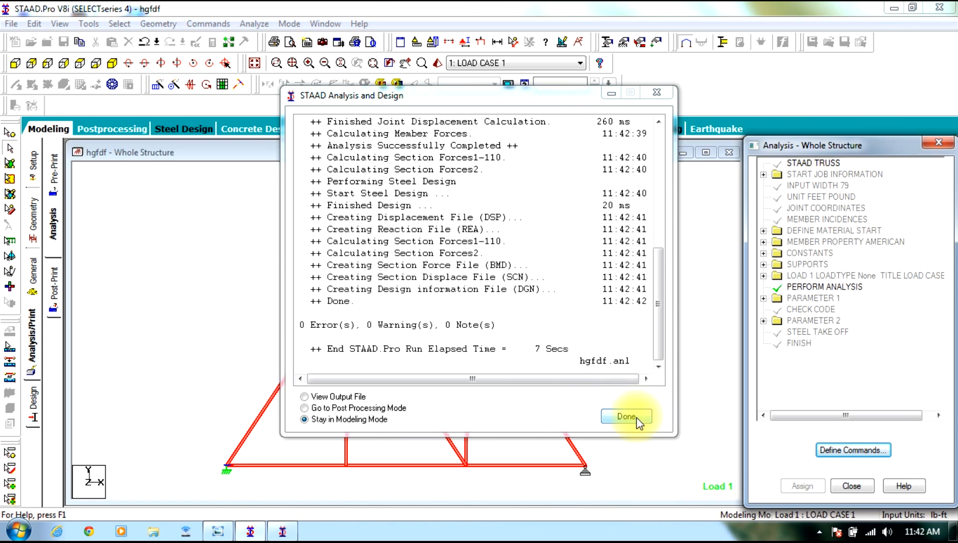
Close the completed analysis run, staying in modeling mode, and select all failed beams of the truss by specification.
{"action": "left_click", "coordinate": [627, 417]}
{"action": "left_click", "coordinate": [119, 24]}
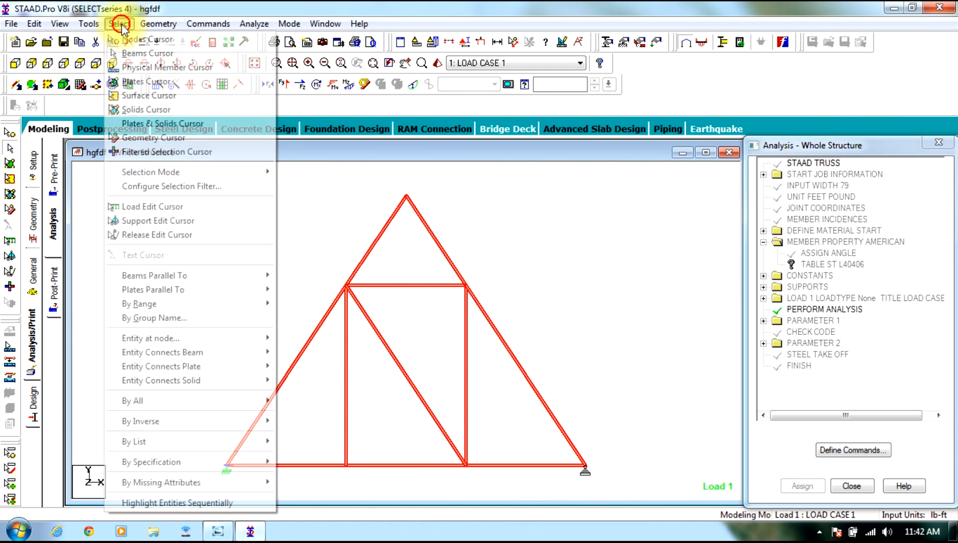
{"action": "mouse_move", "coordinate": [233, 458]}
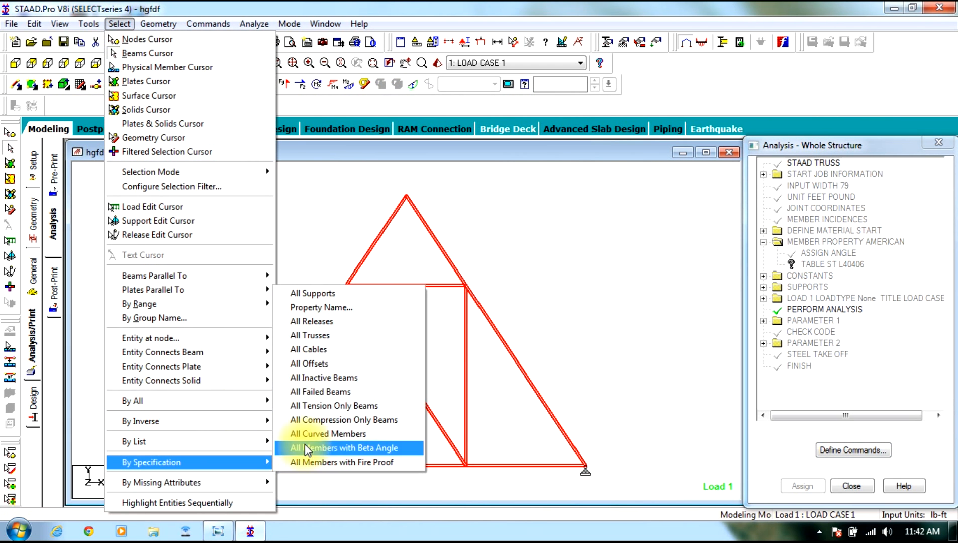
{"action": "left_click", "coordinate": [310, 392]}
{"action": "left_click", "coordinate": [572, 299]}
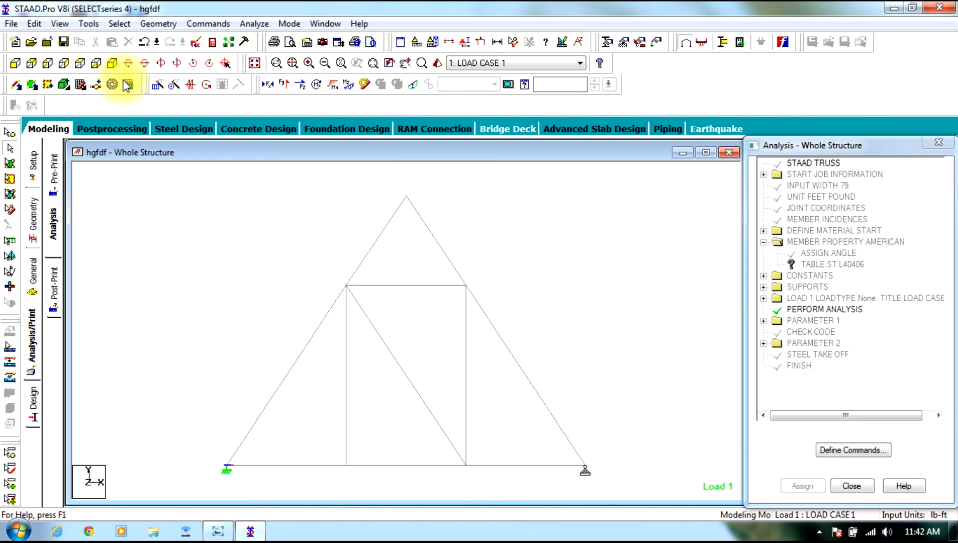
Open the postprocessing results for load case 1 and view the truss's displacement diagram enlarged before restoring the result tables.
{"action": "left_click", "coordinate": [103, 127]}
{"action": "left_click", "coordinate": [499, 379]}
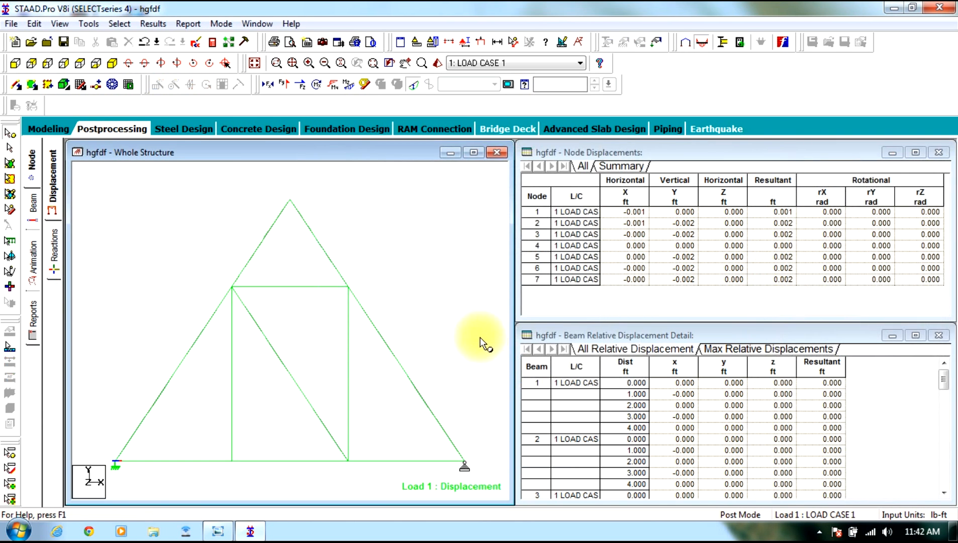
{"action": "left_click", "coordinate": [479, 152]}
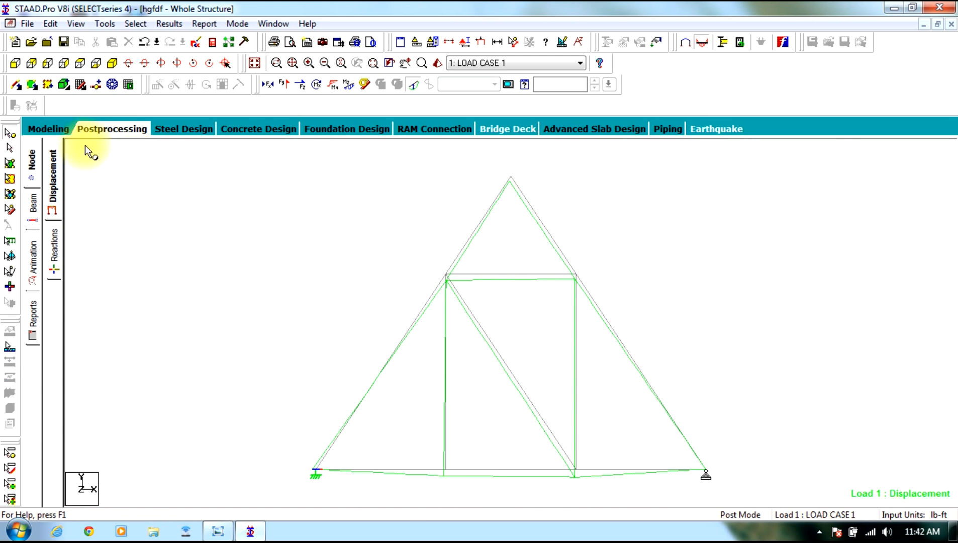
{"action": "left_click", "coordinate": [102, 130]}
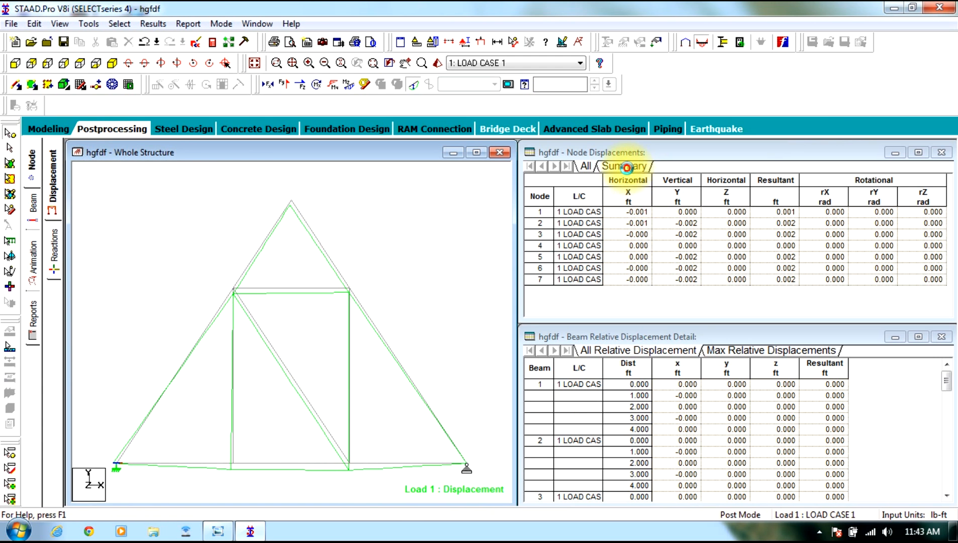
Examine the summary of node displacements and the support reactions of the truss.
{"action": "left_click", "coordinate": [623, 167]}
{"action": "left_click", "coordinate": [726, 176]}
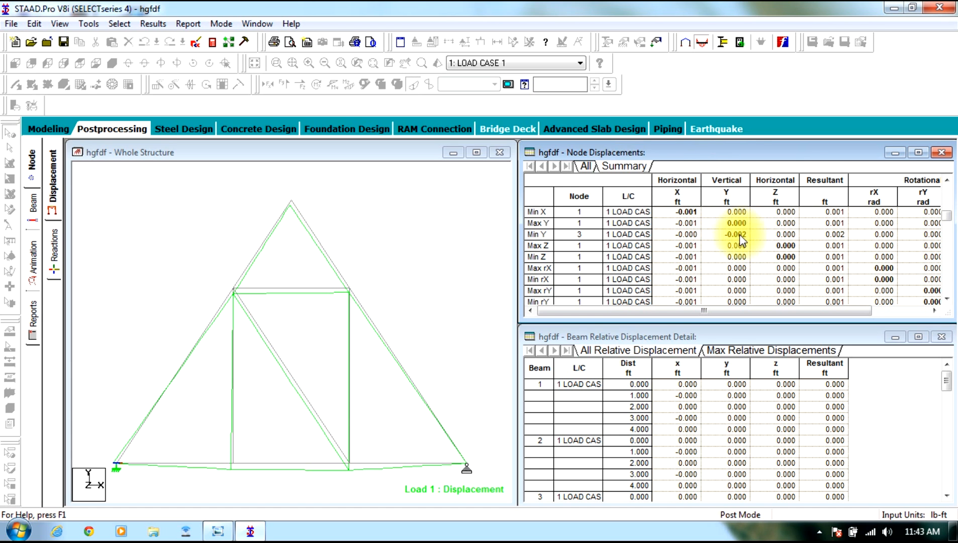
{"action": "left_click_drag", "start_coordinate": [947, 215], "coordinate": [951, 264]}
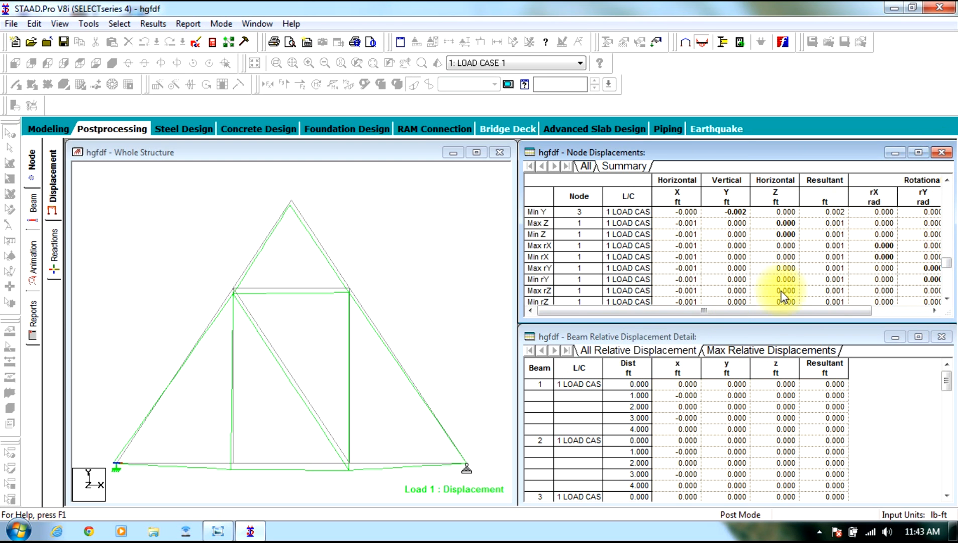
{"action": "left_click", "coordinate": [407, 202]}
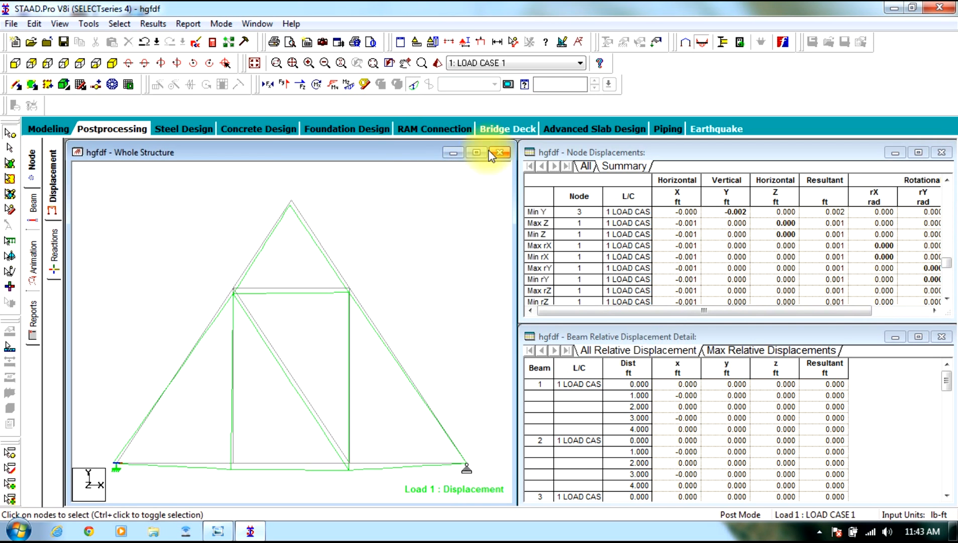
{"action": "left_click", "coordinate": [53, 249]}
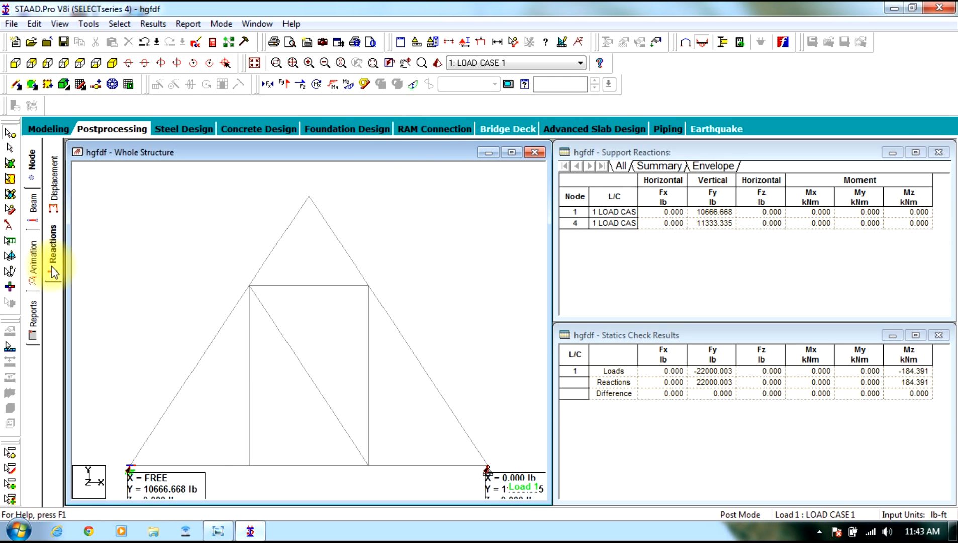
Animate the truss with the Section Displacement diagram type, watch the movement, and stop the animation.
{"action": "left_click", "coordinate": [32, 264]}
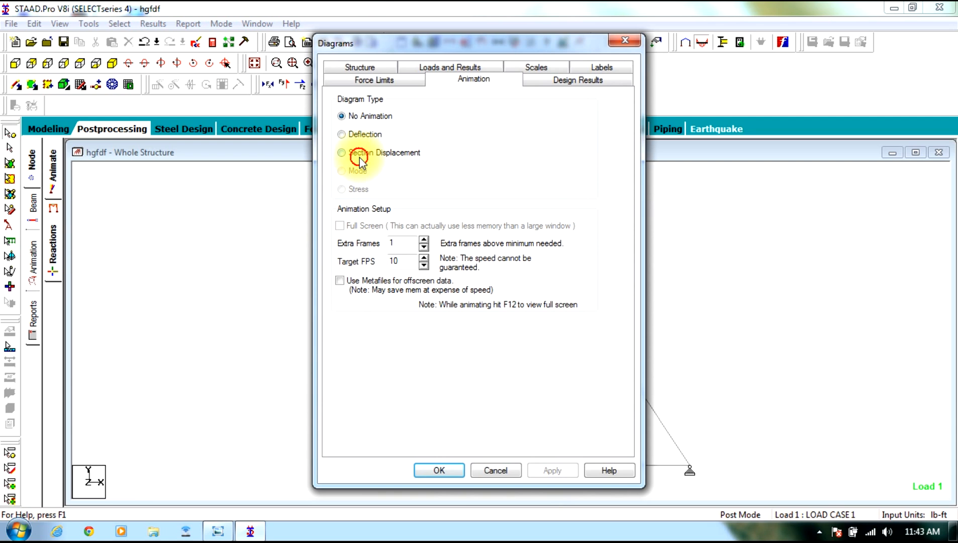
{"action": "left_click", "coordinate": [360, 157]}
{"action": "left_click", "coordinate": [441, 469]}
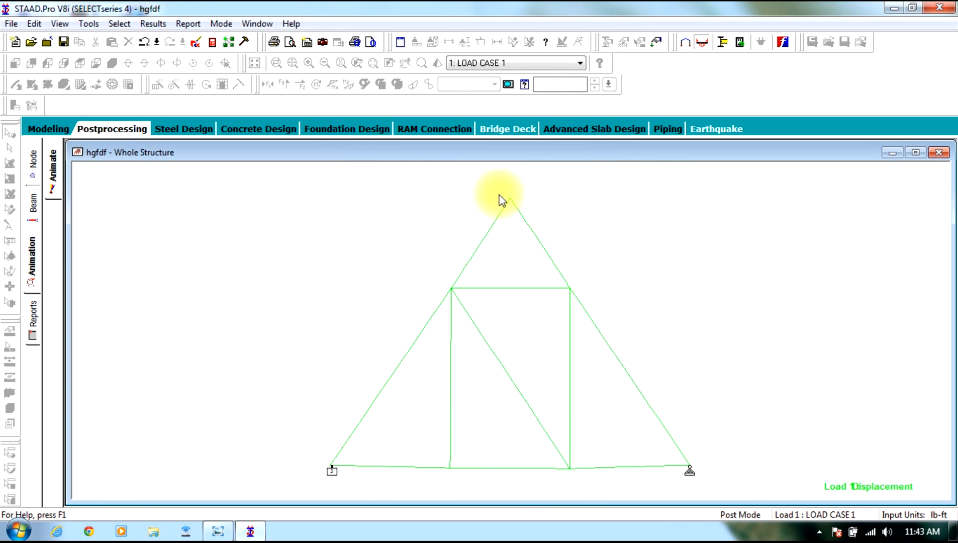
{"action": "left_click", "coordinate": [187, 211]}
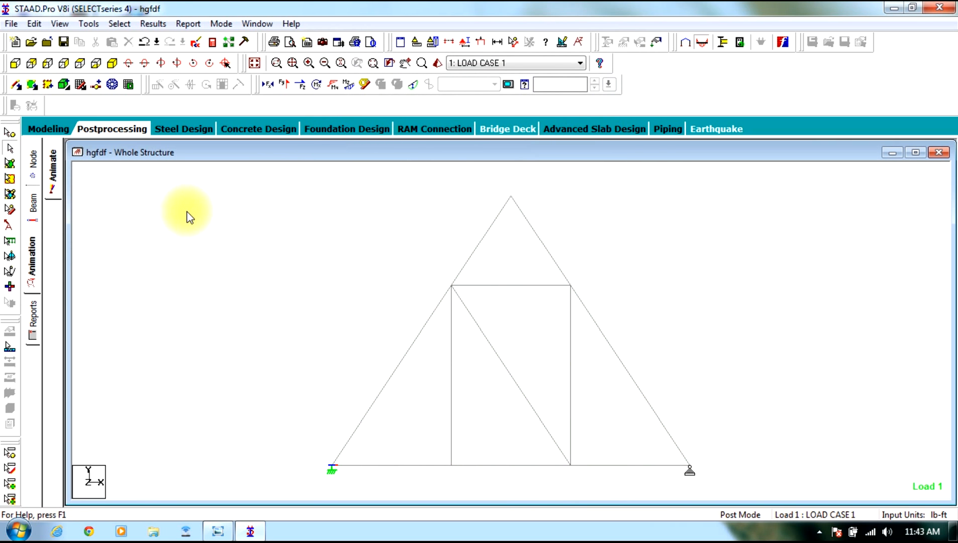